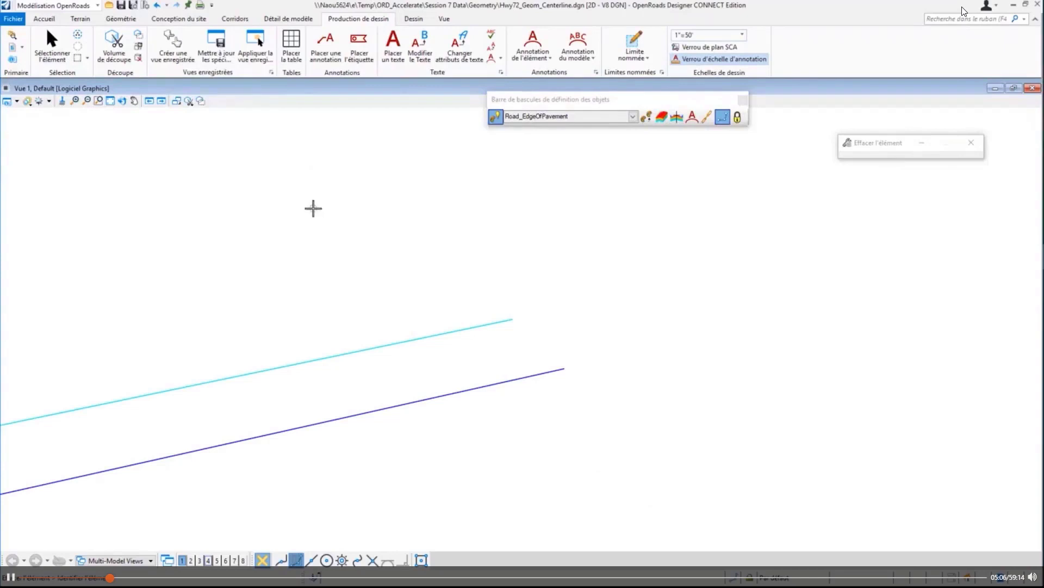
- Leave the delete command and inspect the object details of the dark blue baseline
key("Escape")
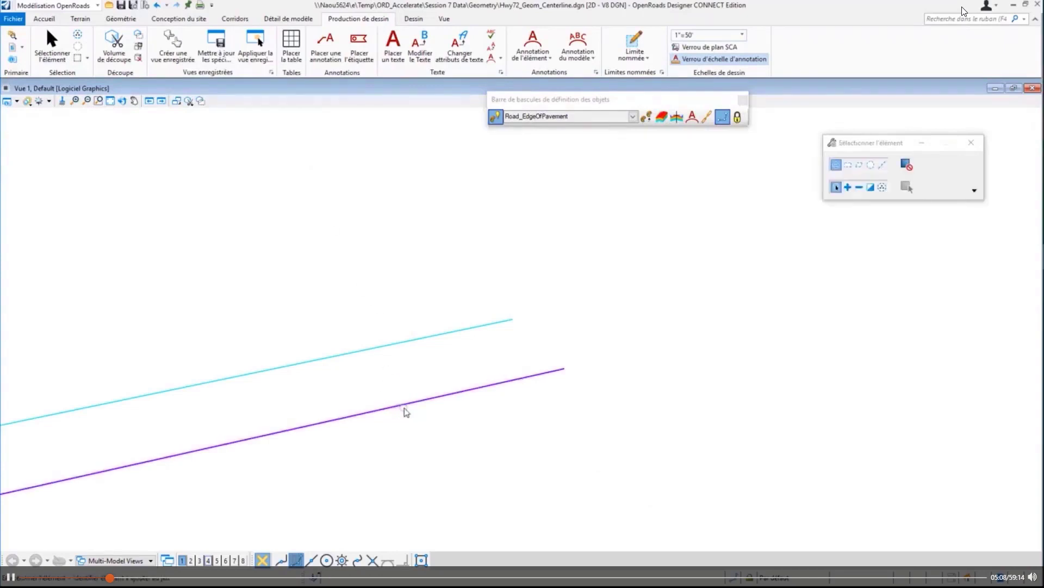
left_click(407, 409)
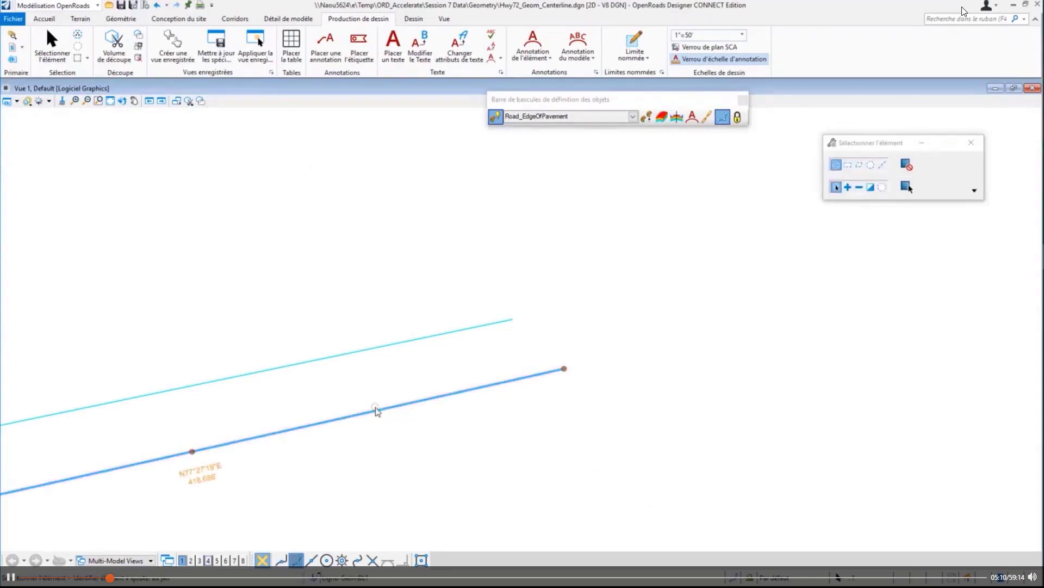
mouse_move(376, 411)
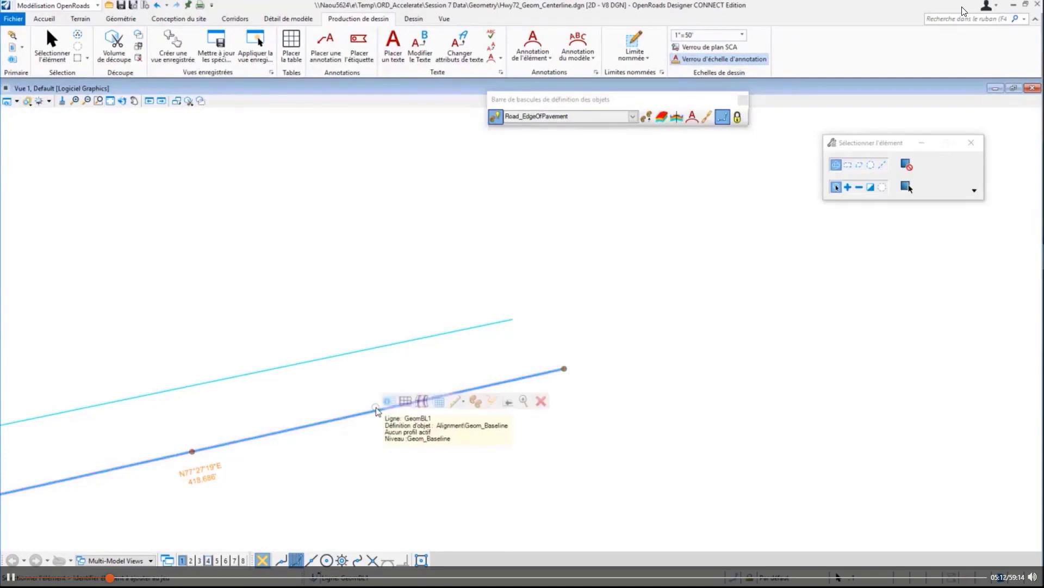
left_click(350, 342)
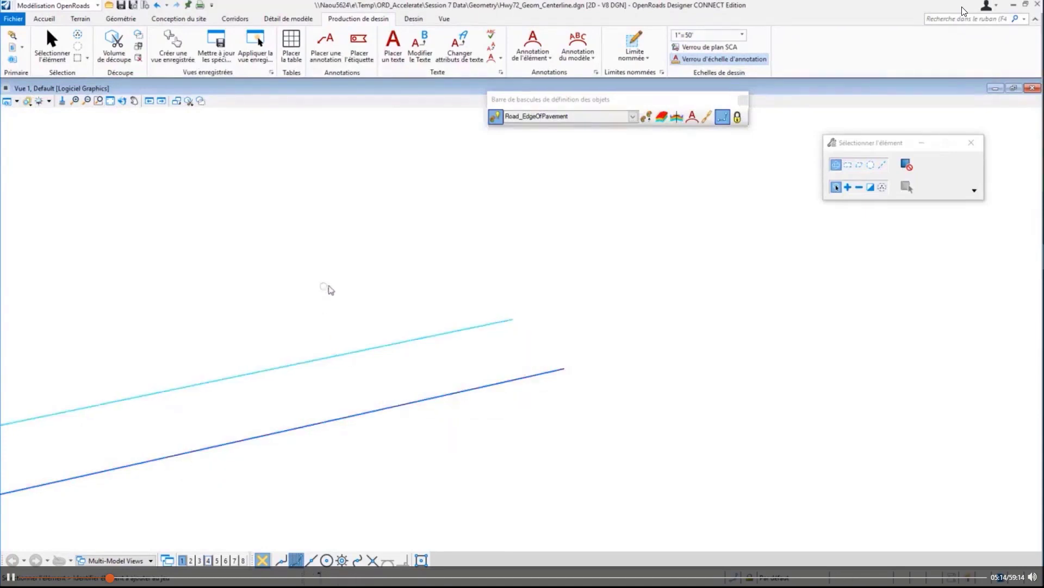
- Start the Place Label command with type Cellule and the cell _Lbl_Pln_Sta-Off
left_click(365, 49)
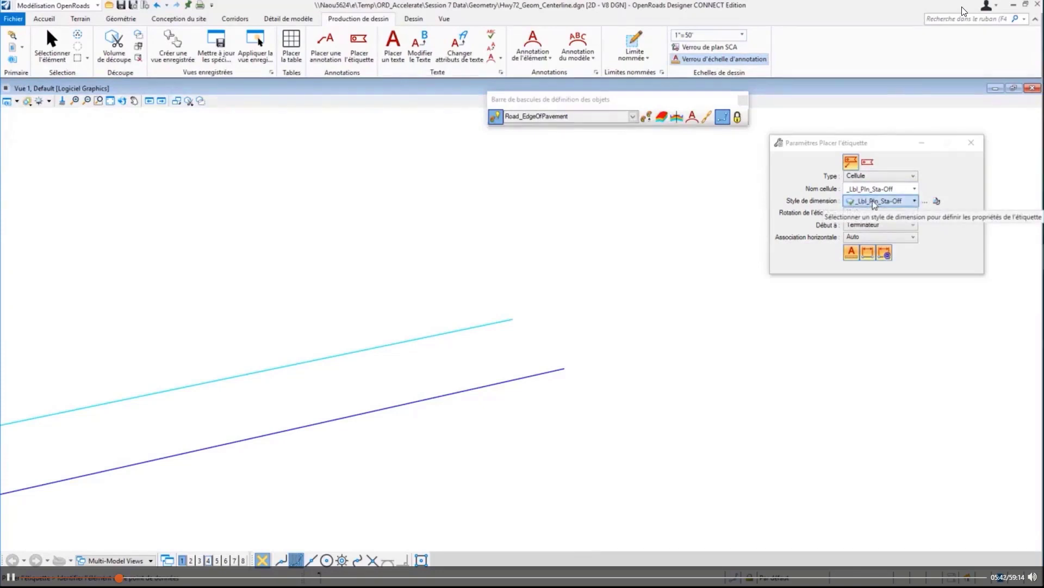
left_click(861, 177)
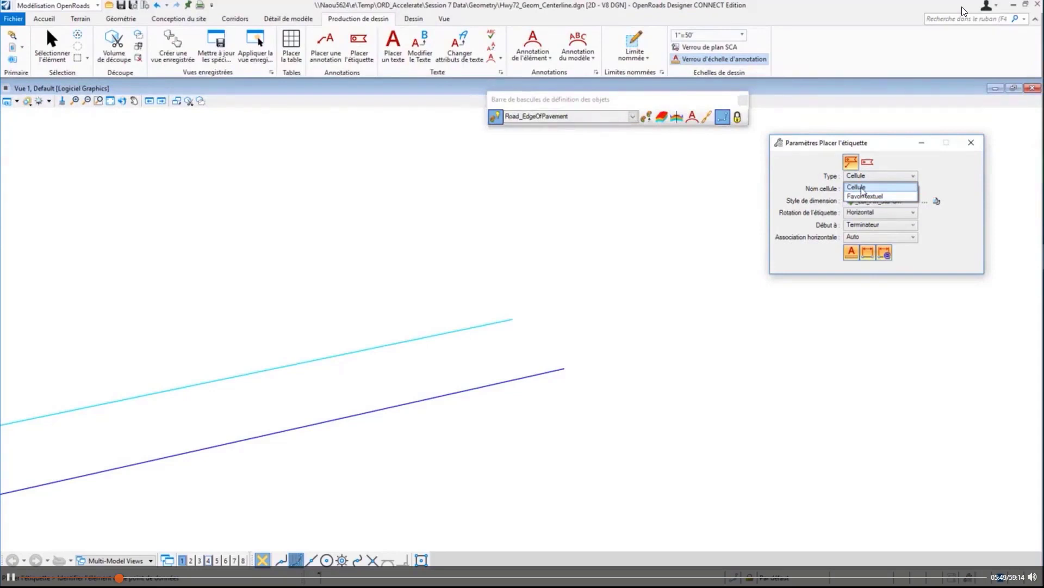
left_click(862, 188)
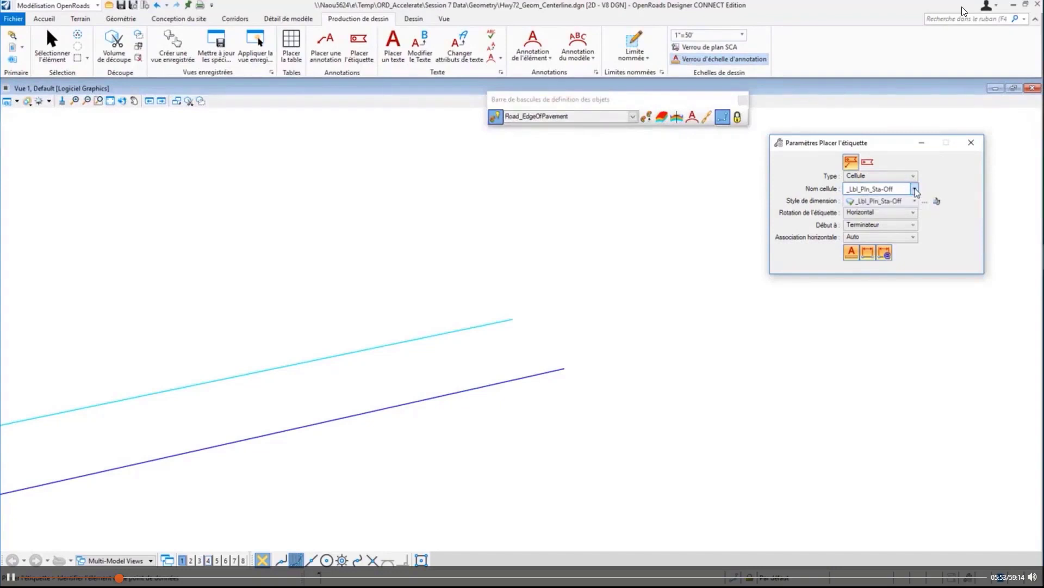
left_click(916, 190)
left_click(916, 189)
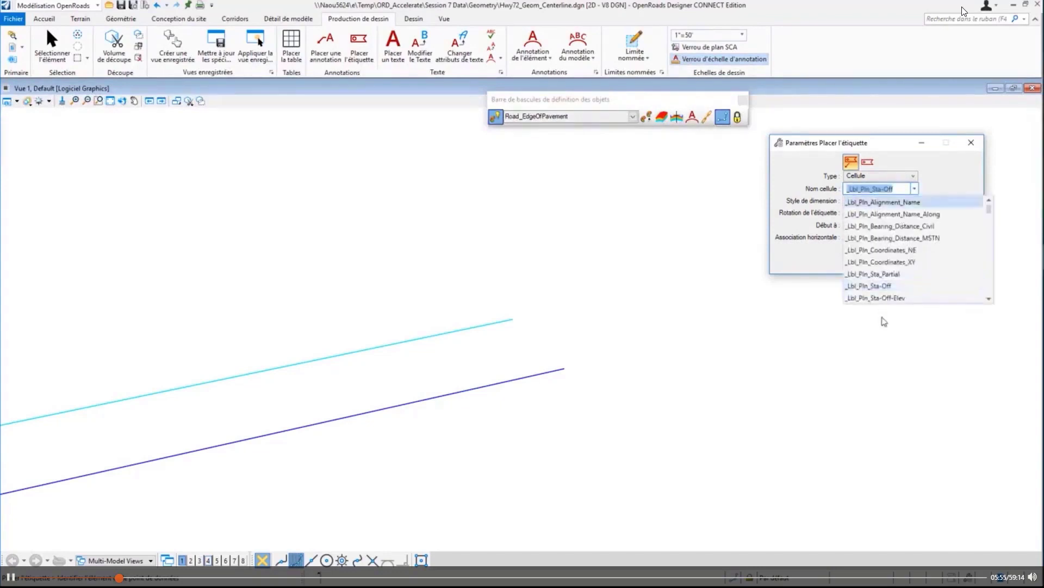
left_click(881, 287)
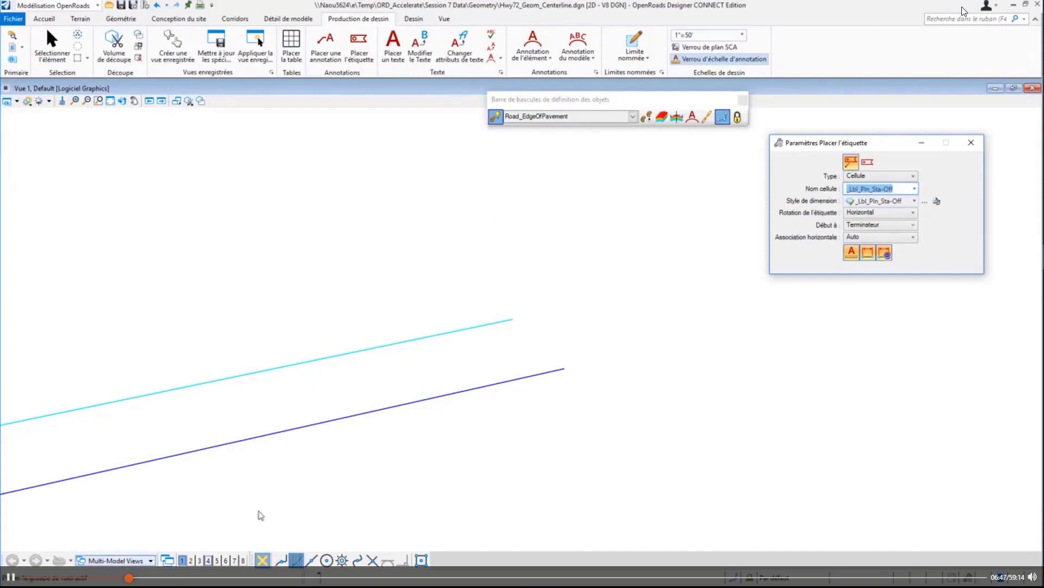
- Place a station-offset label at the end of the edge-of-pavement line, referenced to the baseline, with its text up beyond the line's end
left_click(494, 384)
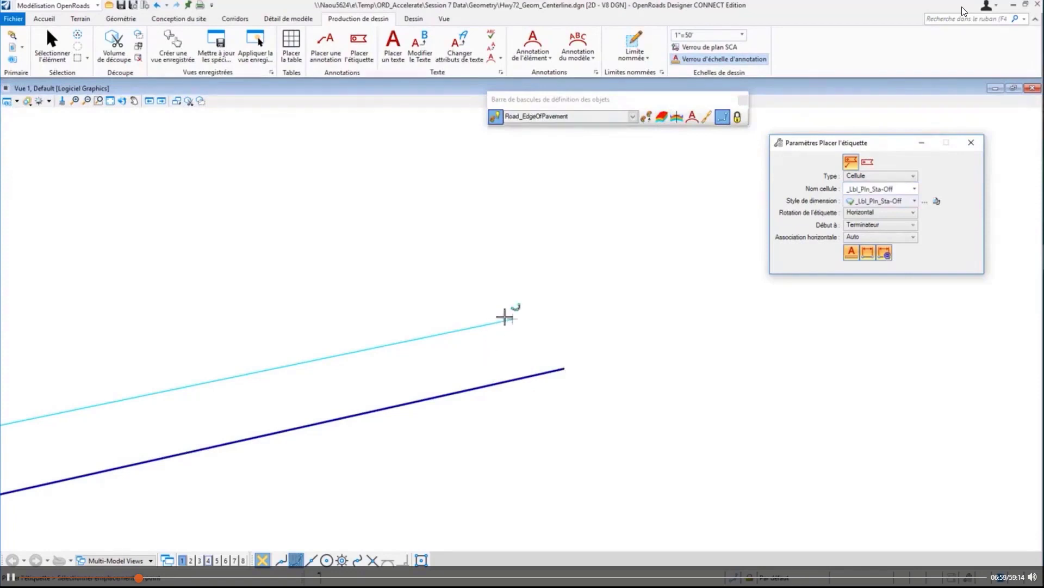
left_click(532, 289)
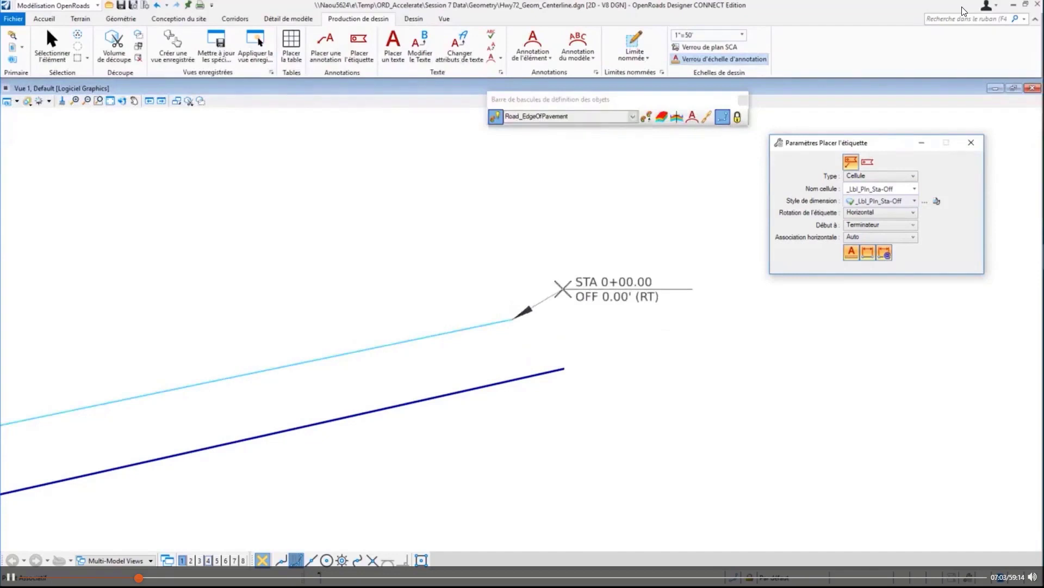
left_click(557, 290)
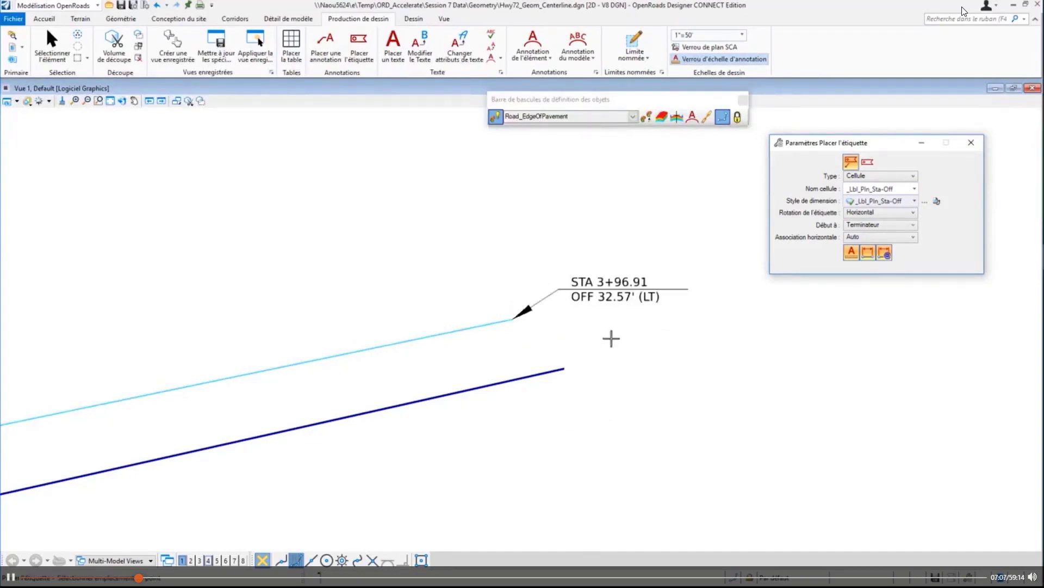
right_click(611, 274)
scroll(612, 275, "up", 1)
scroll(612, 274, "up", 1)
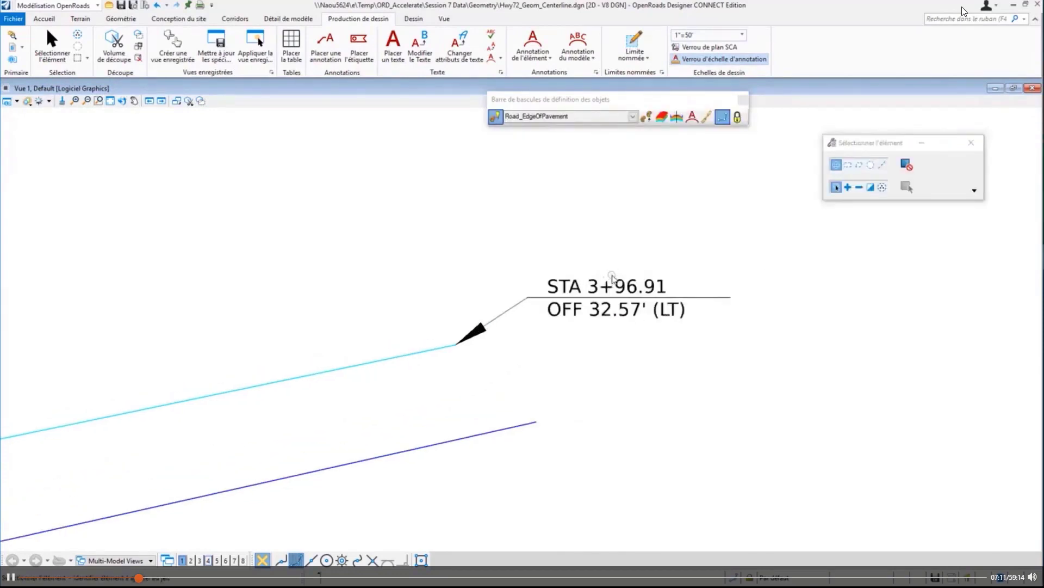
left_click(611, 279)
scroll(578, 372, "down", 2)
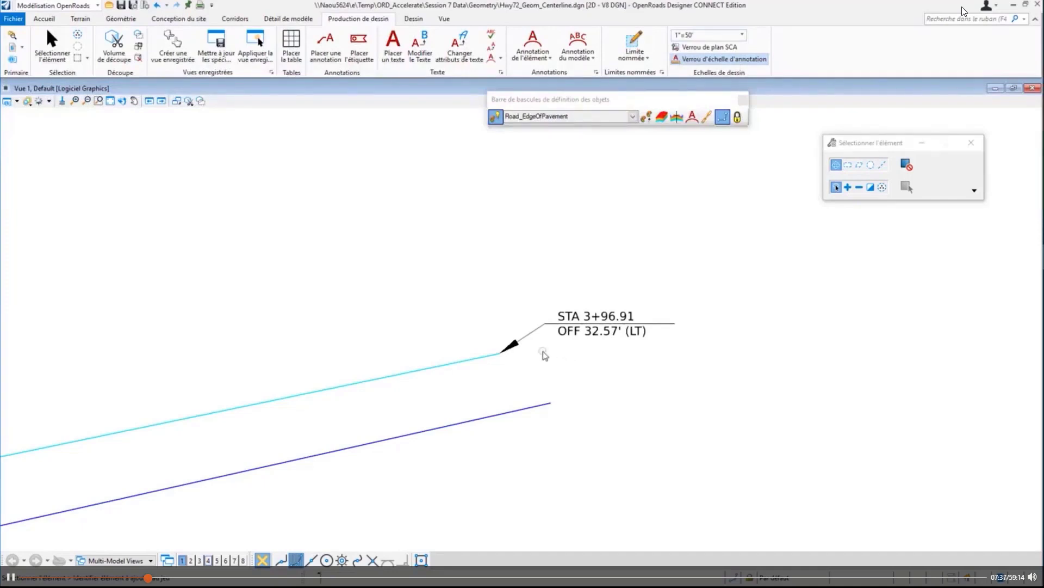
- Move the labelled end point of the edge-of-pavement line to about station 3+32.89, offset 85.53' left of the baseline
mouse_move(488, 360)
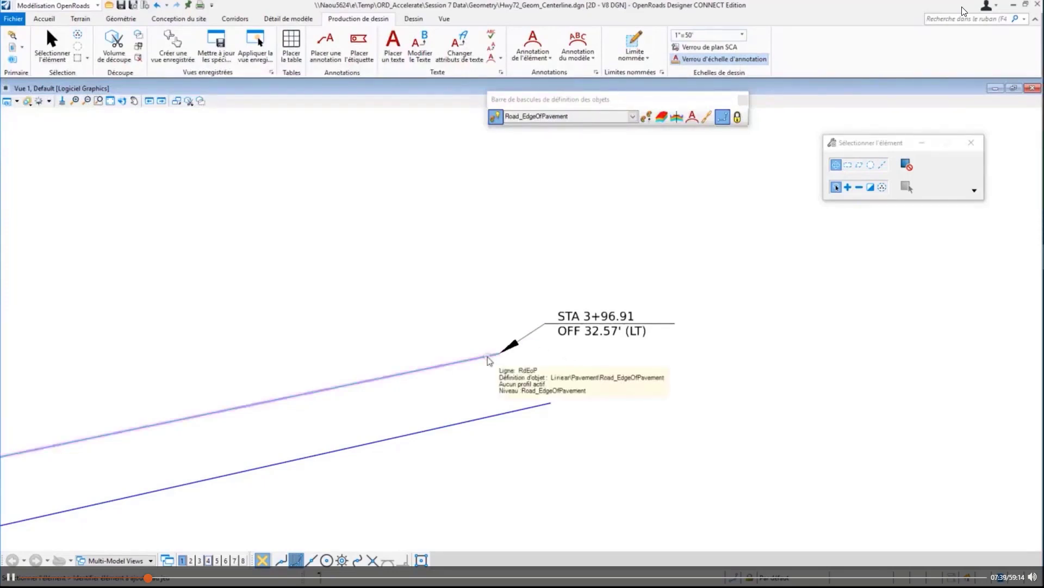
left_click(488, 359)
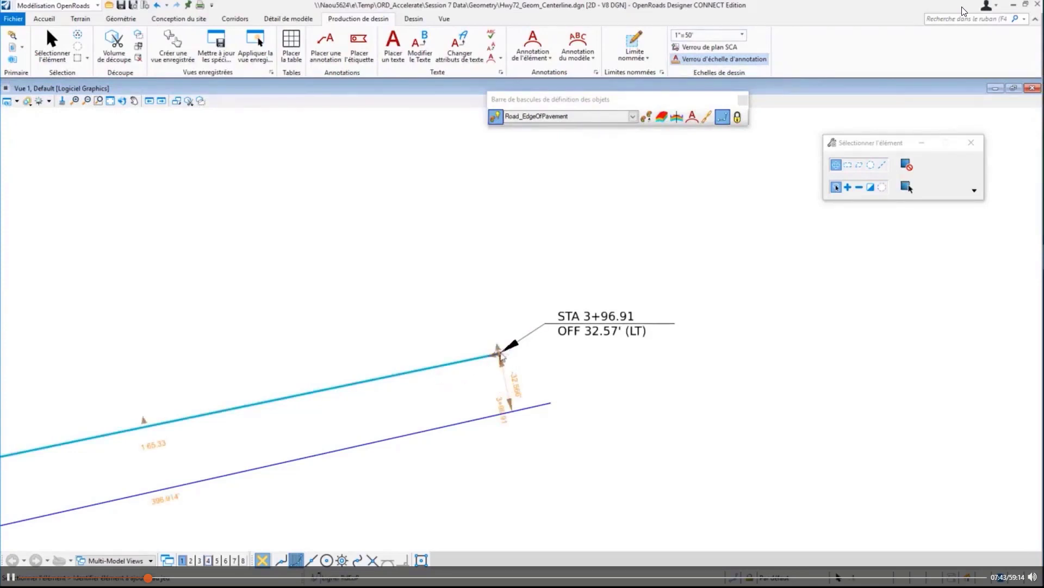
left_click(500, 358)
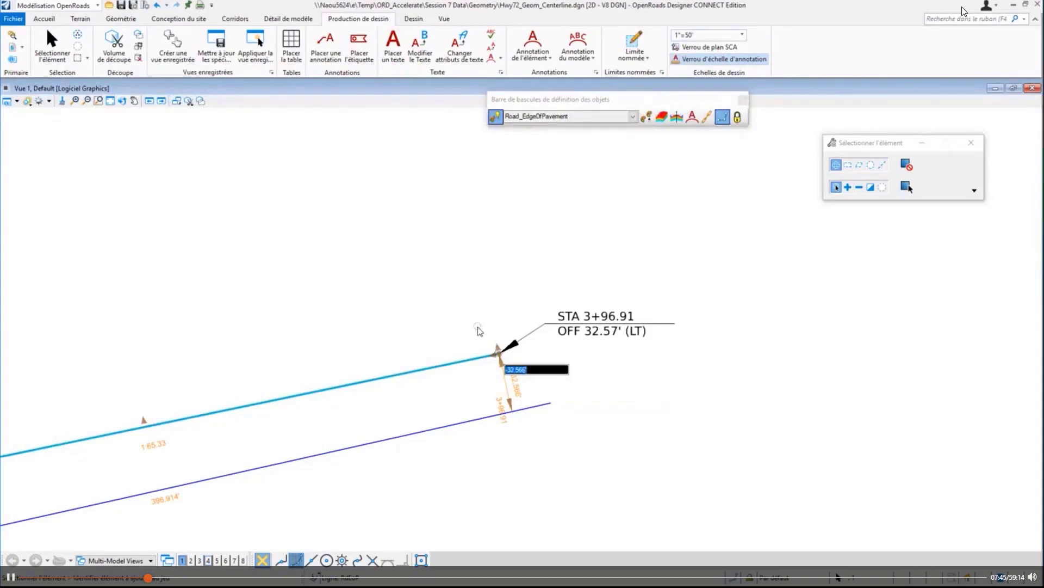
left_click(478, 329)
left_click(482, 359)
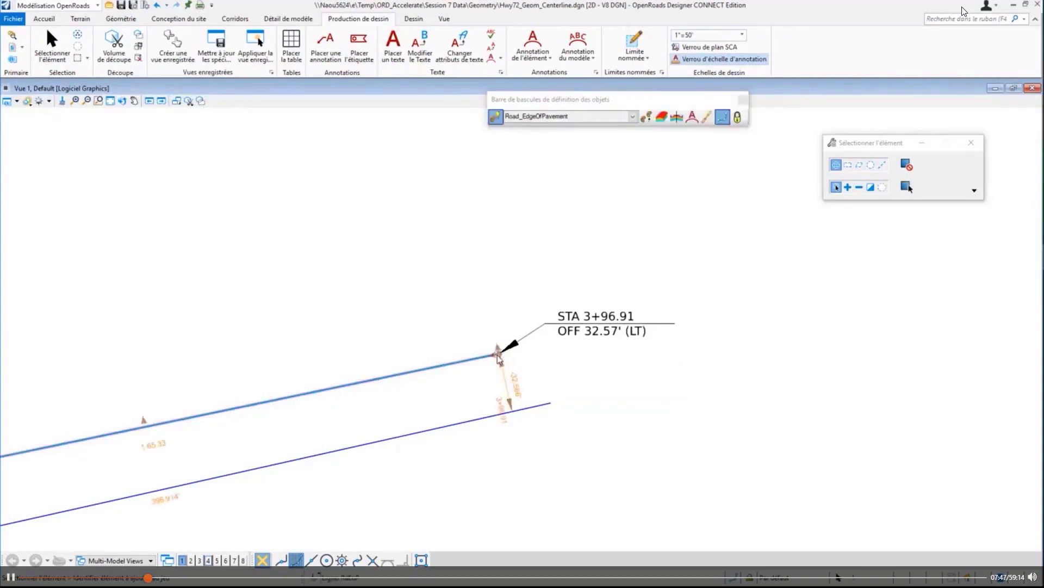
left_click(499, 355)
left_click(450, 314)
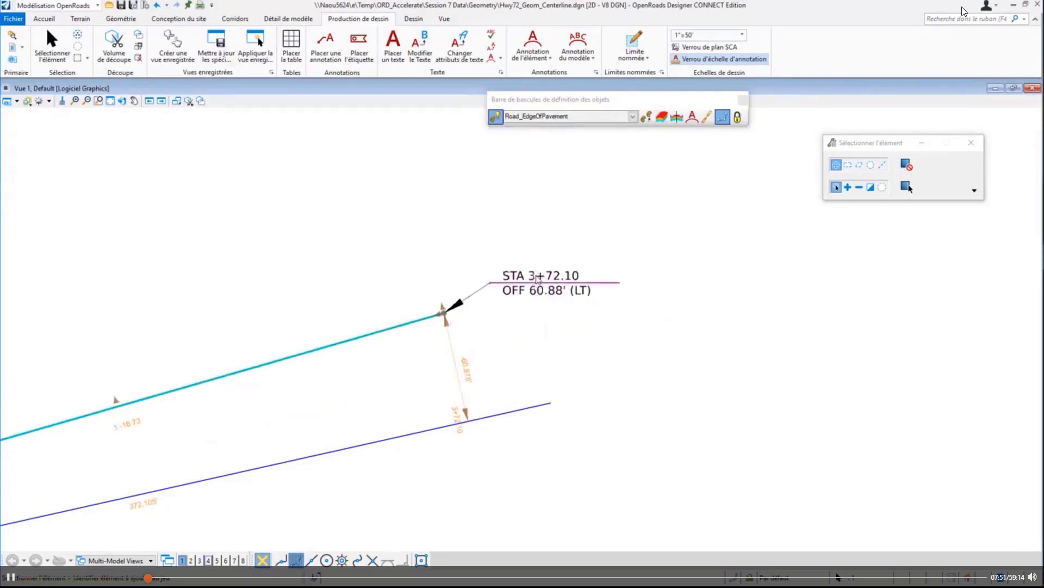
mouse_move(535, 274)
left_click(365, 283)
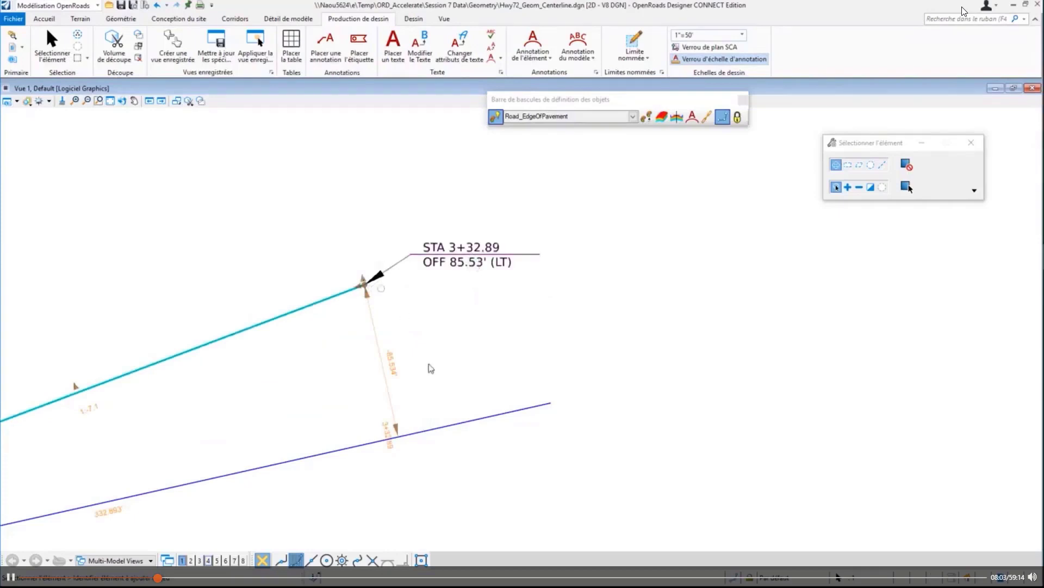
- Select the baseline and move its end point near the label to a new freehand position
left_click(549, 403)
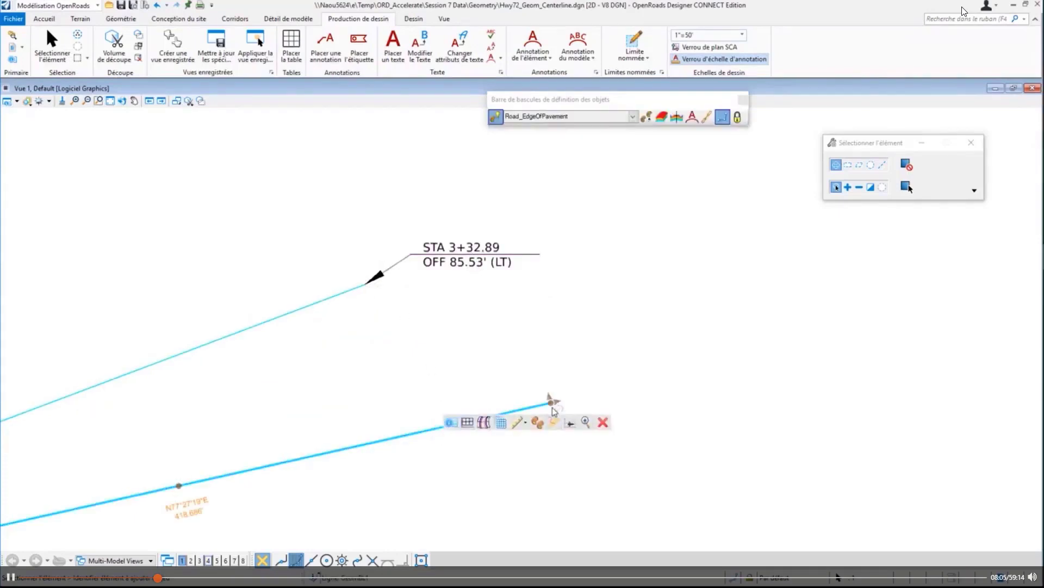
left_click(551, 402)
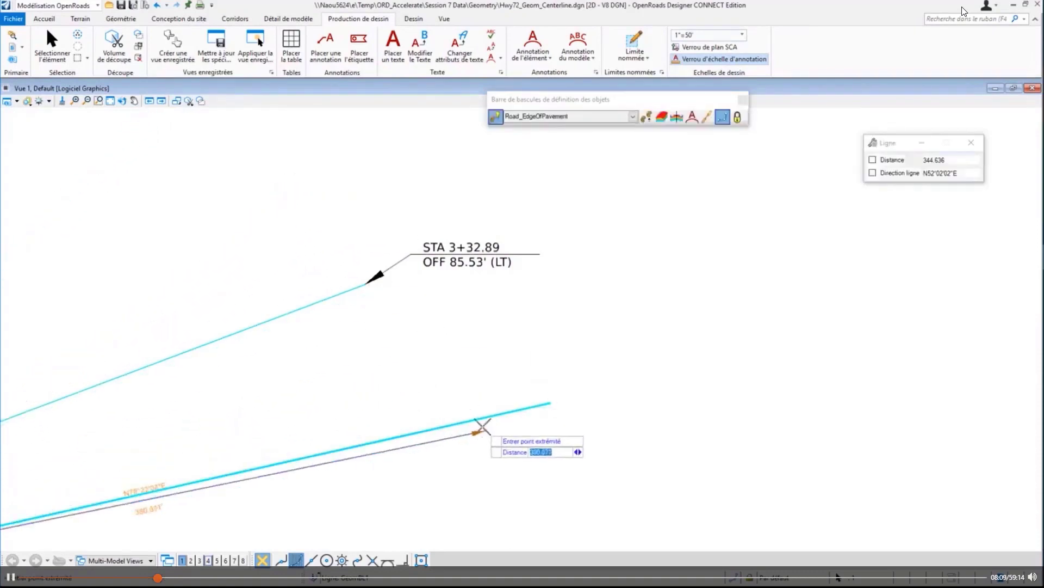
left_click(536, 447)
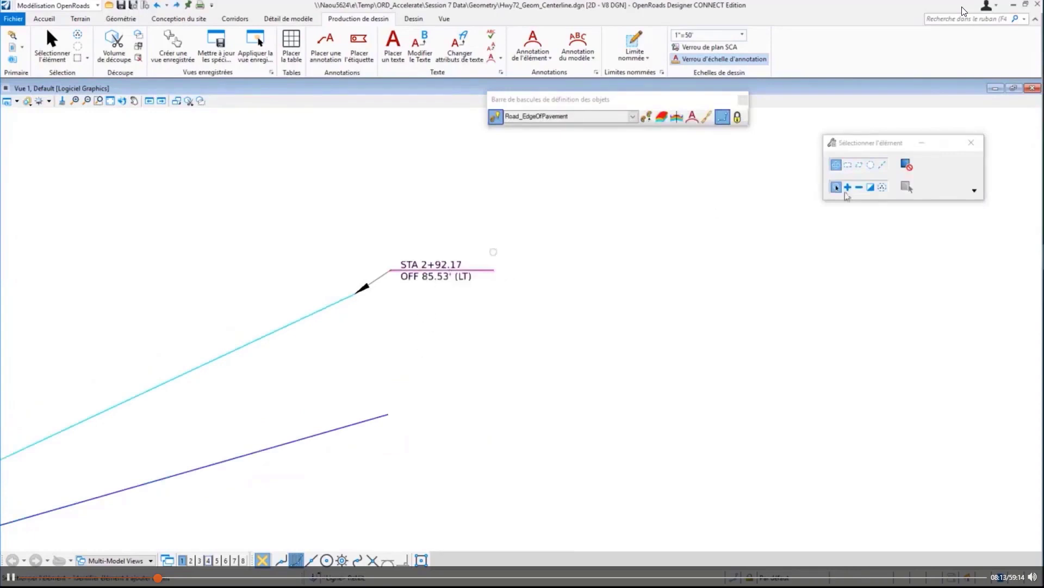
- Move the station-offset label text into the space between the two lines' ends, below the point its leader marks
left_click(451, 279)
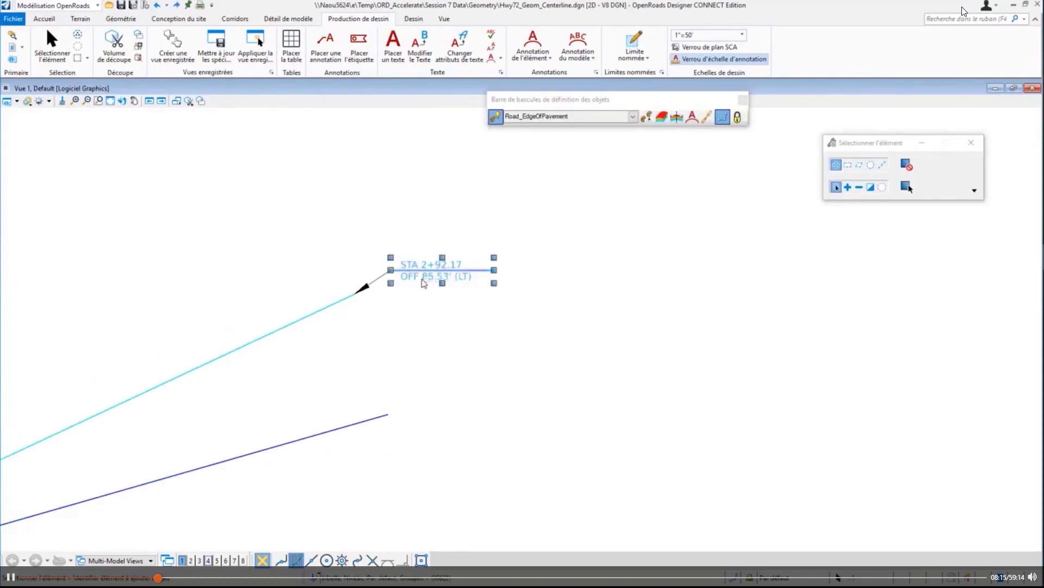
left_click_drag(425, 277, 445, 388)
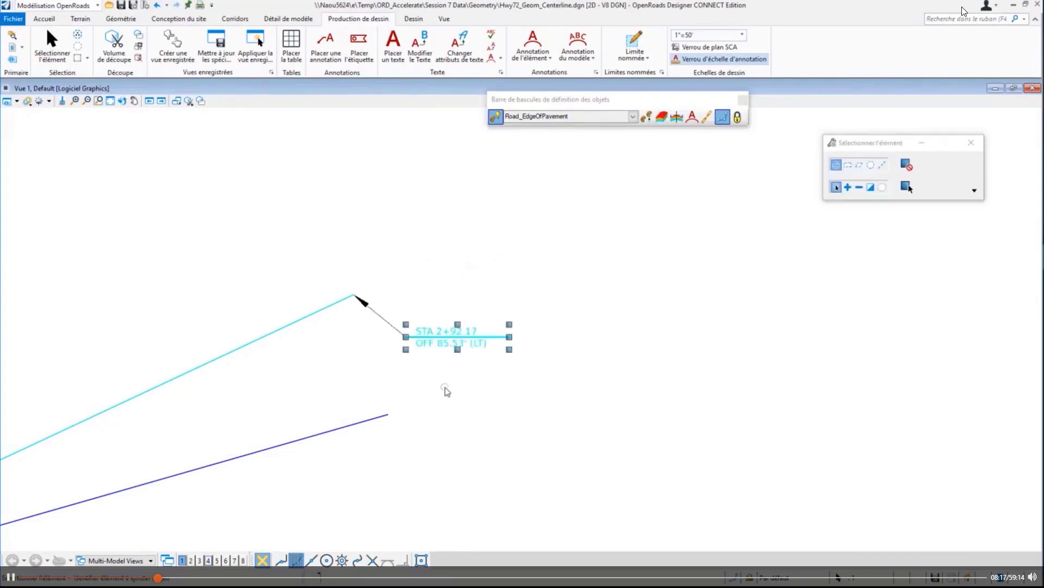
left_click_drag(415, 249, 420, 334)
left_click(471, 400)
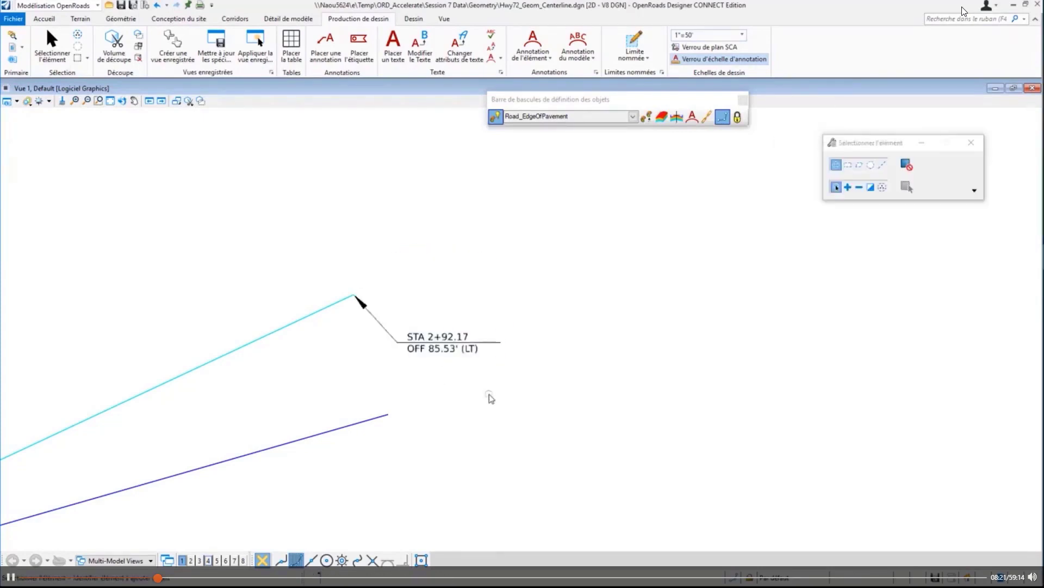
scroll(449, 274, "down", 3)
scroll(449, 319, "up", 2)
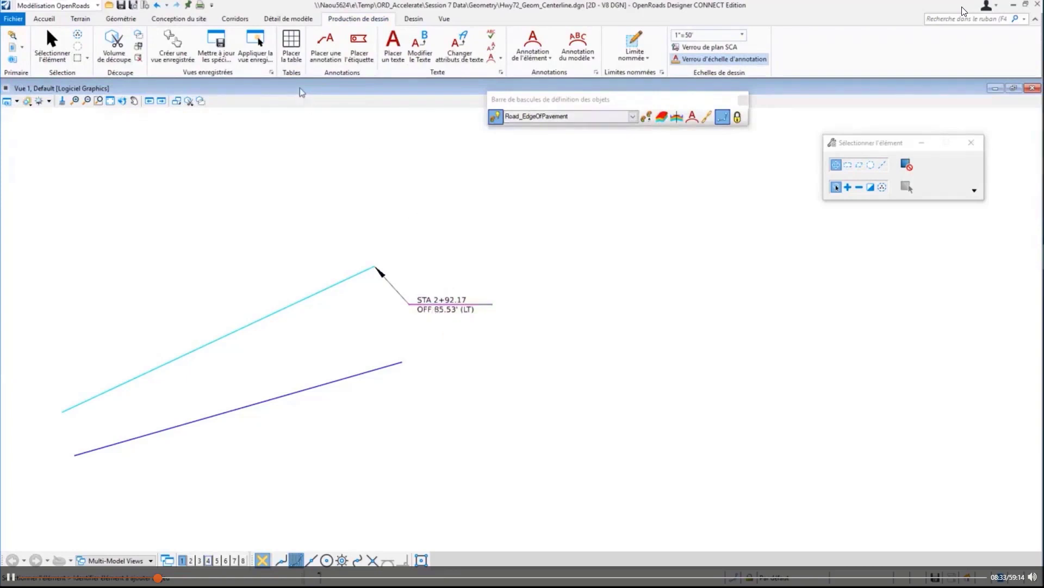
- Start a new text, move the text editor clear of the lines, and set its style to 0030_Engr Vert Ctr Ctr
left_click(393, 46)
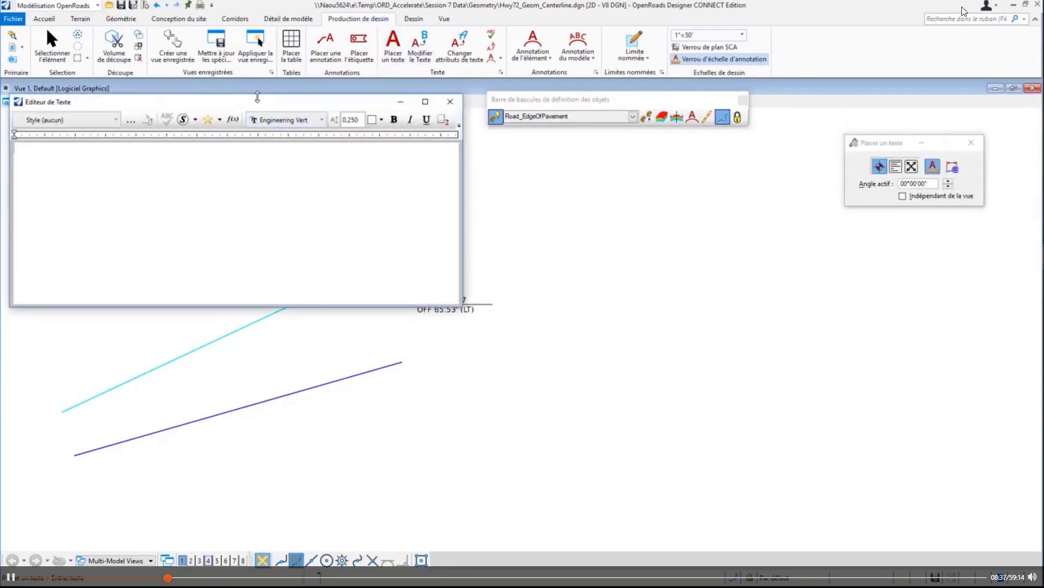
left_click_drag(258, 95, 615, 115)
left_click_drag(258, 118, 752, 193)
left_click(611, 205)
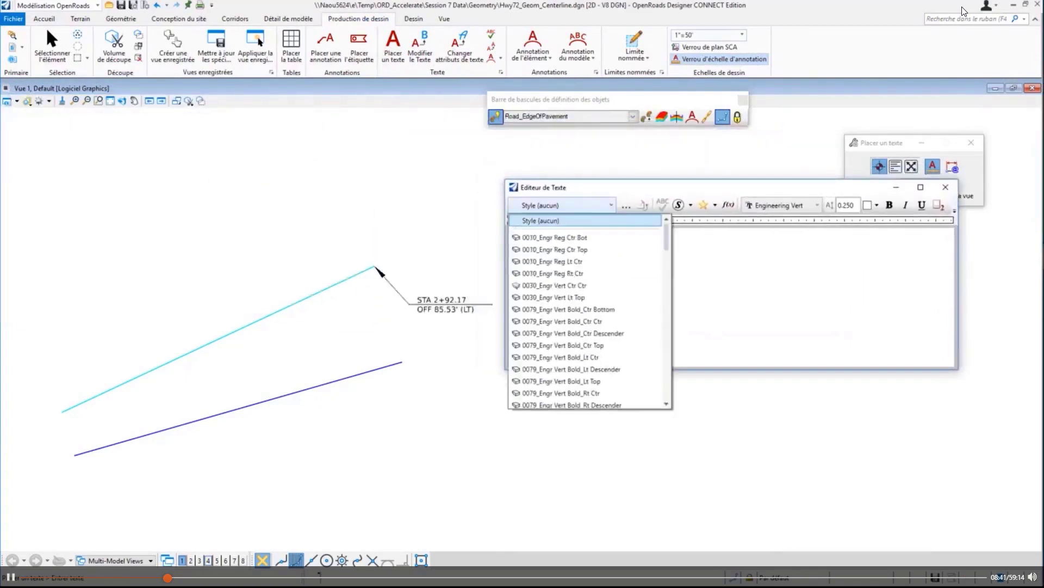
left_click(552, 285)
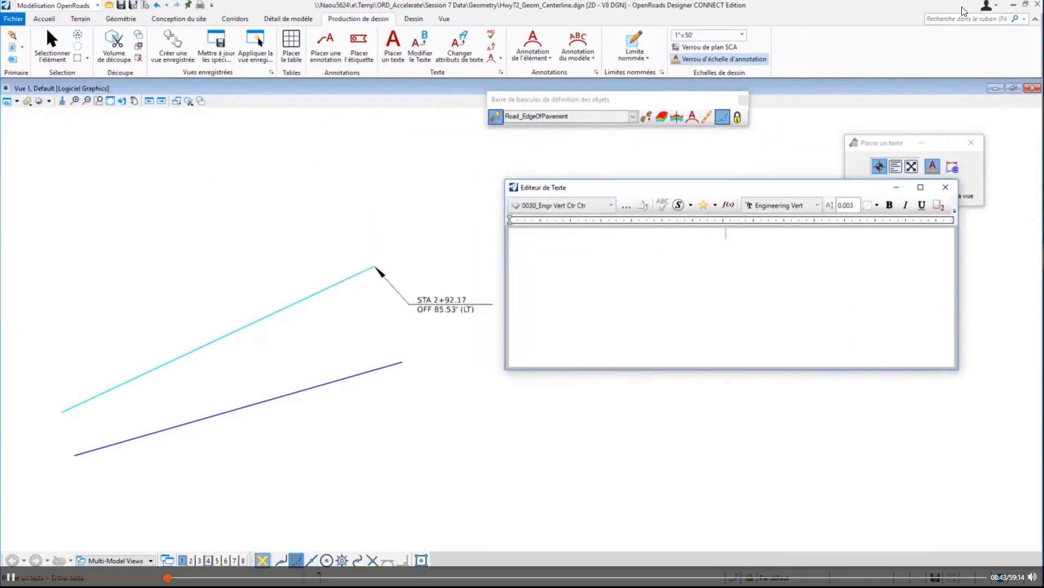
- Start inserting a field of type "Champs d'annotation de plan OpenRoads" into the text and browse its available linear annotation properties
right_click(555, 252)
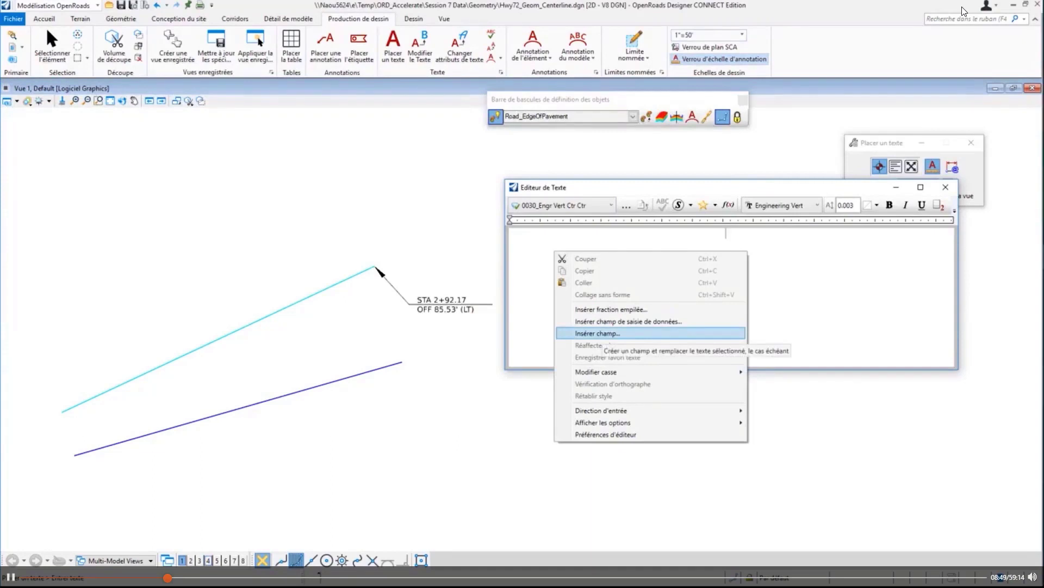
key("Return")
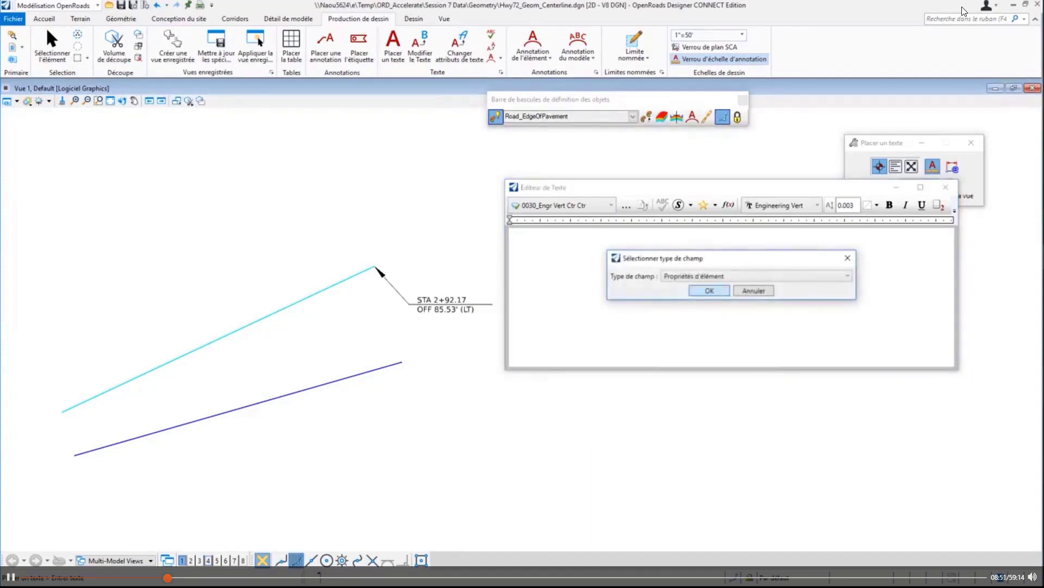
key("alt+Down")
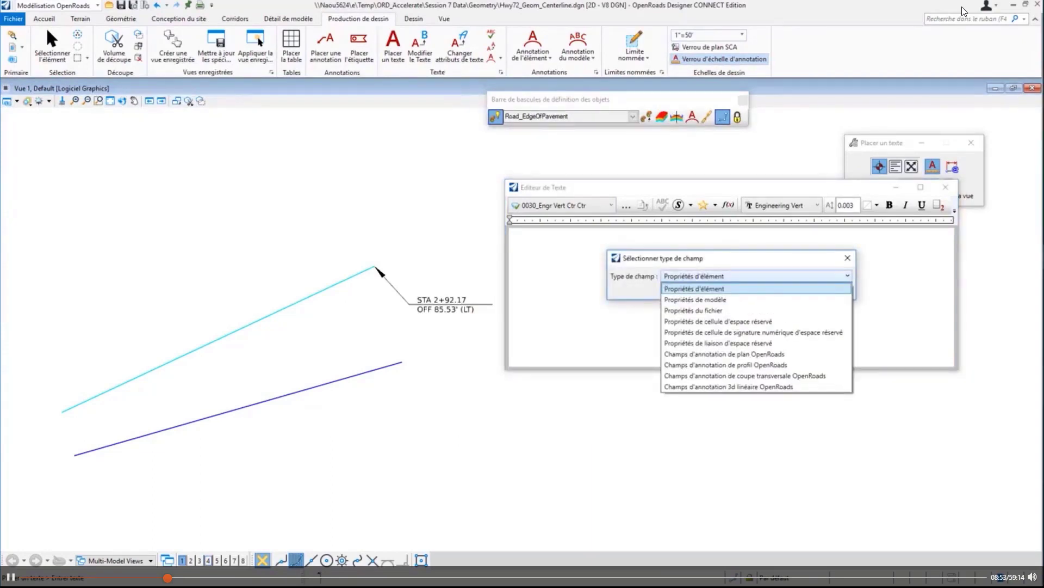
key("Down")
key("Down")
key("Down")
key("Down")
key("Down")
key("Down")
key("Down")
key("Down")
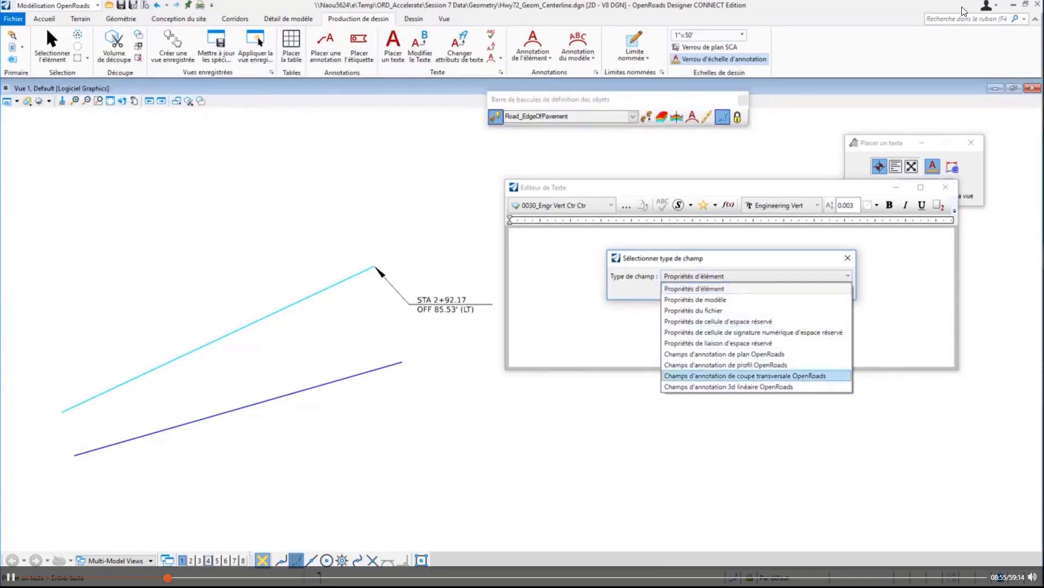
key("Up")
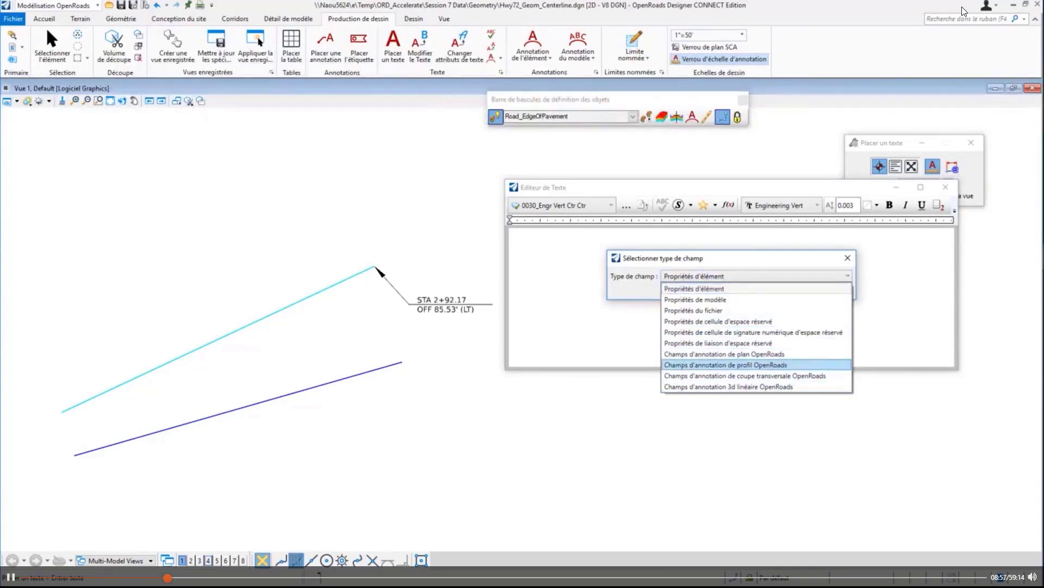
key("Up")
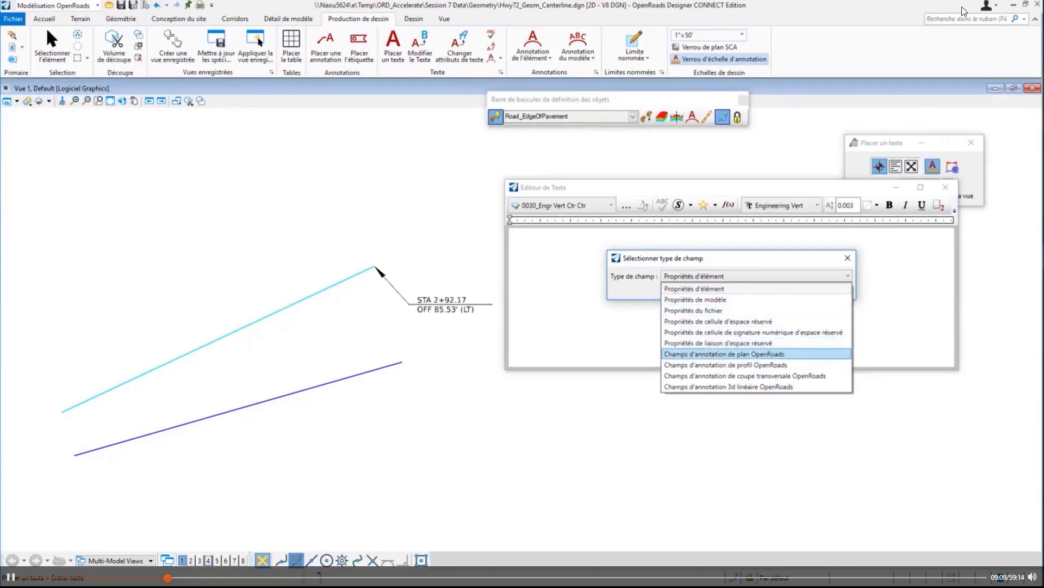
key("Return")
key("Return")
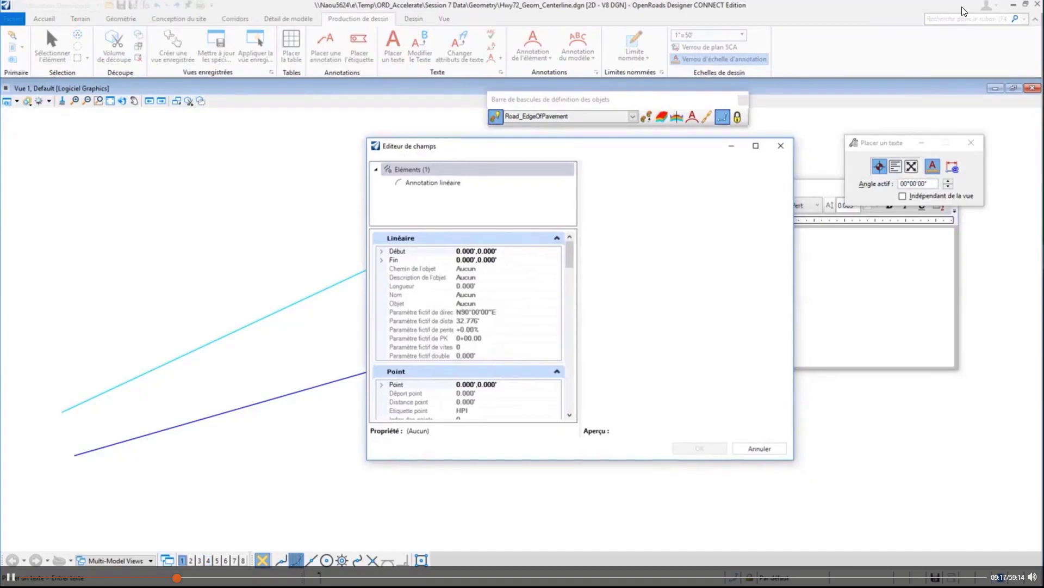
scroll(468, 327, "down", 2)
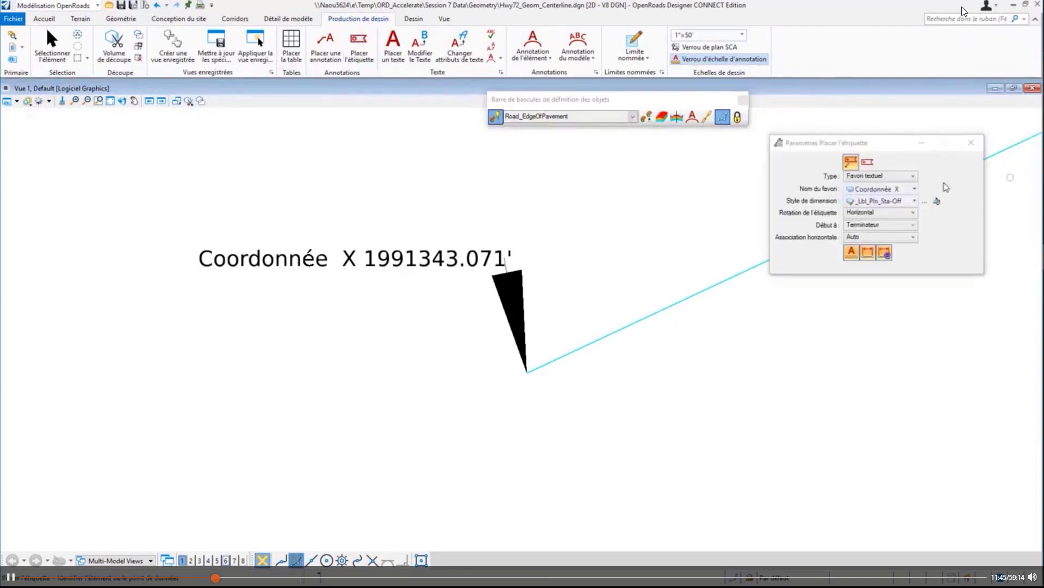
left_click(879, 176)
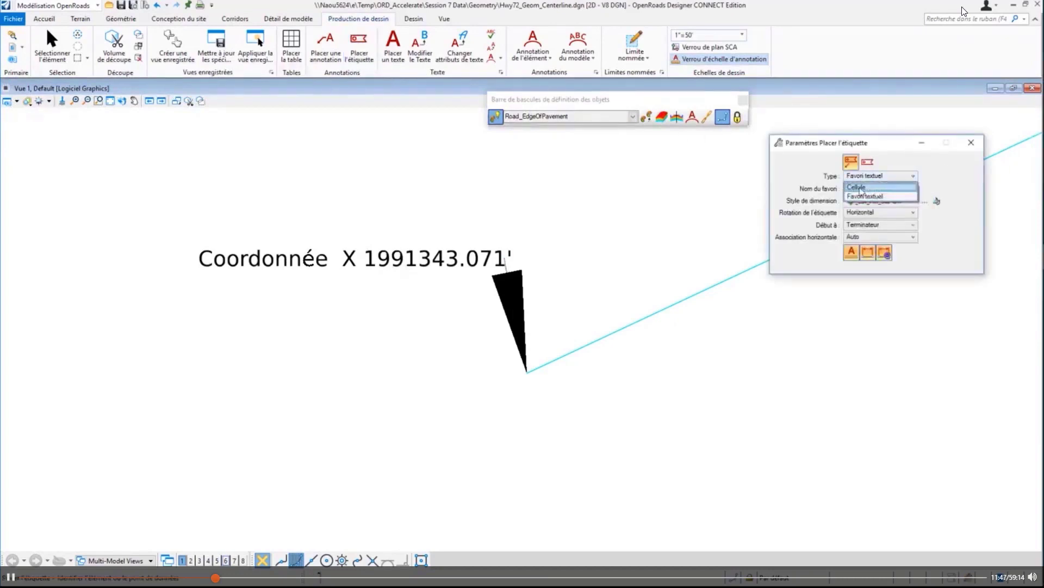
left_click(860, 188)
key("Escape")
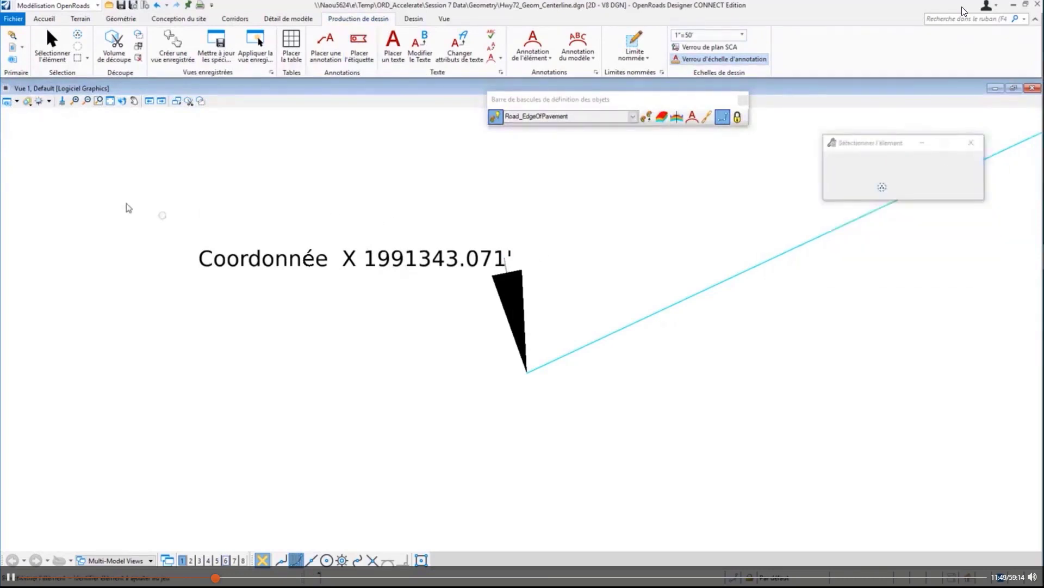
left_click_drag(124, 202, 586, 330)
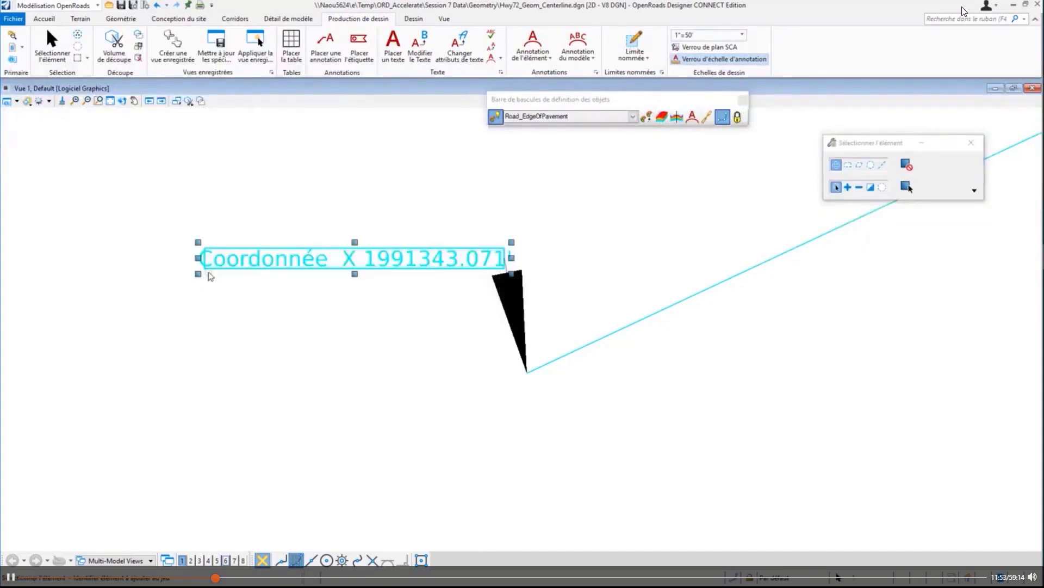
left_click(362, 42)
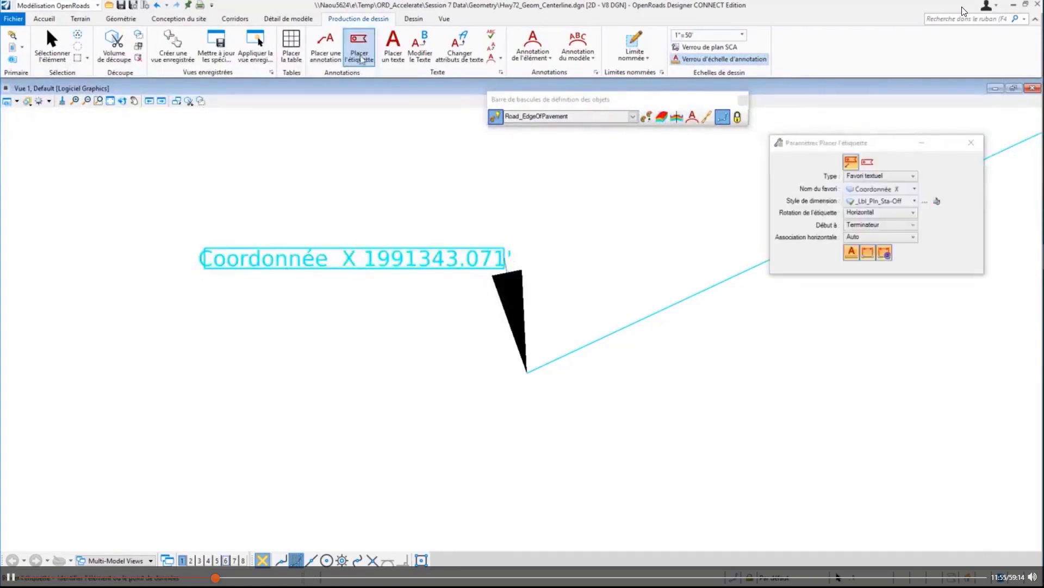
left_click(881, 177)
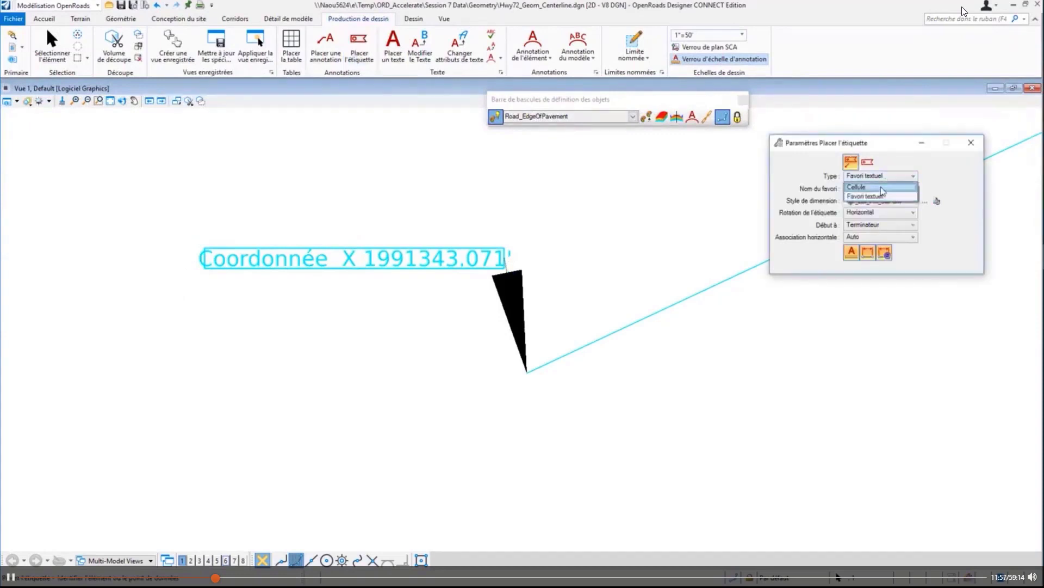
key("Escape")
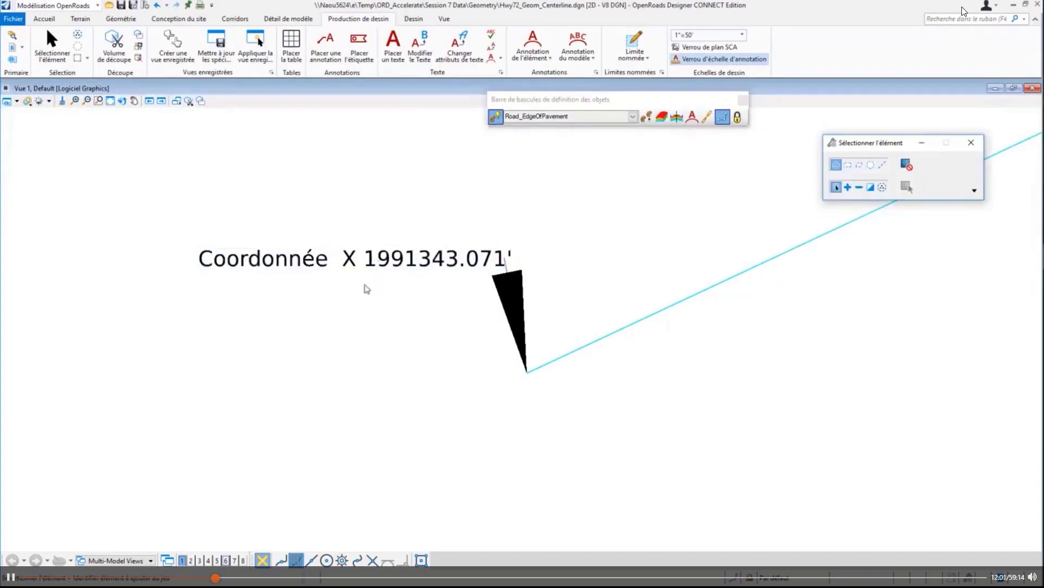
- Annotate the baseline with the Annotate Element command (Annoter élément)
scroll(308, 270, "down", 2)
scroll(215, 345, "down", 1)
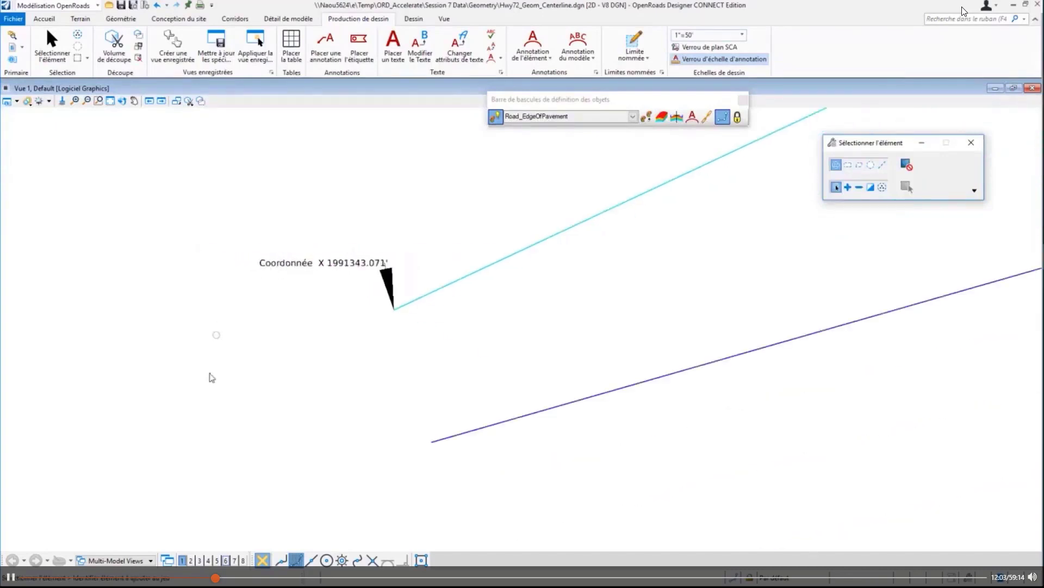
scroll(202, 412, "down", 1)
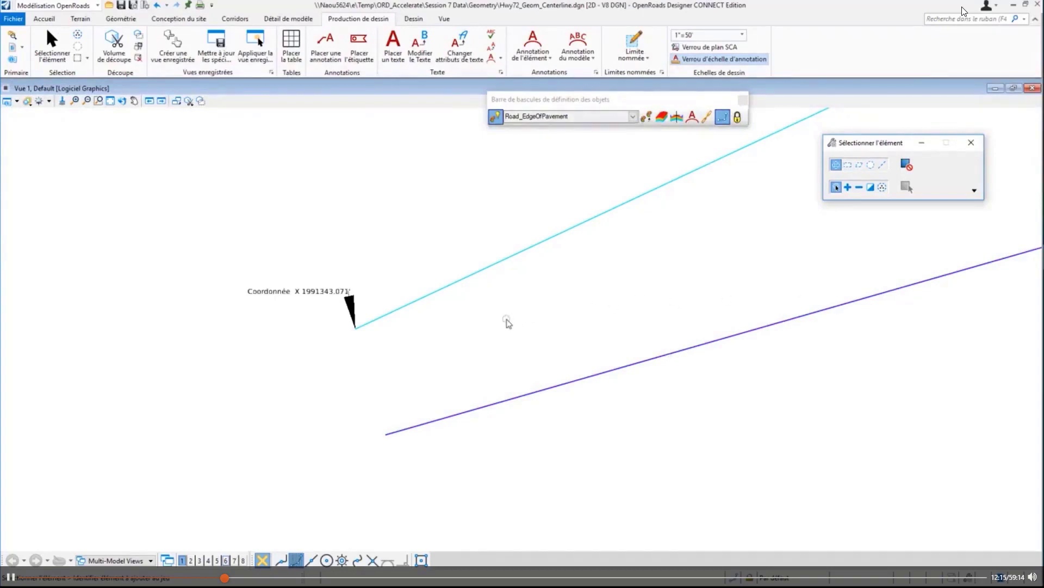
left_click(533, 54)
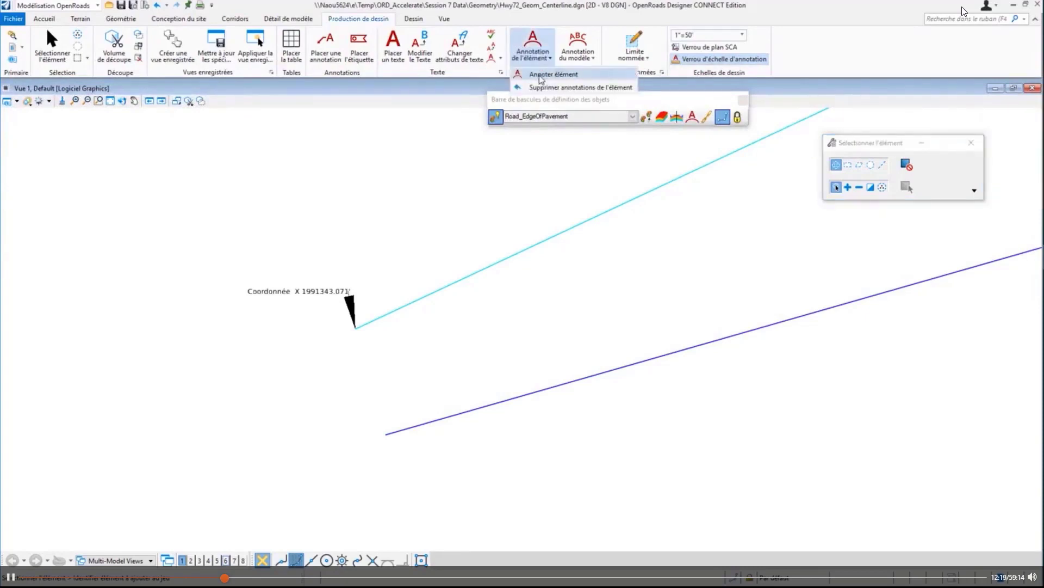
left_click(541, 74)
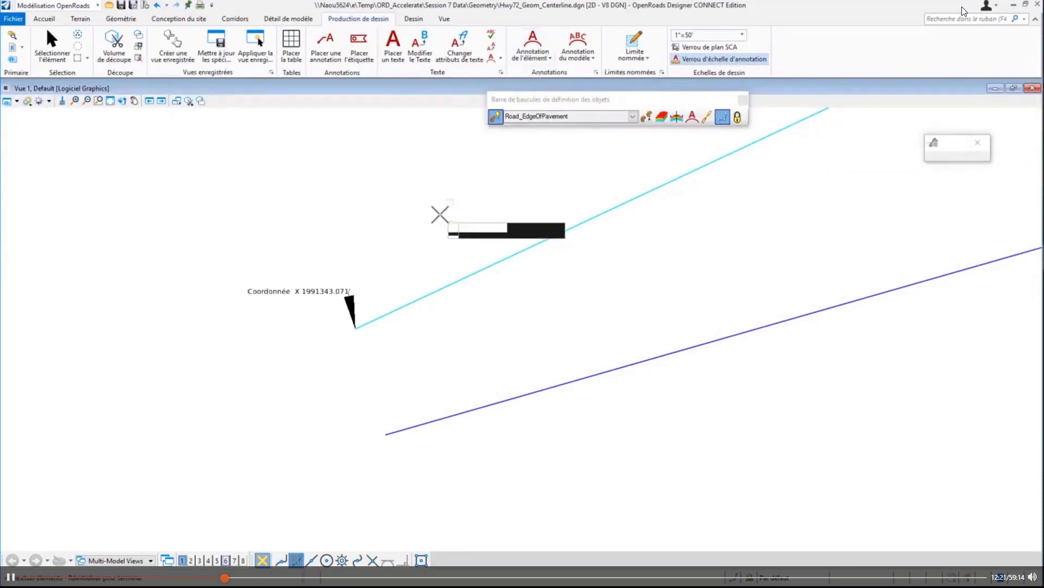
left_click(472, 412)
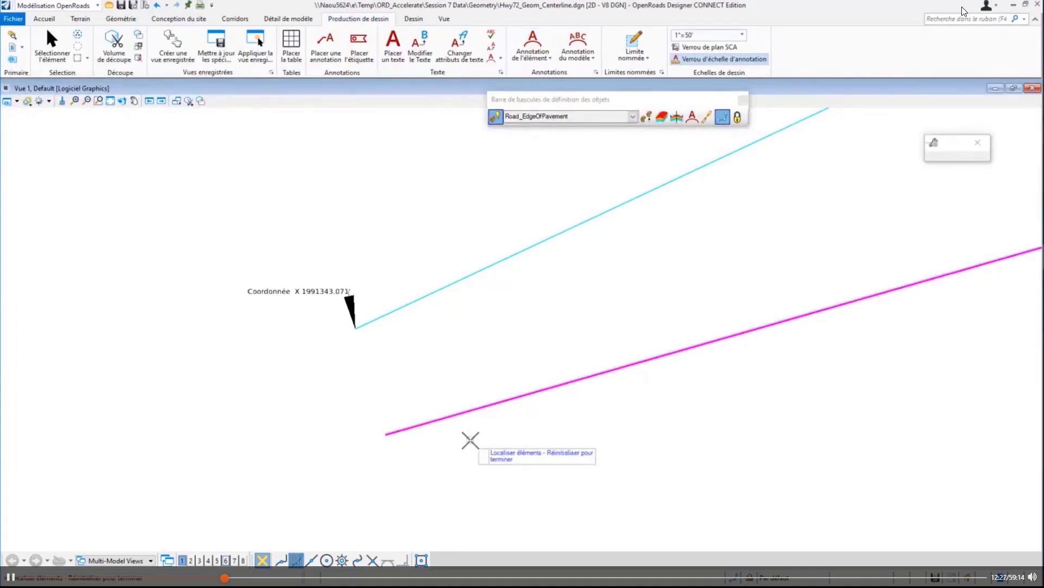
right_click(470, 440)
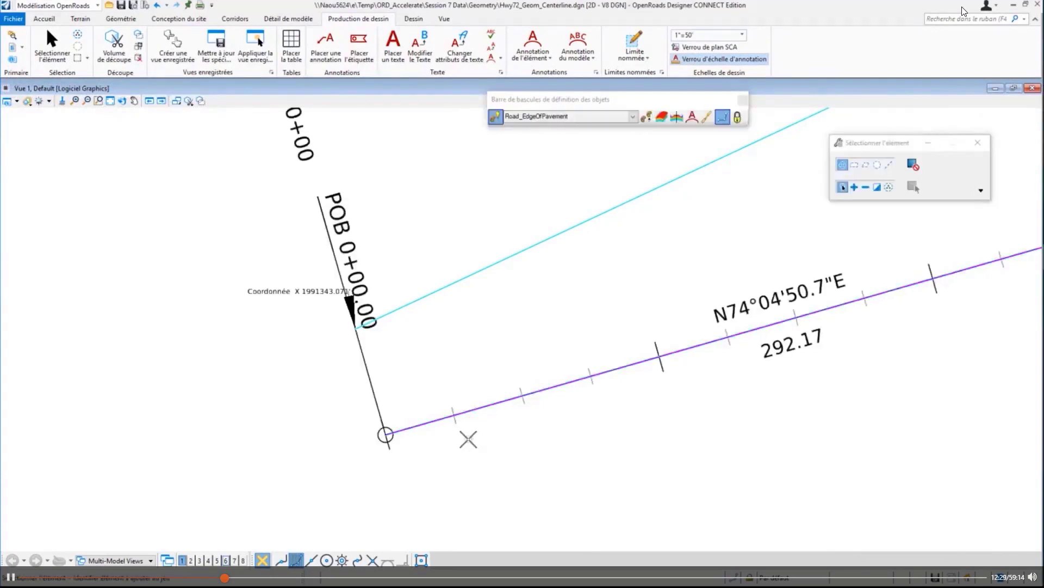
scroll(291, 455, "down", 3)
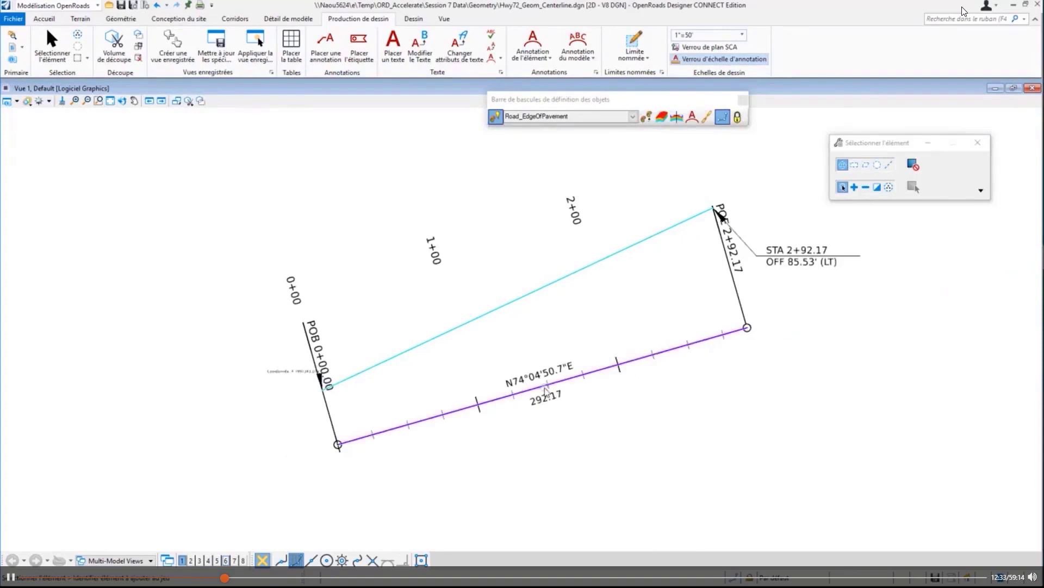
mouse_move(546, 389)
- Show the OpenRoads standards of Hwy72_Geom_Centerline.dgn and expand its feature symbologies (Symbologies d'objet) to the Linéaire folders
left_click(122, 101)
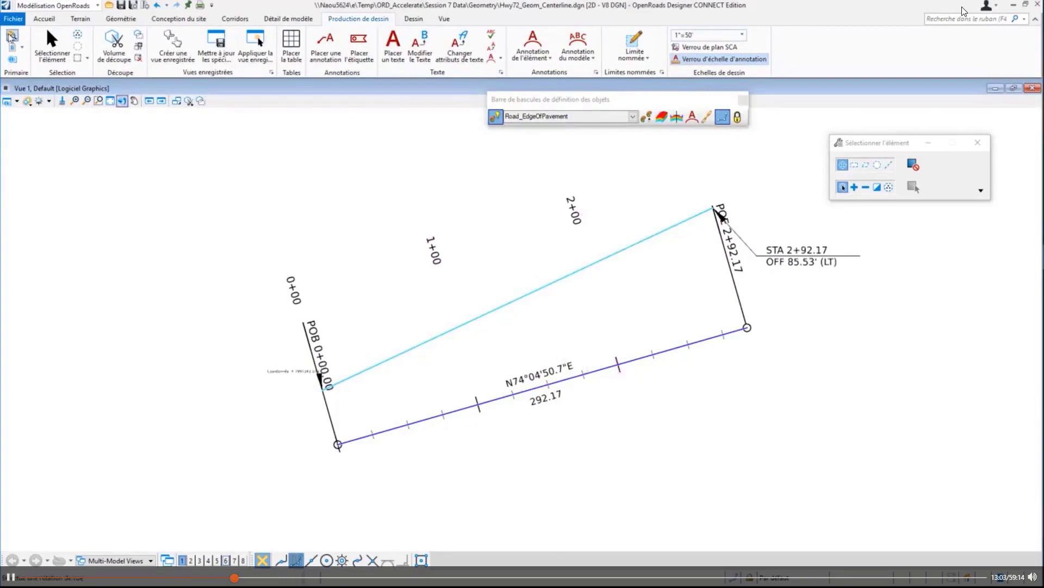
left_click(11, 35)
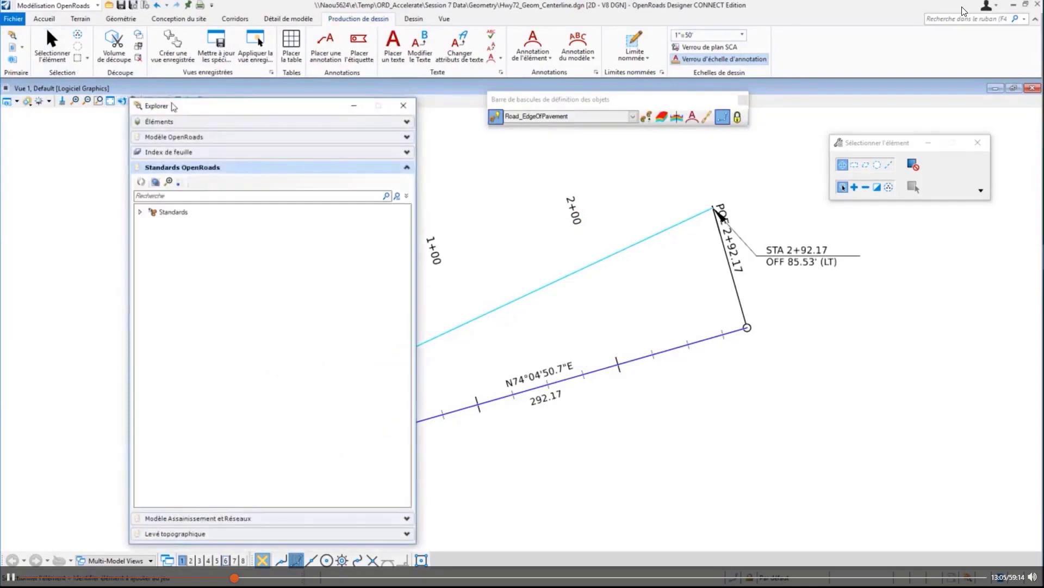
left_click_drag(173, 105, 134, 105)
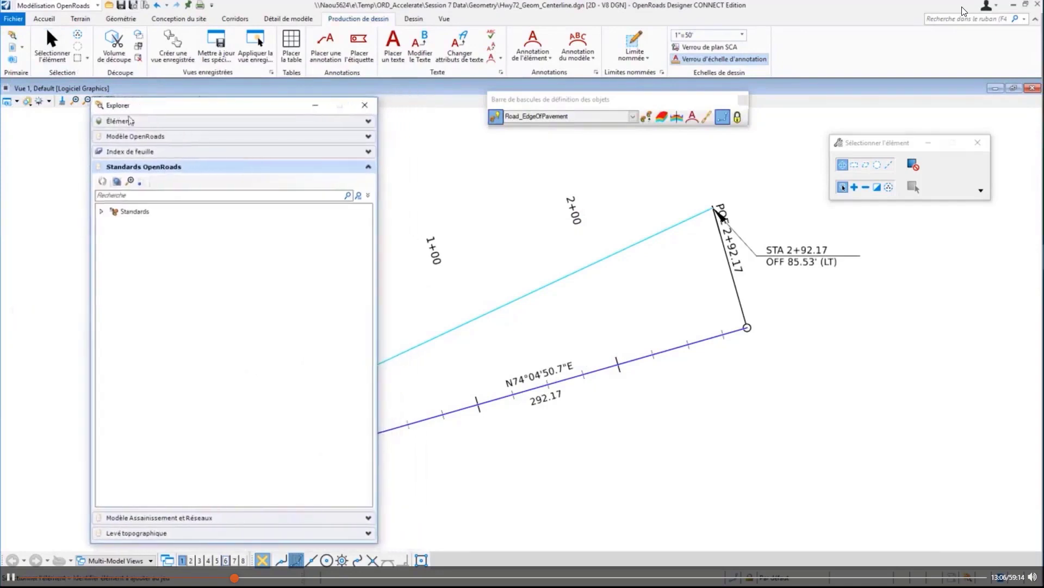
left_click(101, 212)
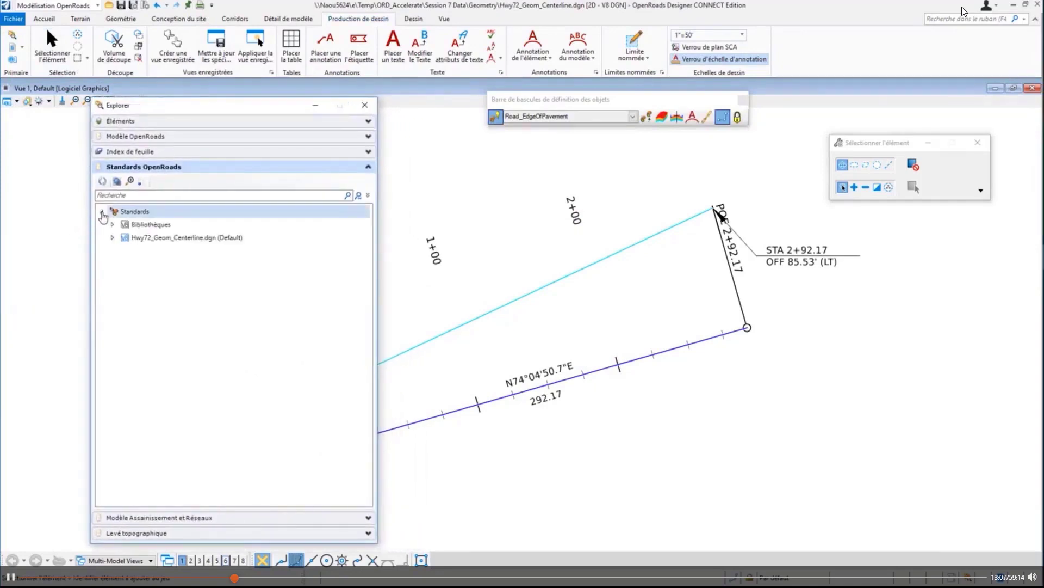
left_click(112, 238)
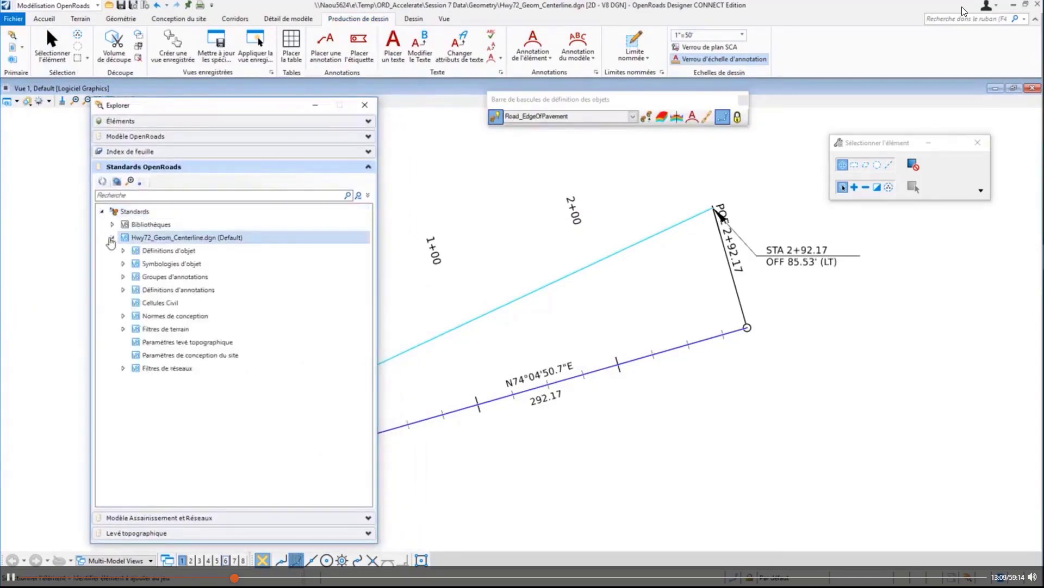
left_click(123, 264)
left_click(134, 277)
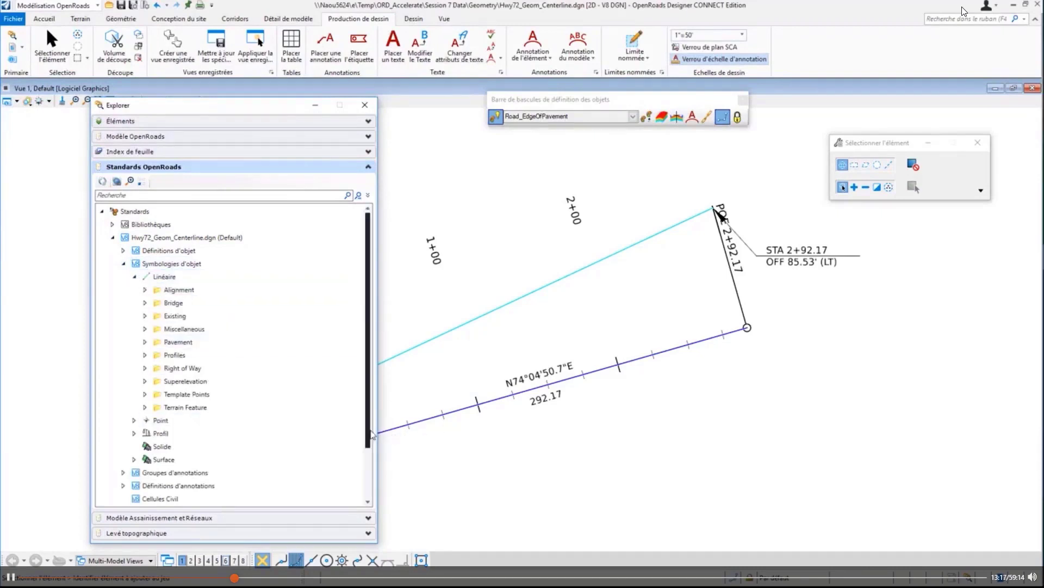
- Open the properties of the Geom_Baseline symbology in the Alignment folder and examine its plan annotation group
left_click(146, 291)
left_click(183, 303)
right_click(183, 305)
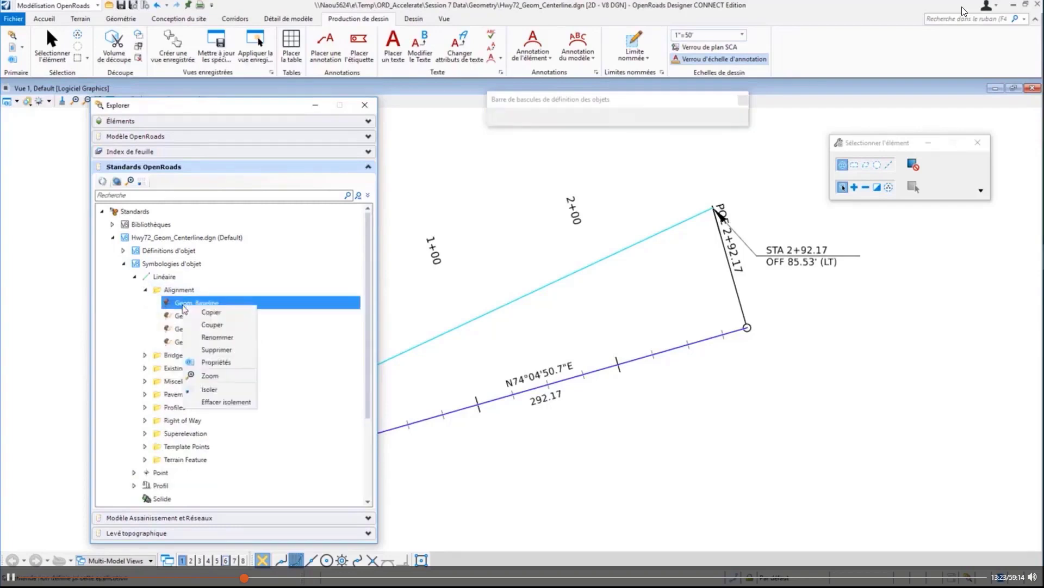
left_click(215, 362)
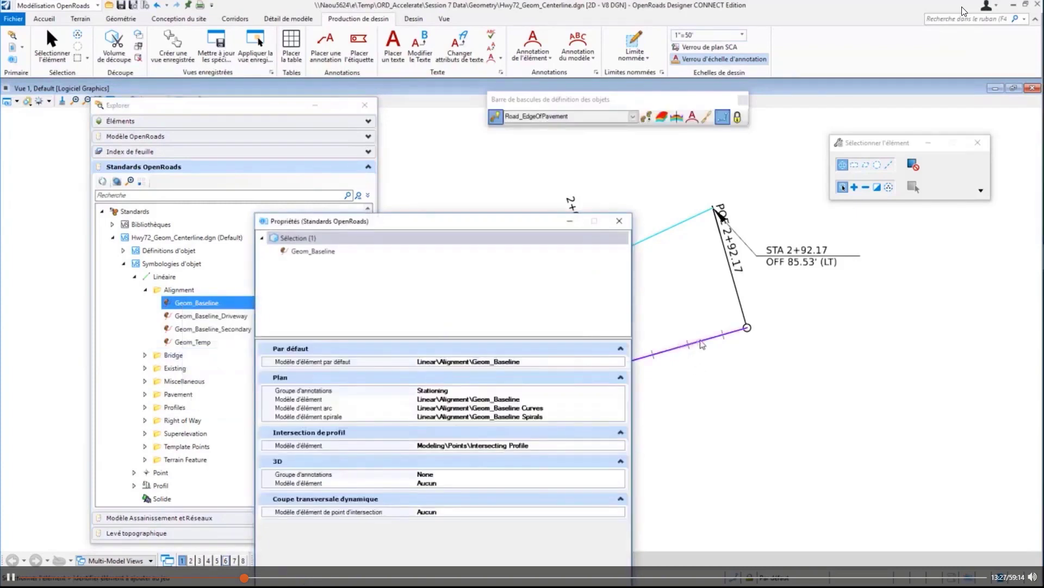
mouse_move(702, 344)
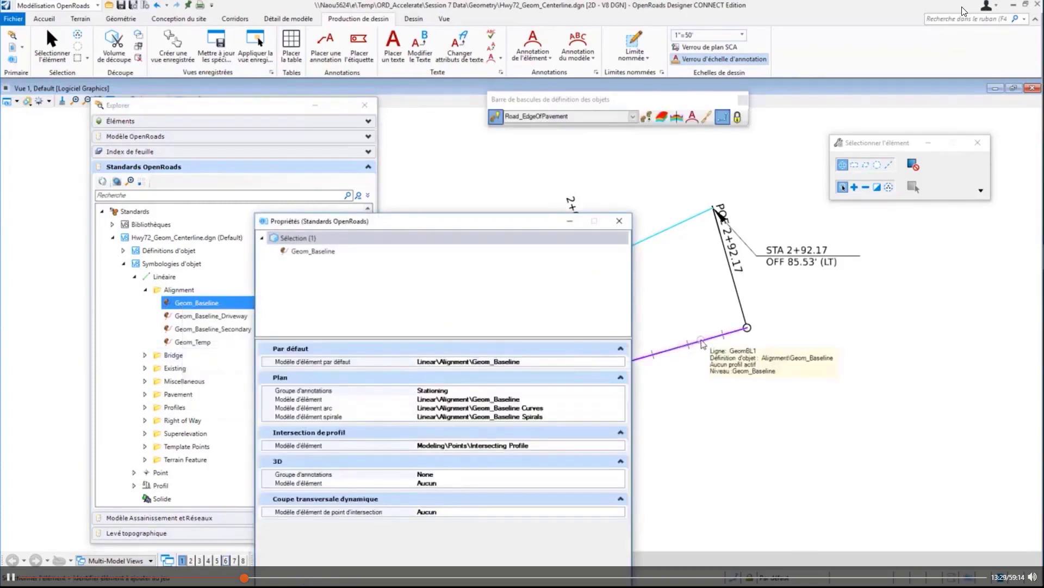
left_click(308, 391)
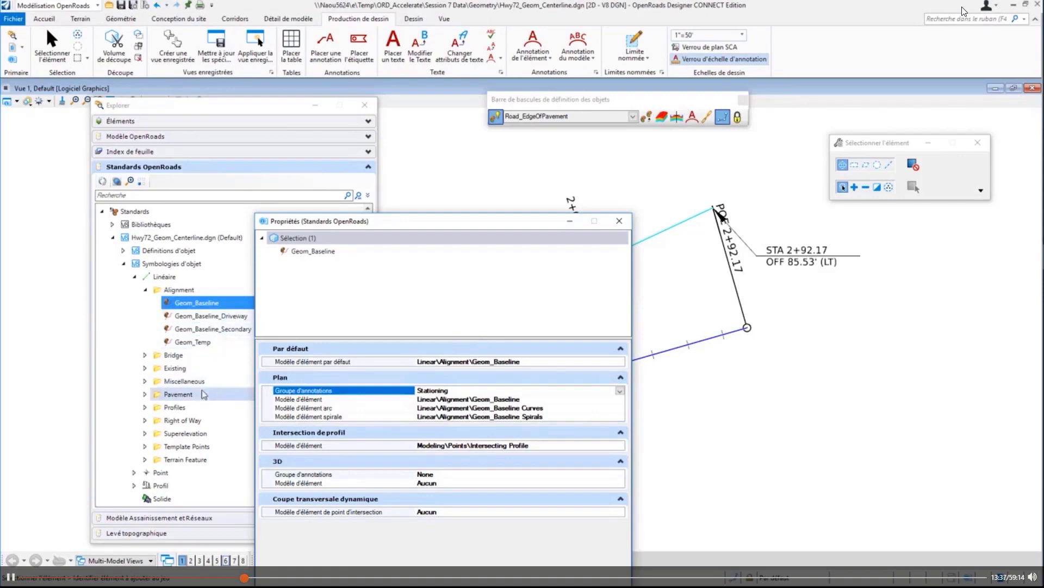
- Expand the annotation groups (Groupes d'annotations) down to Plan > Linéaire and select the Stationing group
scroll(204, 392, "down", 3)
left_click(123, 409)
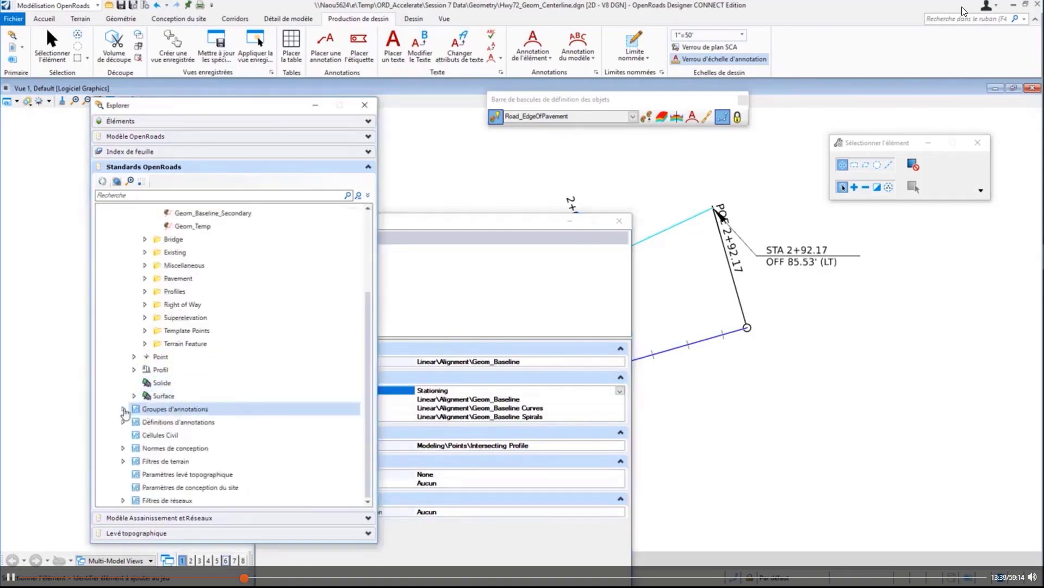
left_click(123, 408)
left_click(134, 422)
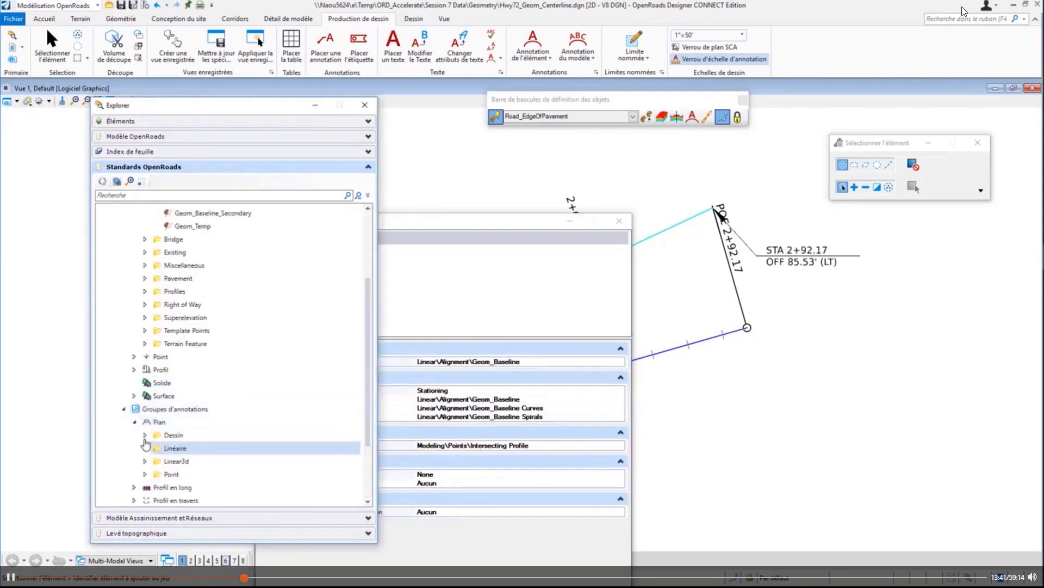
left_click(145, 448)
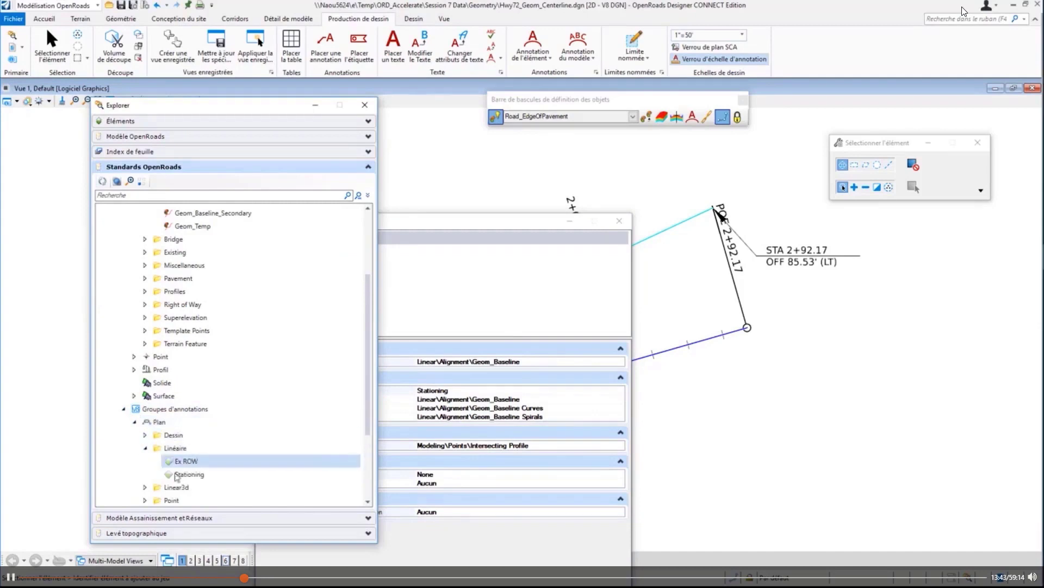
left_click(188, 474)
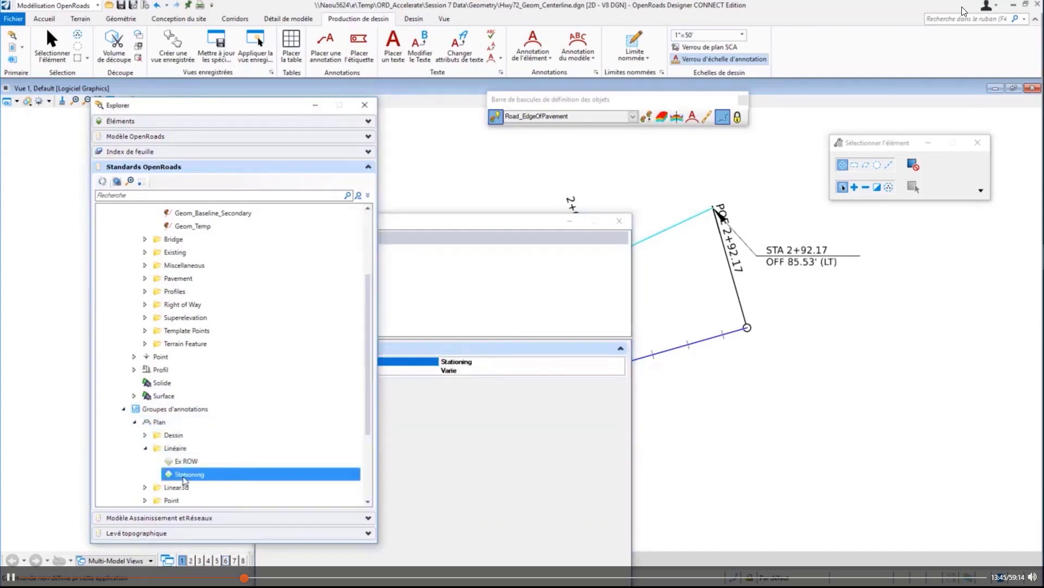
- Open the annotation manager of the Stationing group (Gérer), enlarge it and preview the Station Labels Major1 annotation up close
right_click(183, 476)
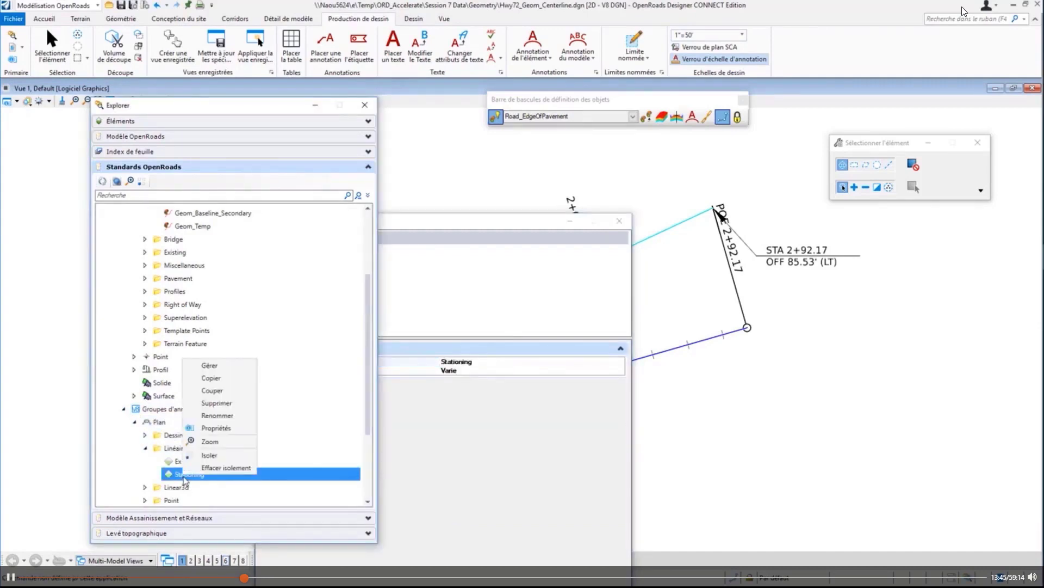
left_click(221, 366)
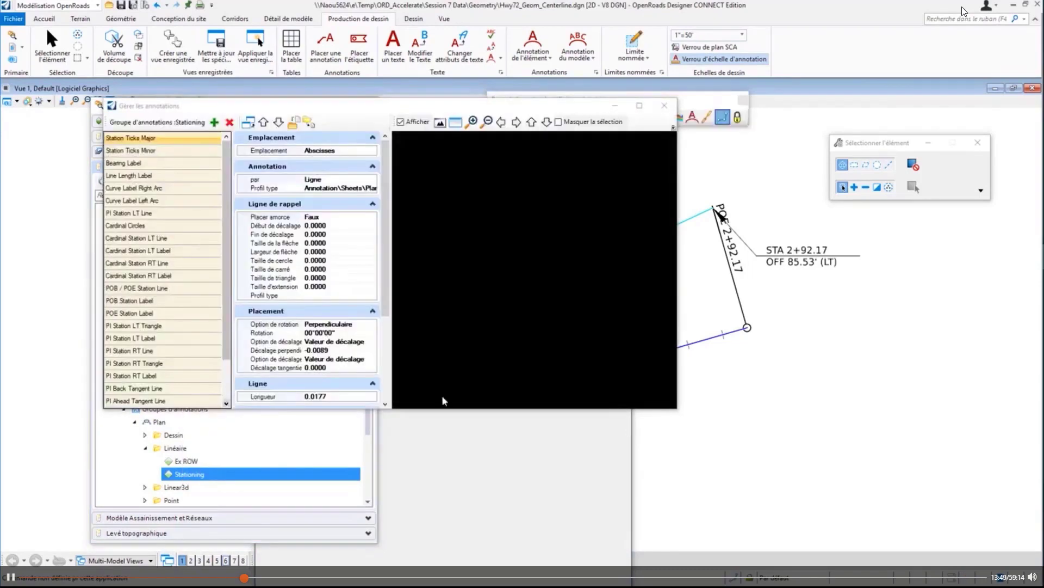
mouse_move(677, 412)
left_mouse_down()
mouse_move(744, 515)
mouse_move(667, 473)
mouse_move(756, 529)
left_mouse_up()
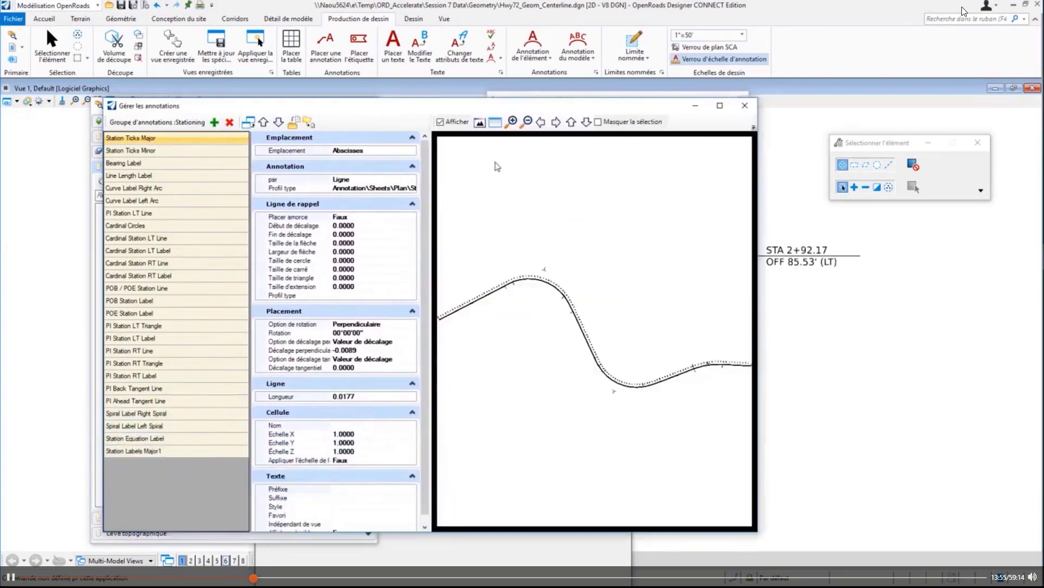
left_click(120, 452)
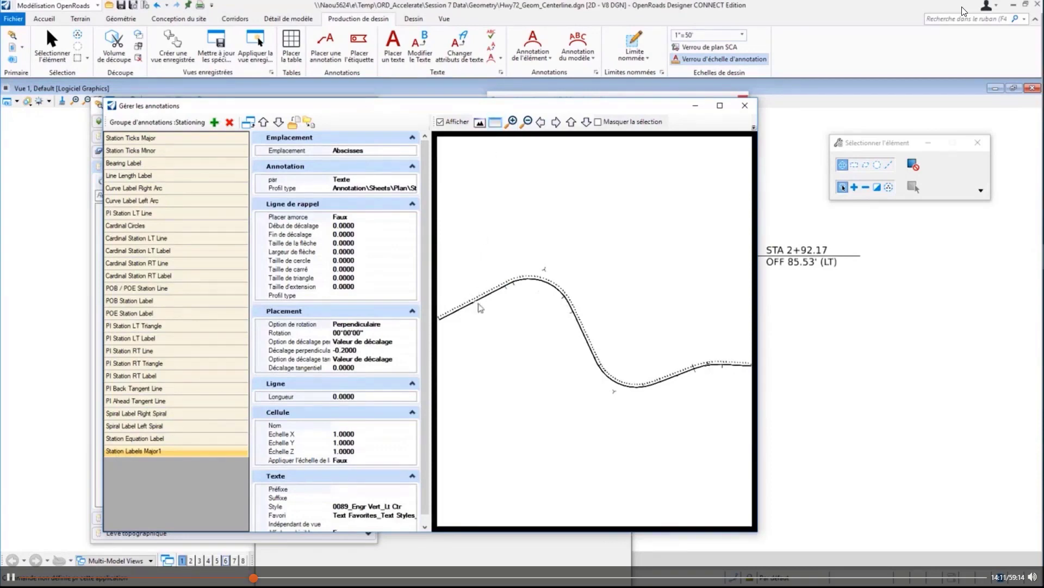
scroll(478, 299, "up", 3)
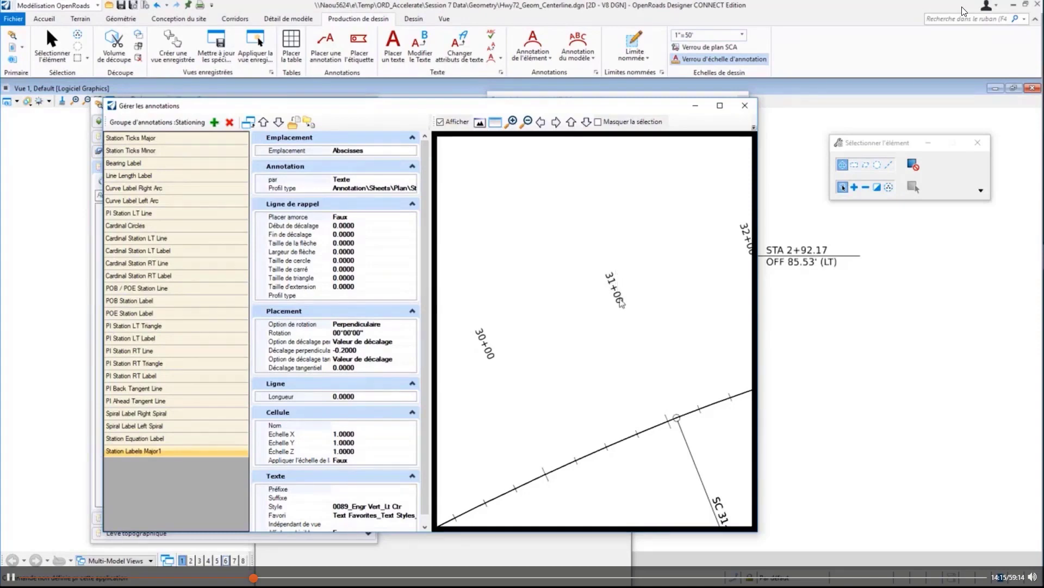
- Examine the location, annotation type, text style and text favorite settings of Station Labels Major1
left_click(287, 183)
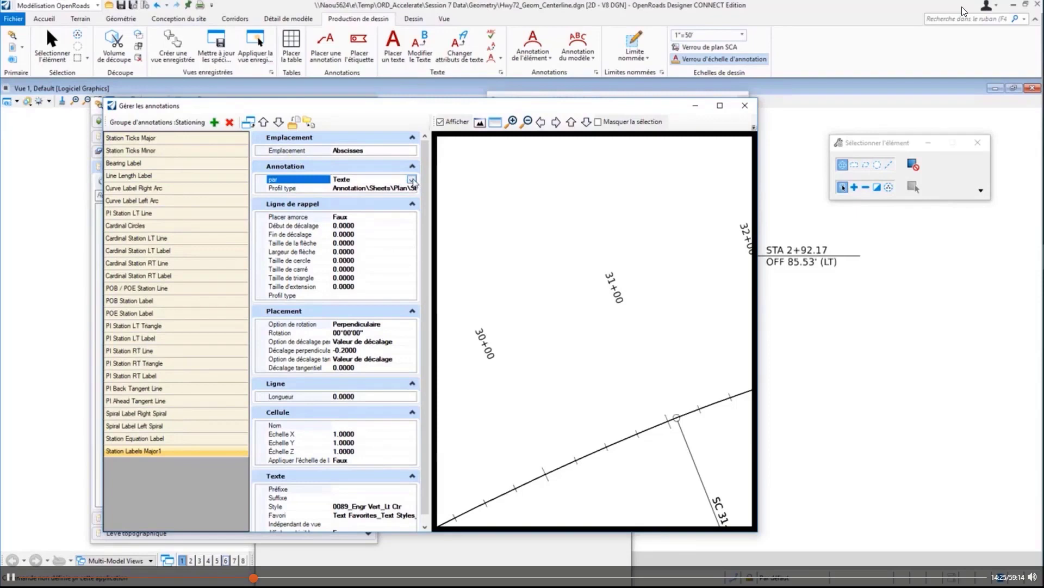
left_click(314, 151)
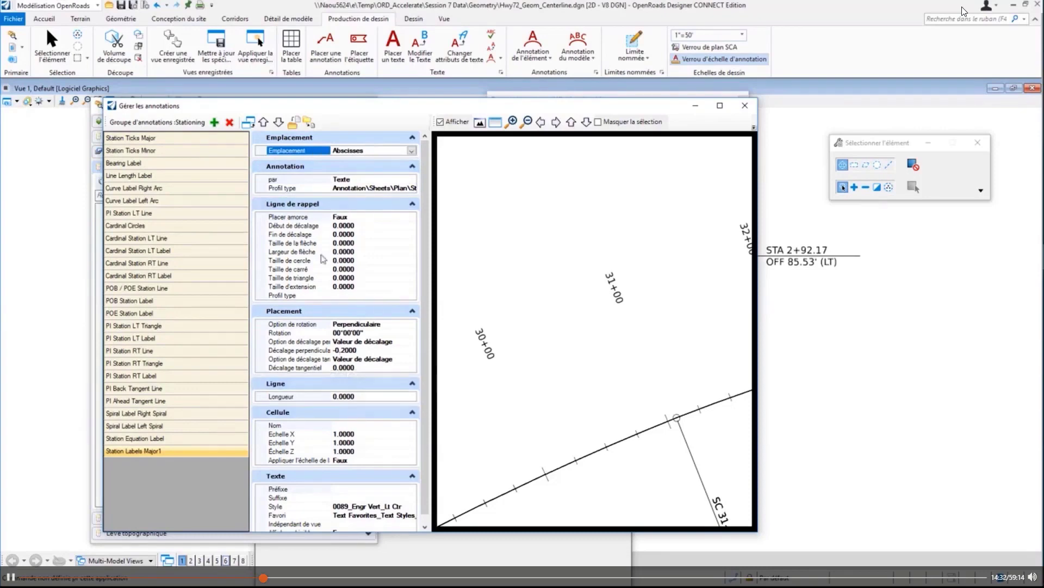
scroll(299, 346, "down", 1)
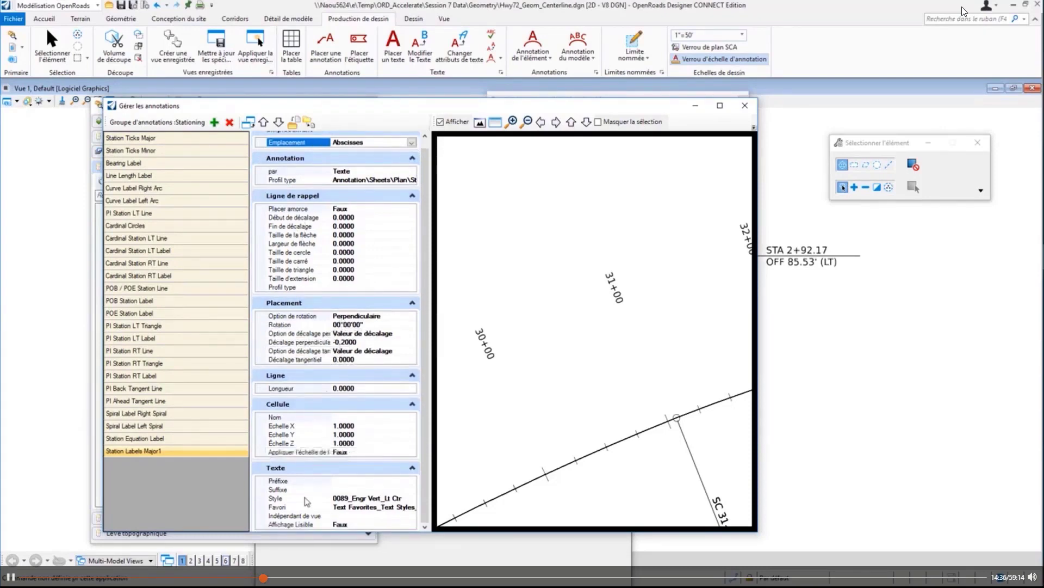
left_click(276, 173)
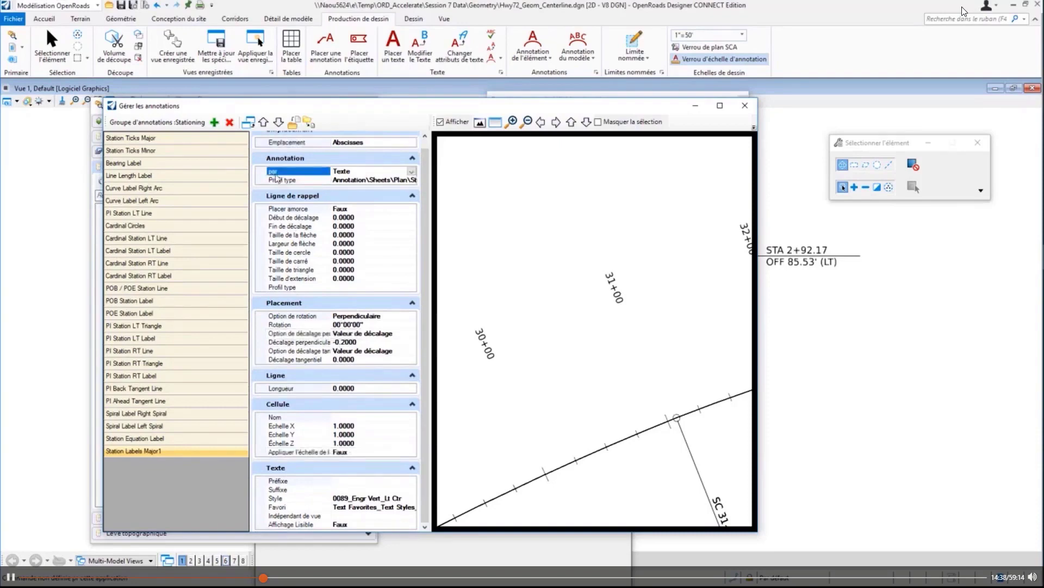
left_click(294, 499)
left_click(296, 507)
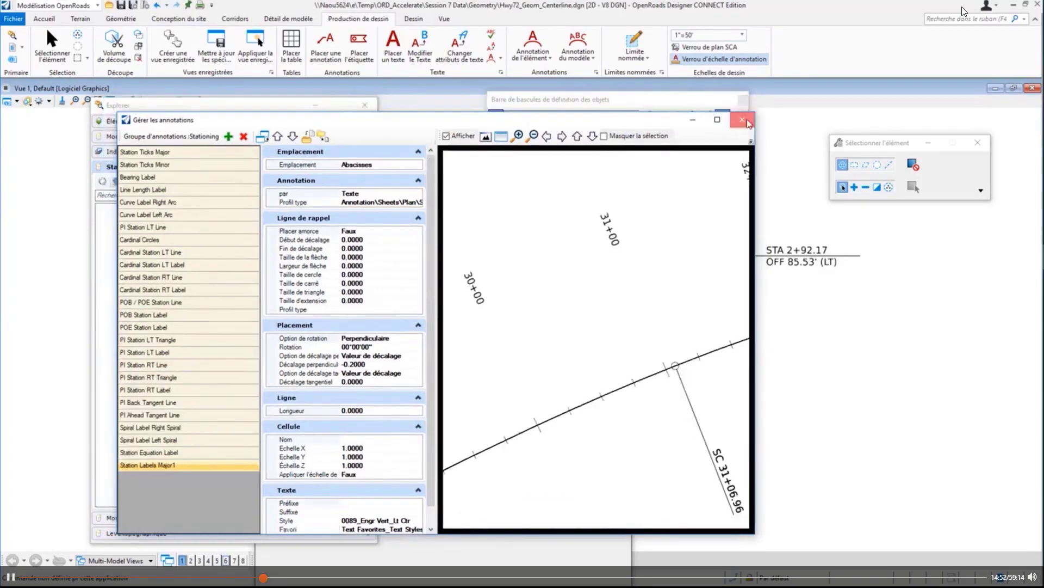
- Close the annotation manager and view the plan linear definitions under Définitions d'annotations
left_click(747, 120)
left_click(333, 274)
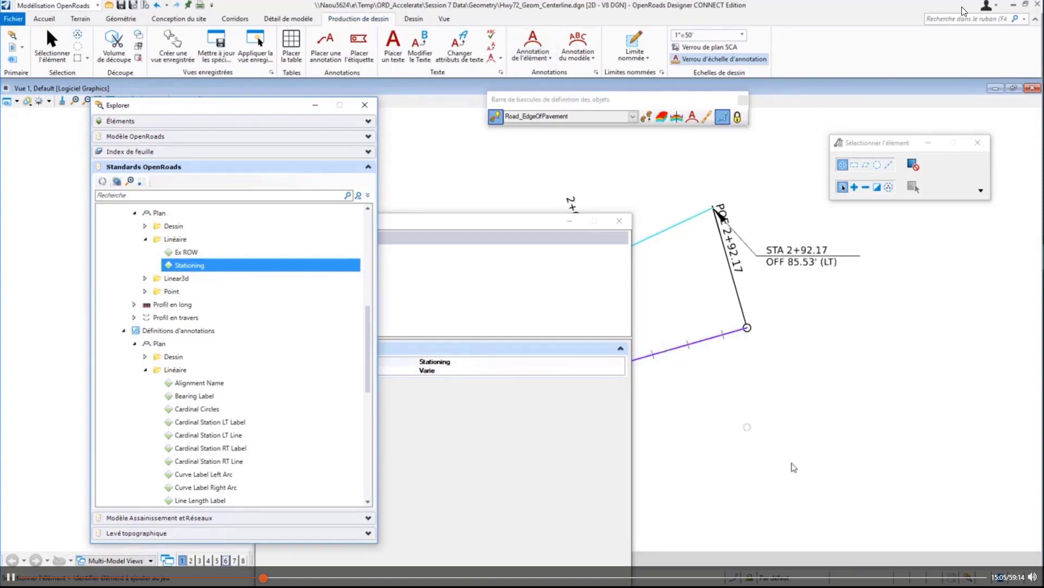
left_click(770, 456)
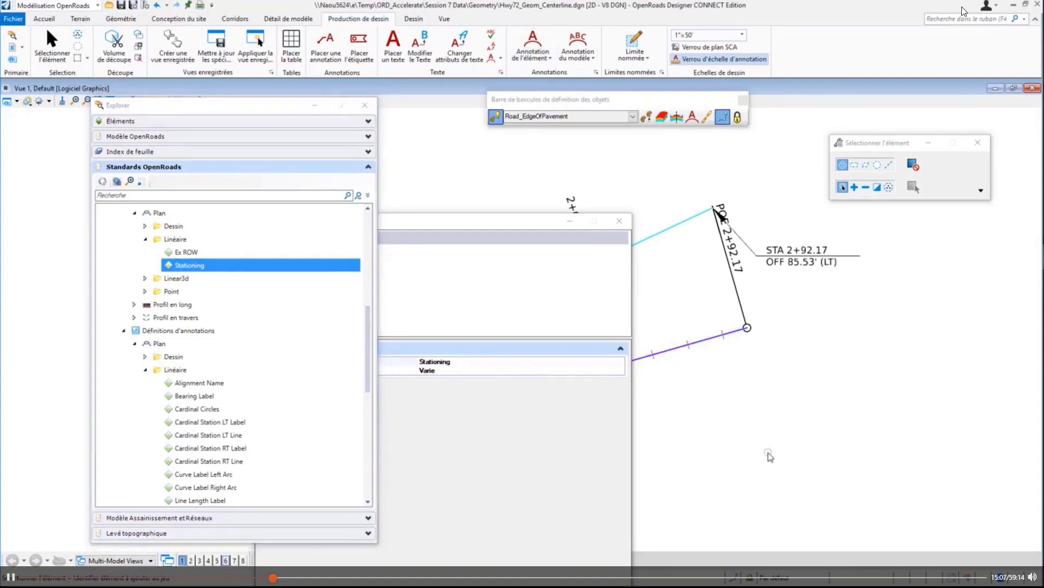
scroll(765, 452, "down", 1)
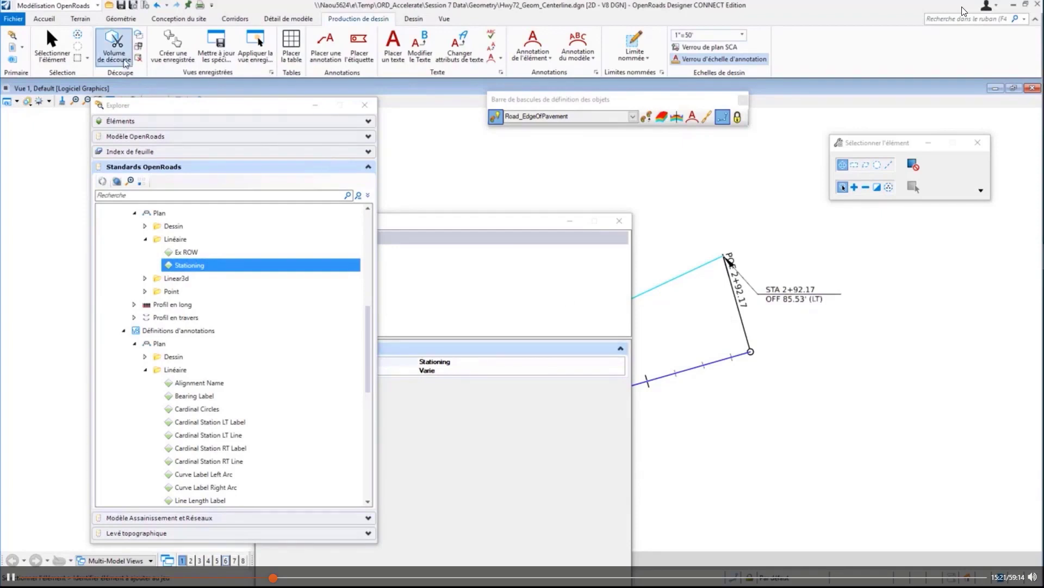
- Open the drawing Plan & Profile-START.dgn from the Sheets folder of Session 7 Data
left_click(16, 21)
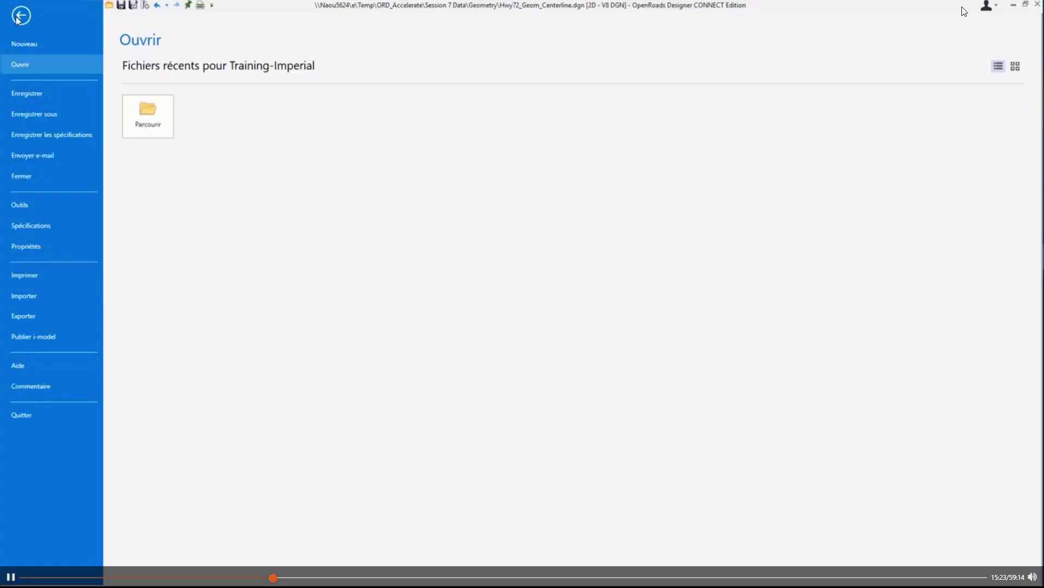
left_click(150, 293)
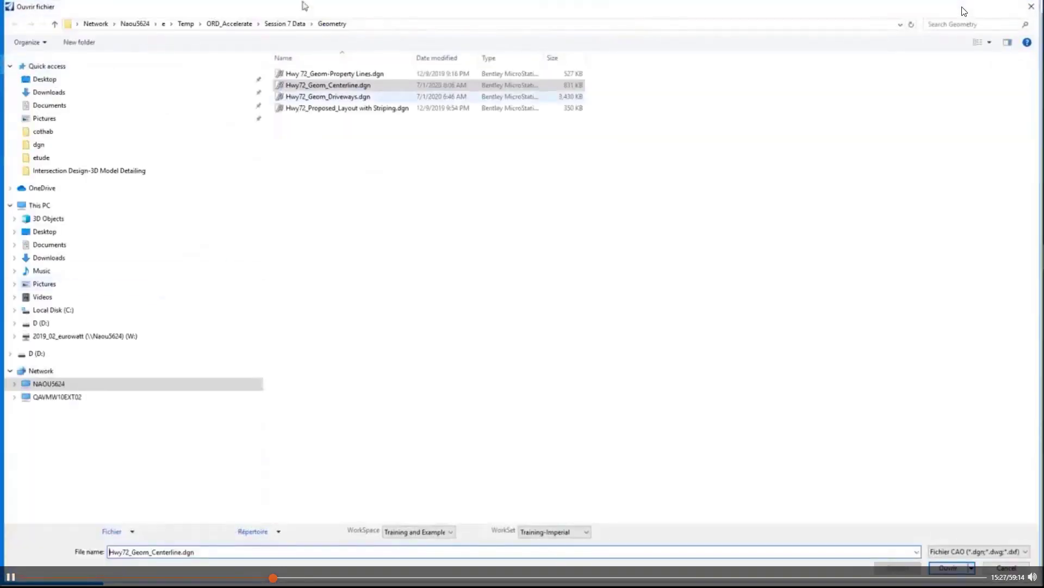
left_click(284, 24)
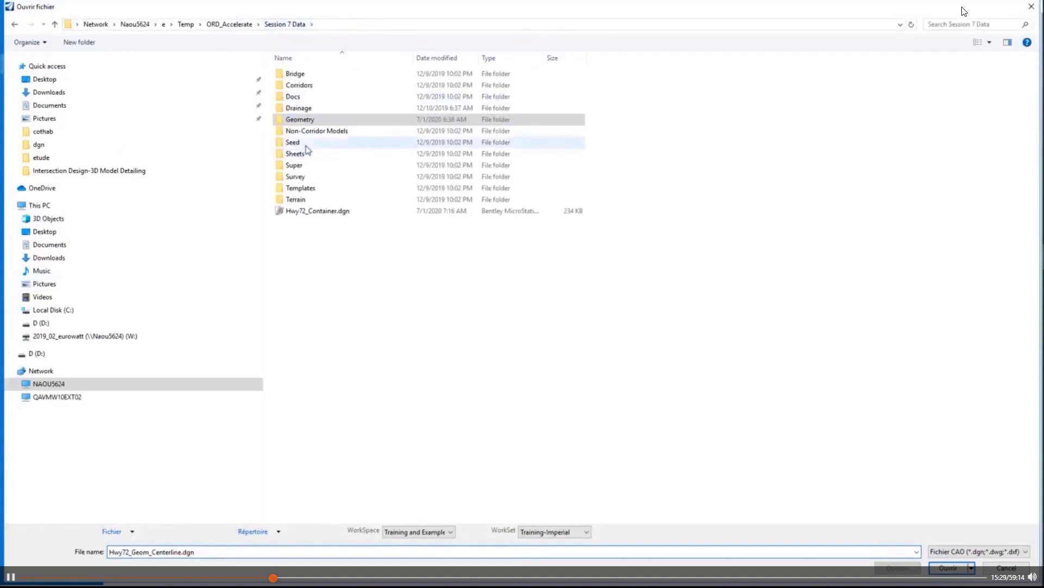
double_click(297, 154)
left_click(328, 75)
left_click(326, 85)
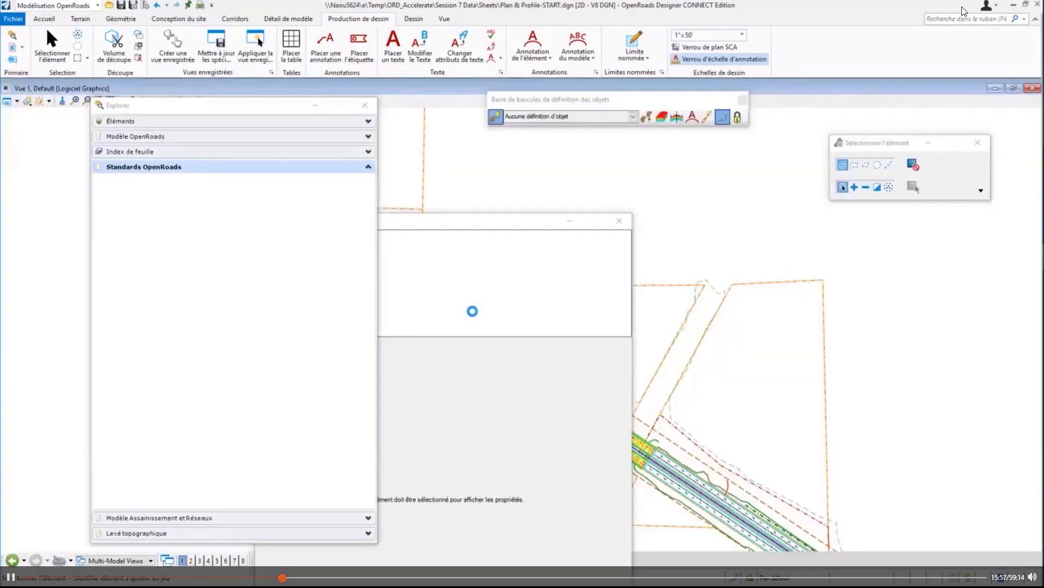
- Close the properties window, move the Explorer aside and inspect the Hwy 72 corridor in the plan view
left_click(619, 221)
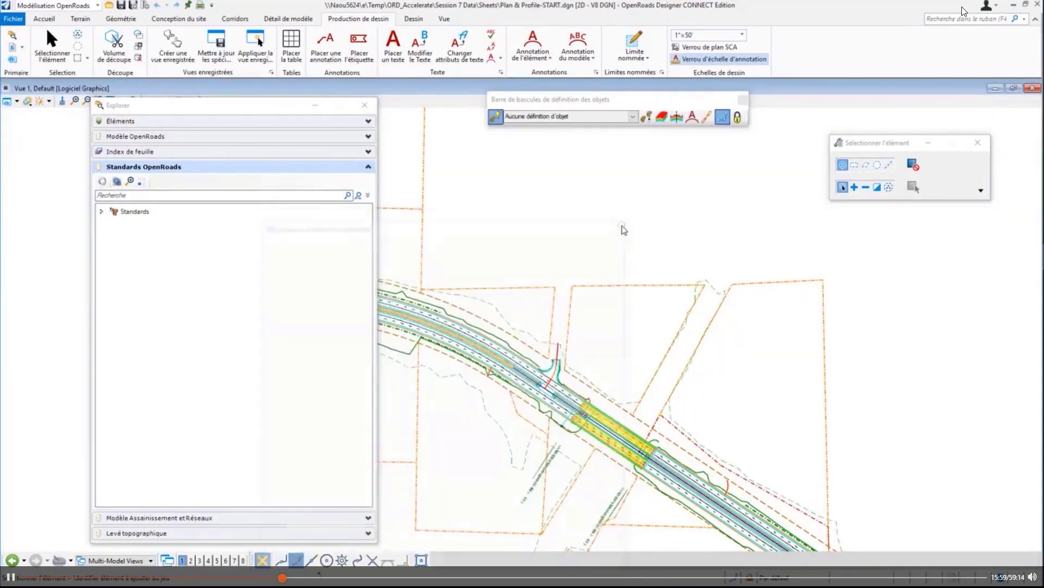
scroll(658, 396, "down", 1)
scroll(659, 396, "up", 3)
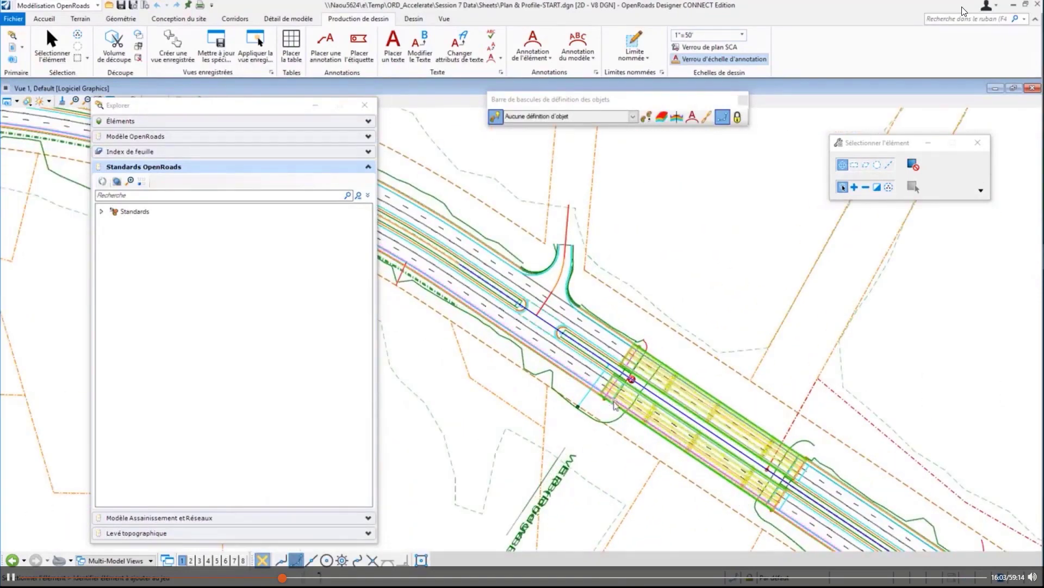
mouse_move(528, 333)
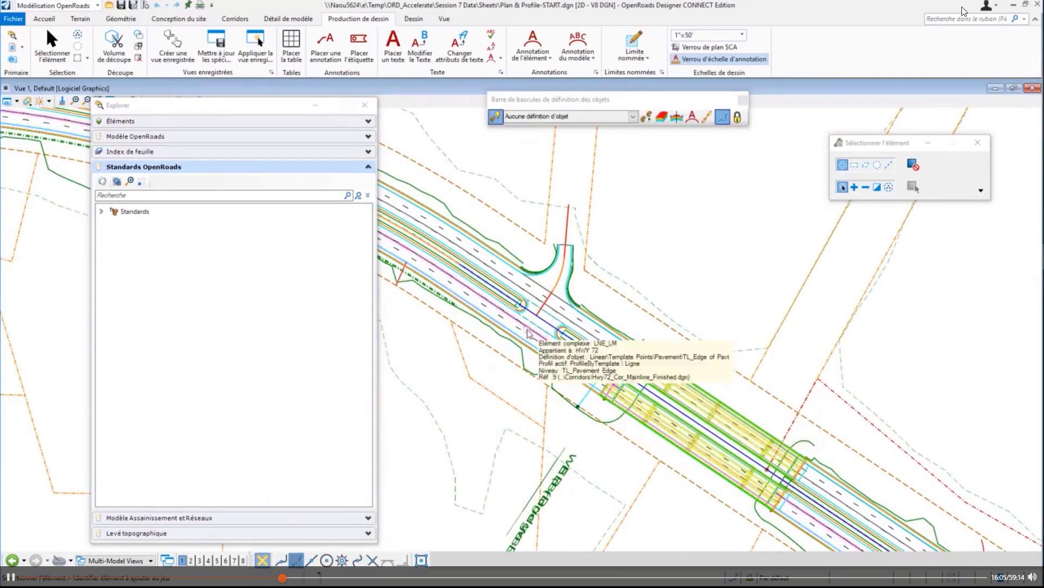
scroll(528, 333, "up", 1)
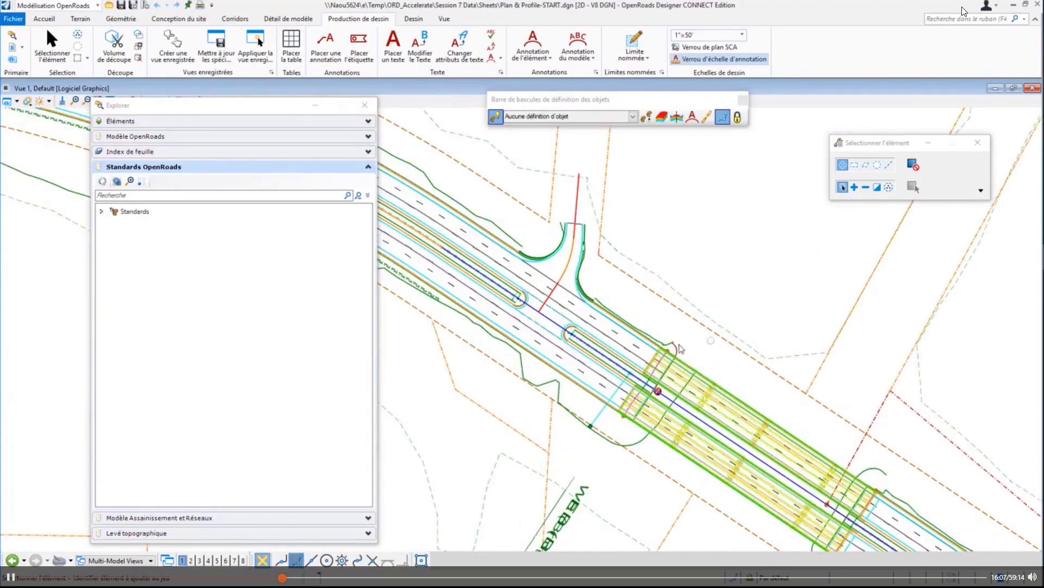
mouse_move(668, 360)
left_click_drag(234, 109, 146, 126)
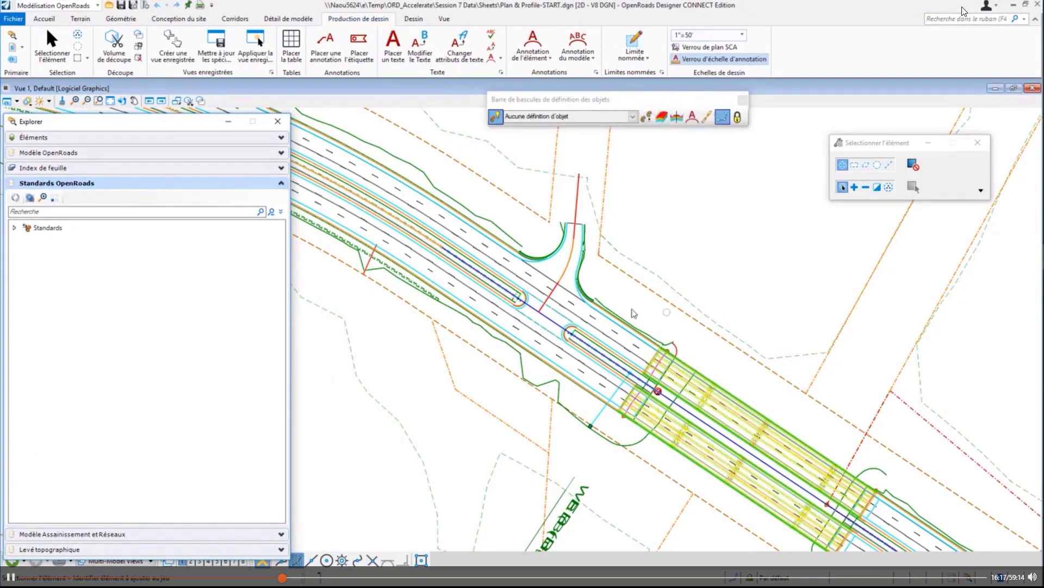
scroll(633, 312, "down", 5)
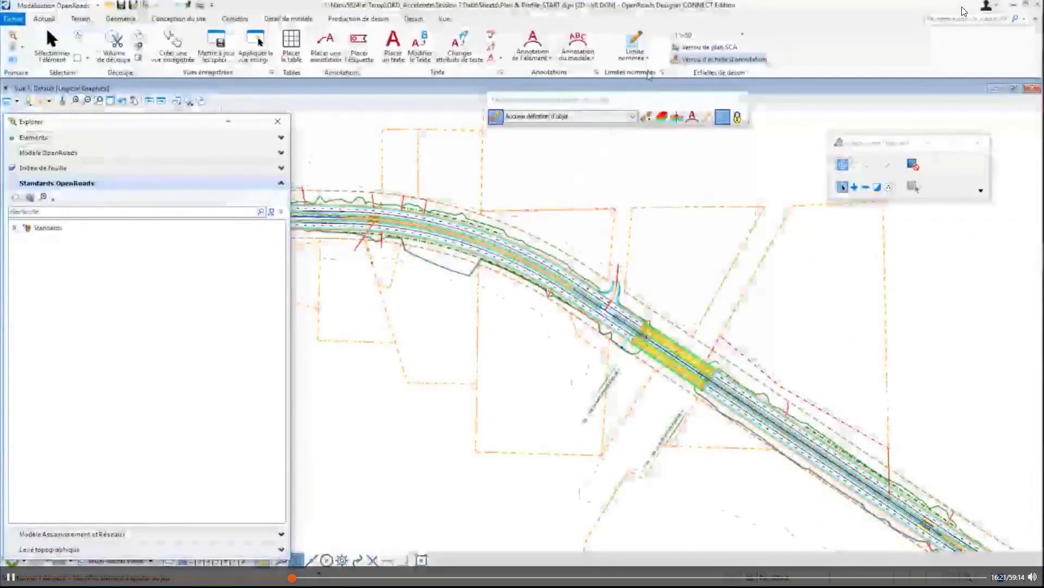
- Start a civil plan named boundary (Limite nommée) with the drawing seed ANSI D_Plan-Profile PLAN
left_click(636, 42)
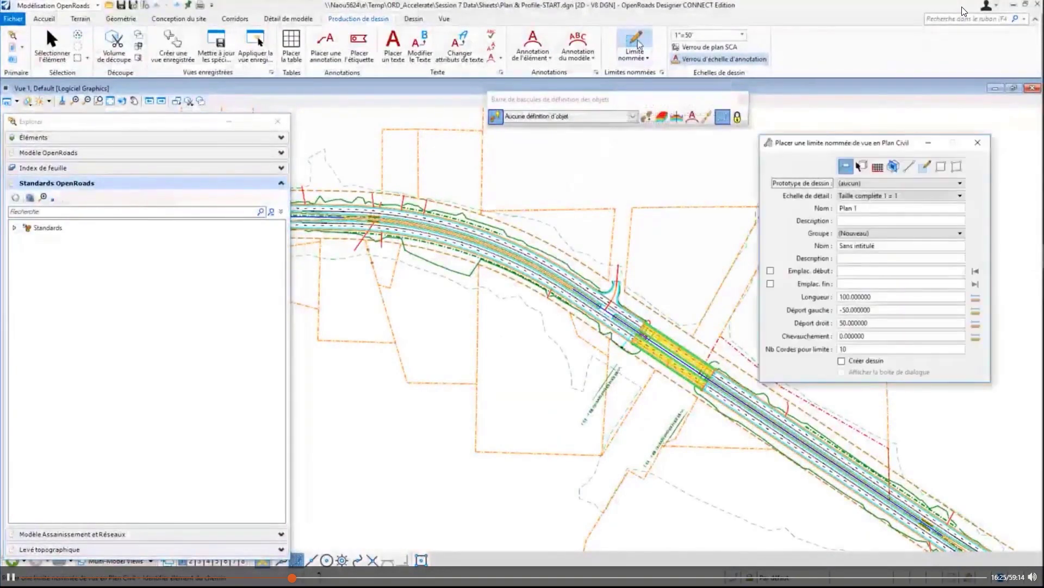
left_click_drag(796, 145, 771, 147)
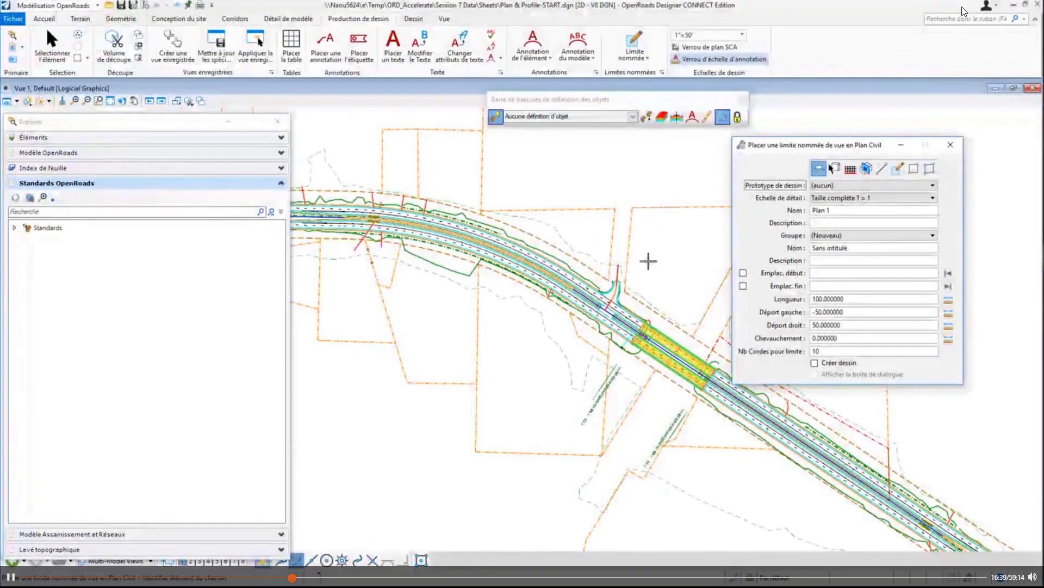
left_click_drag(818, 152, 789, 150)
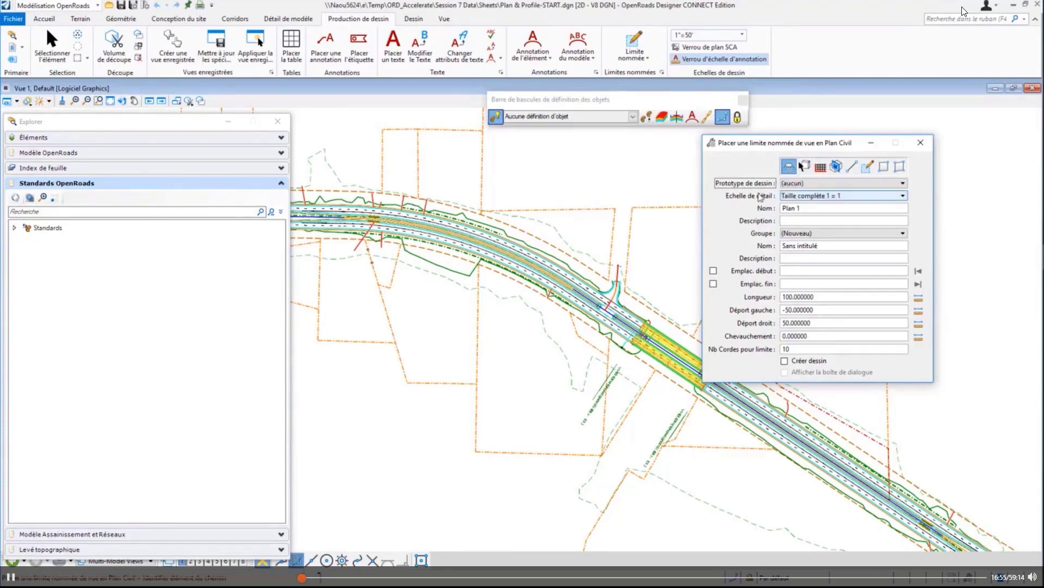
left_click(786, 186)
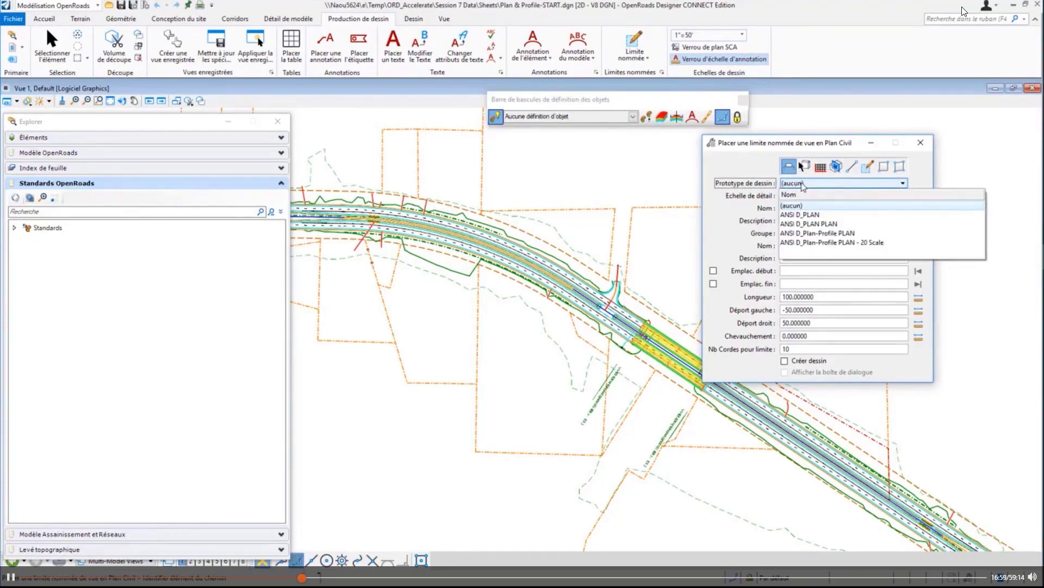
left_click(819, 235)
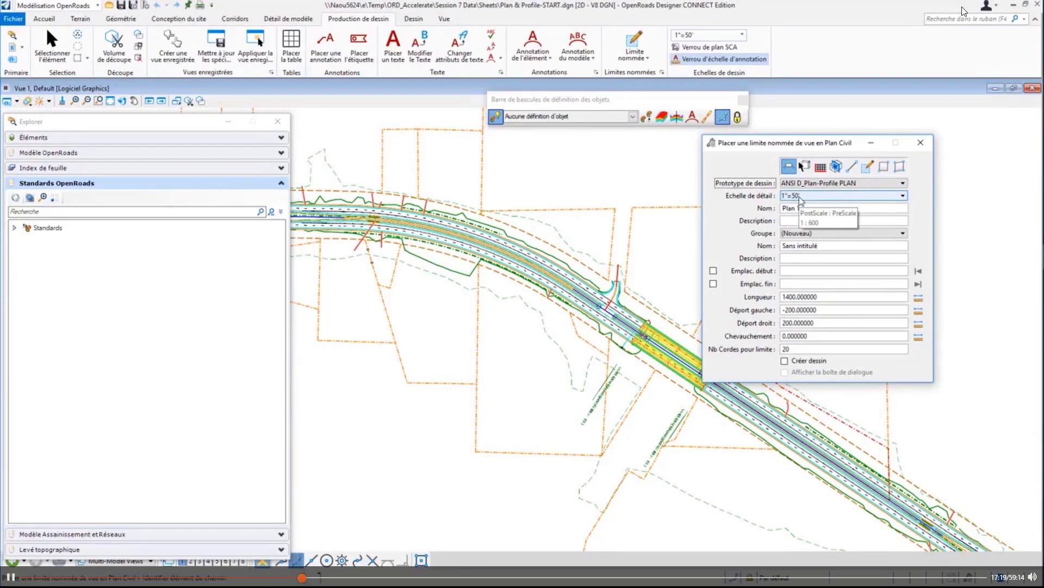
- Switch the drawing seed to ANSI D_PLAN to compare its settings and return to ANSI D_Plan-Profile PLAN
left_click(811, 183)
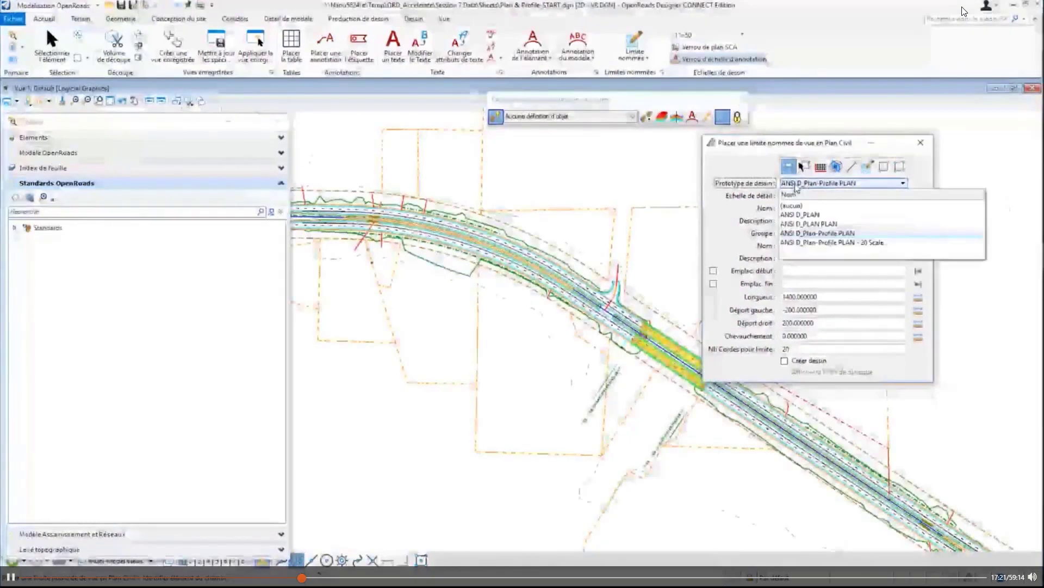
left_click(811, 215)
left_click(825, 184)
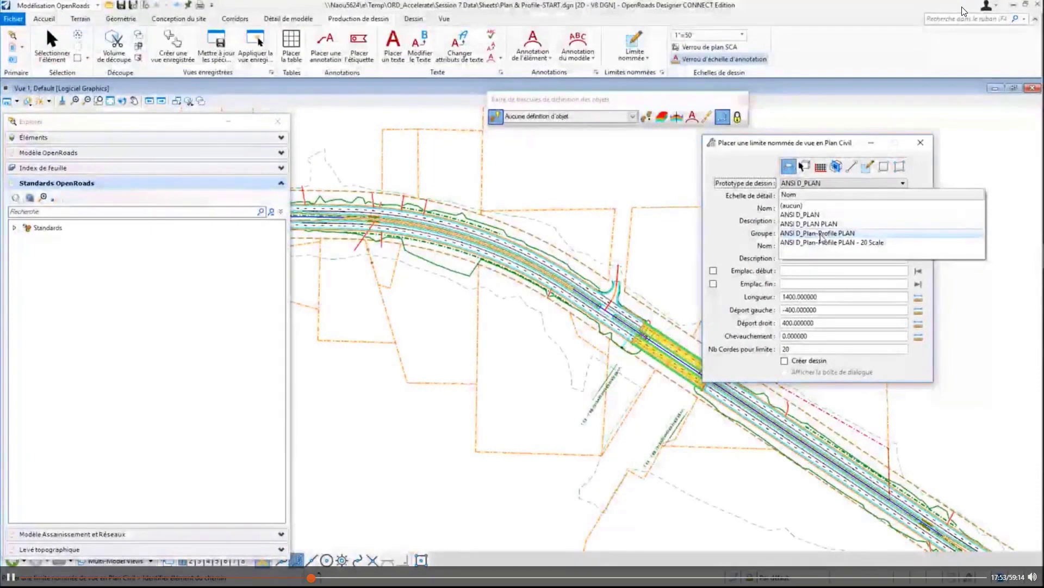
left_click(821, 234)
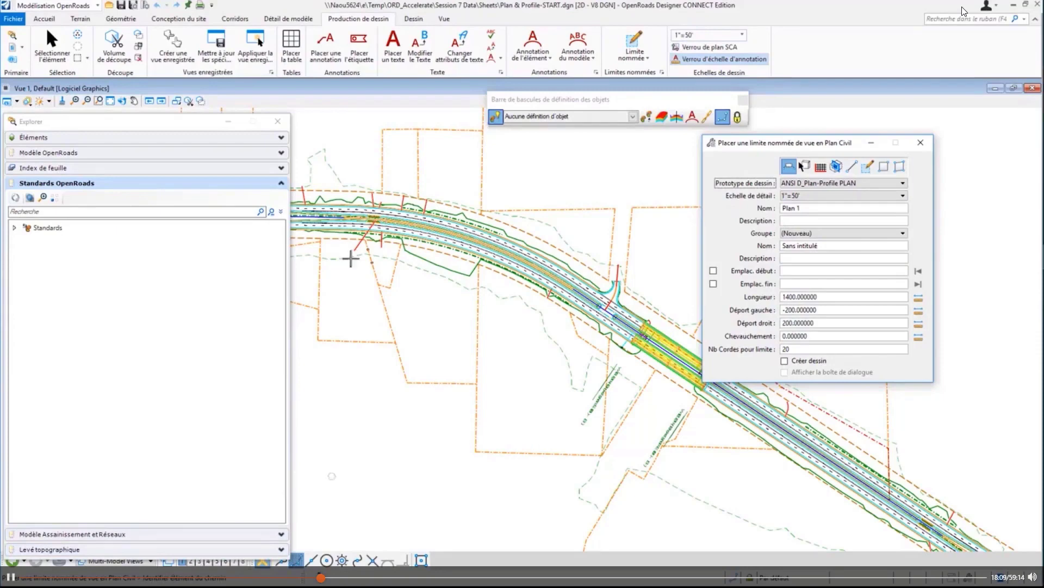
- Pick the HWY 72 alignment as the boundary path and lock the start location at 505+00.0000
left_click(348, 218)
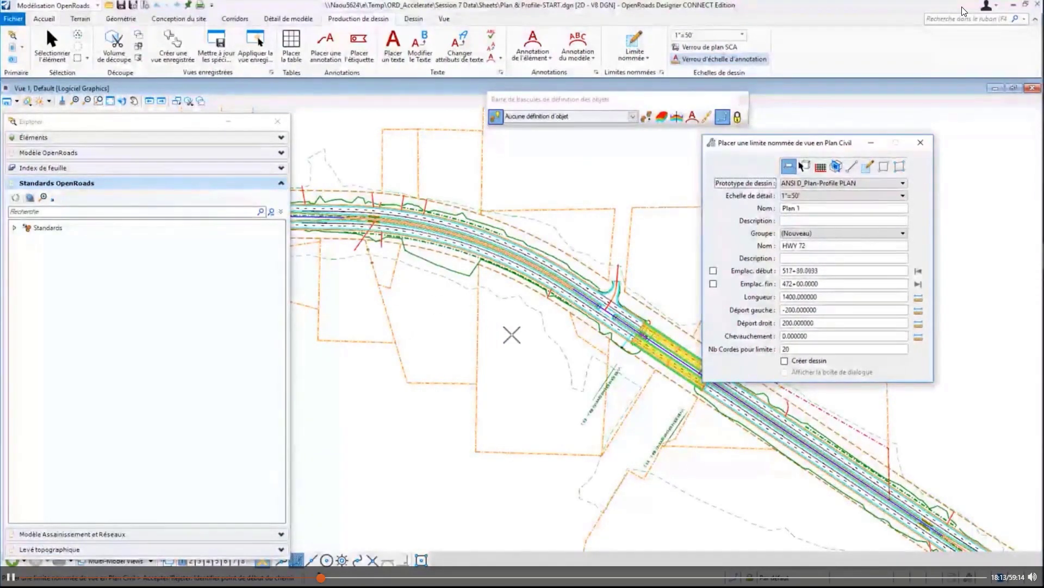
scroll(514, 334, "down", 1)
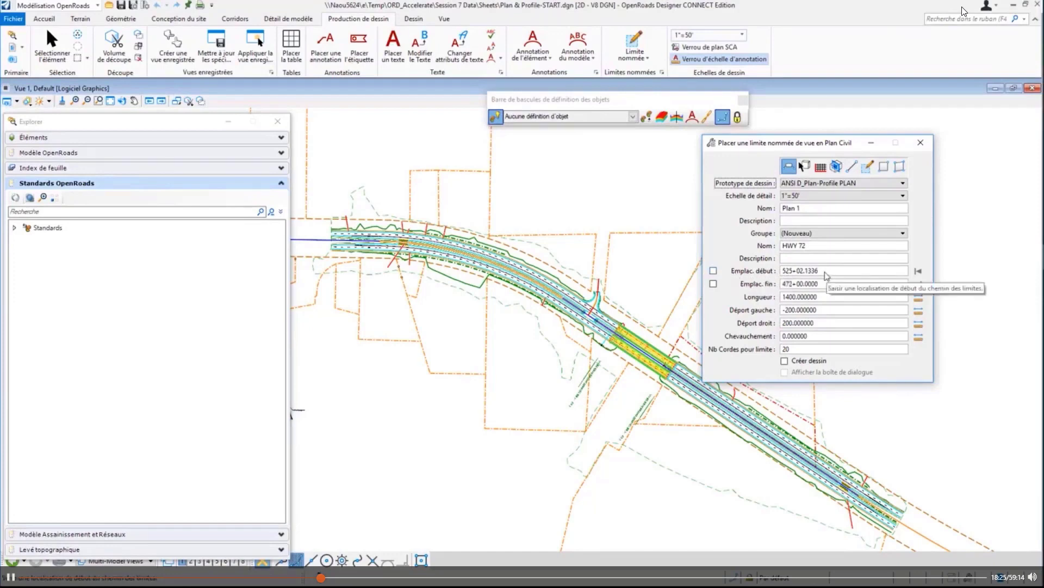
left_click_drag(827, 273, 751, 272)
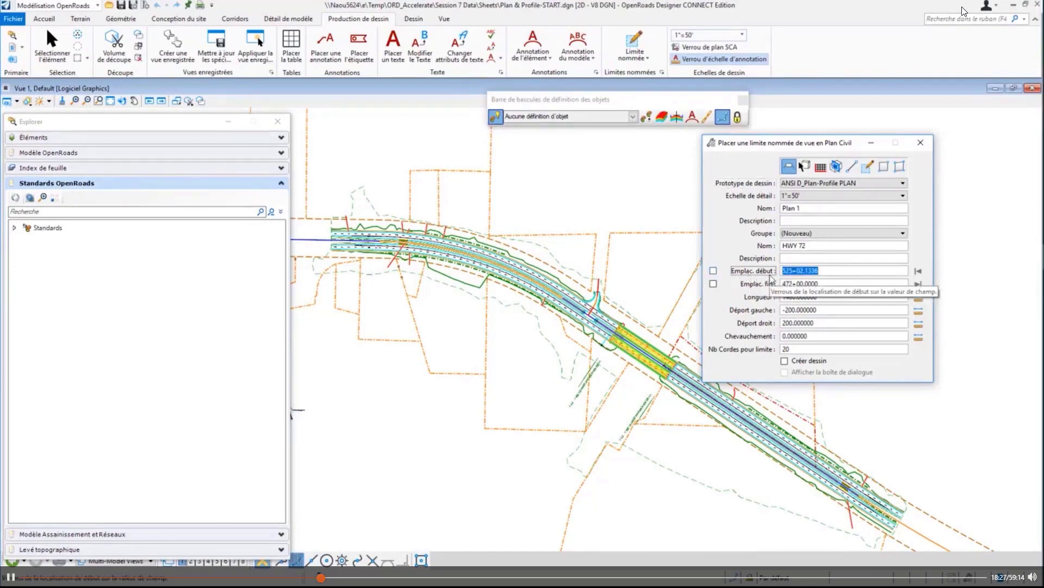
type("505+00.0000")
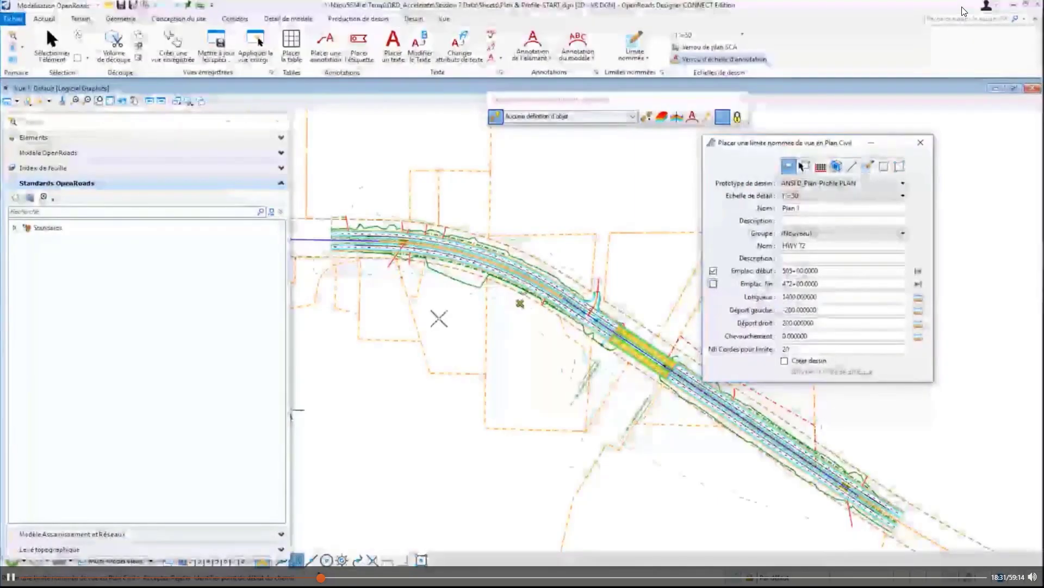
- Set the boundary path's end at about 540+32 and place the plan named boundaries along HWY 72
left_click(390, 323)
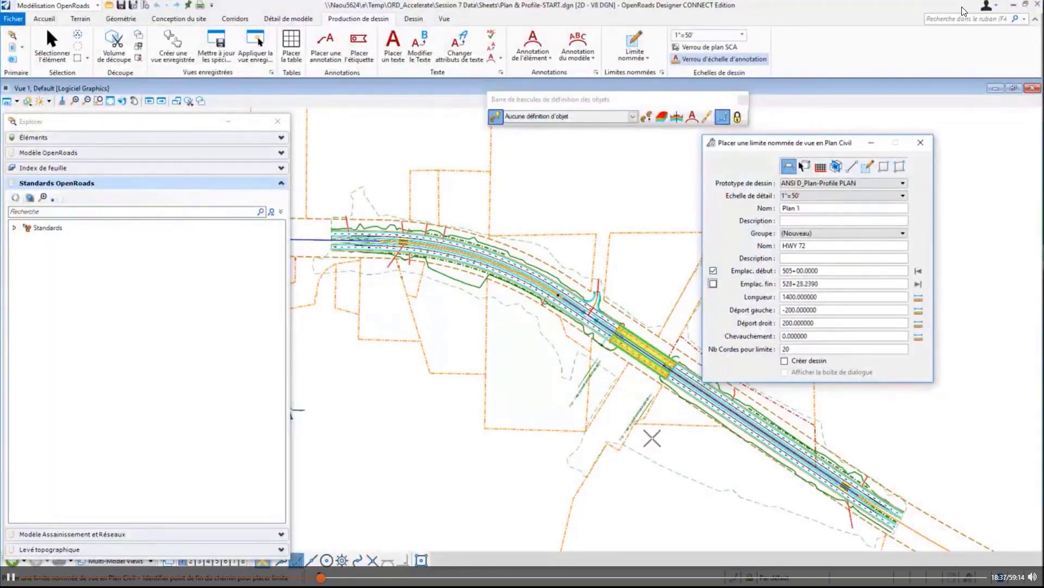
left_click(17, 102)
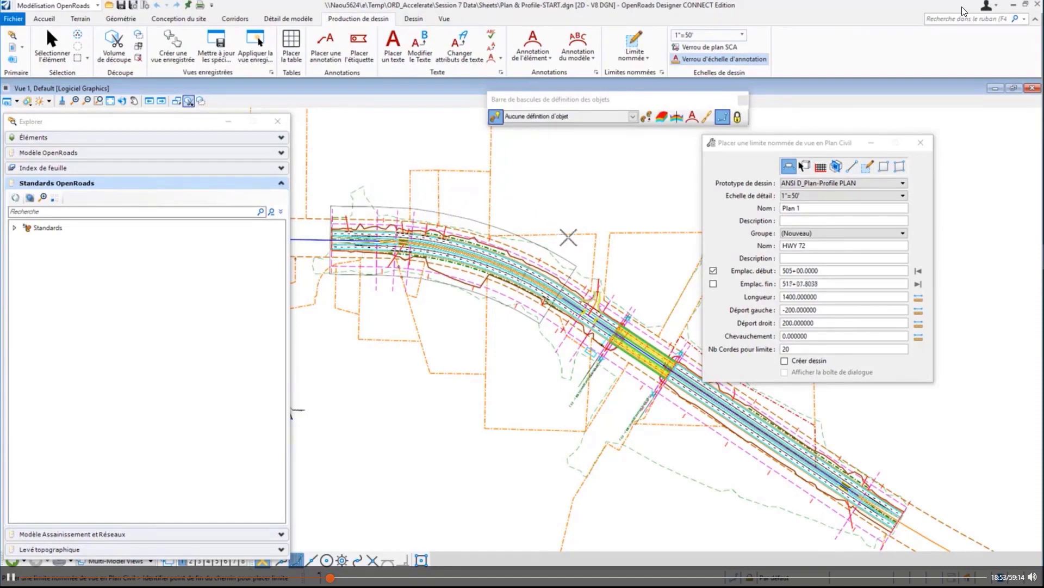
scroll(379, 185, "down", 1)
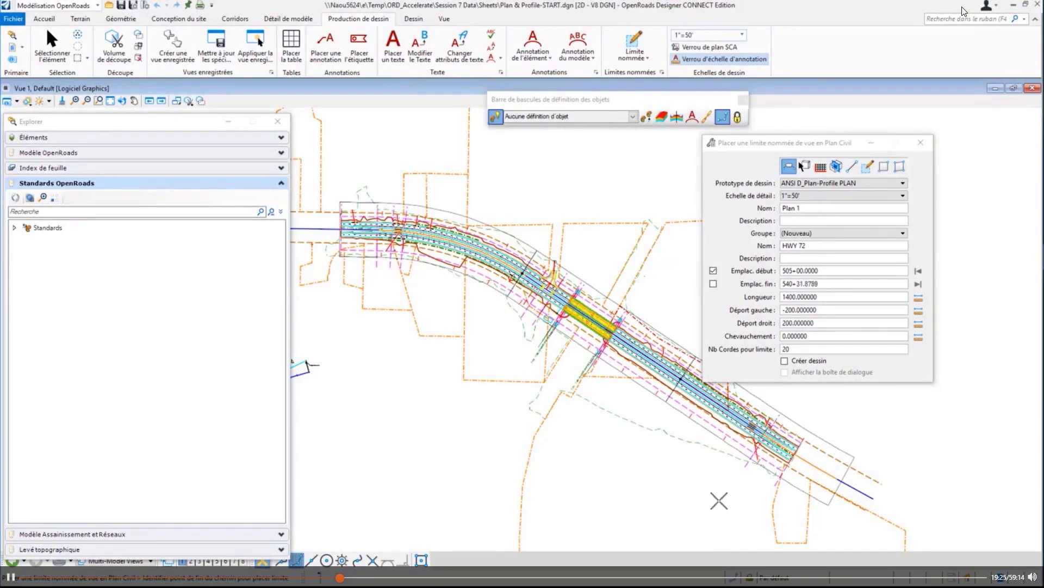
left_click(719, 498)
left_click(719, 496)
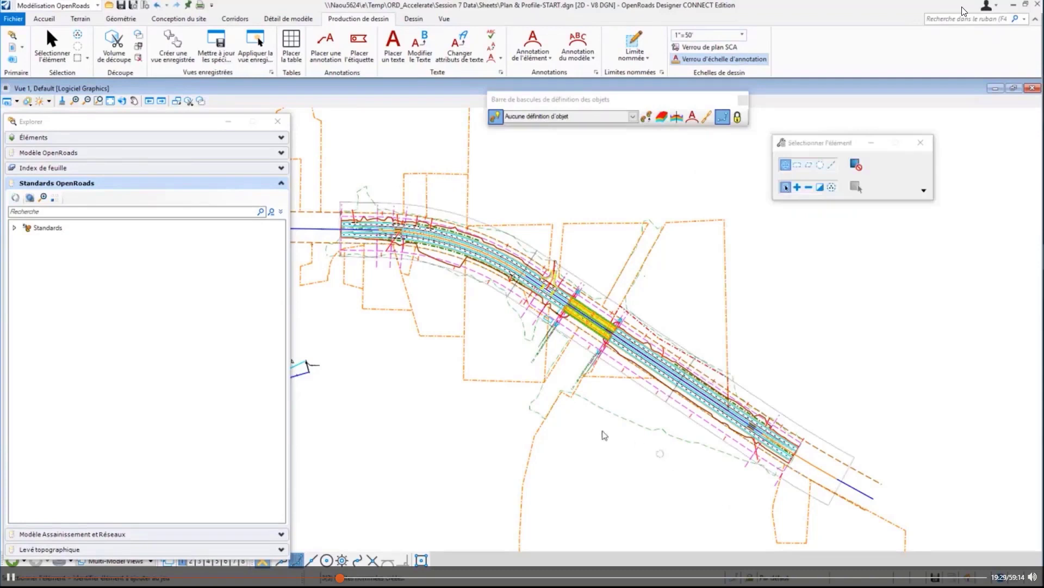
- Select the last plan boundary on HWY 72, review its named boundary properties and close them
left_click(829, 447)
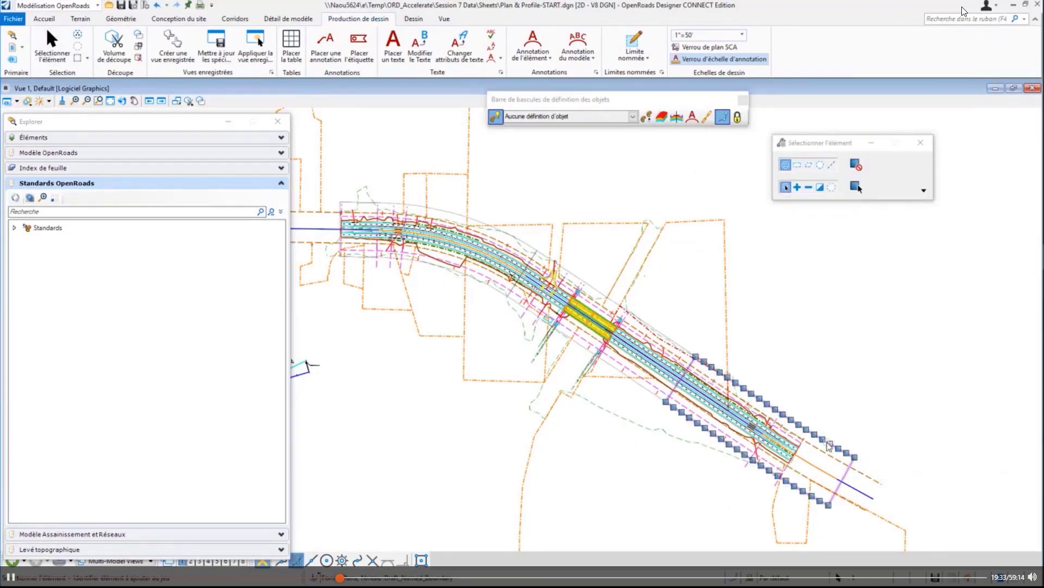
double_click(829, 447)
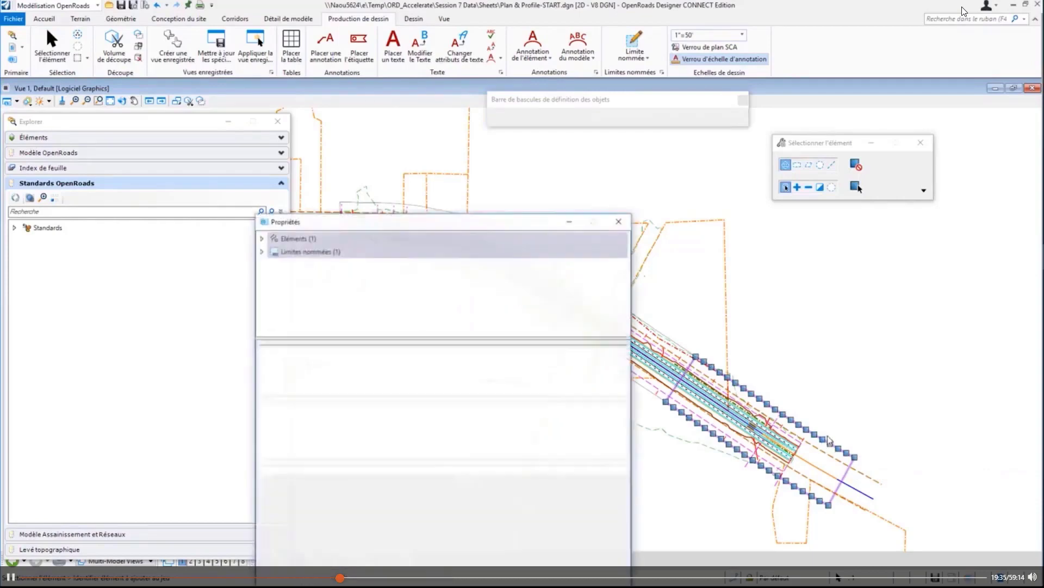
left_click_drag(359, 222, 310, 122)
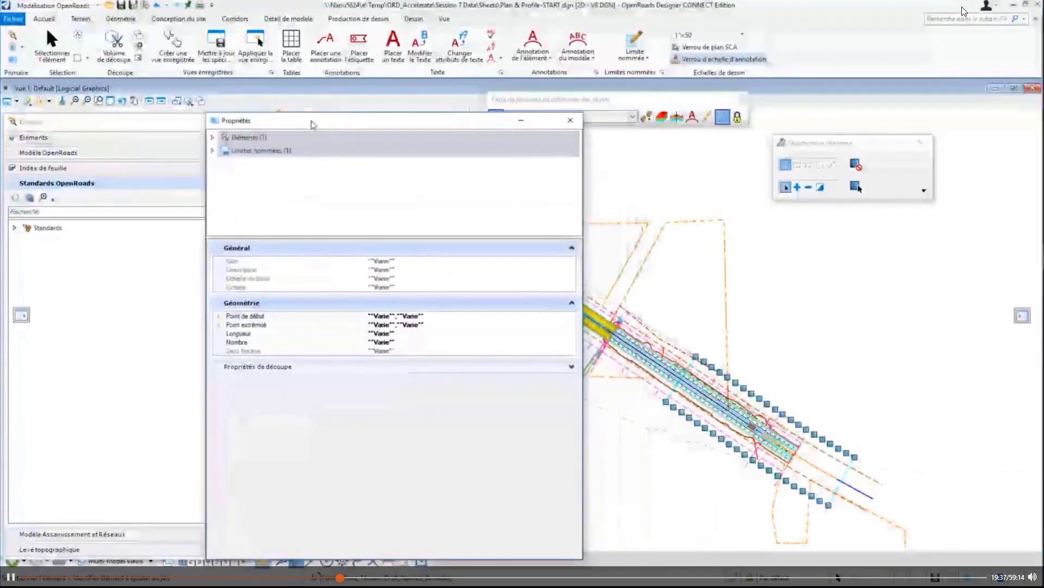
left_click(234, 151)
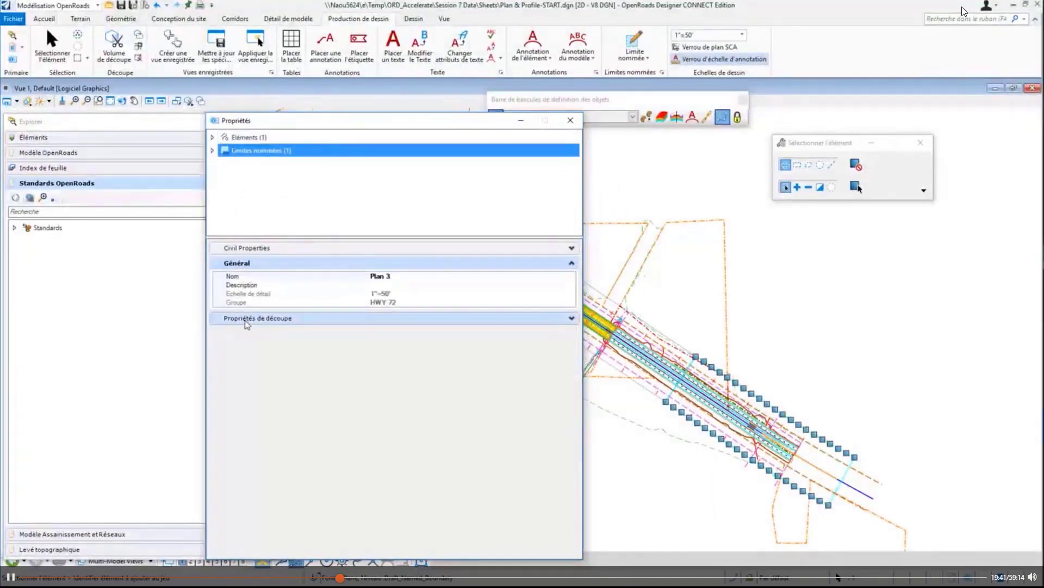
left_click(243, 295)
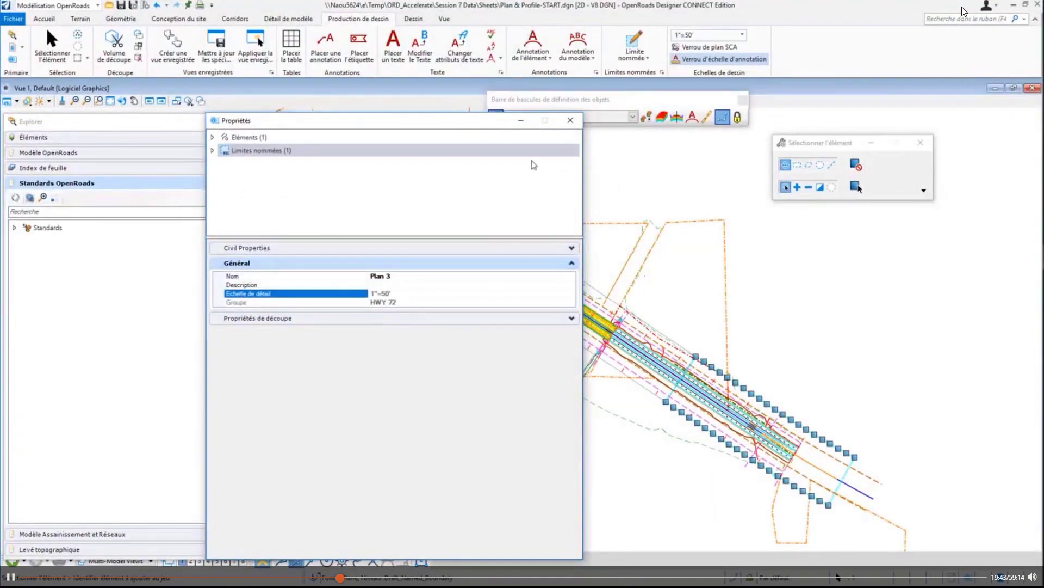
left_click(570, 121)
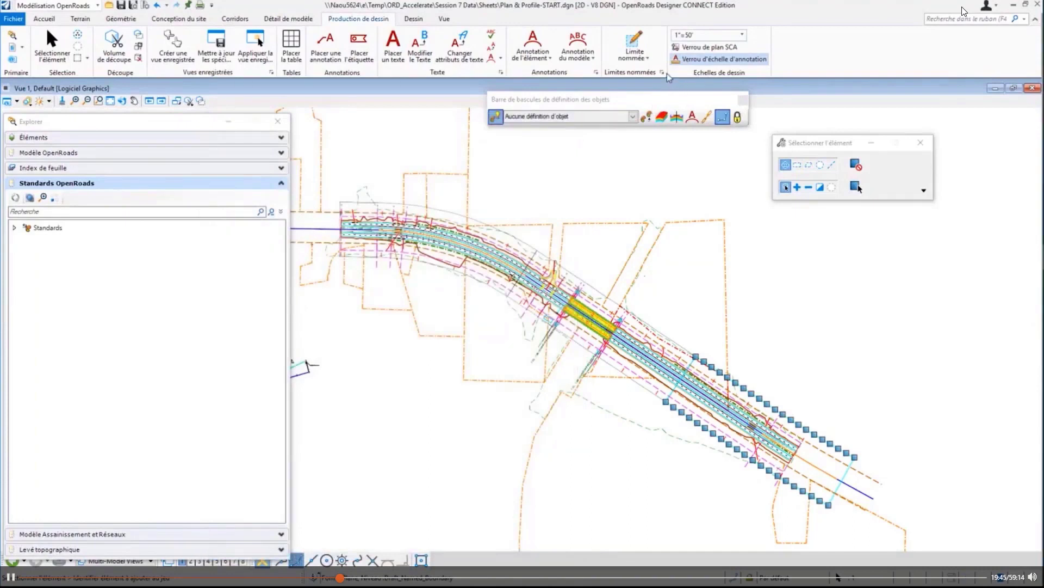
- Open the named boundaries manager, enlarge it, review Plan 1, Plan 2 and Plan 3 in the HWY 72 plan group and close it
left_click(662, 73)
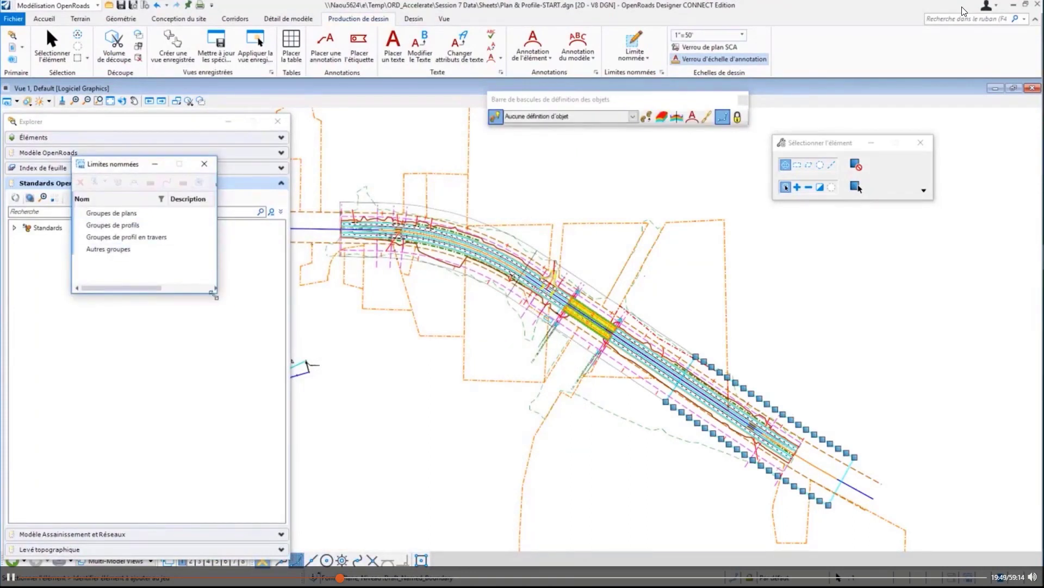
left_click_drag(215, 295, 426, 416)
left_click_drag(159, 169, 239, 171)
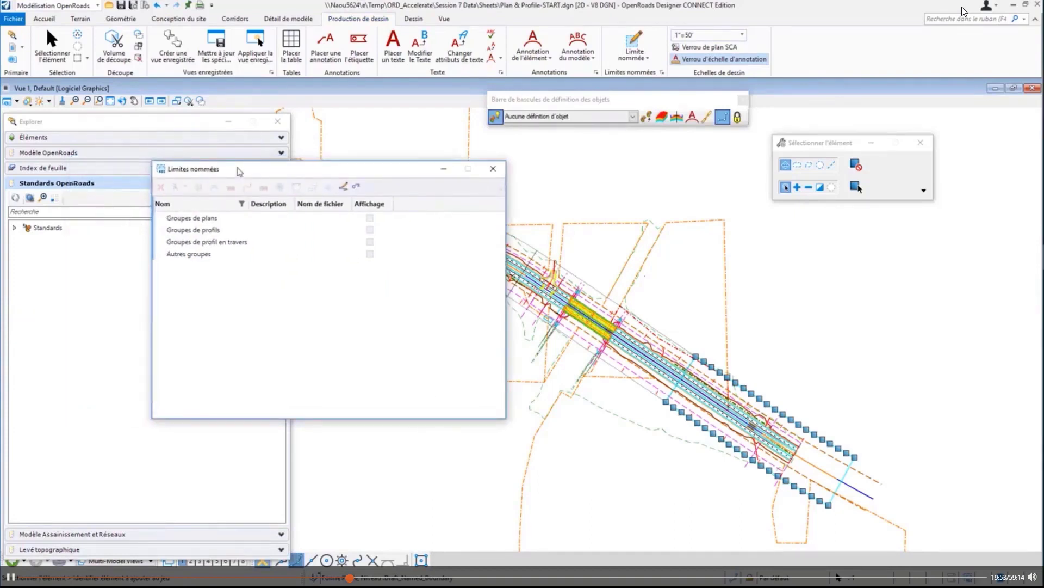
left_click(187, 217)
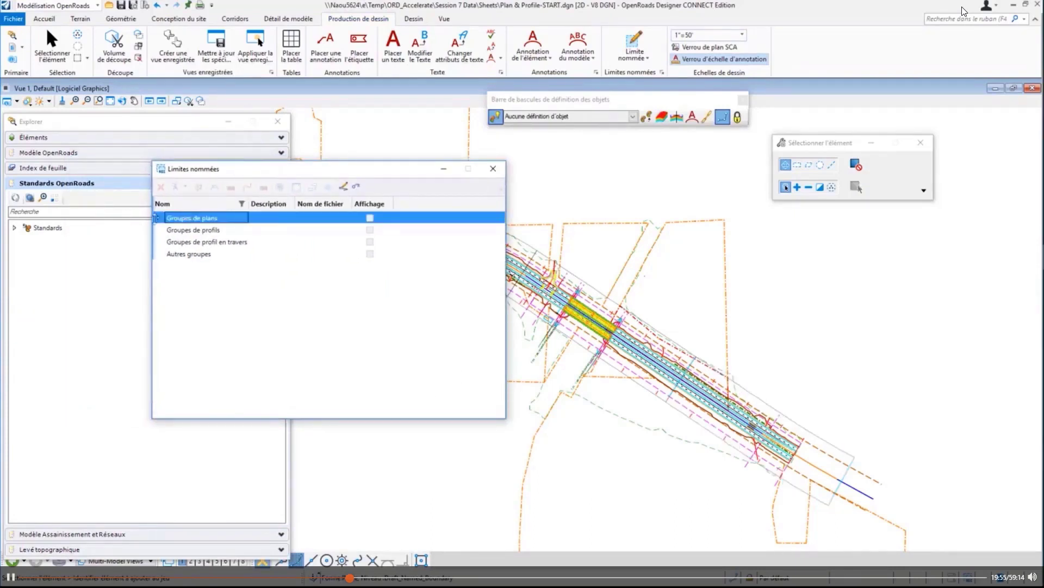
left_click(159, 218)
left_click(187, 229)
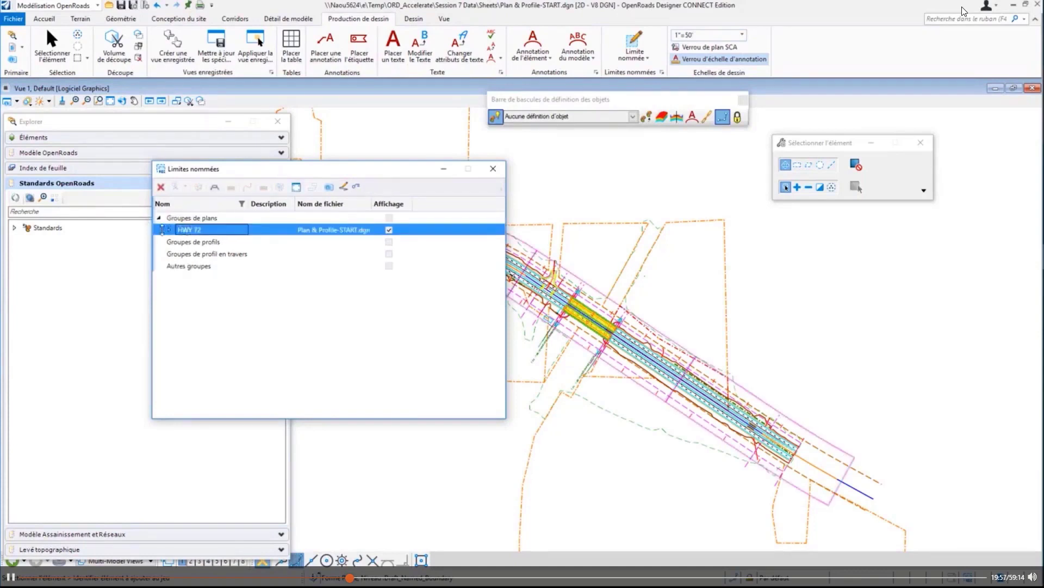
left_click(170, 229)
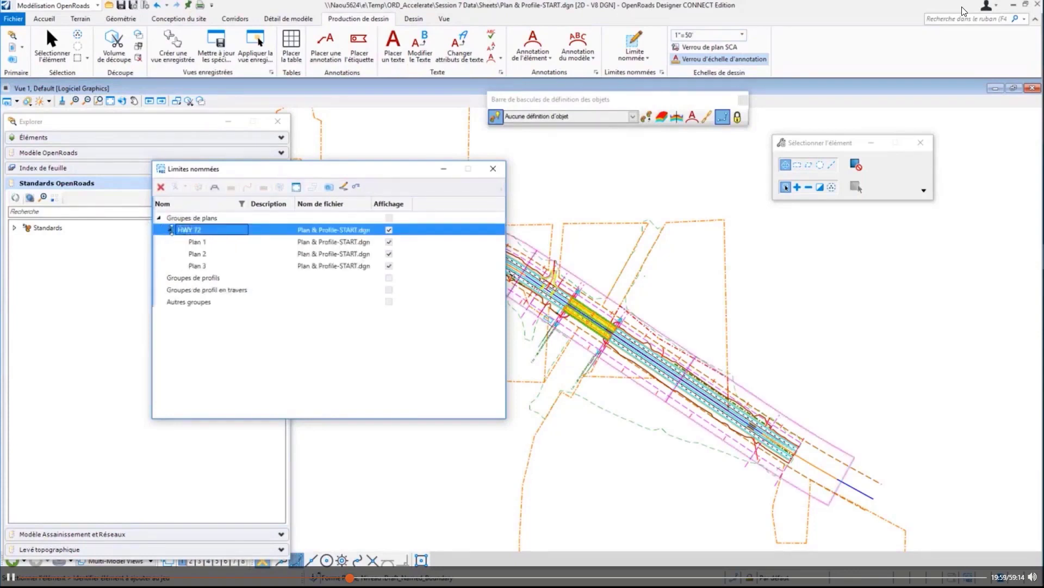
left_click(197, 241)
left_click(207, 253)
left_click(209, 266)
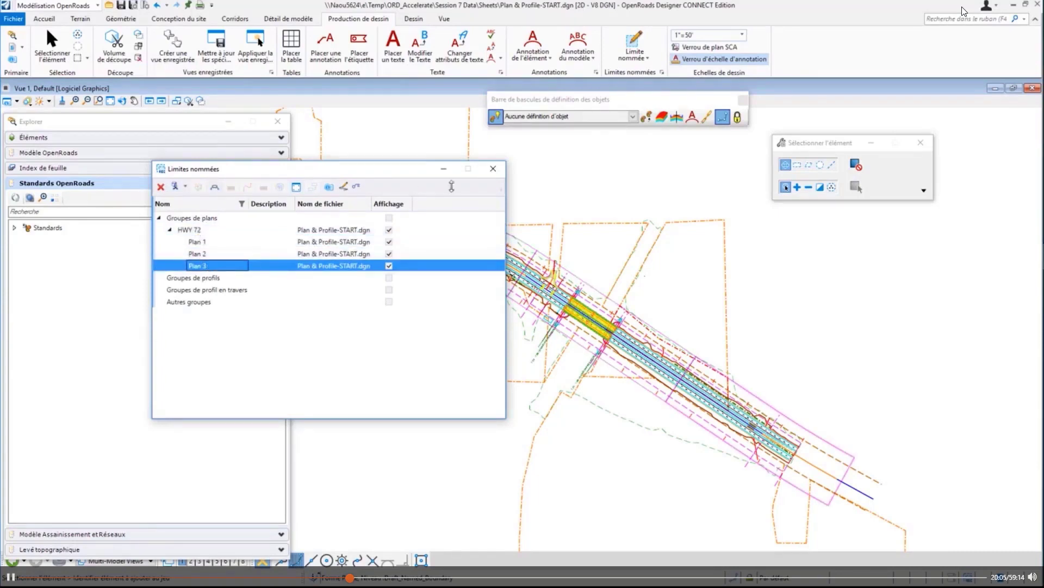
left_click(493, 168)
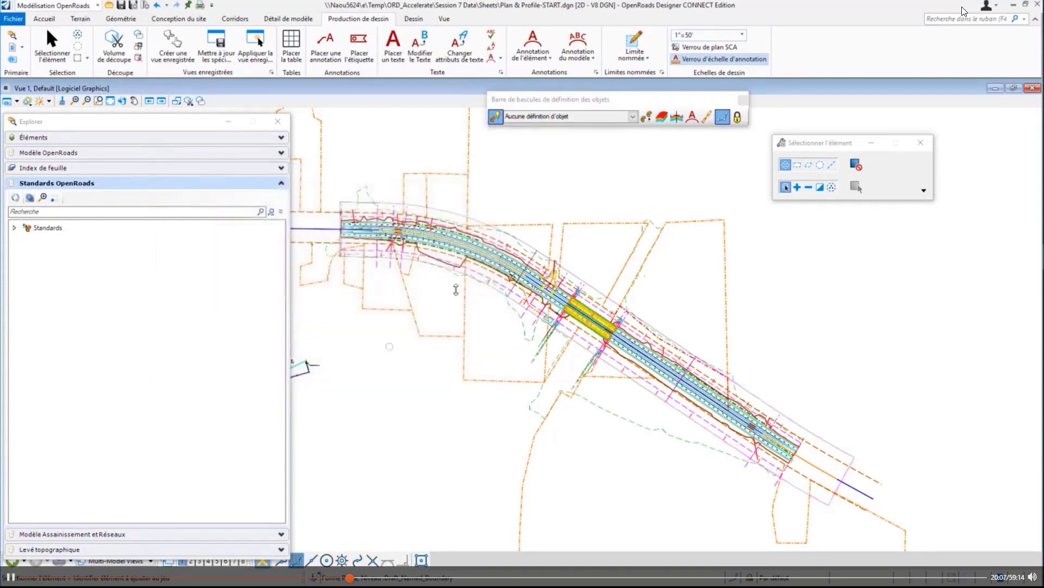
- Open the HWY 72 profile model in view 2 and place that view below the corridor plan
scroll(455, 290, "up", 3)
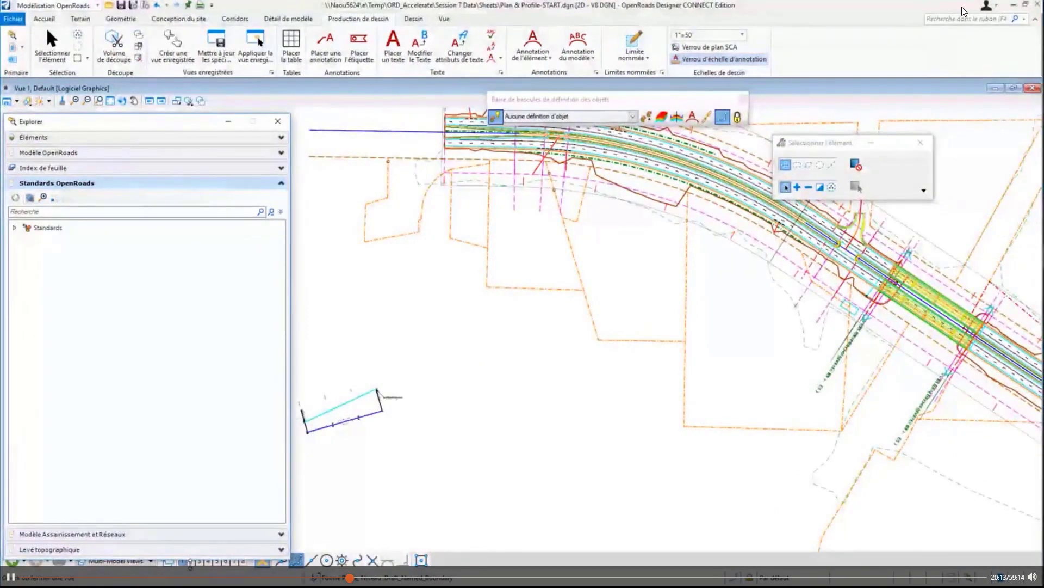
left_click(189, 560)
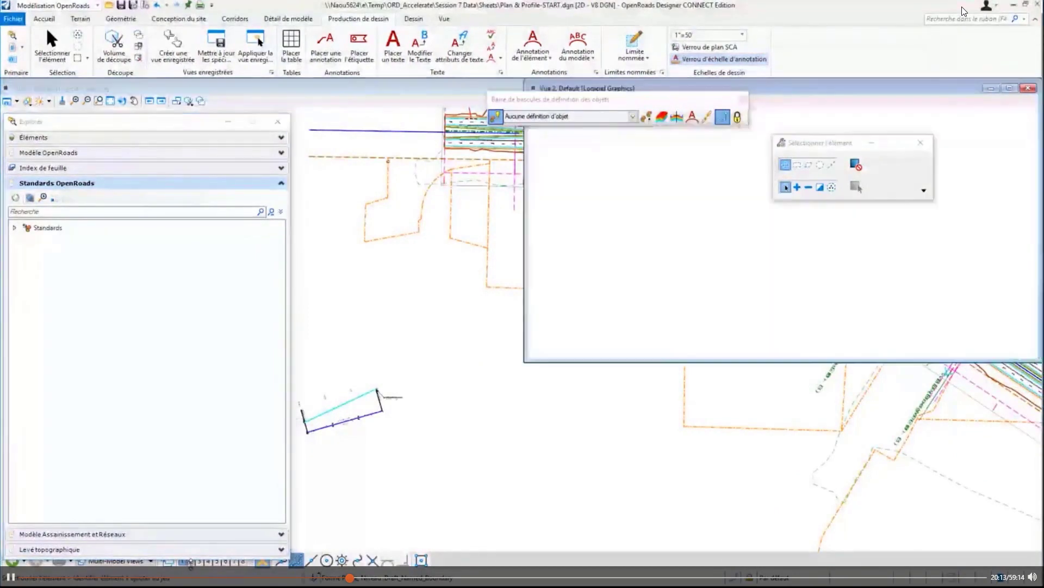
left_click(120, 19)
left_click(540, 31)
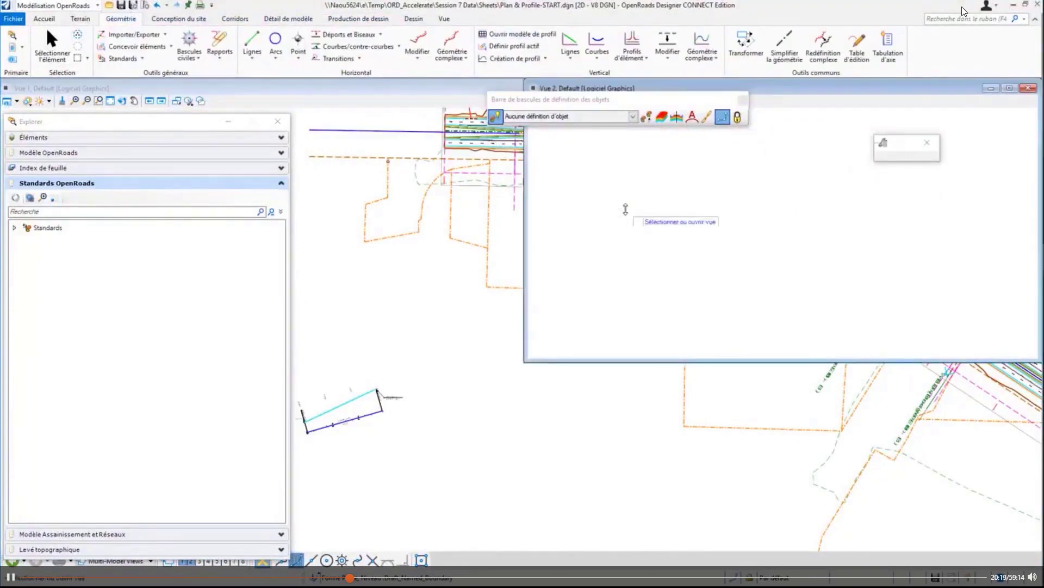
left_click(625, 209)
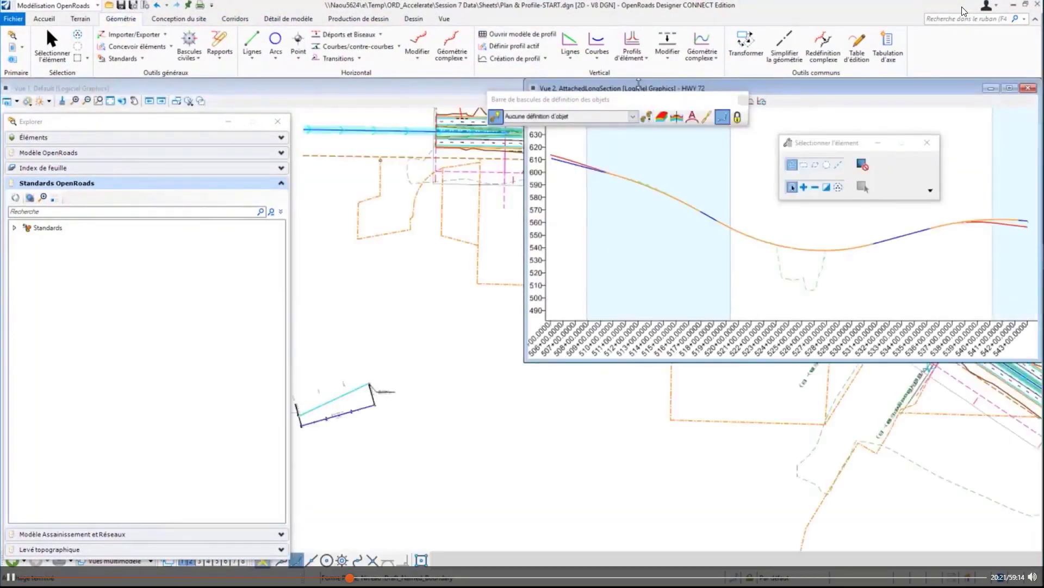
left_click_drag(641, 89, 409, 278)
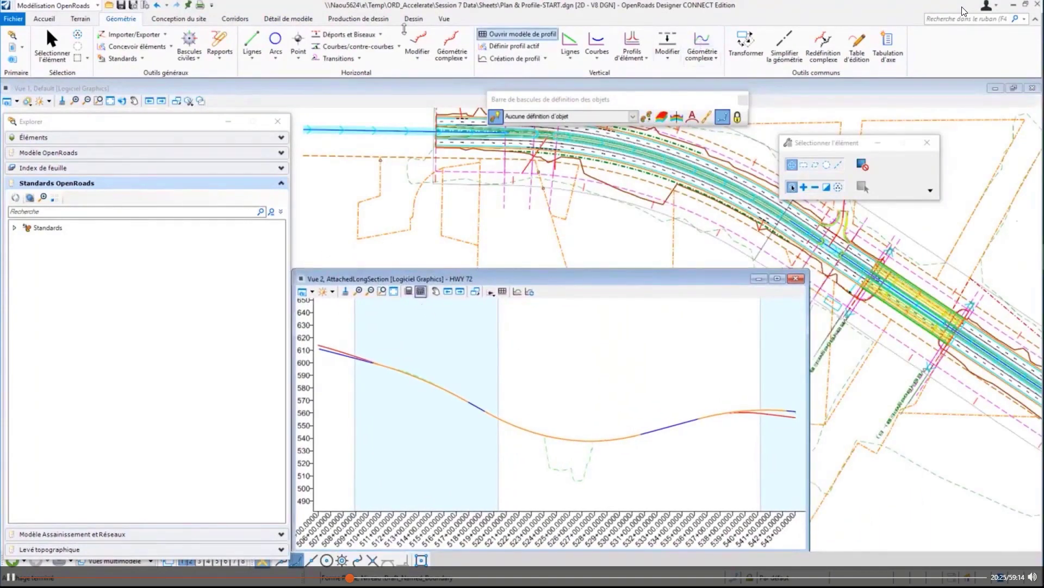
- Start a civil profile named boundary with the drawing seed ANSI D_Plan-Profile PROFILE
left_click(362, 19)
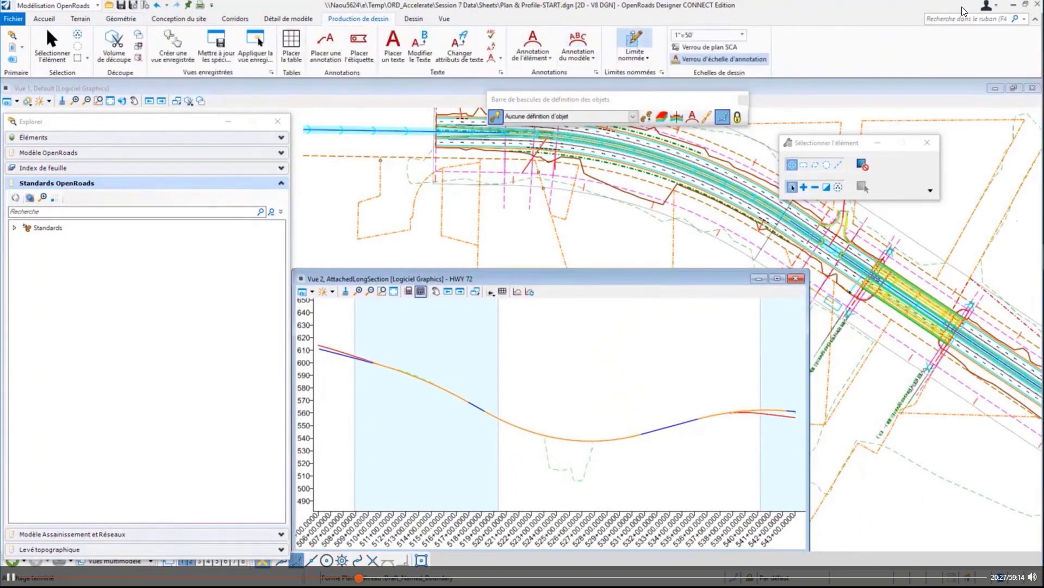
left_click(634, 43)
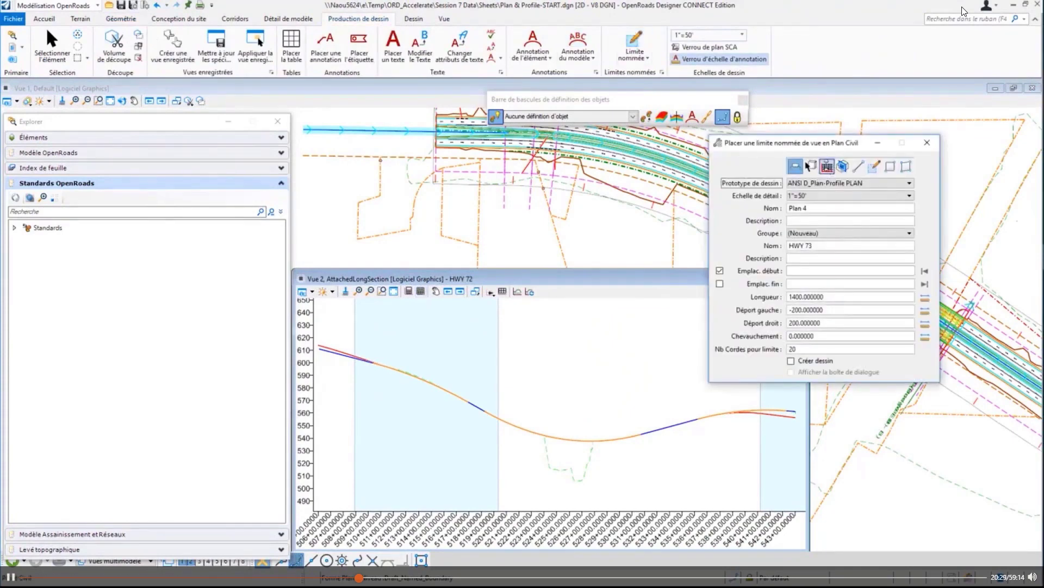
left_click(809, 165)
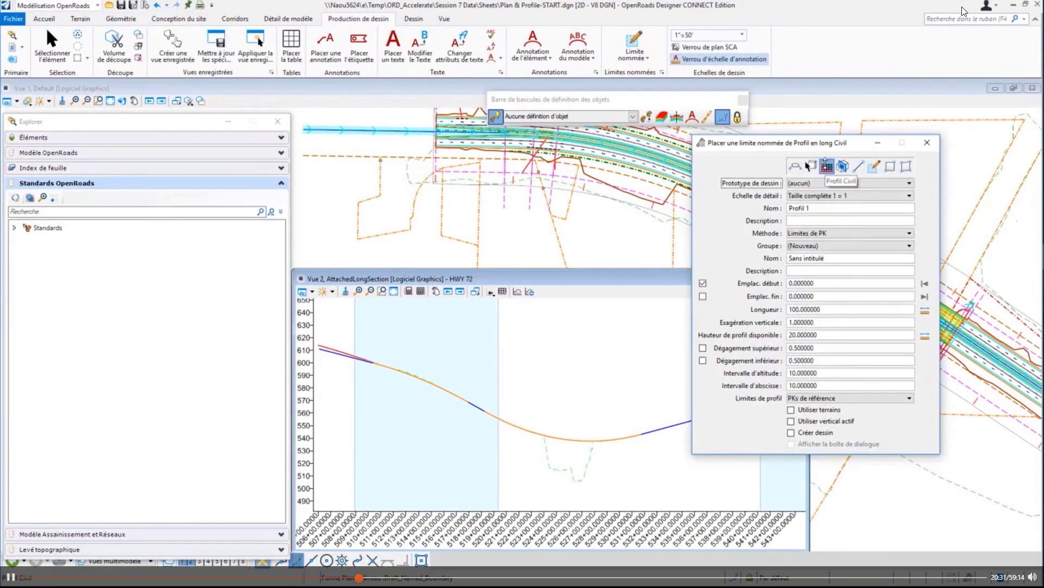
left_click(816, 183)
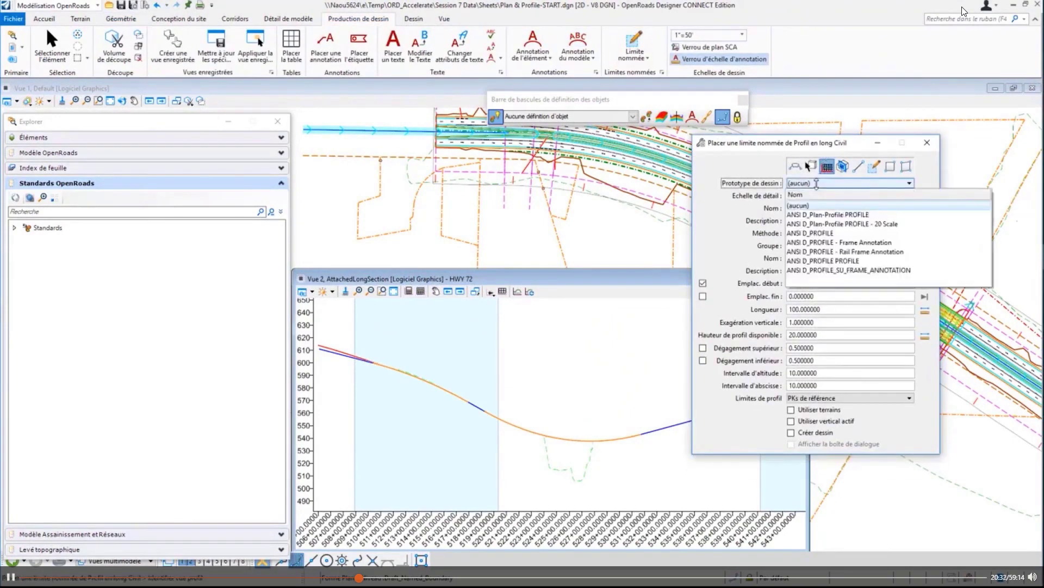
left_click(838, 214)
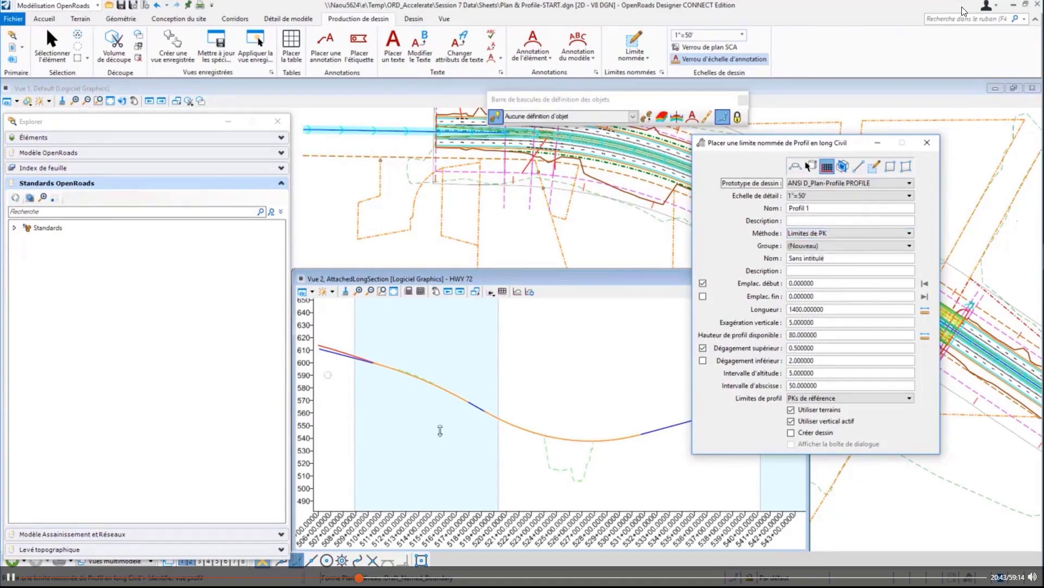
- Place the profile named boundaries in the HWY 72 profile view, using the method from a plan group (D'un groupe de plans) with group HWY 72
scroll(351, 394, "down", 1)
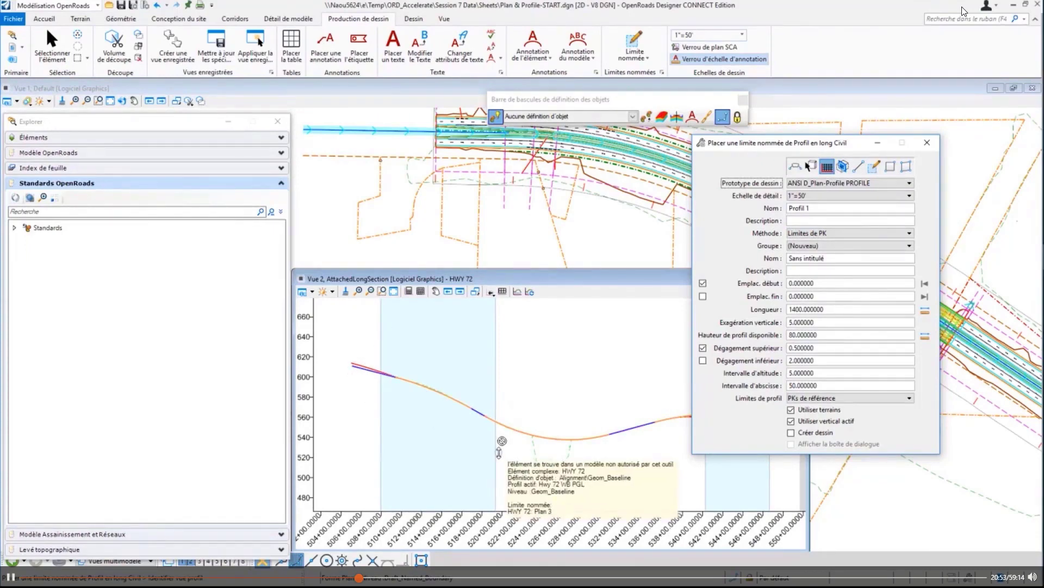
left_click(819, 231)
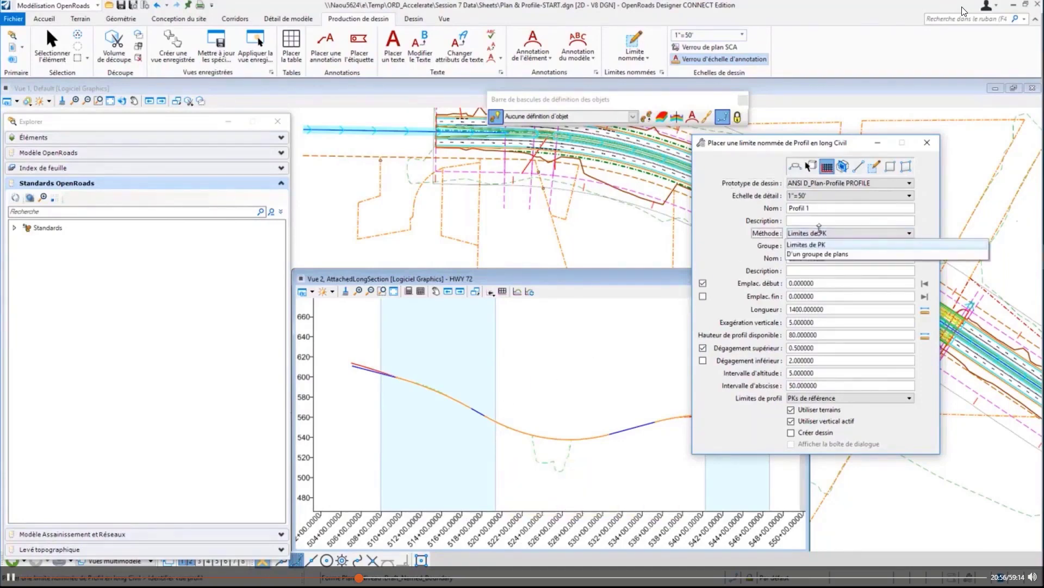
left_click(817, 254)
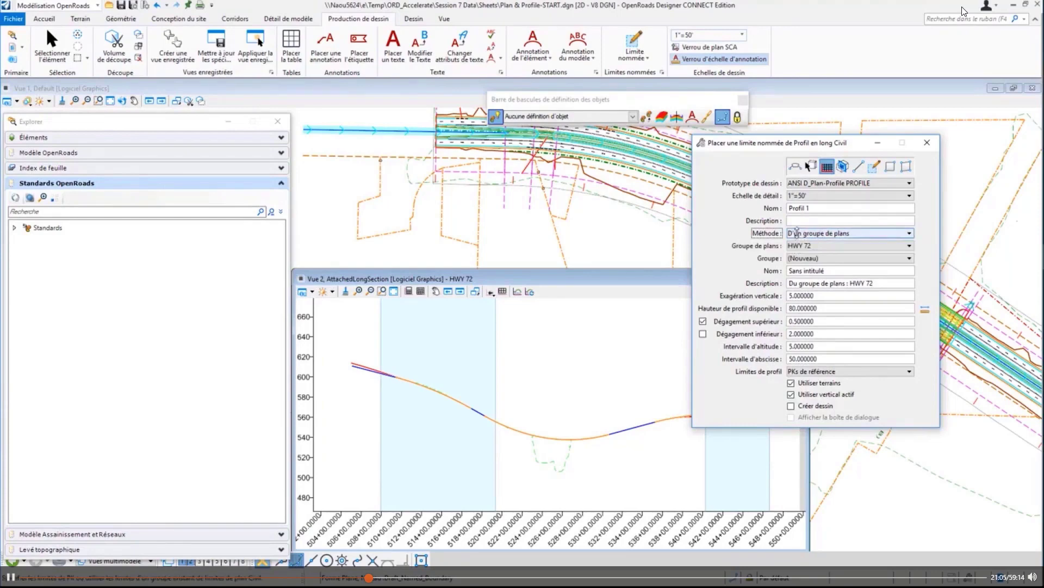
left_click(532, 344)
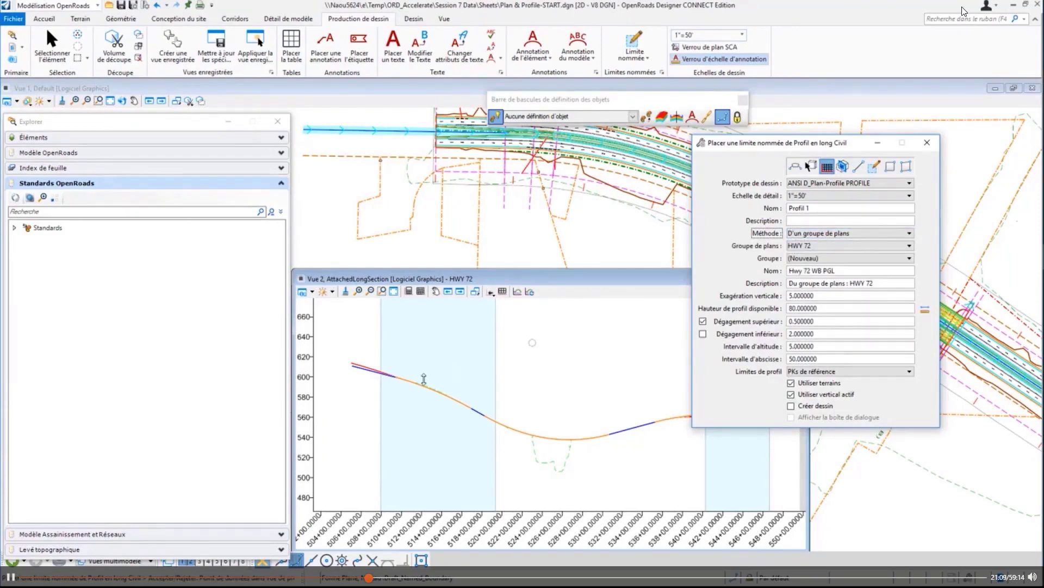
scroll(497, 358, "down", 1)
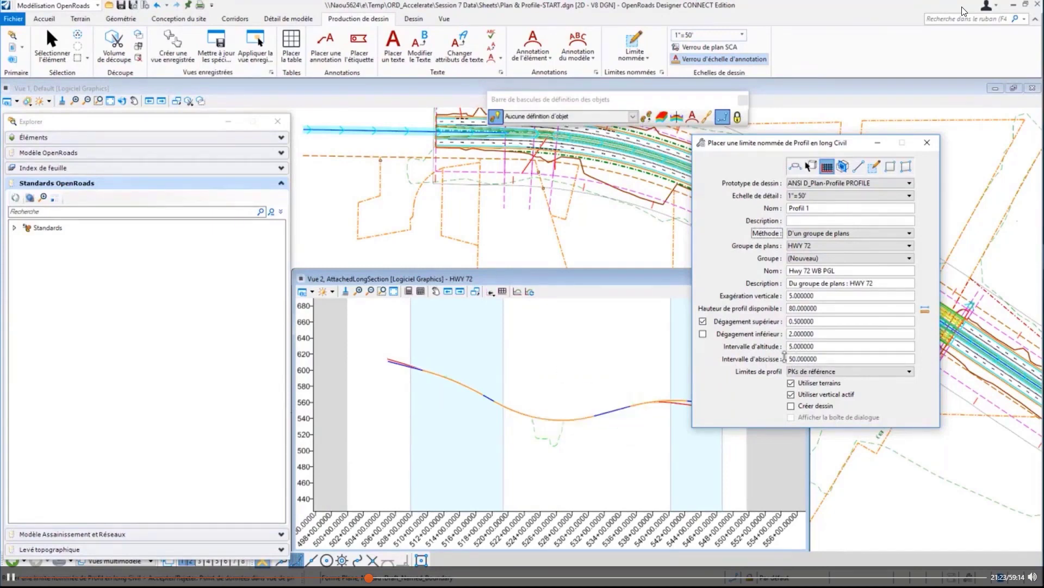
left_click(415, 343)
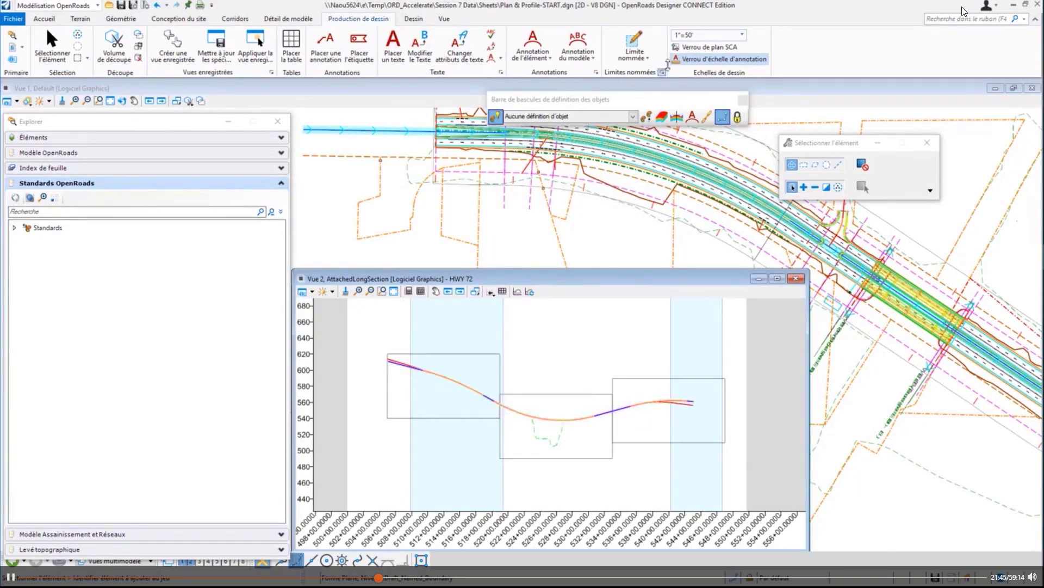
- Open the named boundaries manager and review the boundaries under the HWY 72 plan group and the Hwy 72 WB PGL profile group
left_click(663, 72)
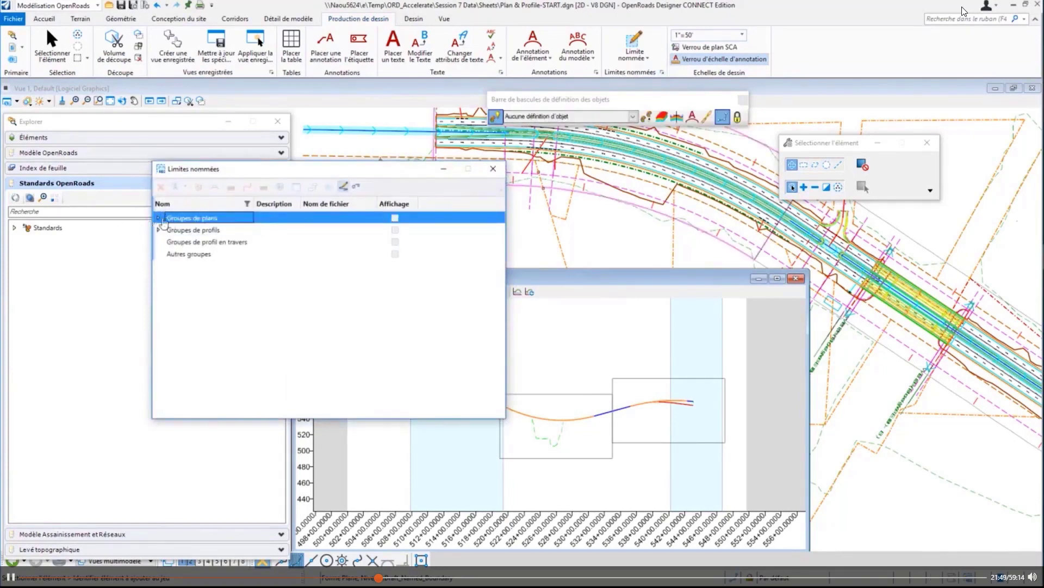
left_click(159, 218)
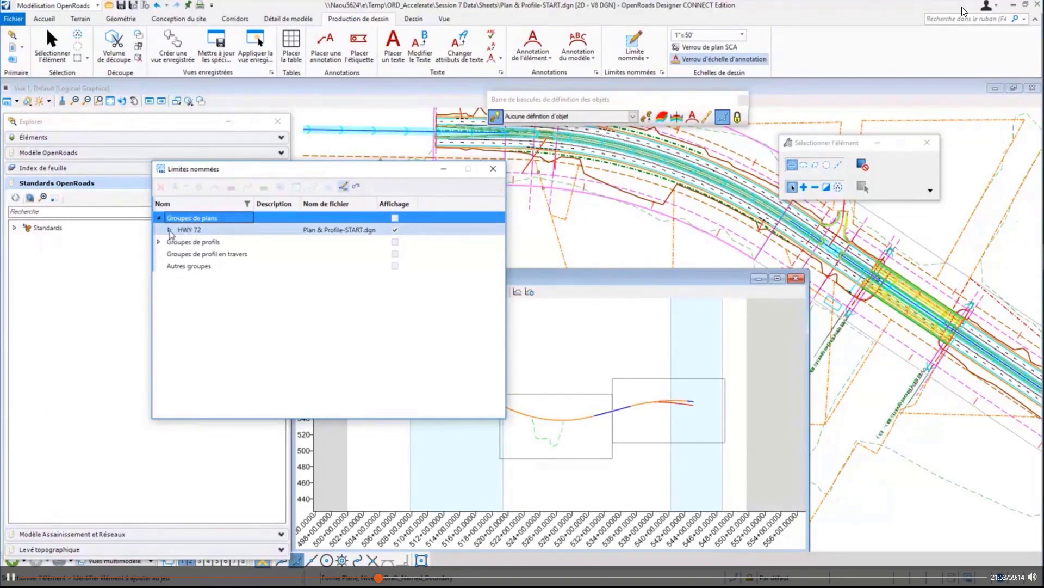
left_click(170, 230)
left_click(202, 242)
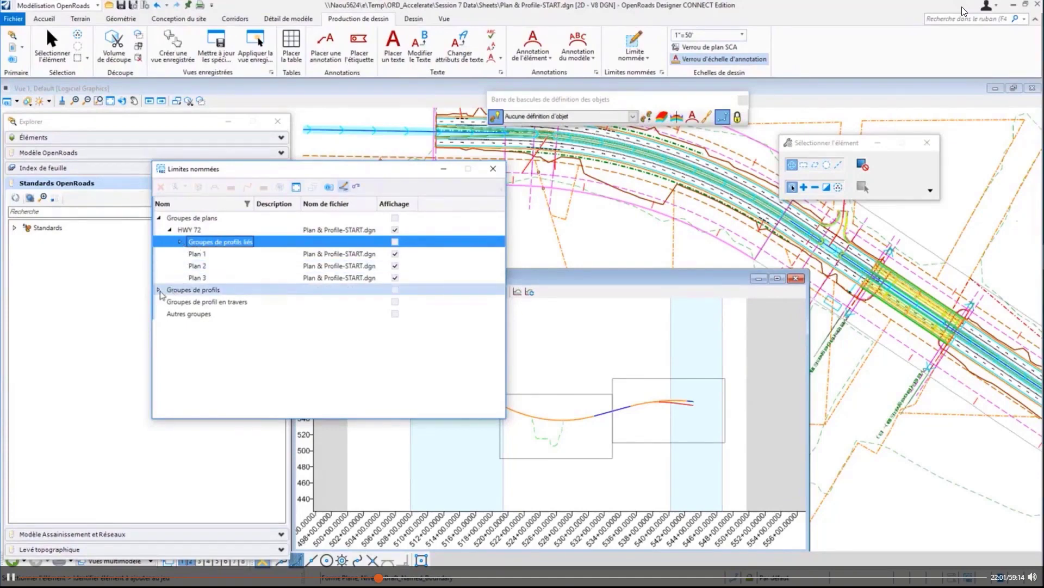
left_click(159, 290)
left_click(188, 301)
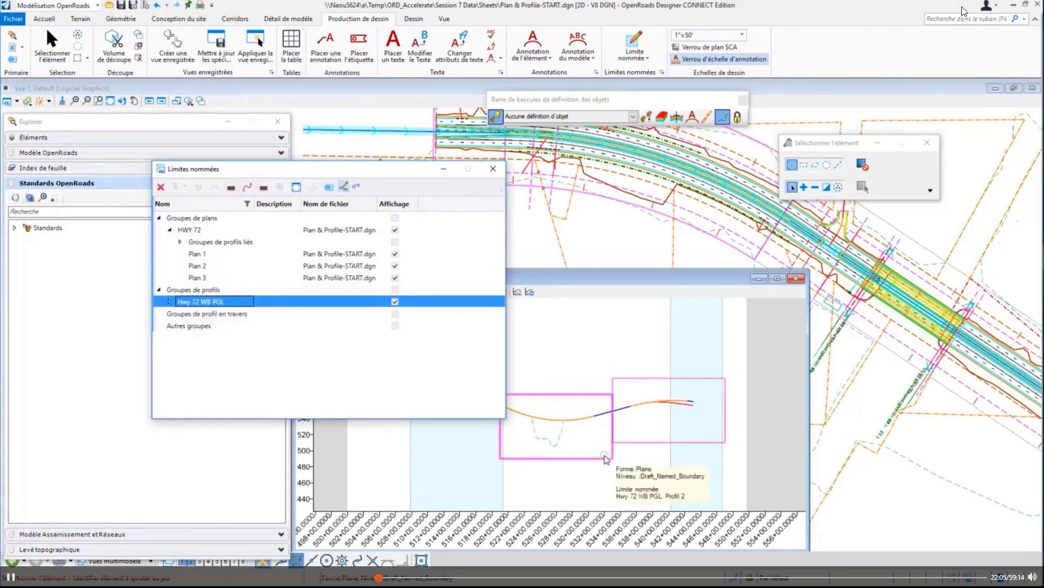
- Create the plan and profile drawings and sheets from the HWY 72 plan group, with the plan annotation group set to Aucun
left_click(187, 230)
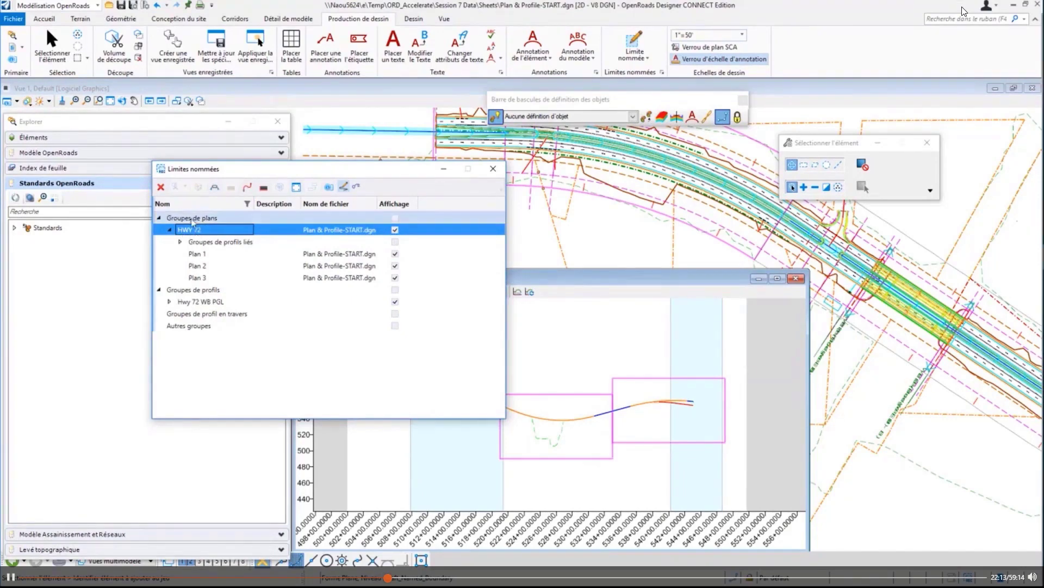
right_click(189, 233)
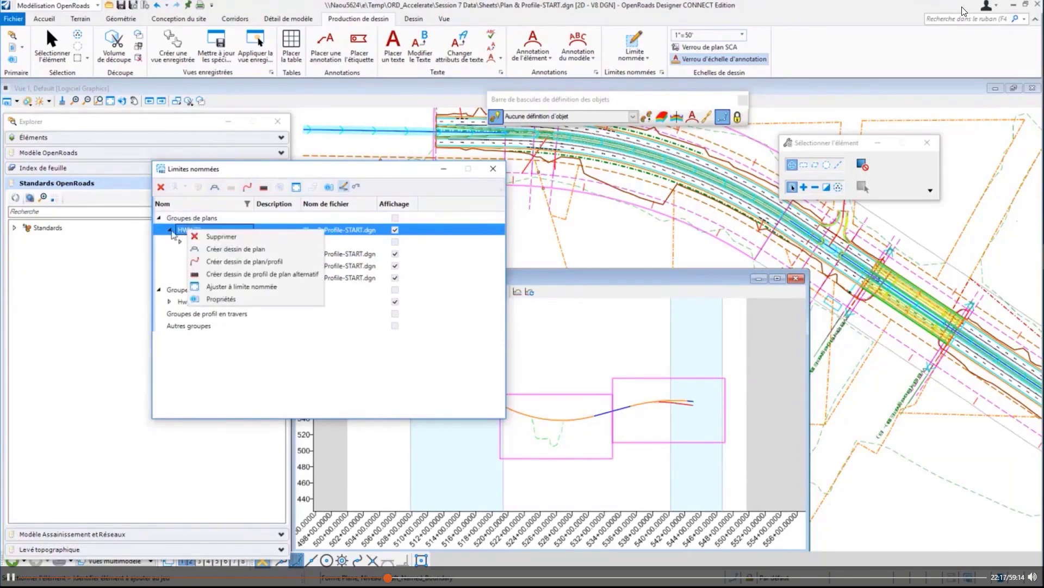
left_click(259, 264)
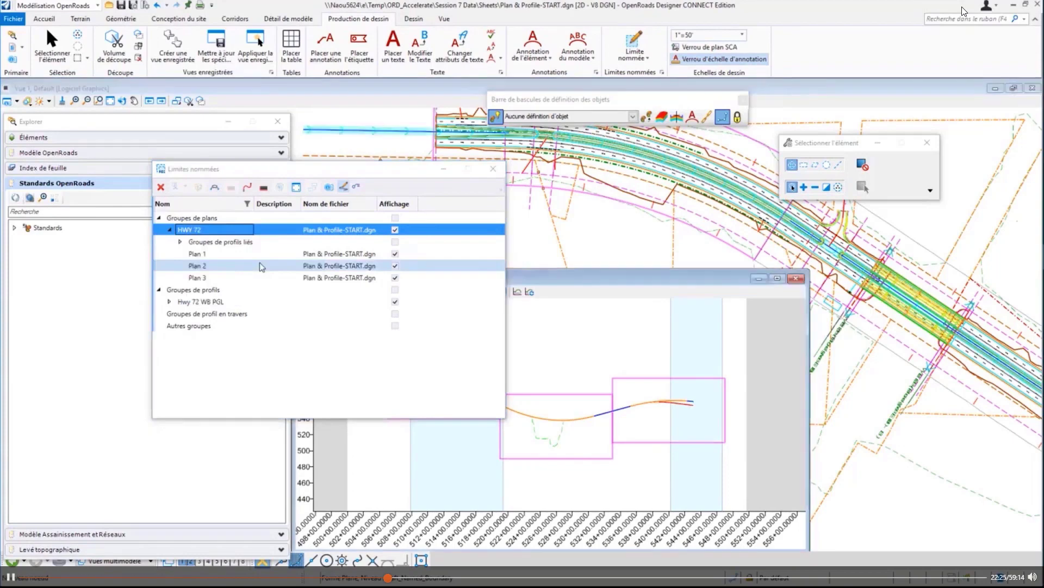
left_click_drag(593, 187, 554, 167)
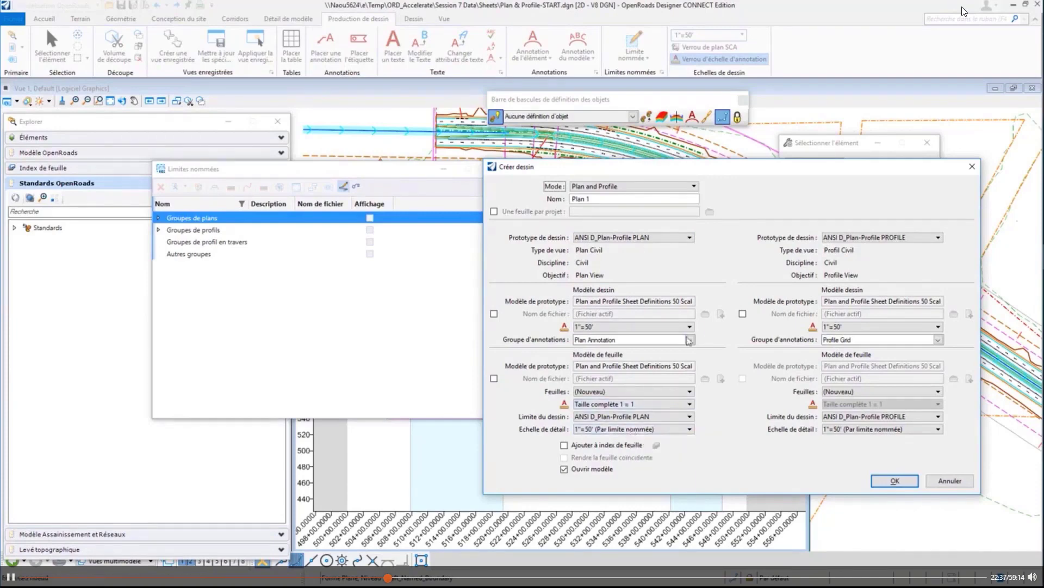
left_click(690, 340)
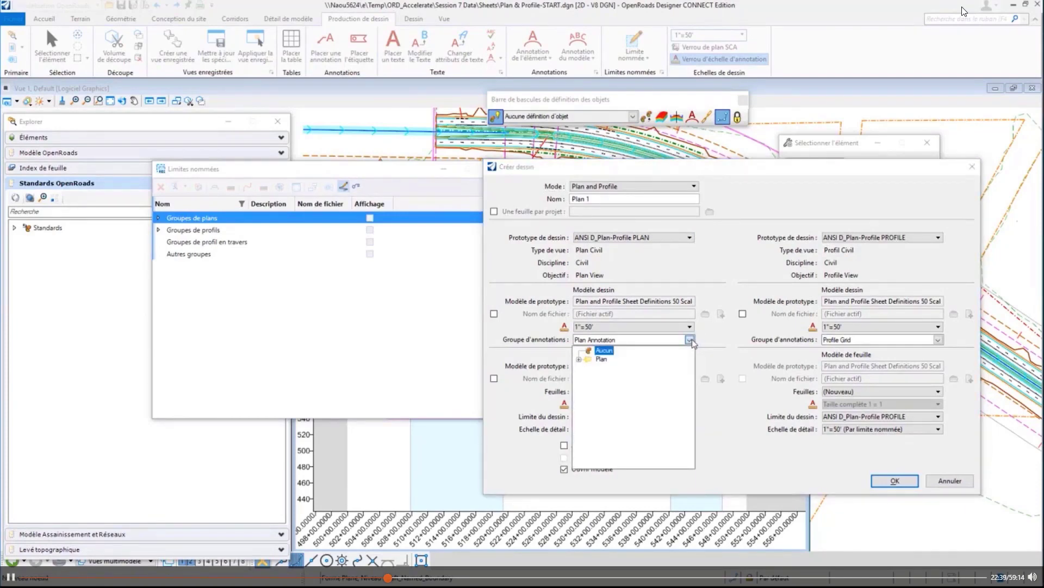
left_click(604, 350)
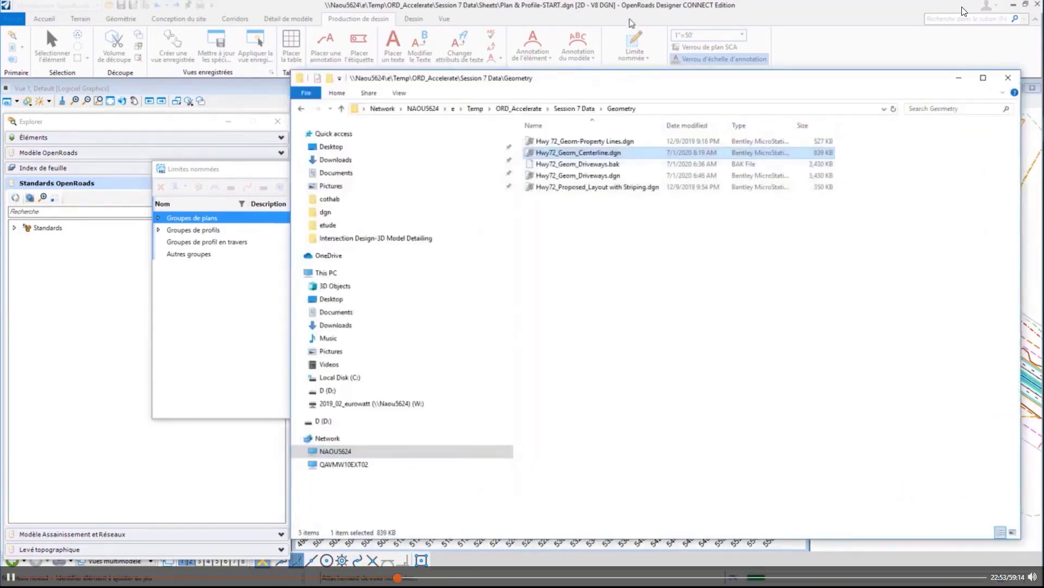
left_click(959, 78)
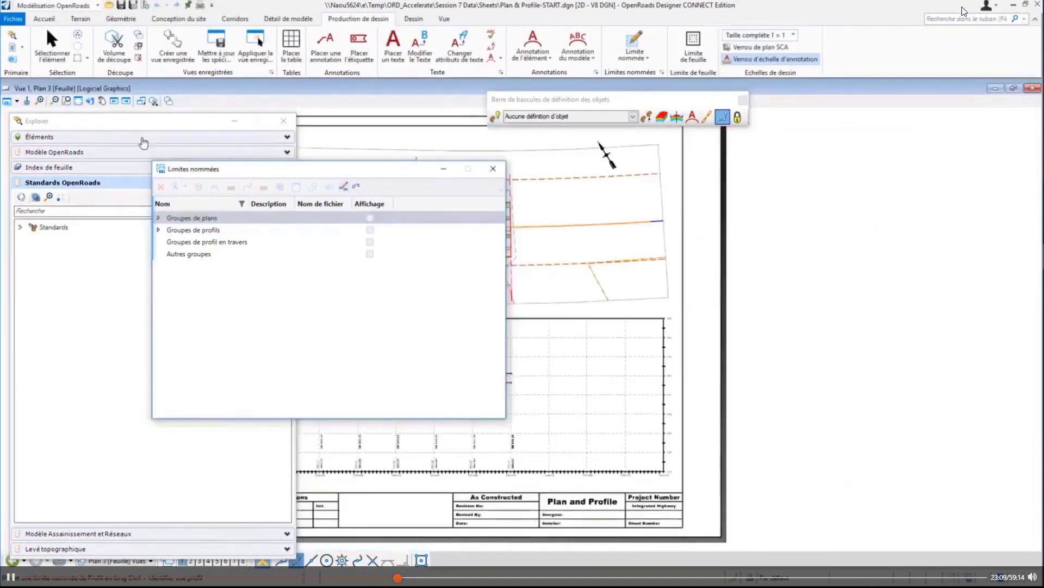
- Dock the Explorer beside the drawing view and move the named boundaries manager clear of the Plan 3 sheet
left_click_drag(117, 122, 99, 141)
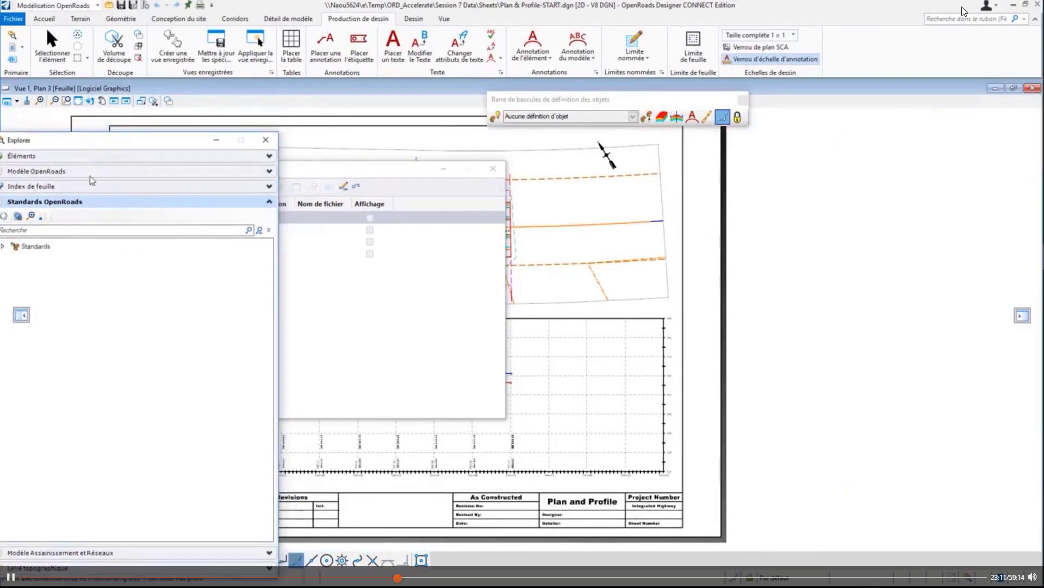
left_click_drag(92, 180, 20, 333)
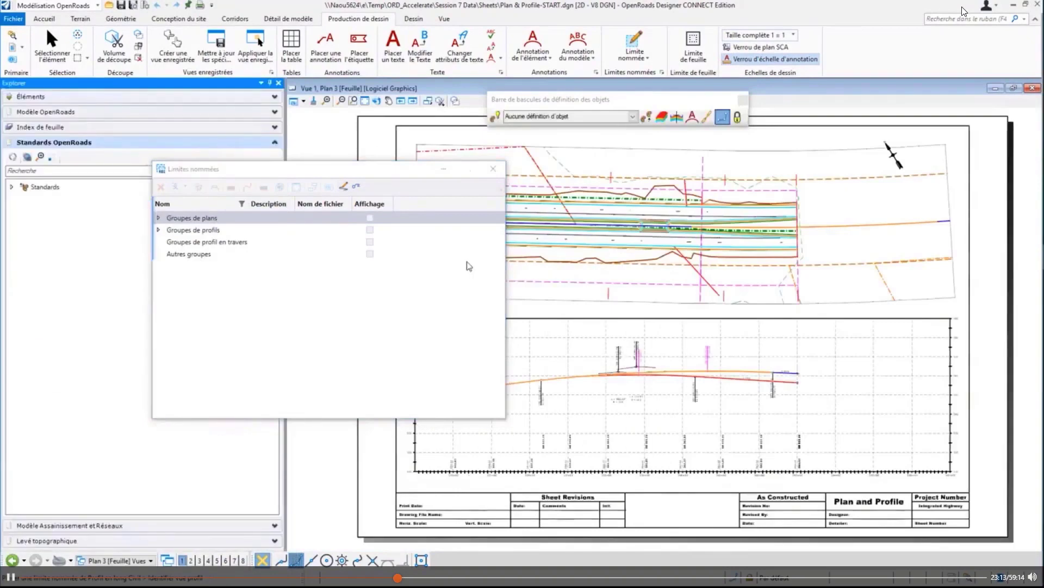
left_click_drag(290, 173, 197, 257)
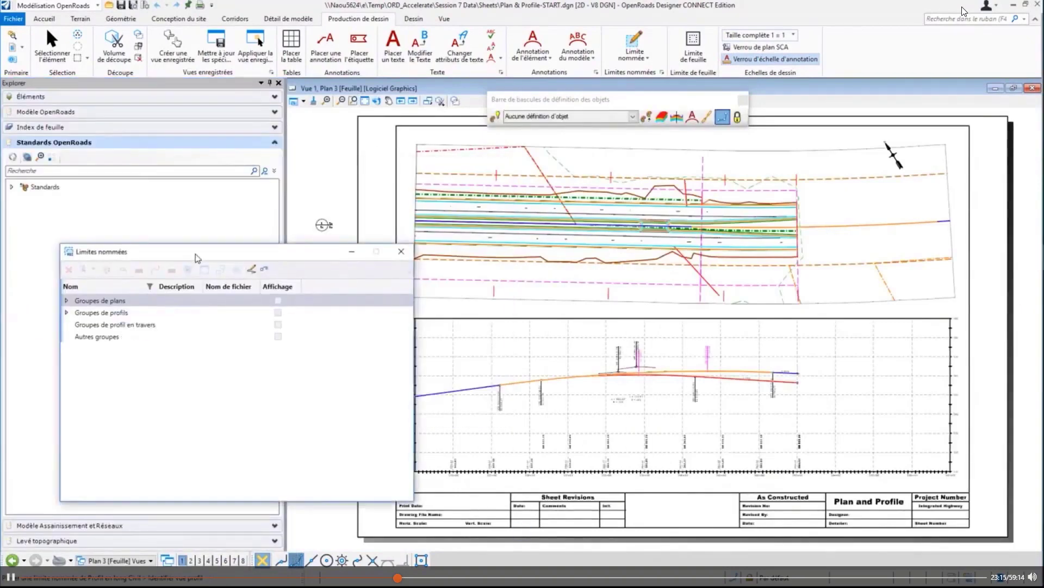
scroll(631, 272, "down", 1)
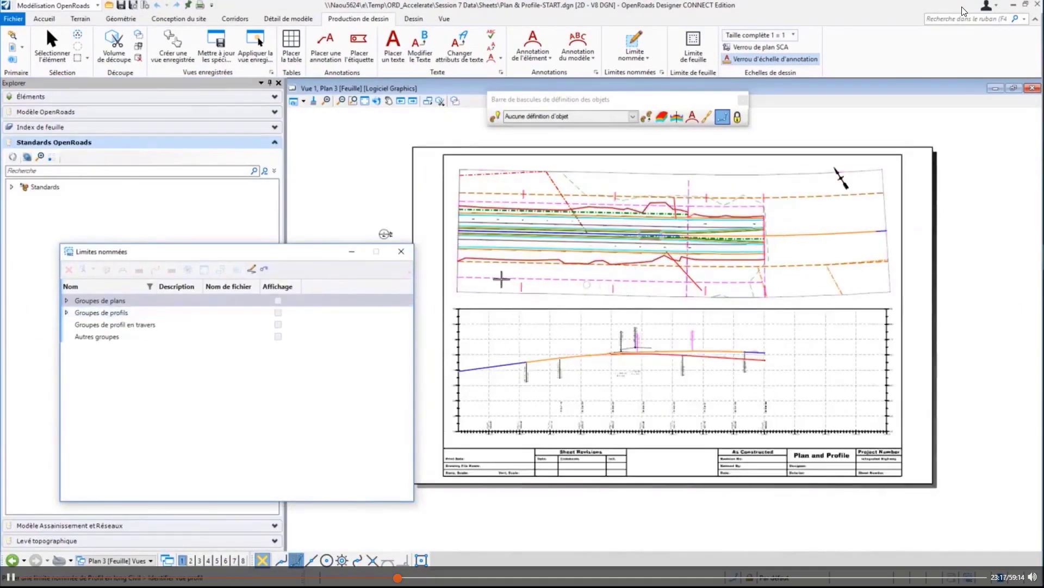
right_click(505, 287)
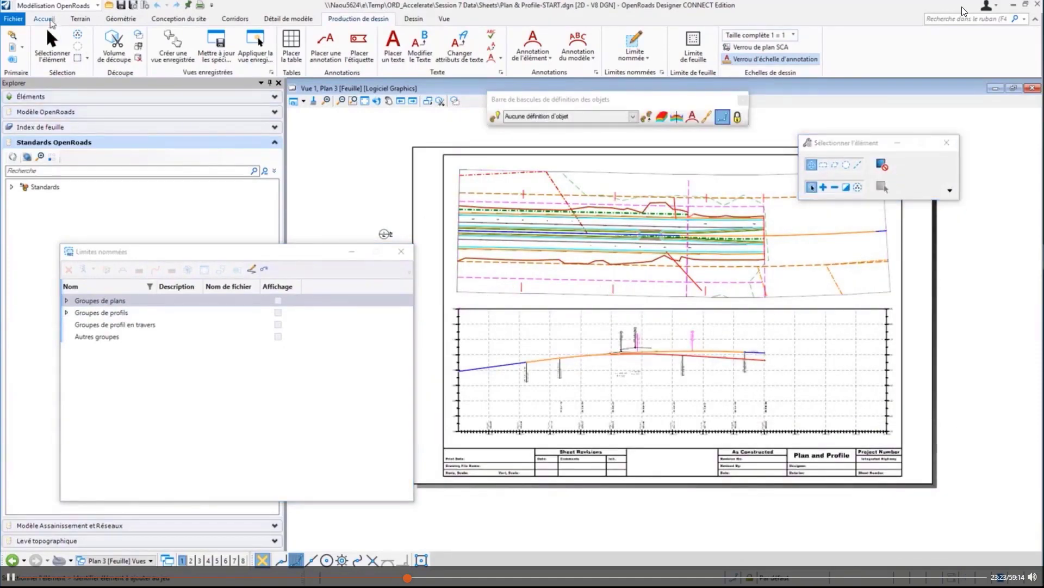
- Open the models list and review the drawing models Plan 1 to Plan 3 and Profil 1 to Profil 3
left_click(46, 20)
left_click(259, 34)
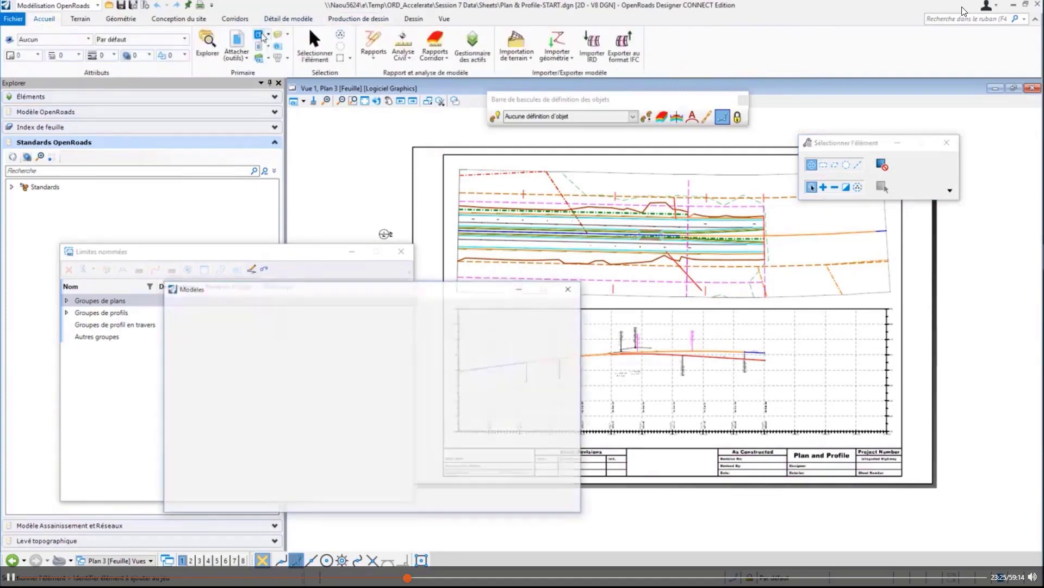
left_click_drag(273, 292, 304, 117)
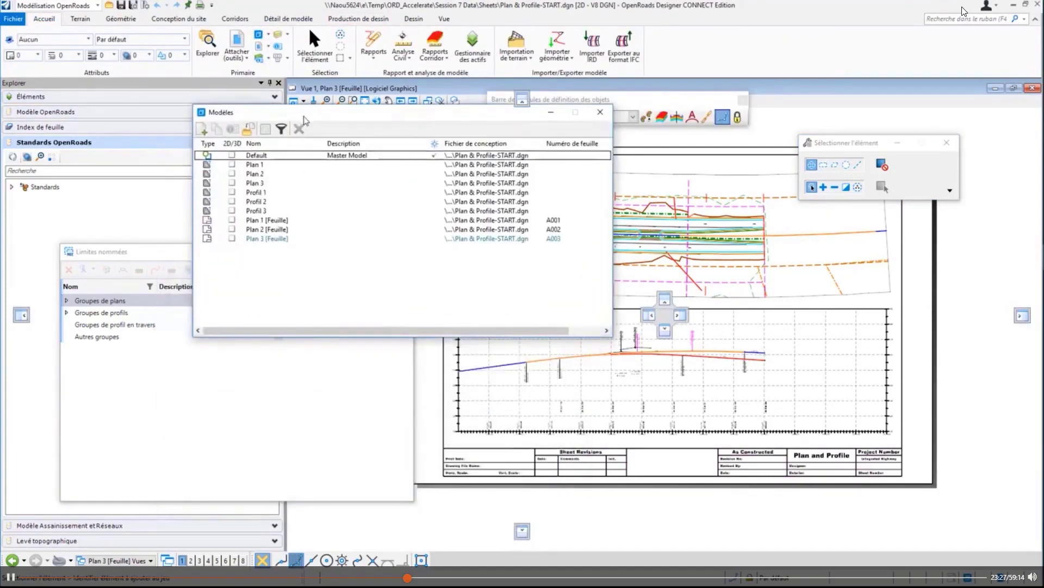
left_click(268, 158)
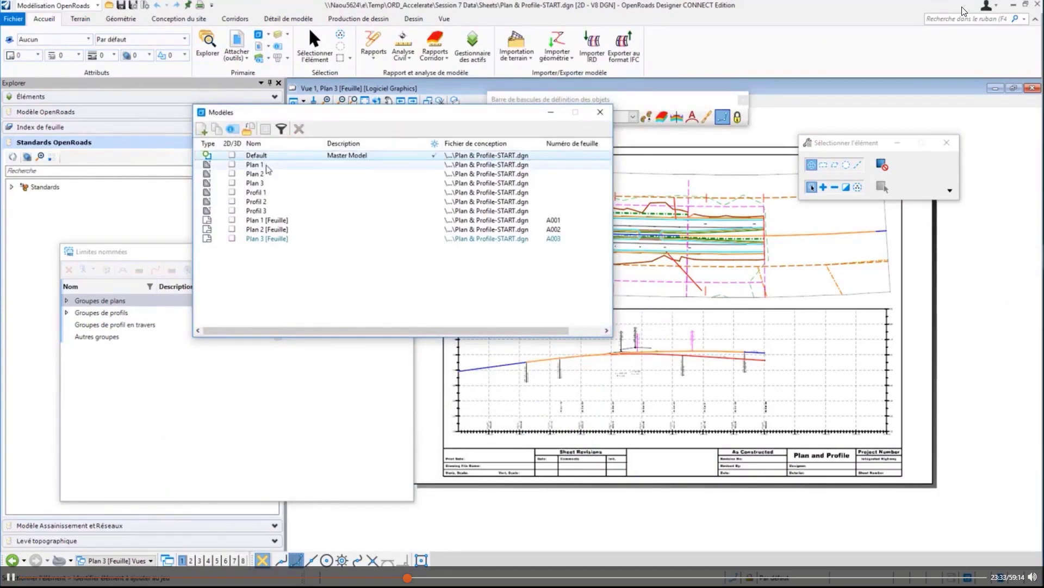
left_click(269, 165)
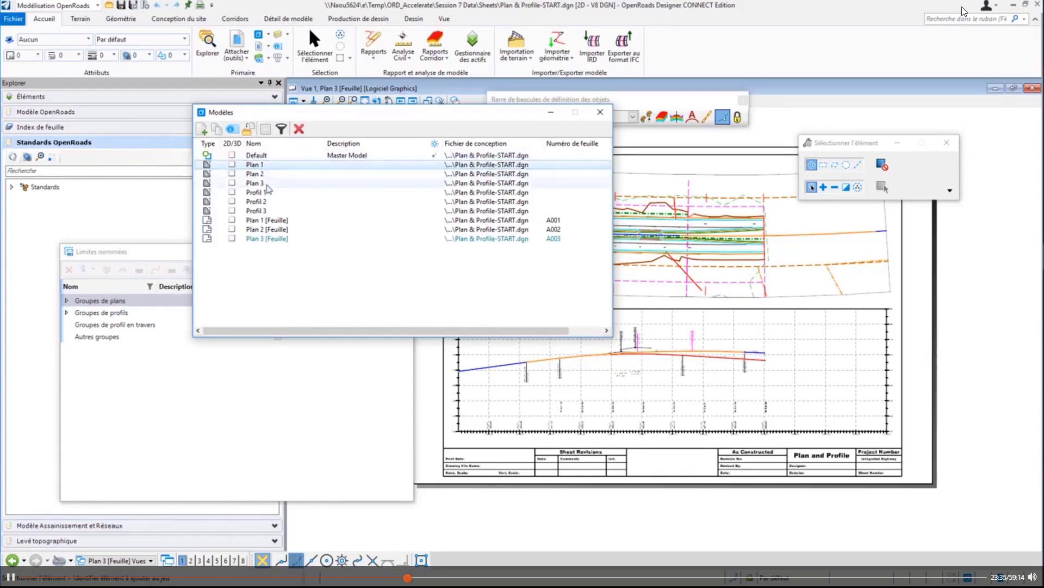
left_click(267, 184, "shift")
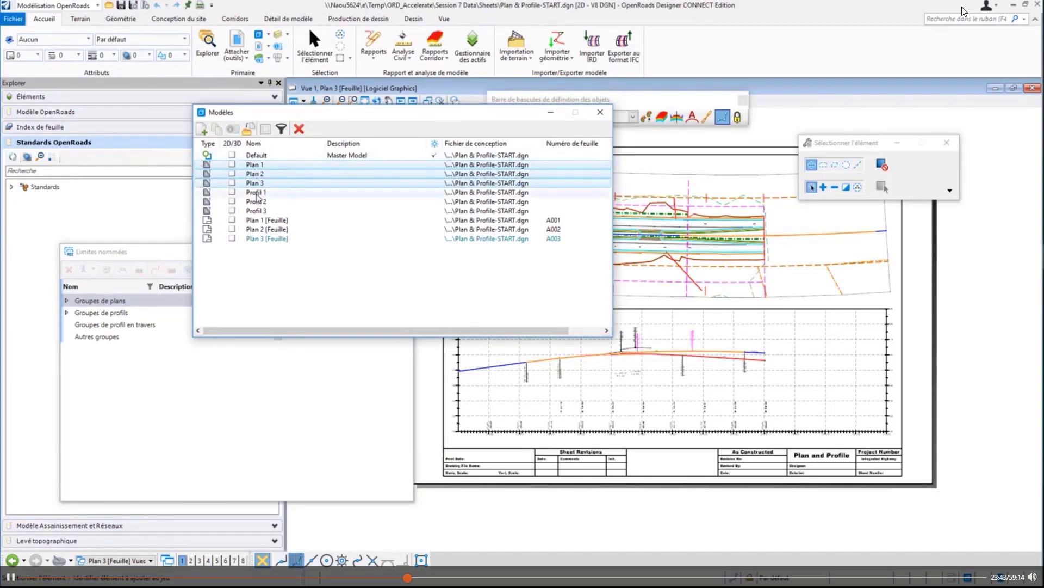
left_click(258, 193)
left_click(260, 212, "shift")
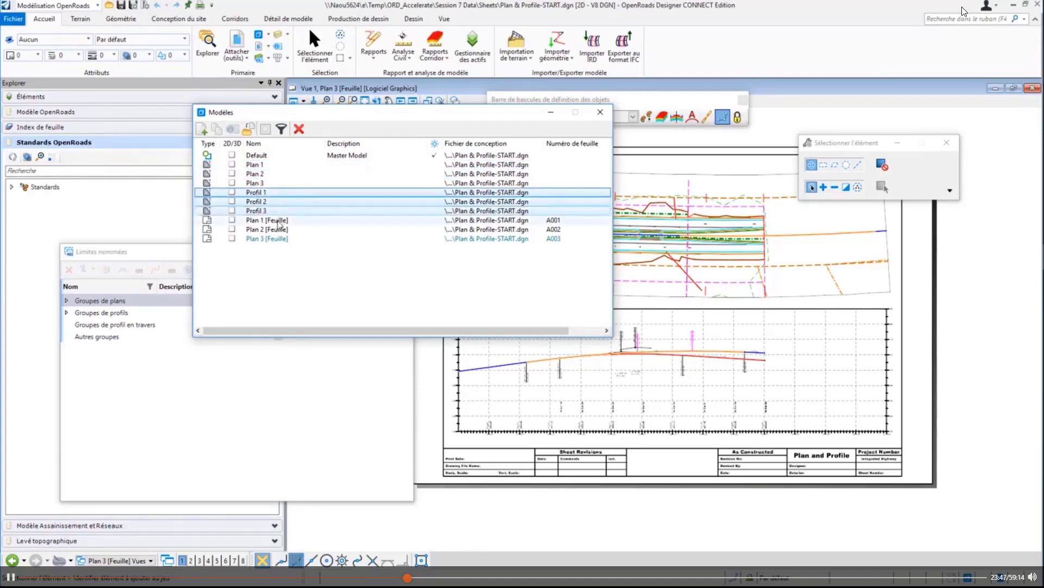
- Review the sheet models Plan 1 to Plan 3 [Feuille], then close the models list and the named boundaries manager
left_click(271, 239)
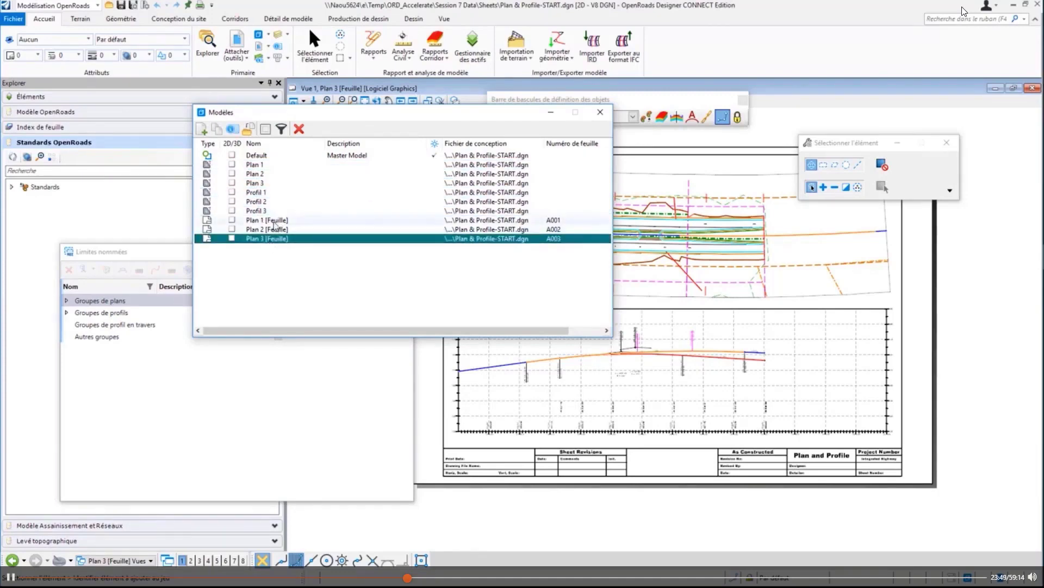
left_click(272, 221, "shift")
left_click_drag(294, 118, 162, 191)
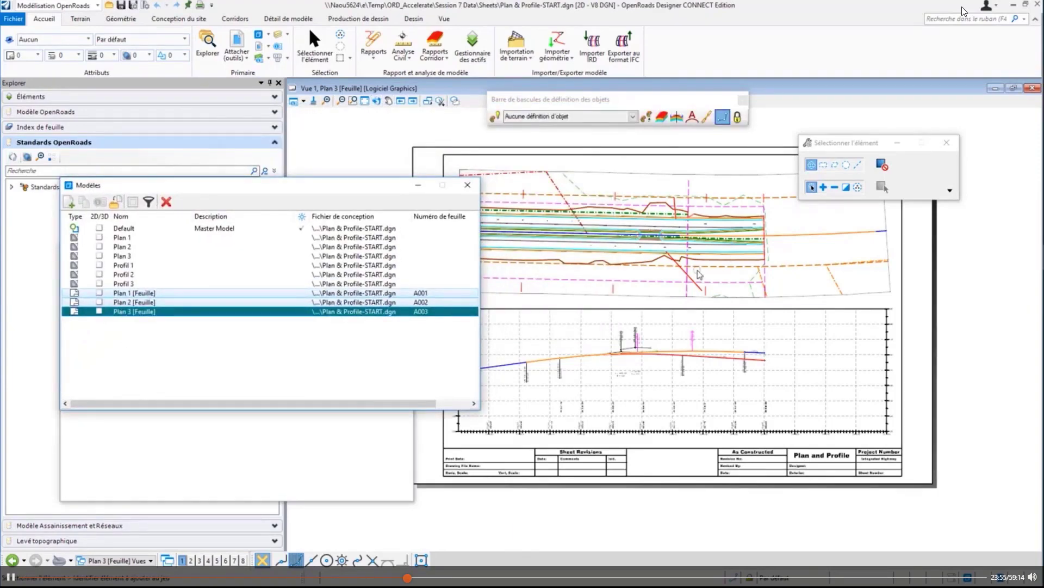
left_click(137, 326)
left_click(131, 313)
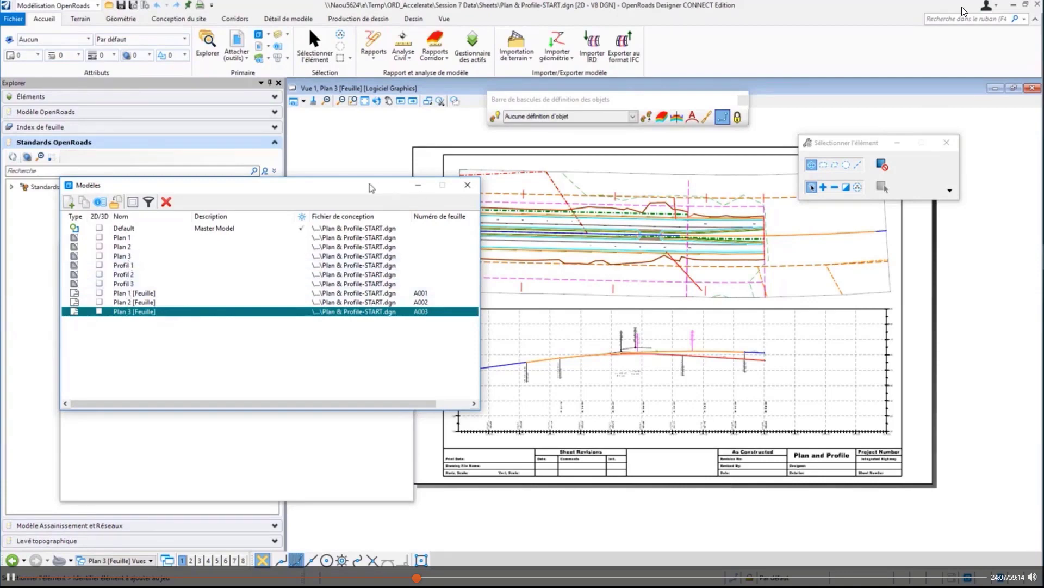
left_click(467, 184)
left_click(401, 251)
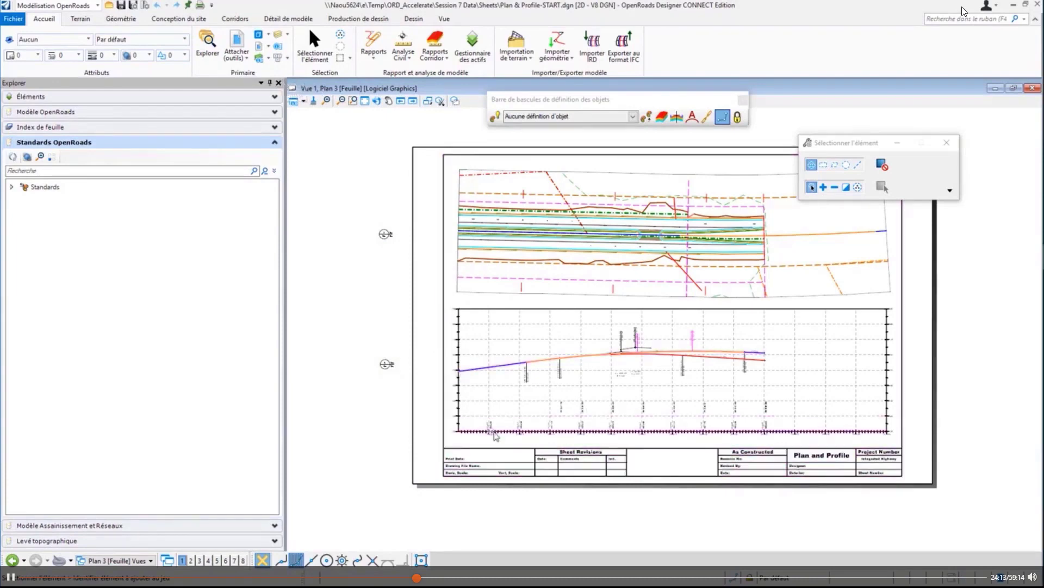
- Examine the title block, profile grid and plan boundary on the Plan 3 sheet
scroll(494, 433, "up", 3)
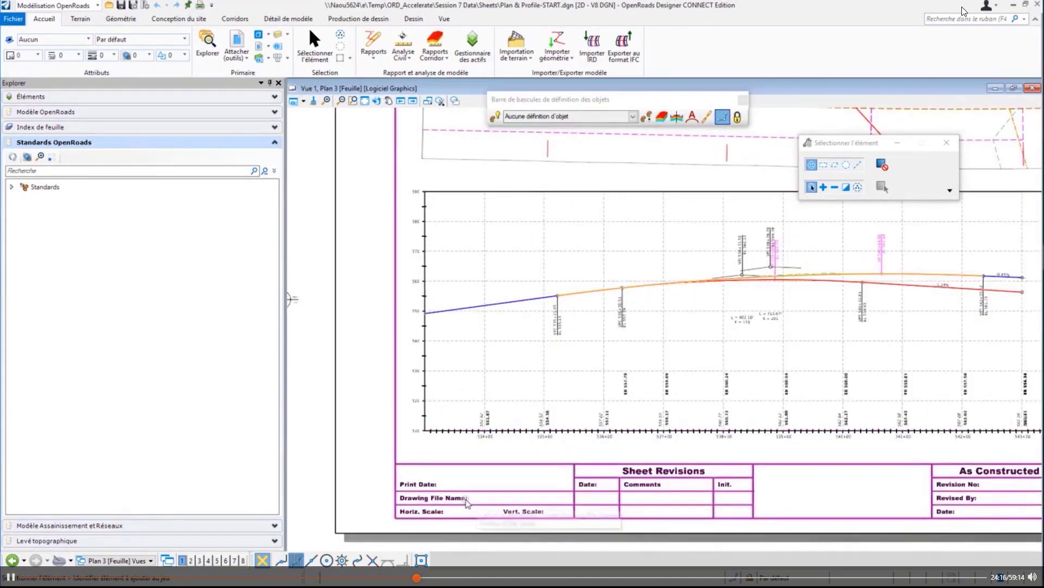
scroll(466, 503, "down", 3)
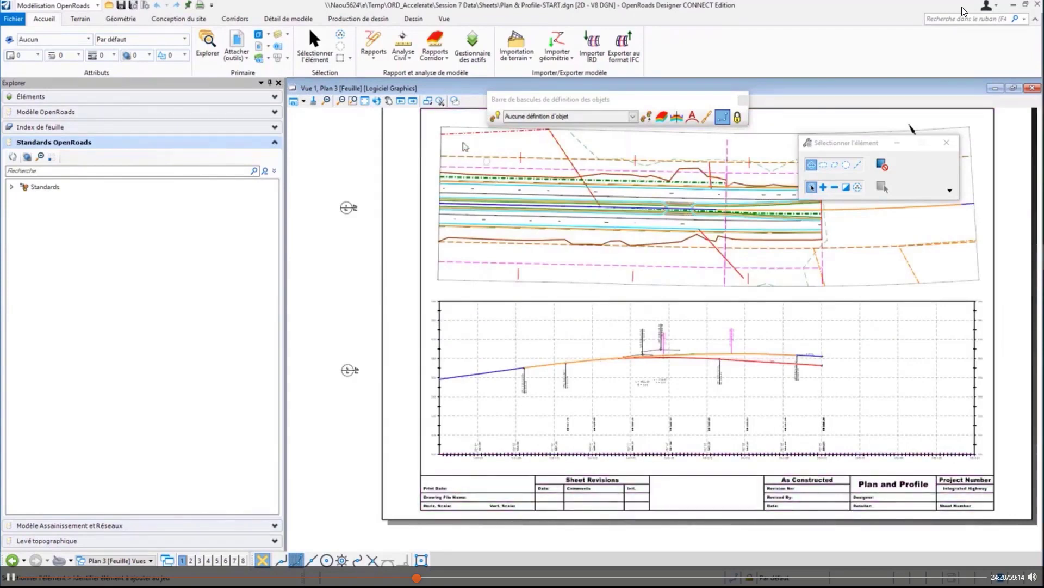
mouse_move(446, 130)
scroll(531, 187, "up", 3)
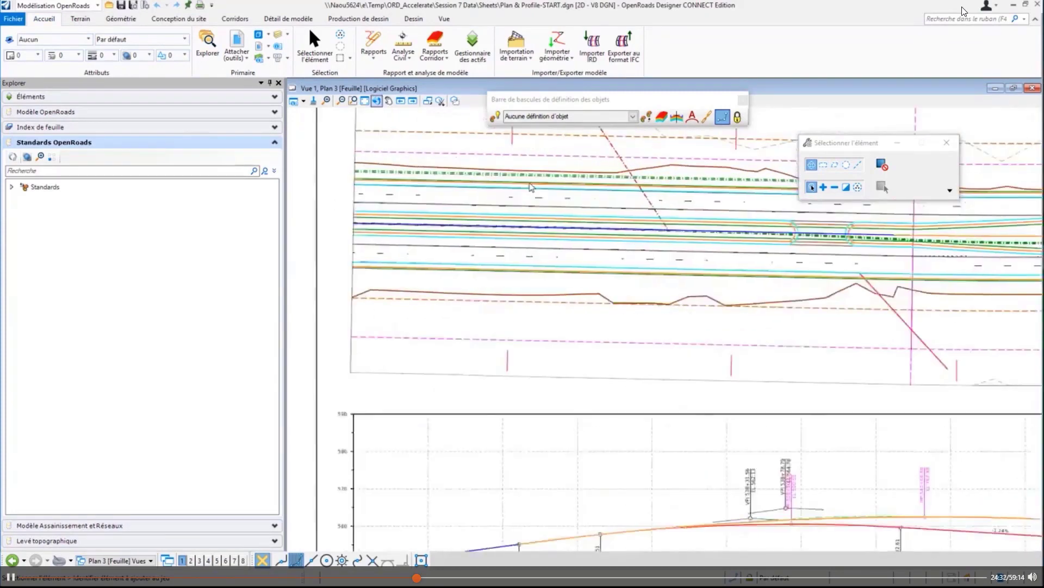
scroll(531, 187, "up", 1)
mouse_move(417, 424)
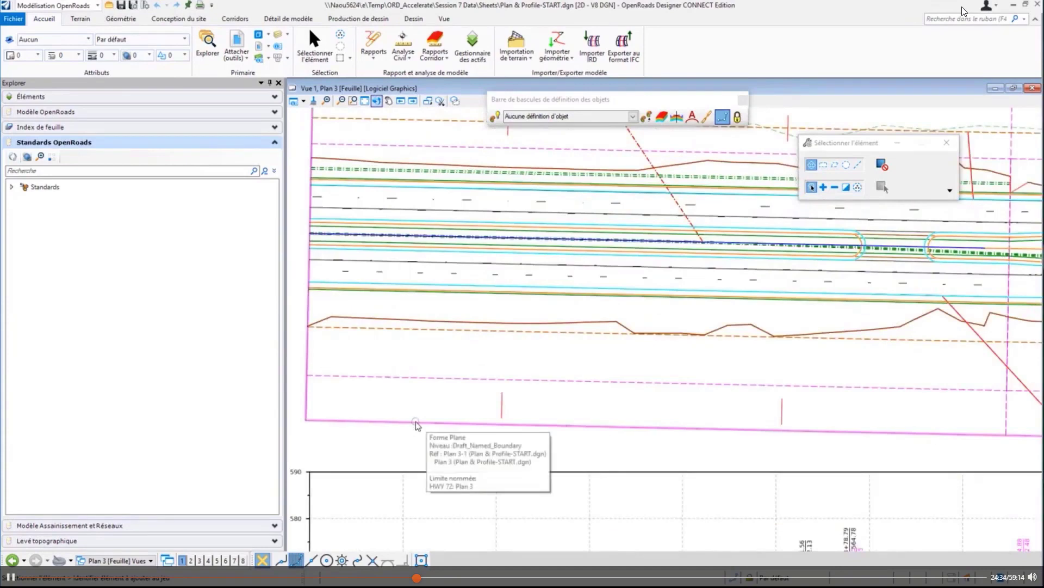
- Open and widen the references list of the Plan 3 sheet, and exchange to the referenced Profil 3 model
left_click(240, 42)
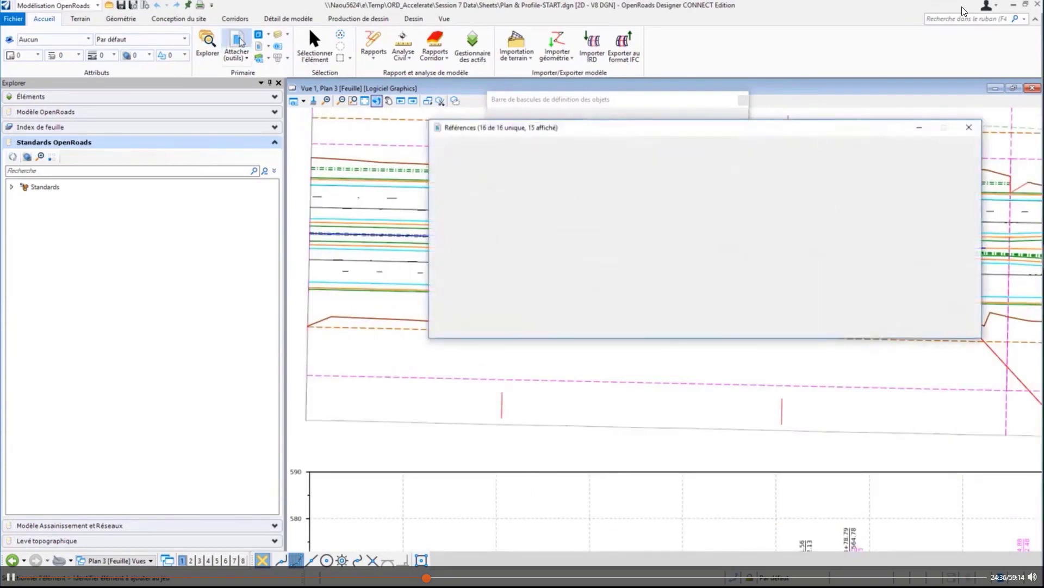
mouse_move(447, 133)
left_mouse_down()
mouse_move(358, 241)
mouse_move(193, 233)
mouse_move(189, 294)
left_mouse_up()
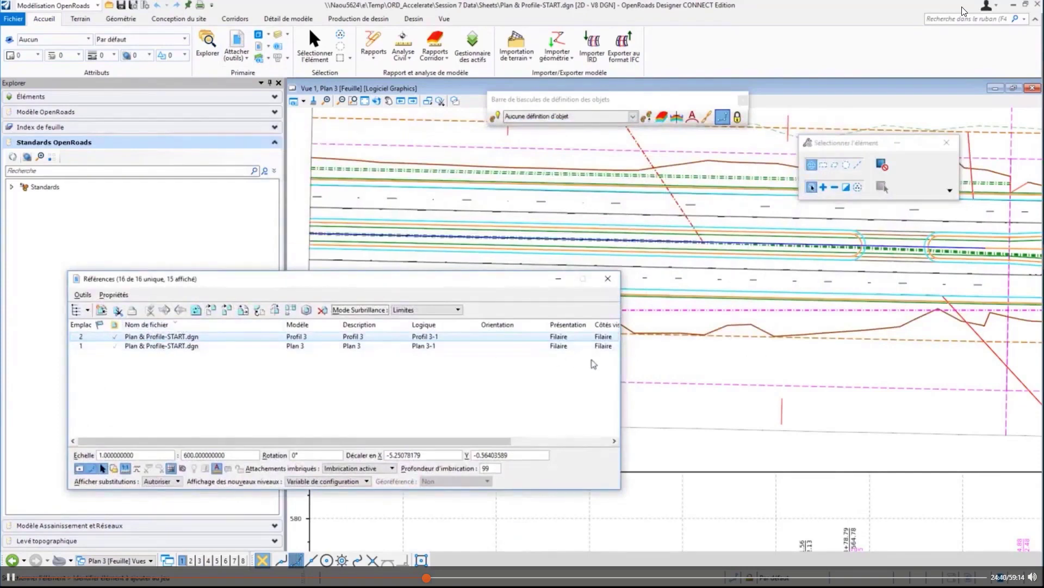
left_click_drag(620, 365, 757, 366)
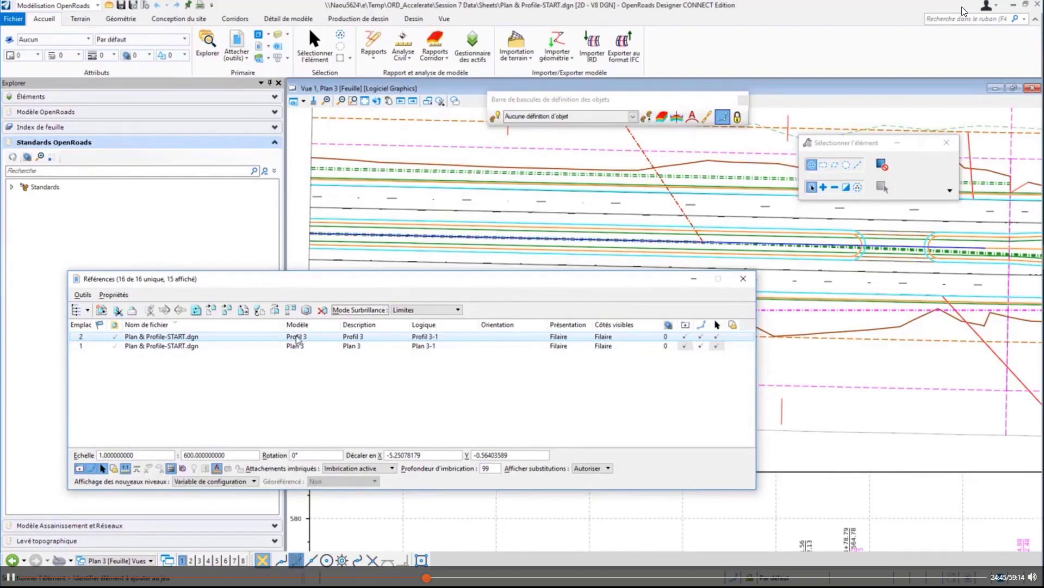
right_click(297, 339)
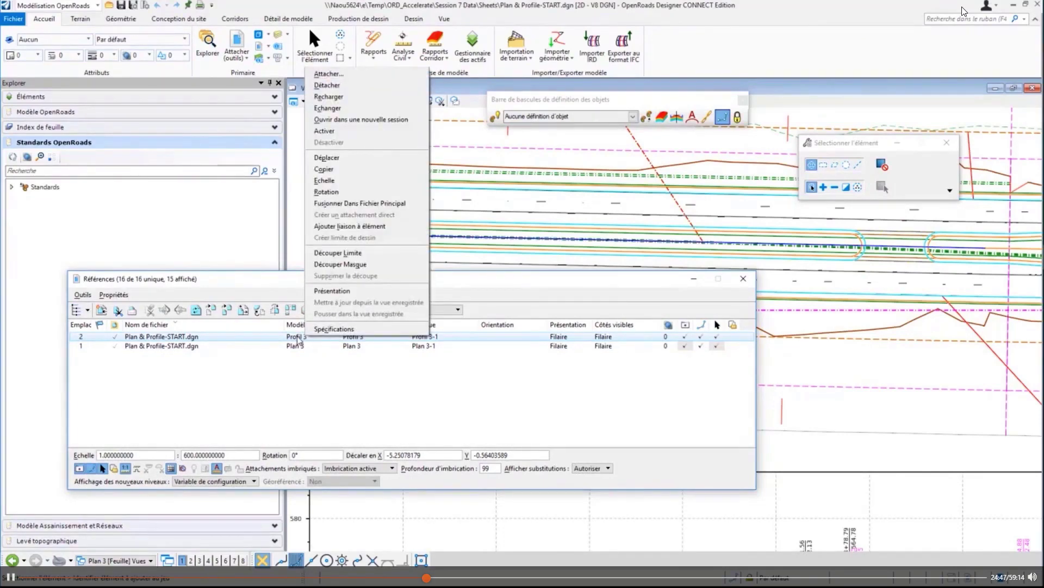
left_click(345, 110)
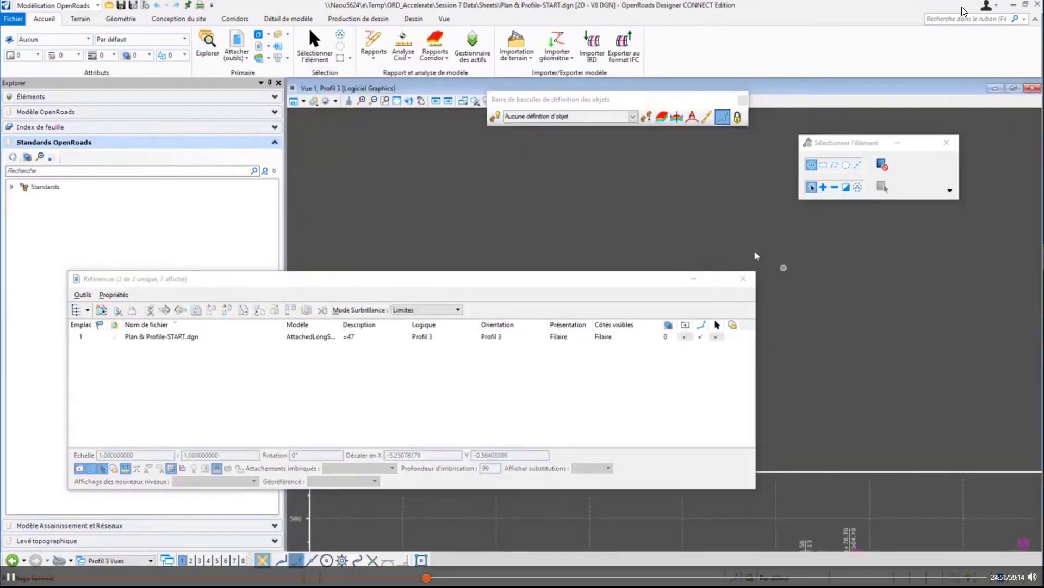
- Close the references list and examine the elevation and station annotations along the Profil 3 grid
left_click(743, 279)
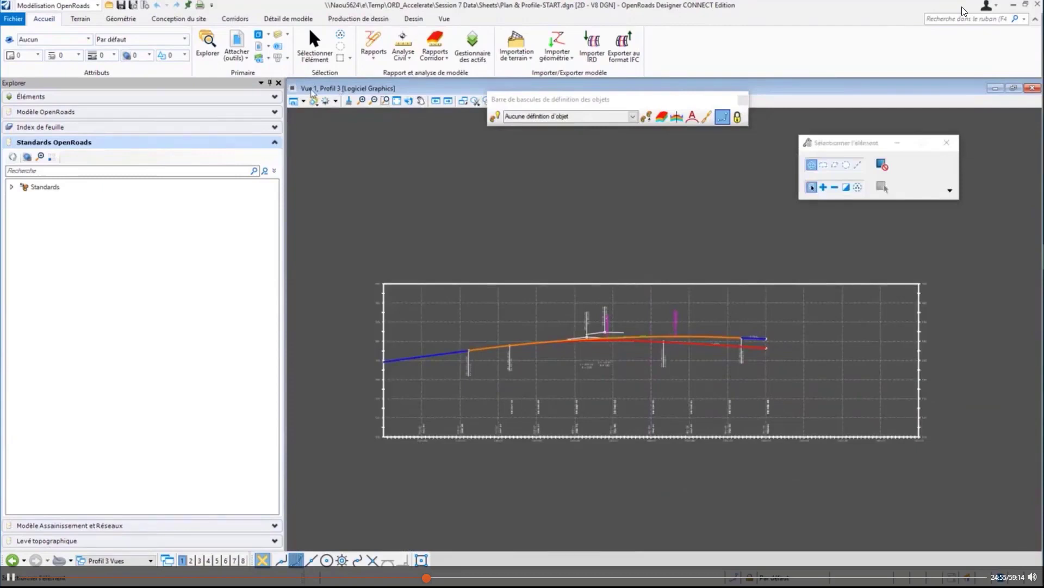
left_click(313, 101)
scroll(398, 375, "up", 2)
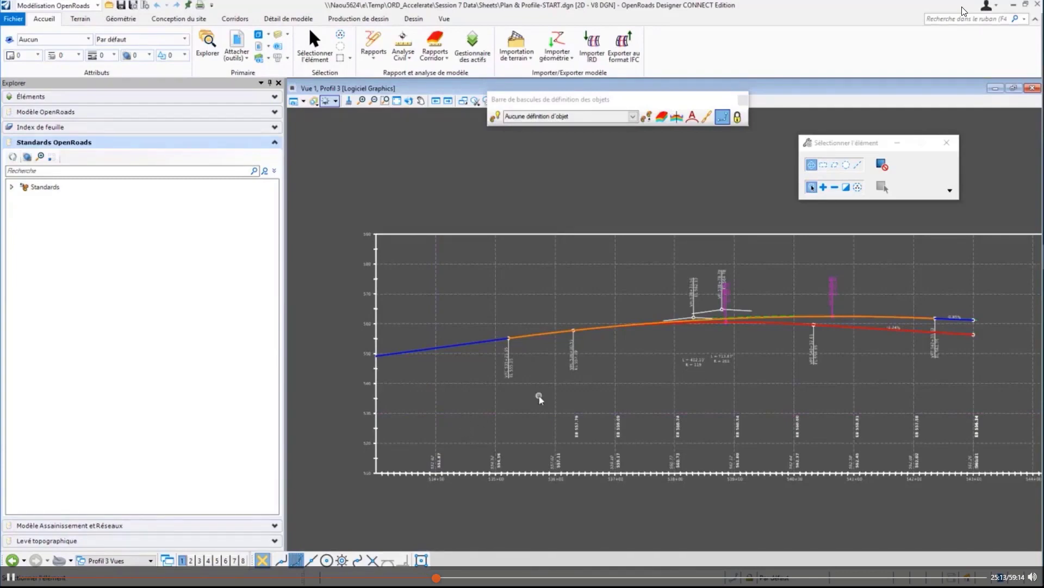
scroll(374, 496, "up", 5)
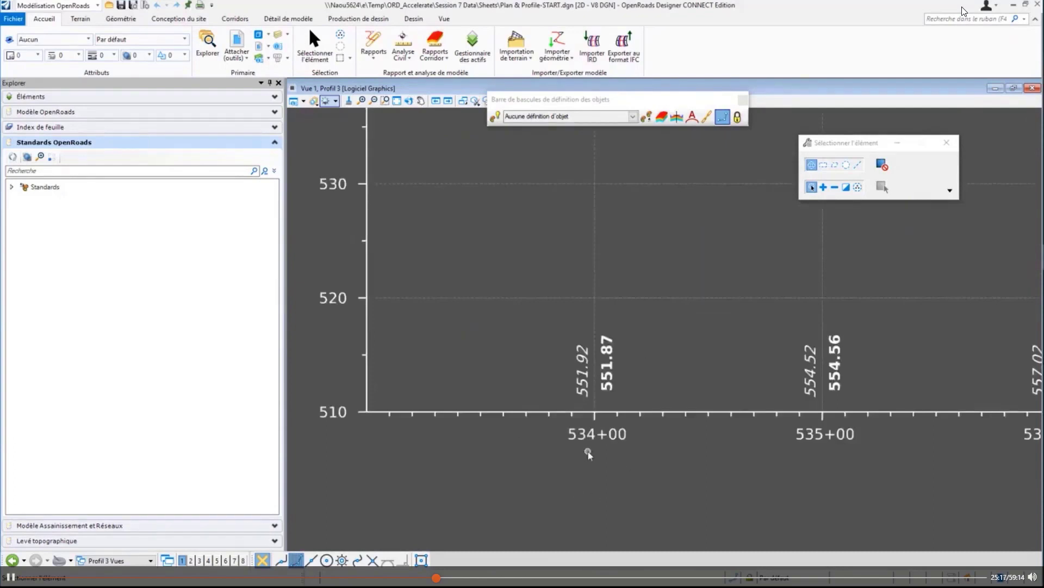
scroll(563, 495, "down", 1)
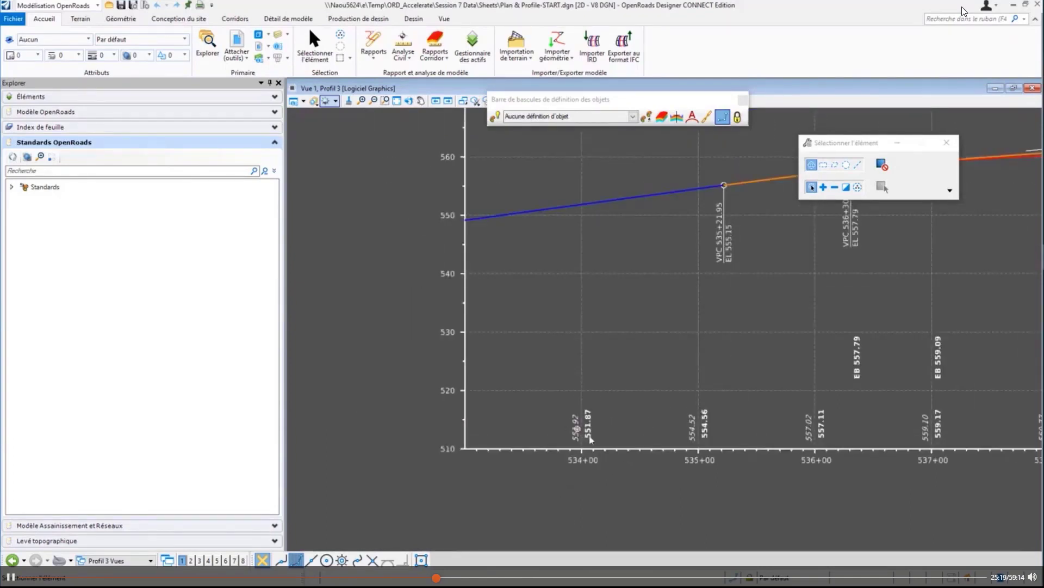
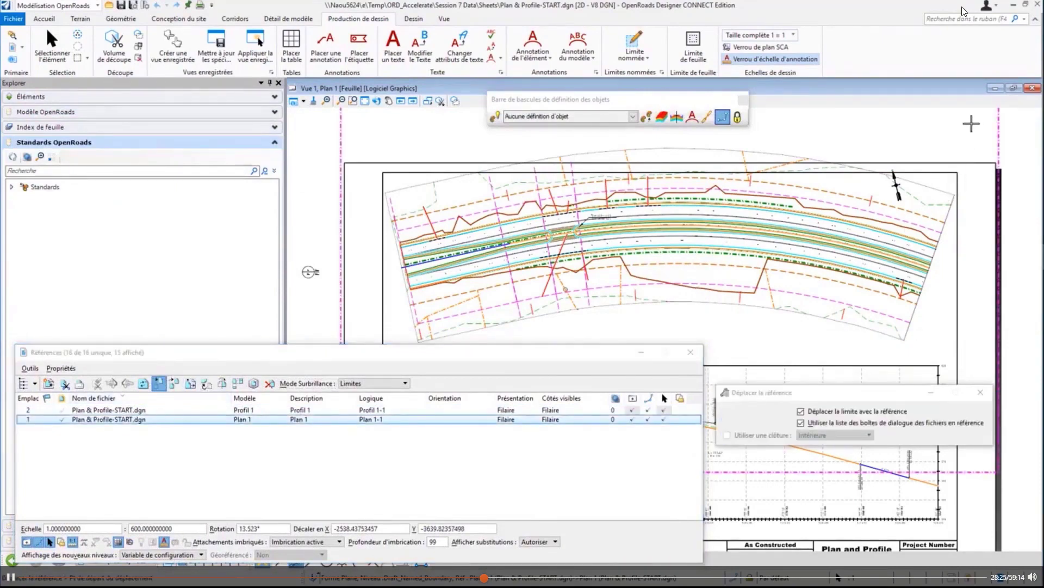
- Move the Plan 1 reference, together with its boundary, slightly downward on the Plan 1 sheet
left_click(969, 128)
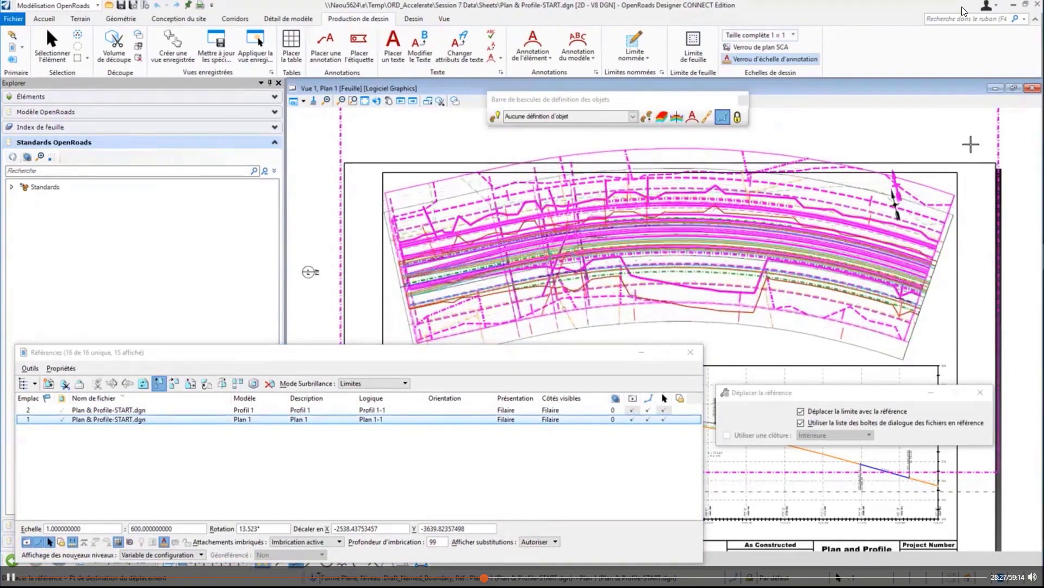
left_click(969, 129)
key("Escape")
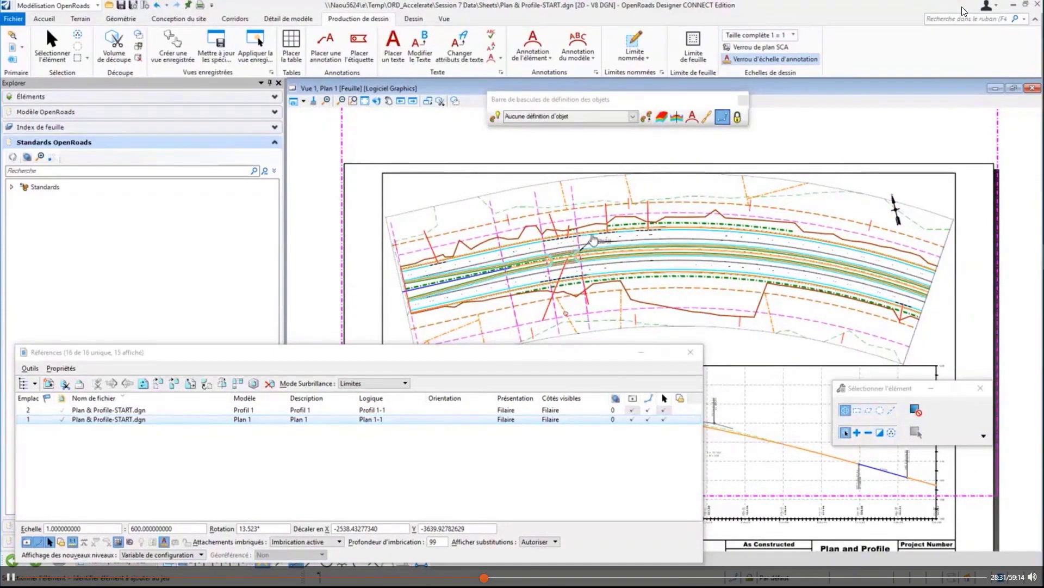
scroll(596, 239, "up", 3)
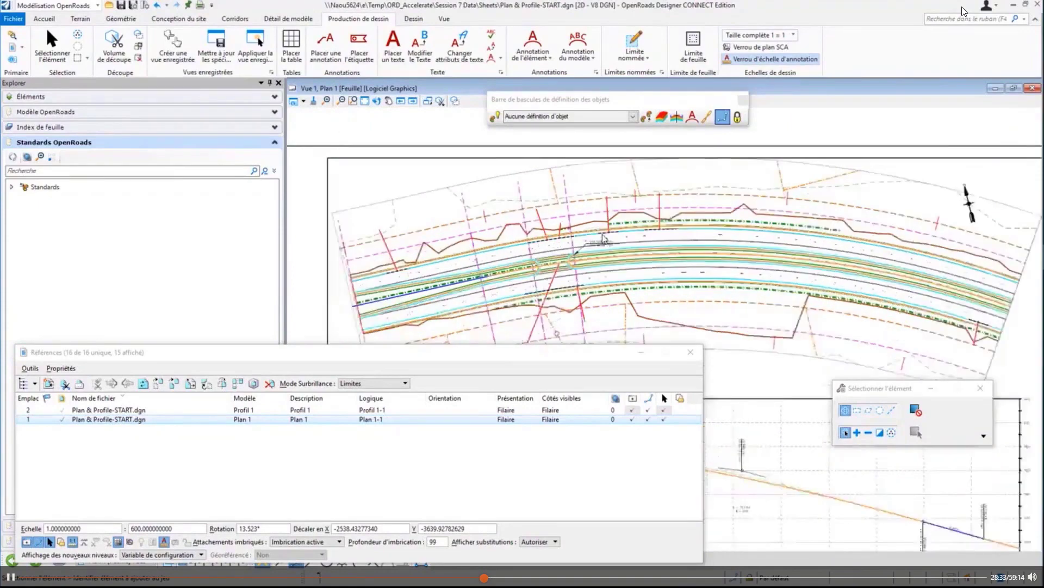
scroll(557, 238, "down", 5)
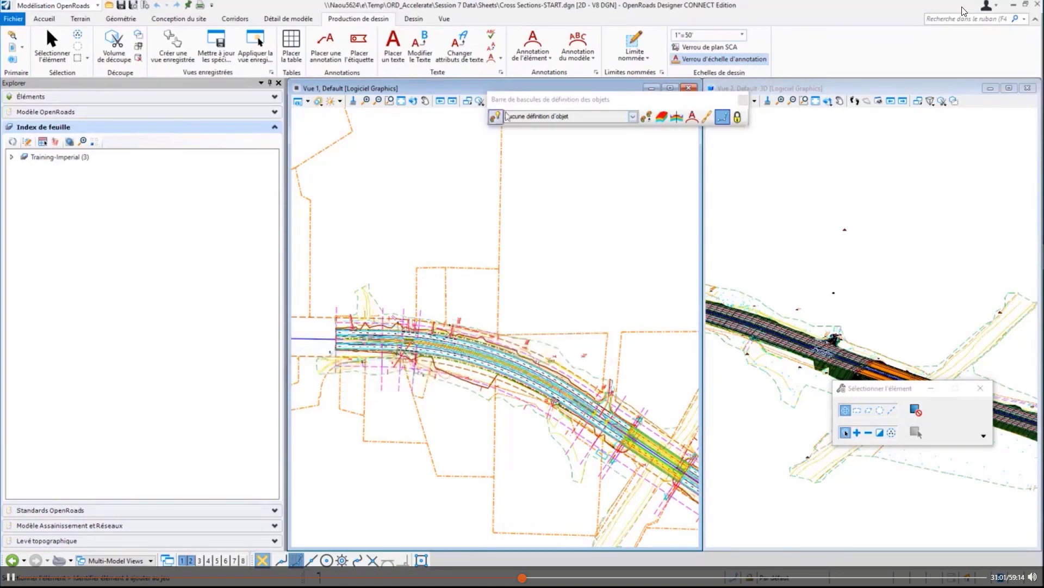
- With the Default-3D view active, open named boundary placement in civil cross-section mode
left_click_drag(540, 104, 530, 107)
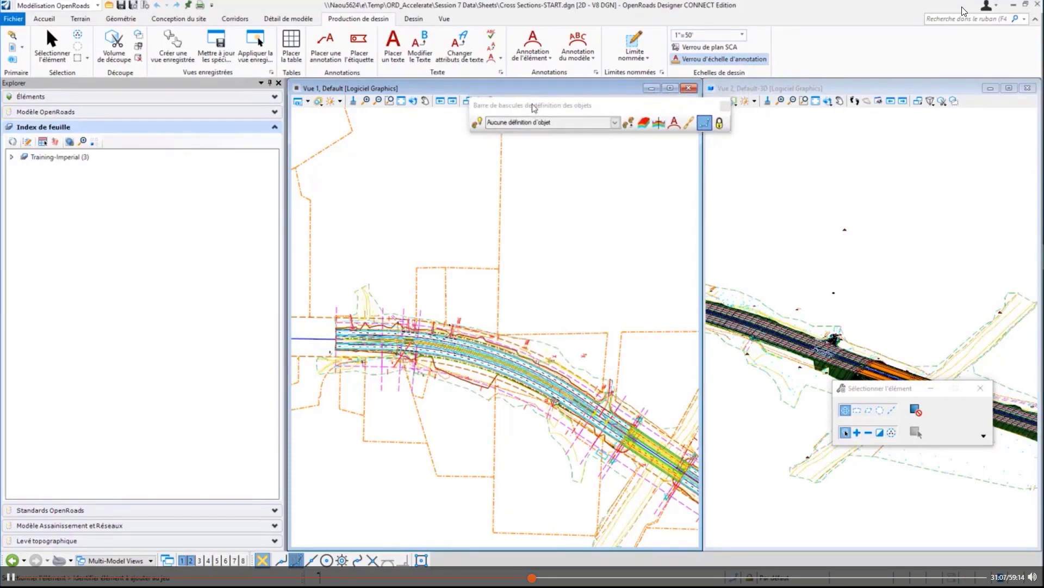
left_click(740, 90)
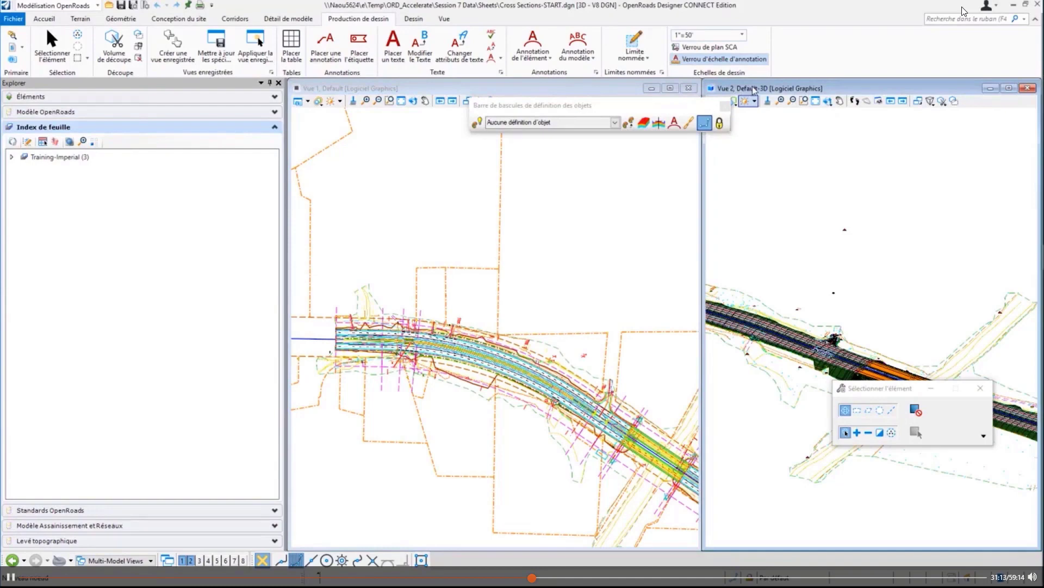
left_click(792, 100)
mouse_move(802, 367)
left_click(627, 46)
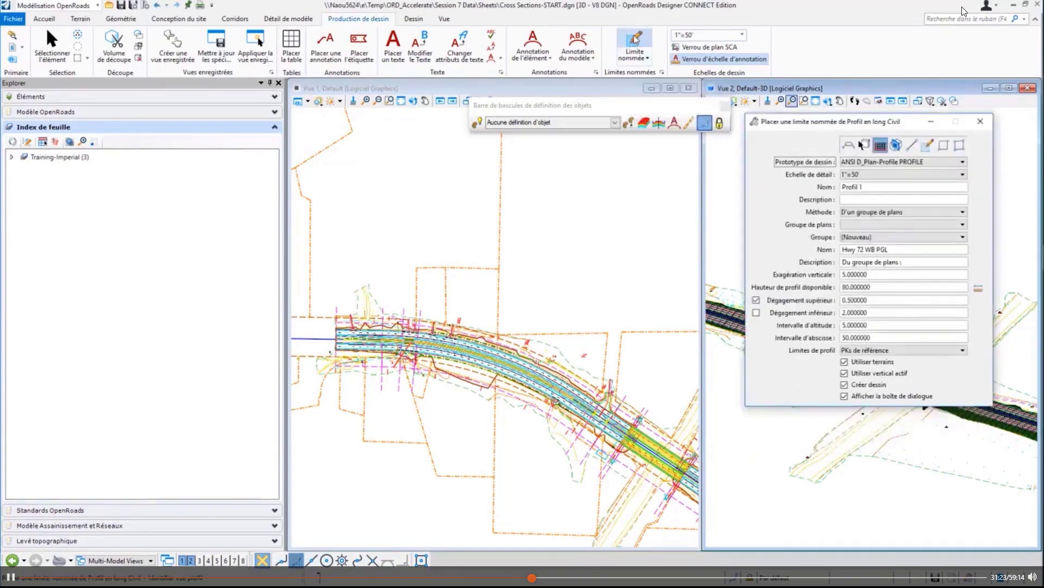
left_click_drag(773, 126, 361, 108)
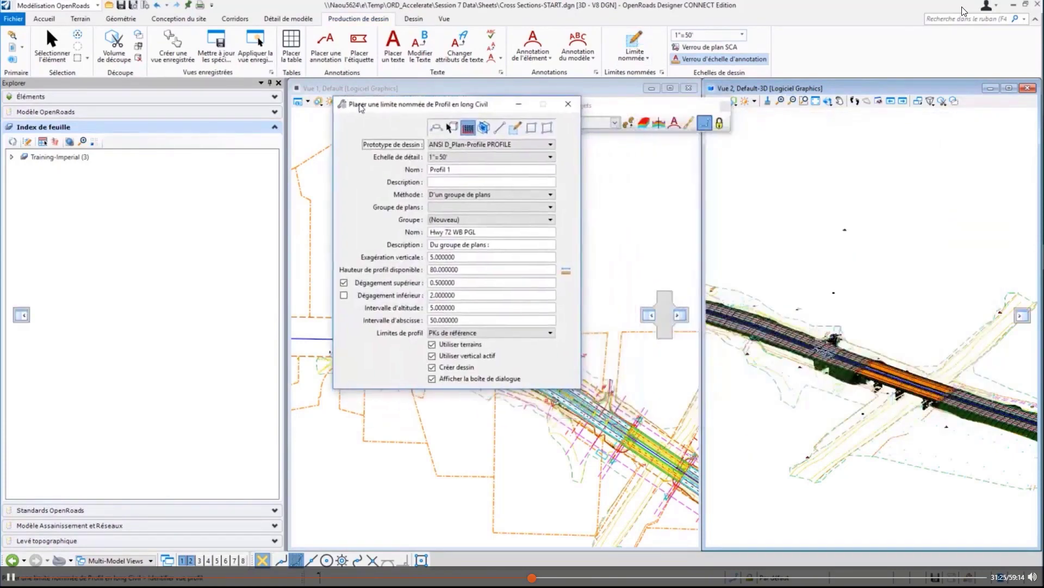
left_click(482, 129)
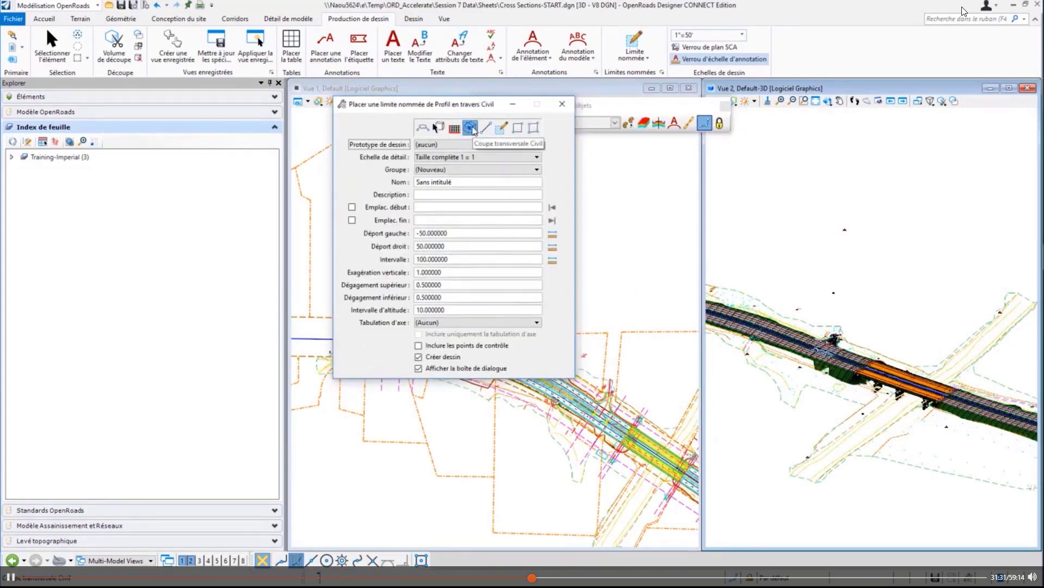
- Choose the ANSI D_XS drawing seed for the cross sections and turn off drawing creation
left_click(458, 145)
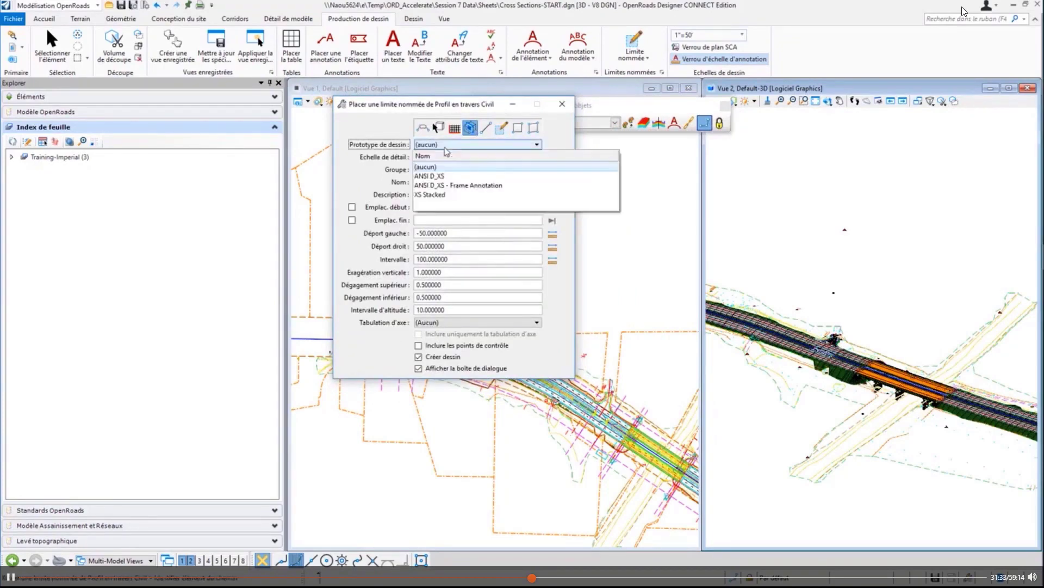
left_click(435, 177)
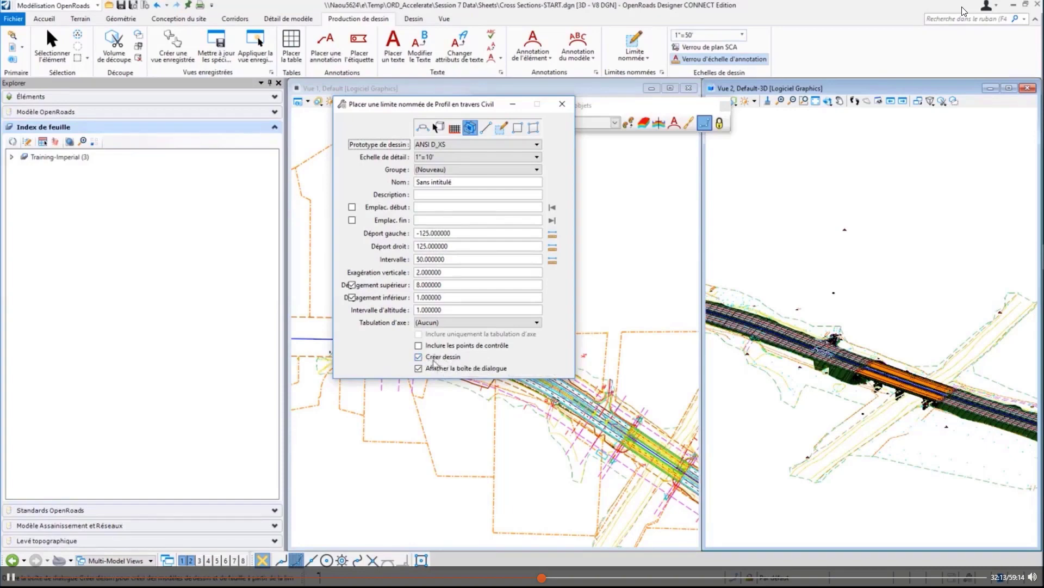
left_click(434, 358)
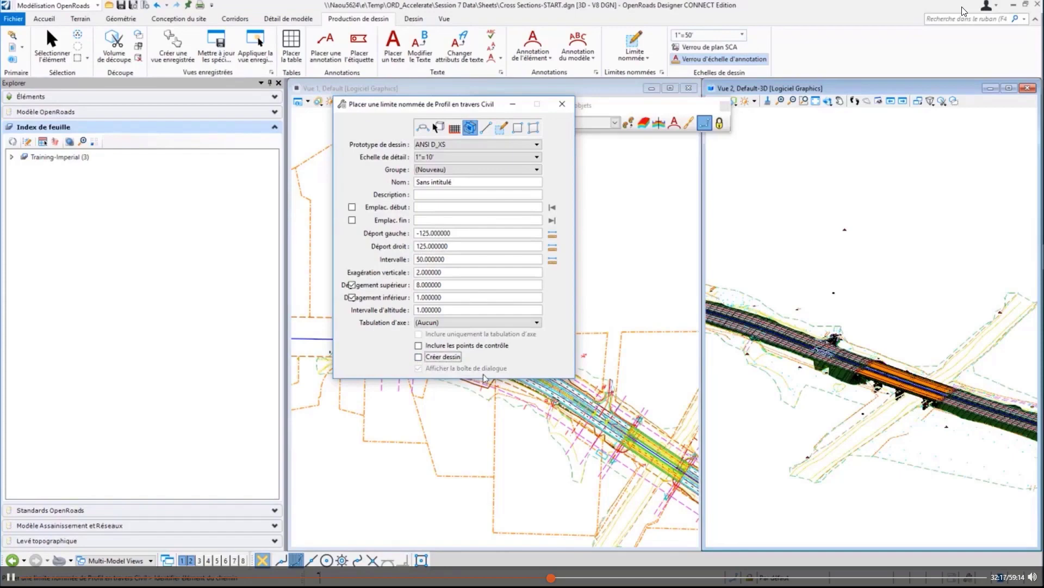
- Pick the HWY 72 alignment as the cross-section path and lock its start location at 505+00
left_click_drag(368, 104, 558, 104)
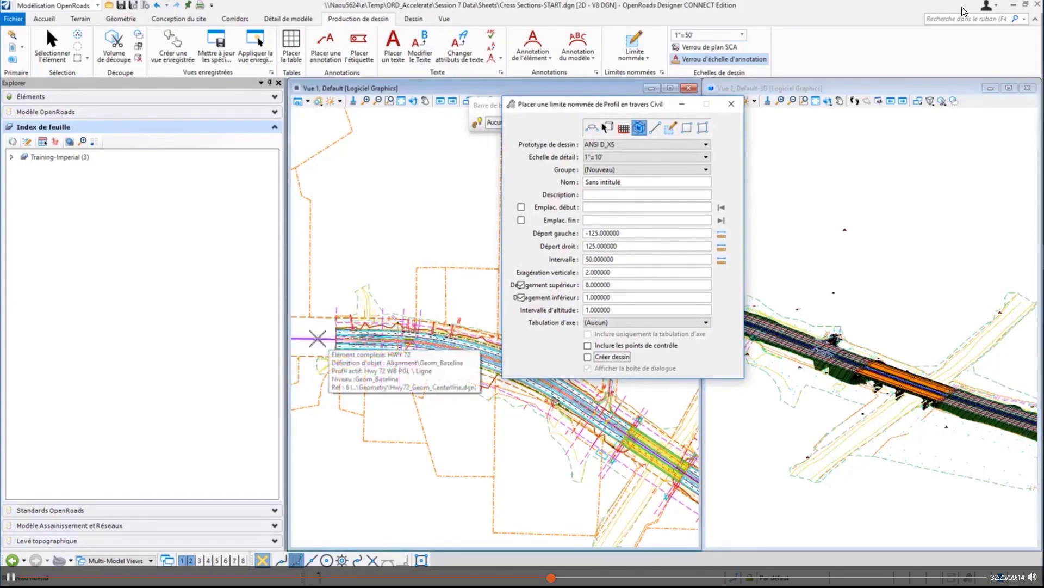
left_click(317, 340)
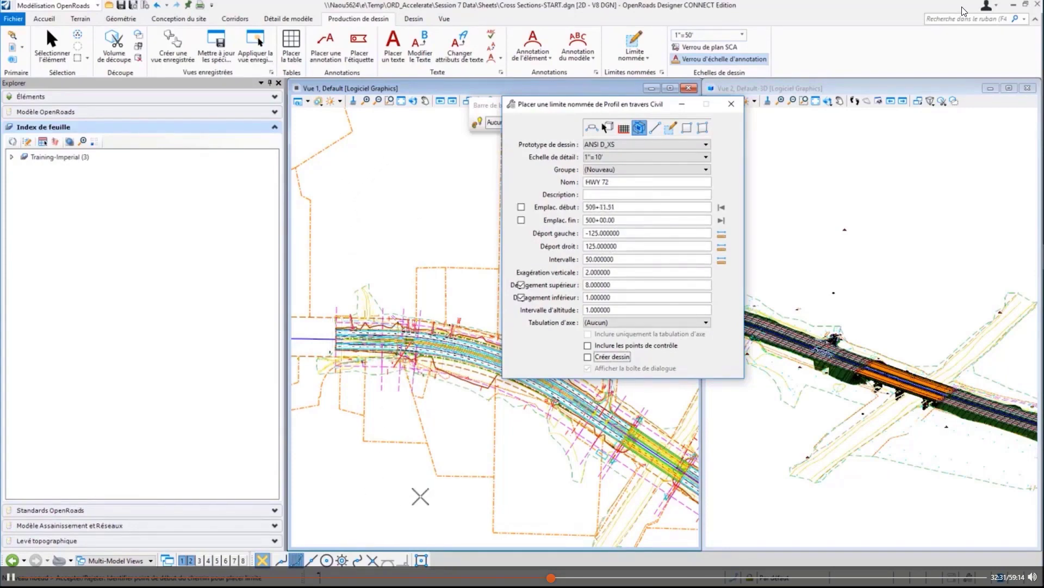
double_click(608, 207)
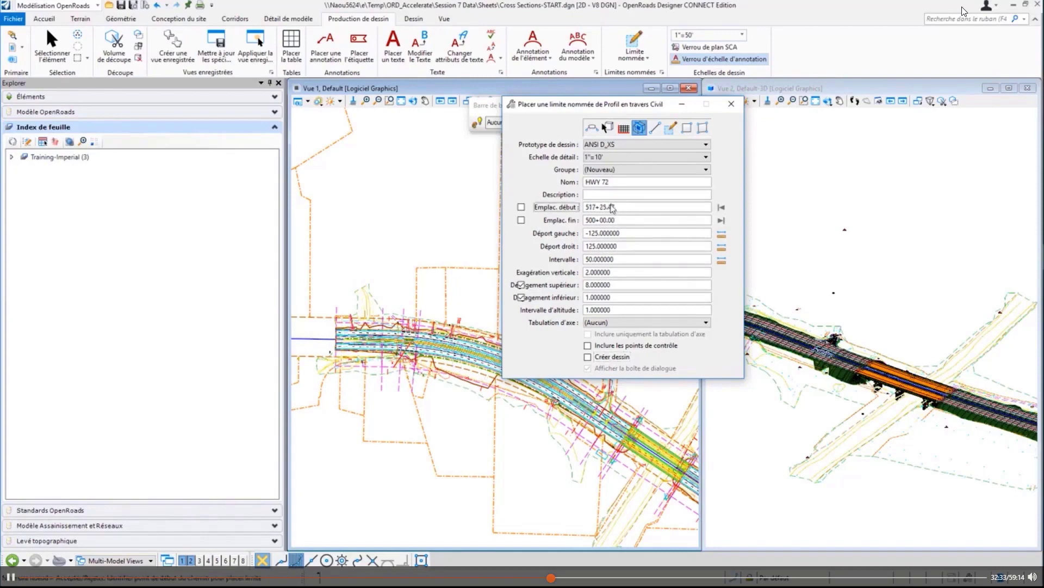
left_click_drag(614, 208, 585, 208)
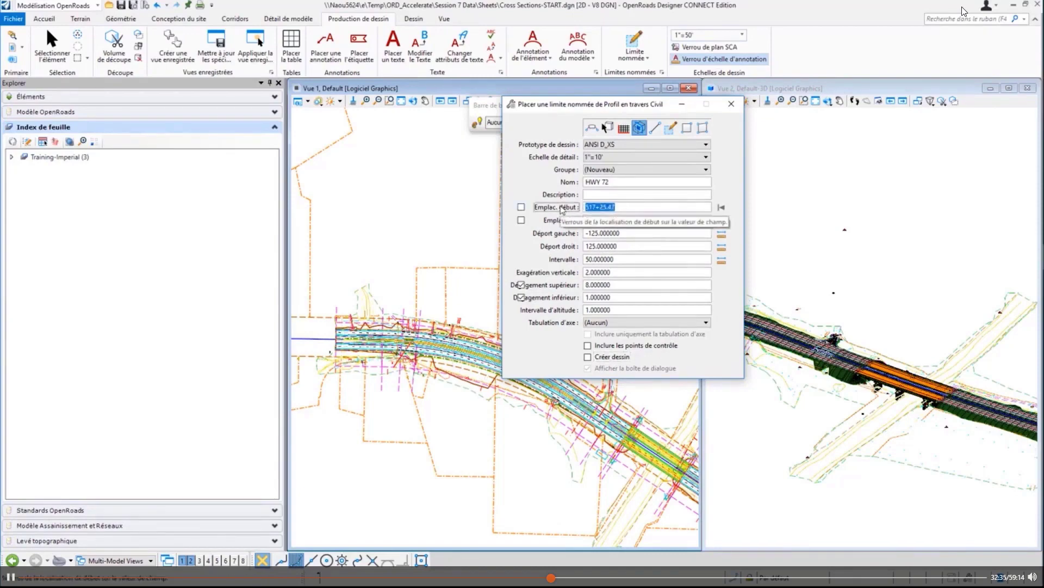
type("505+0")
key("Return")
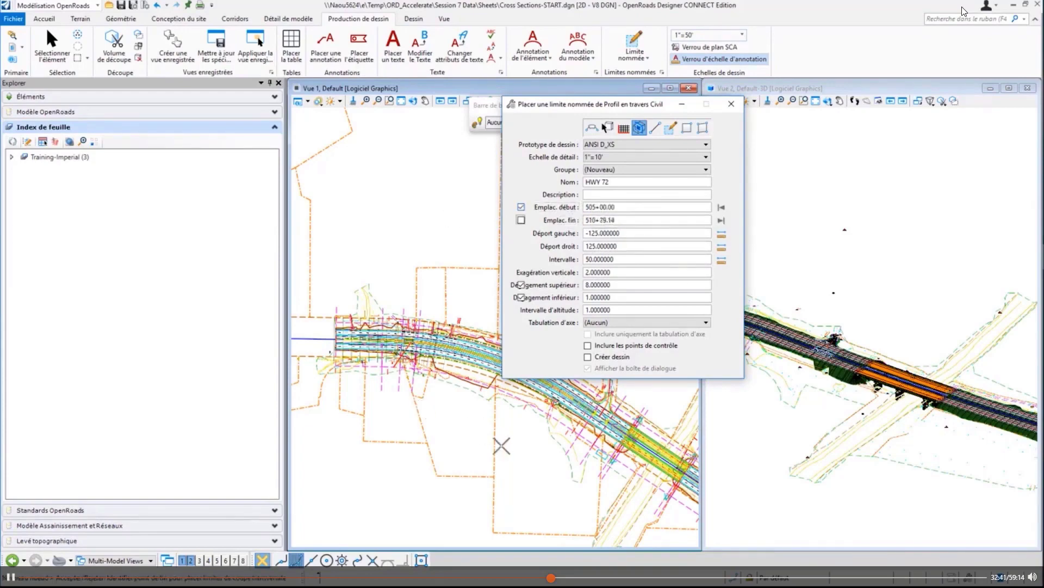
- Lock the end location at 543+00 and create the cross-section named boundaries along HWY 72
scroll(573, 490, "down", 1)
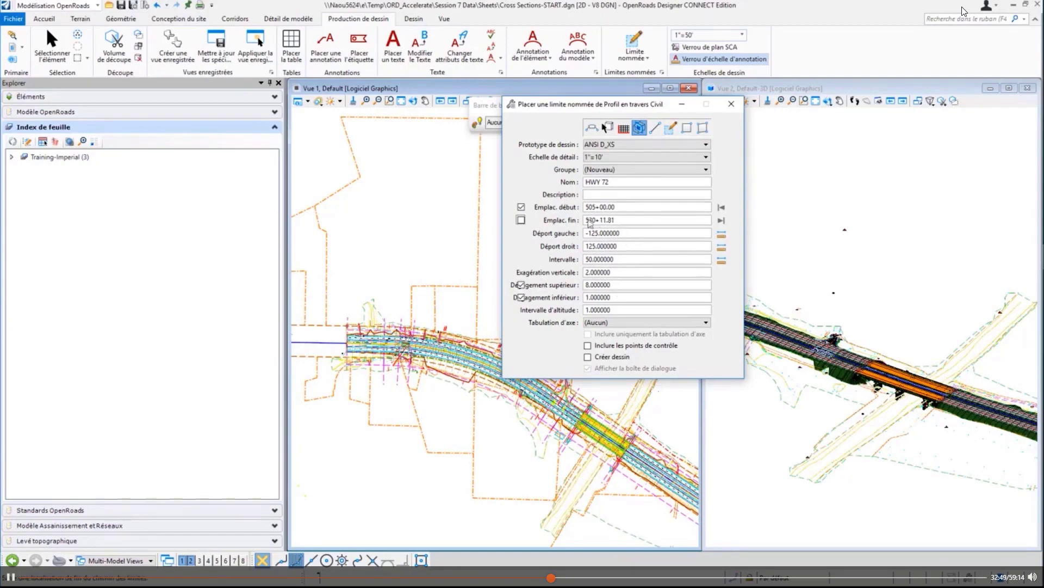
type("5")
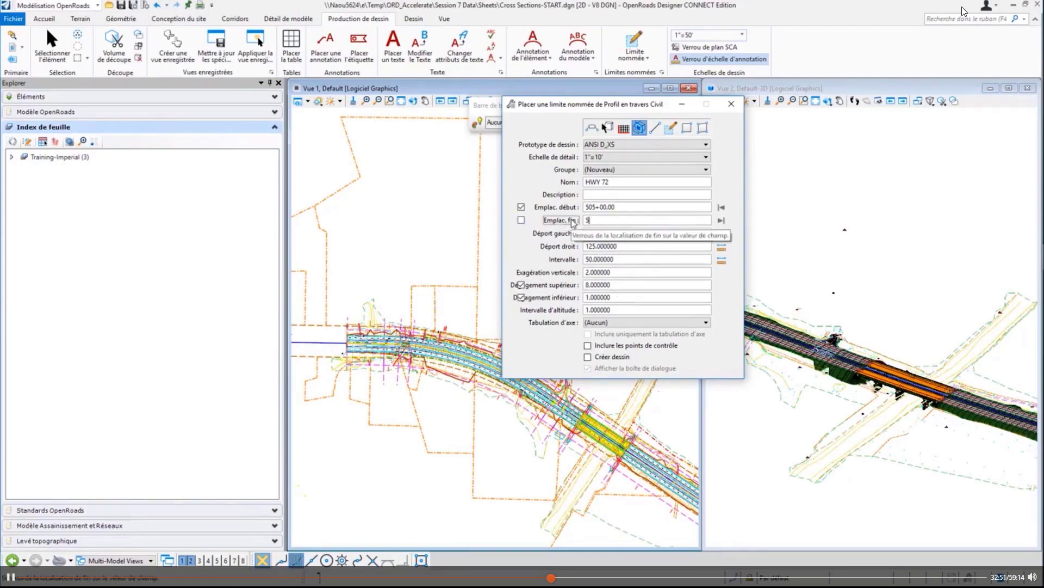
type("43+")
key("Tab")
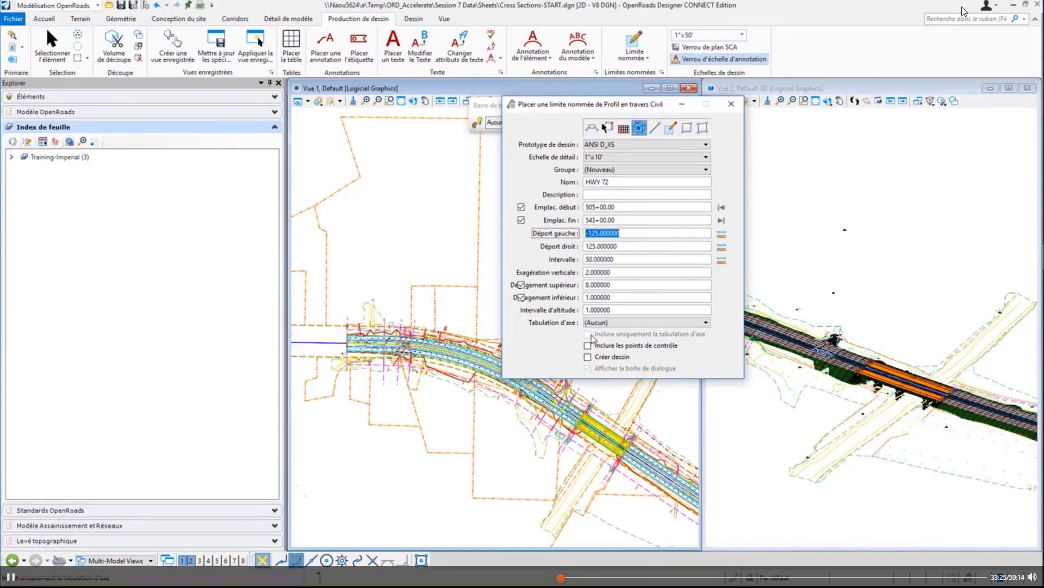
left_click(516, 442)
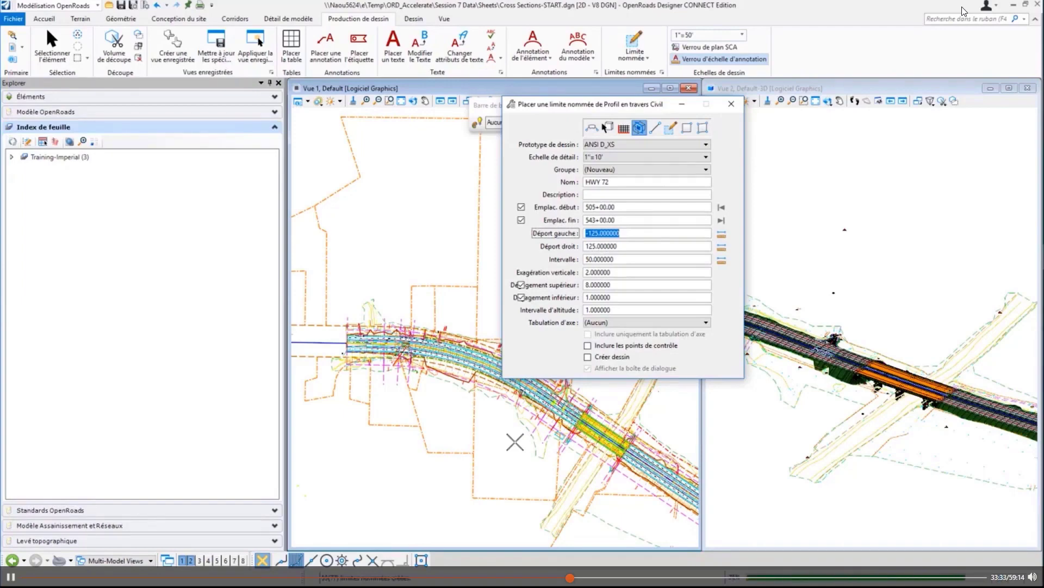
left_click(515, 442)
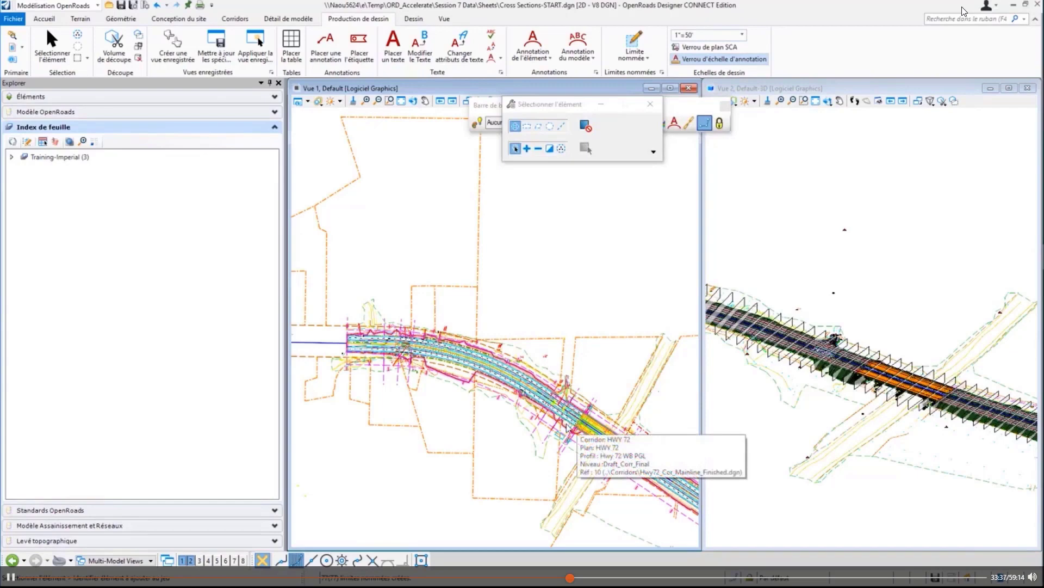
- Maximize the 3D view and examine the cross-section boundaries around the bridge, clearing the floating toolbars out of the way
left_click(892, 83)
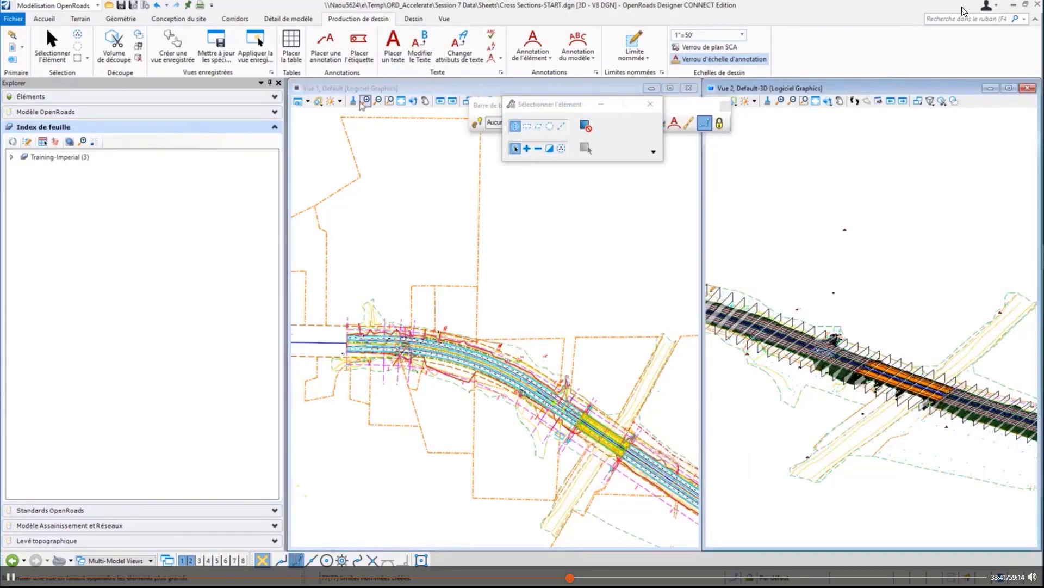
double_click(764, 92)
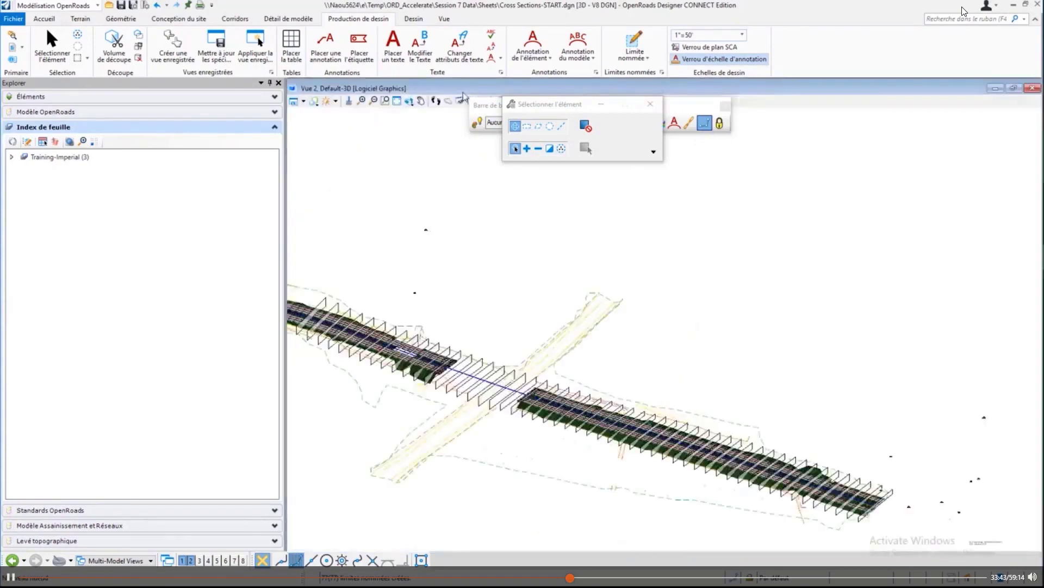
left_click(386, 101)
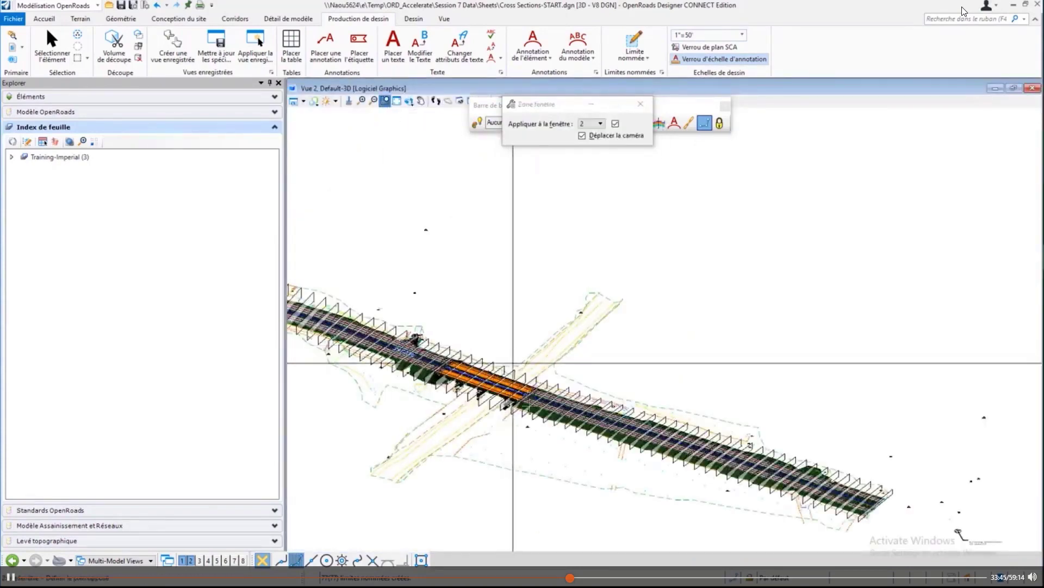
left_click(511, 357)
left_click(510, 421)
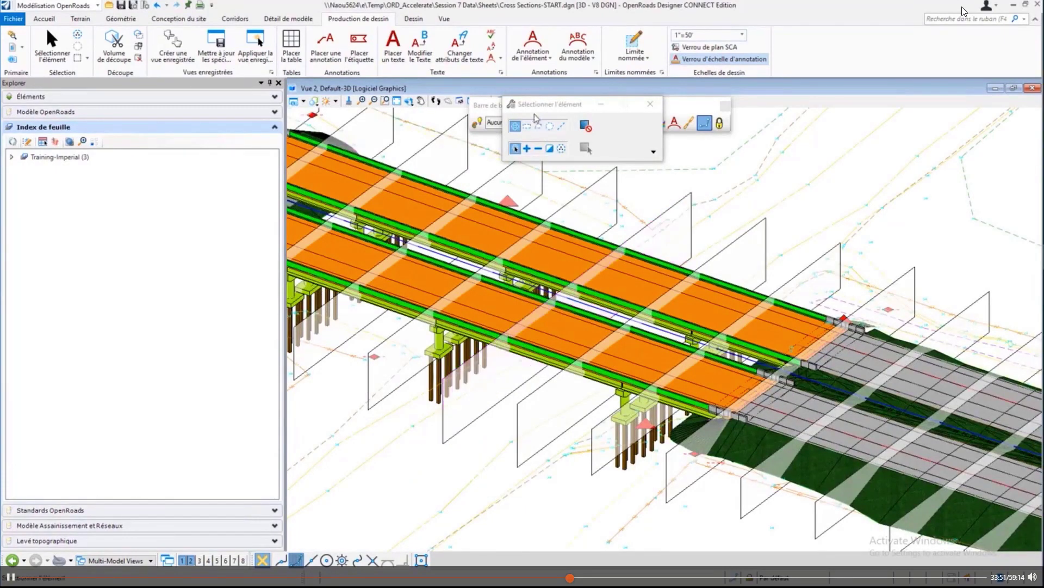
left_click_drag(584, 103, 919, 107)
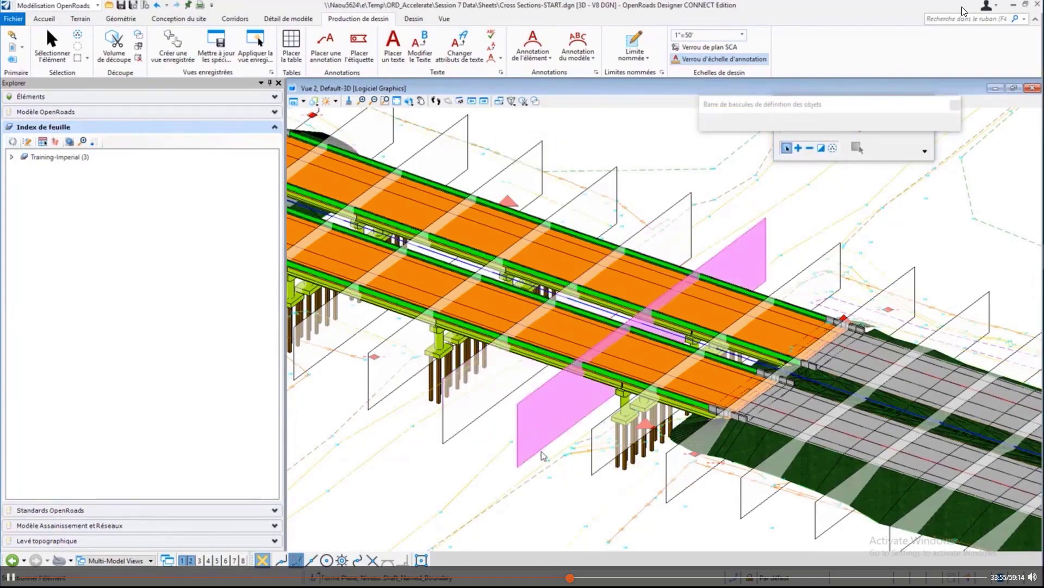
left_click(546, 455)
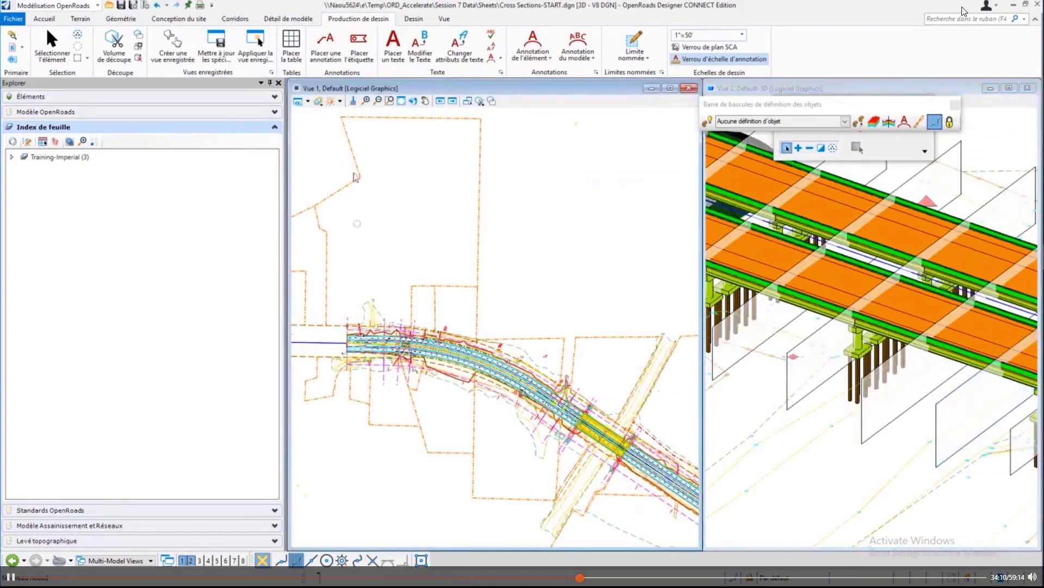
- Examine the start of the HWY 72 corridor in plan, including the survey linework on both sides of the roadway
left_click(390, 100)
left_click(337, 322)
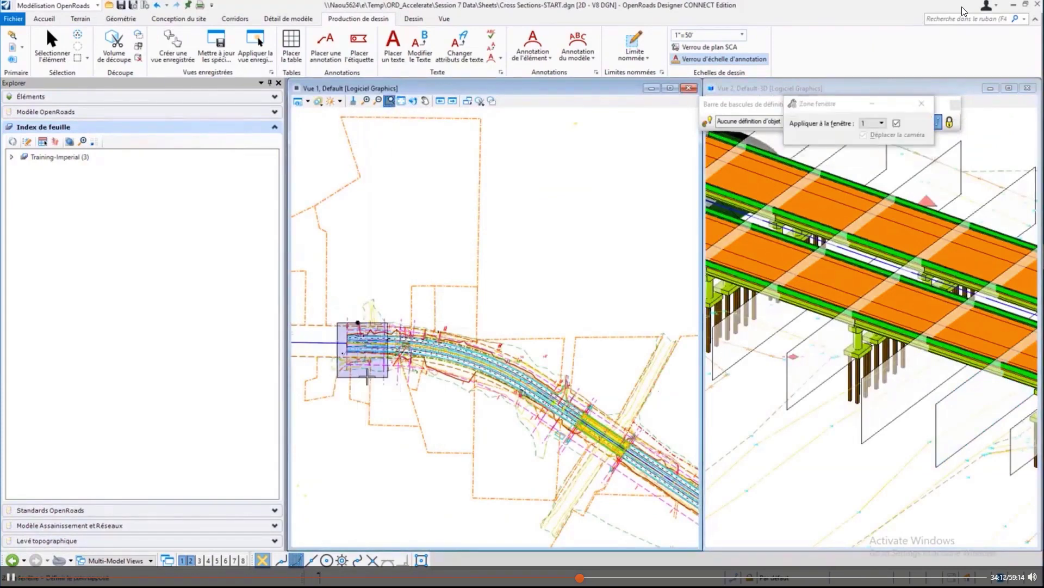
left_click(374, 383)
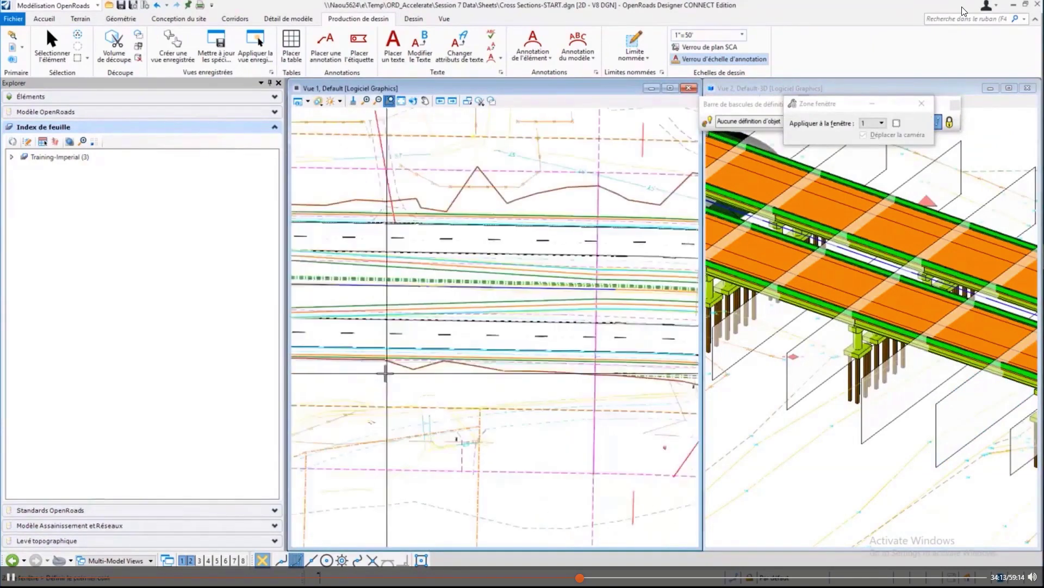
right_click(452, 376)
scroll(463, 329, "down", 1)
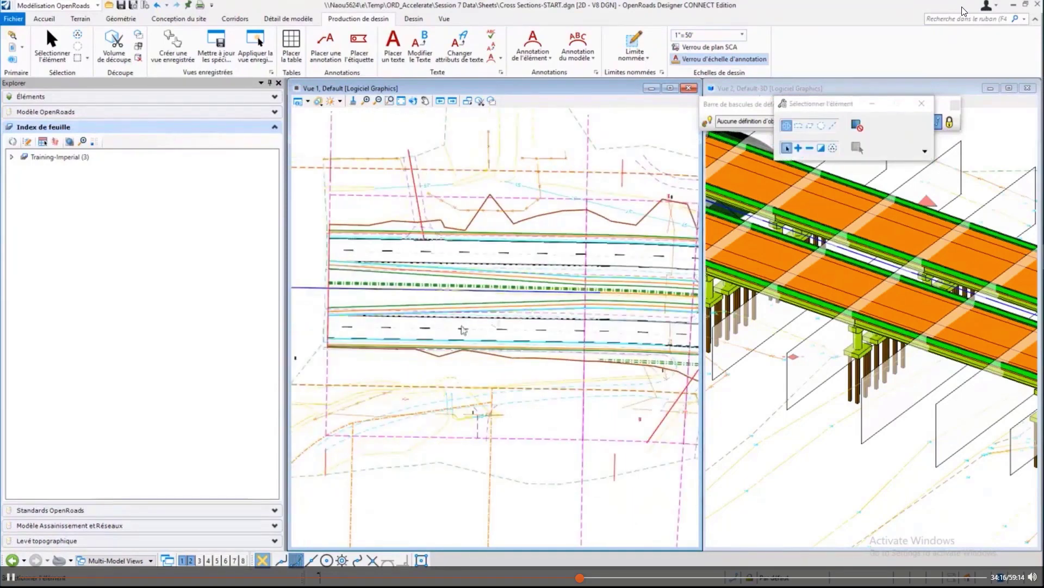
scroll(510, 183, "up", 1)
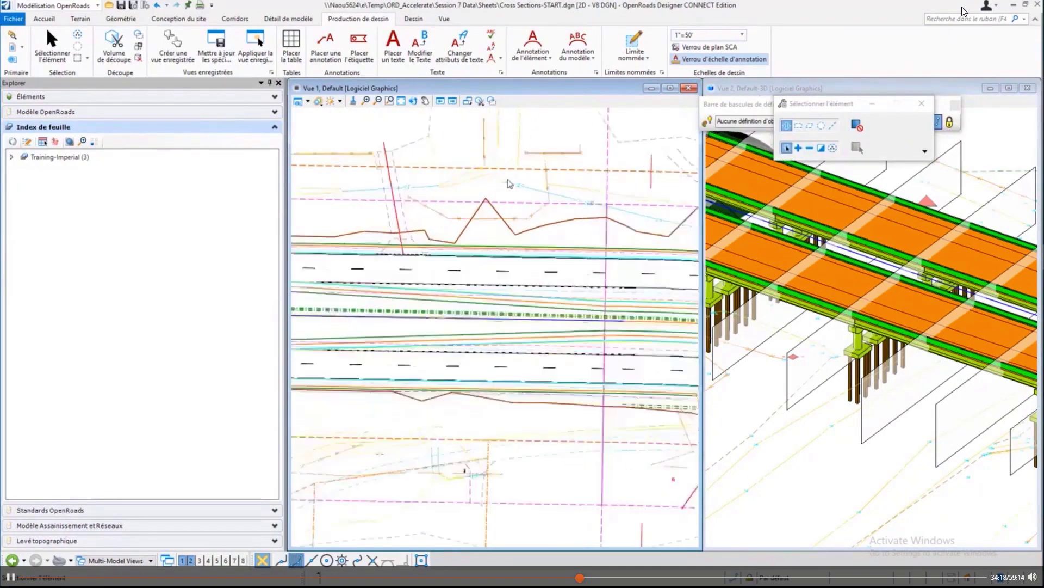
scroll(510, 183, "up", 2)
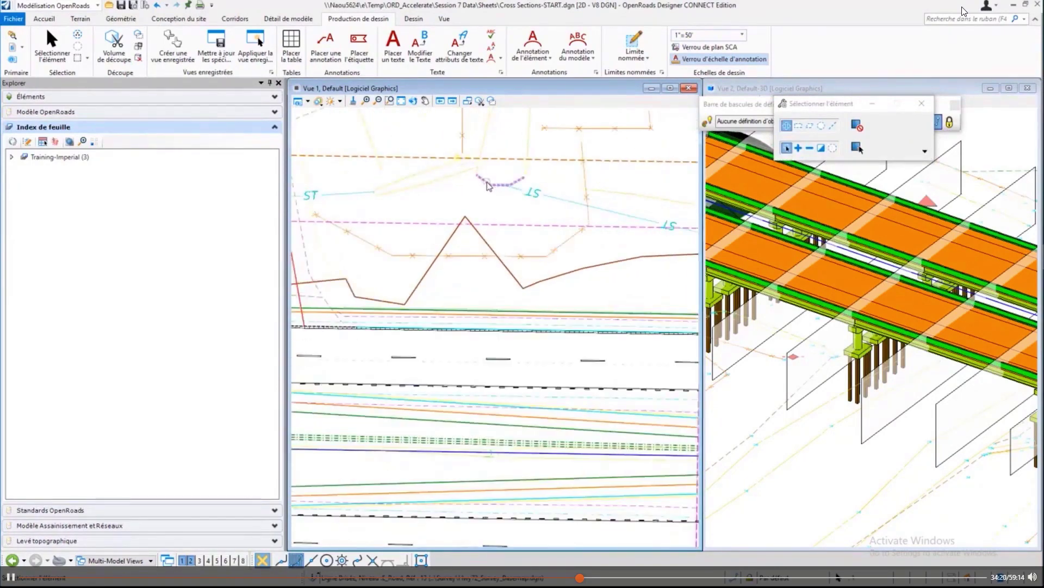
scroll(489, 188, "down", 1)
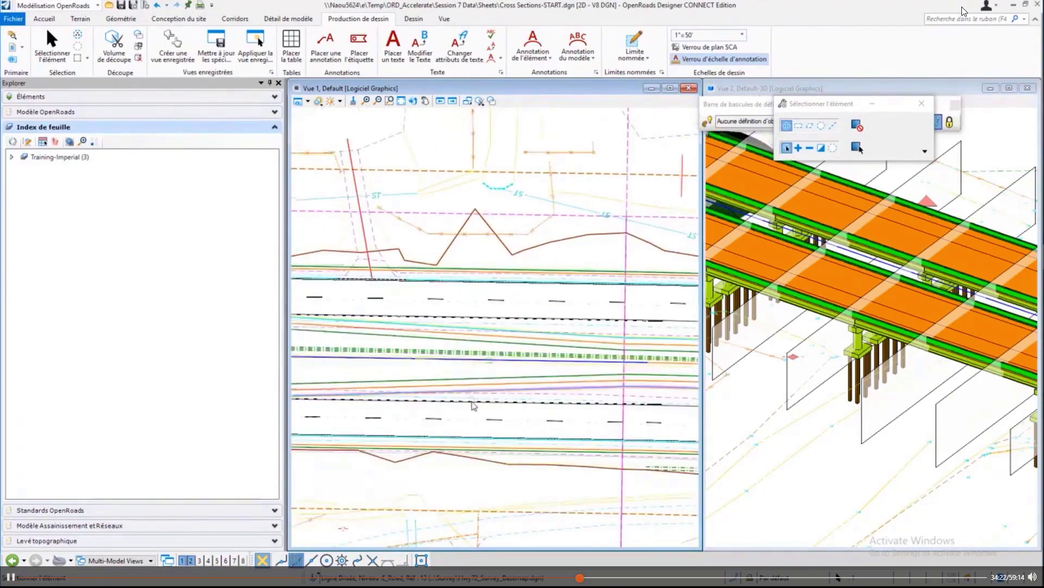
mouse_move(472, 403)
middle_mouse_down()
mouse_move(494, 320)
mouse_move(492, 336)
middle_mouse_up()
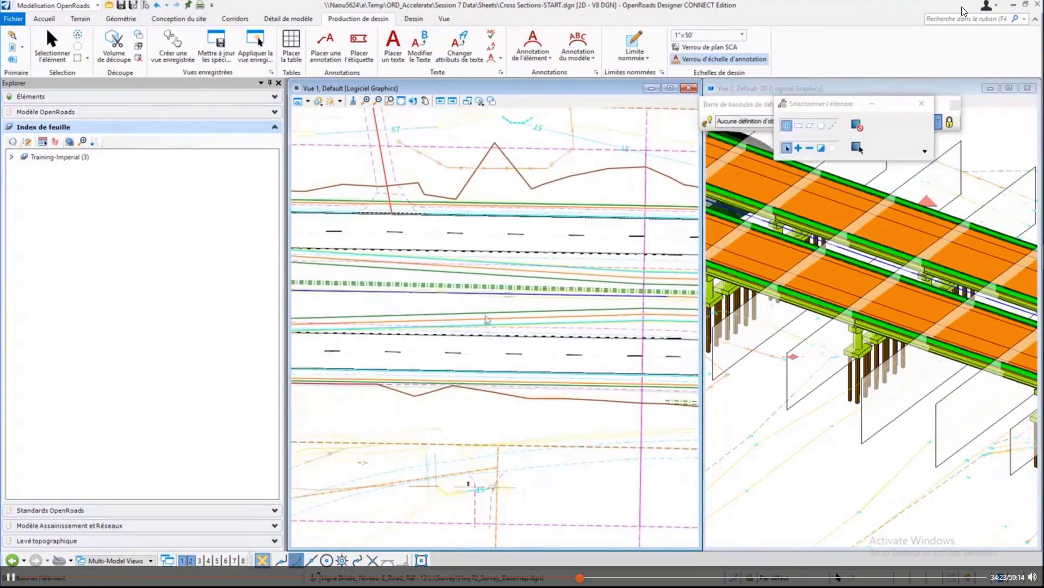
left_click(518, 129)
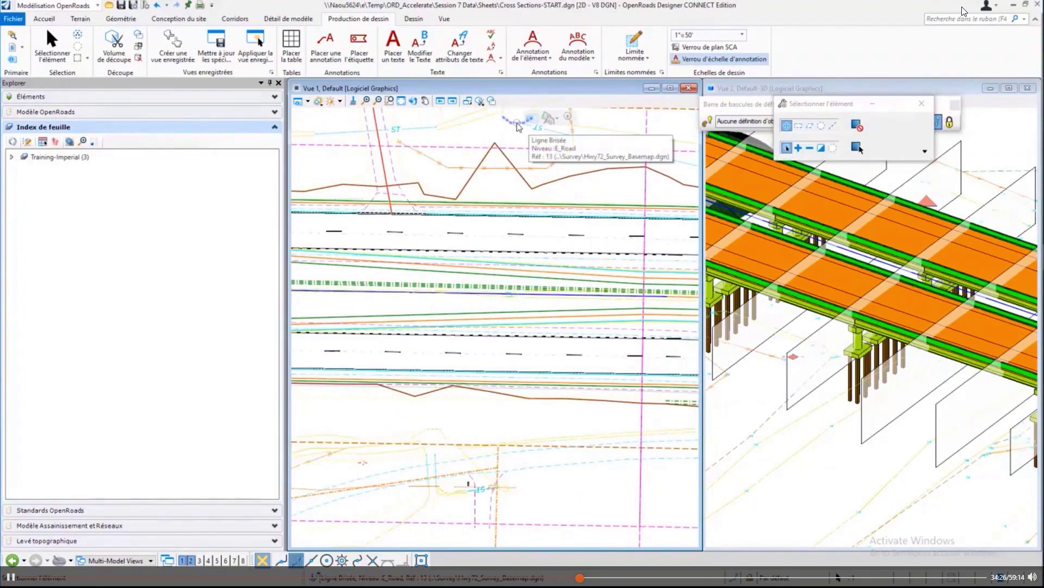
scroll(494, 238, "down", 1)
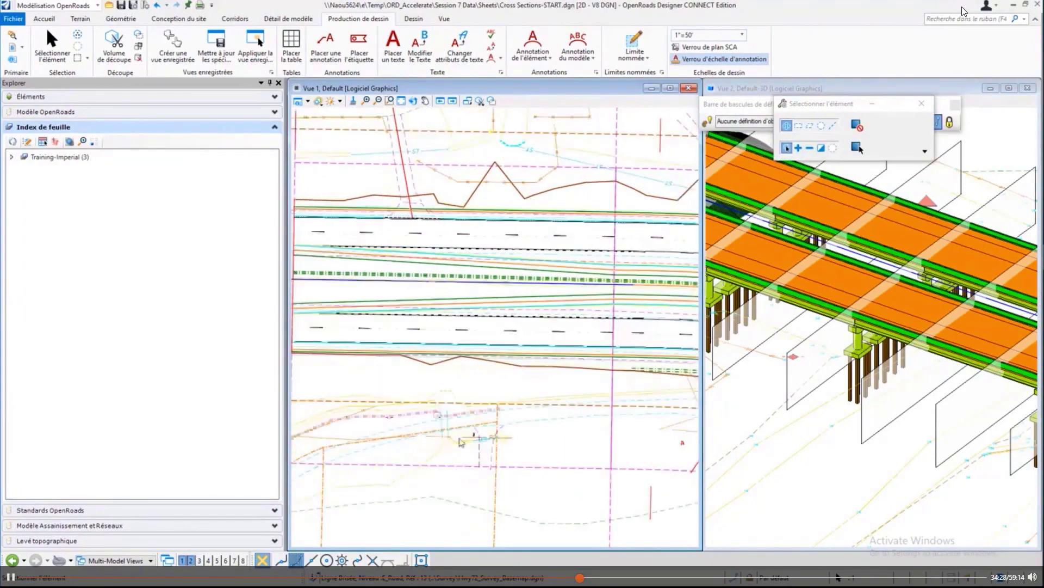
scroll(456, 436, "up", 4)
scroll(490, 333, "down", 3)
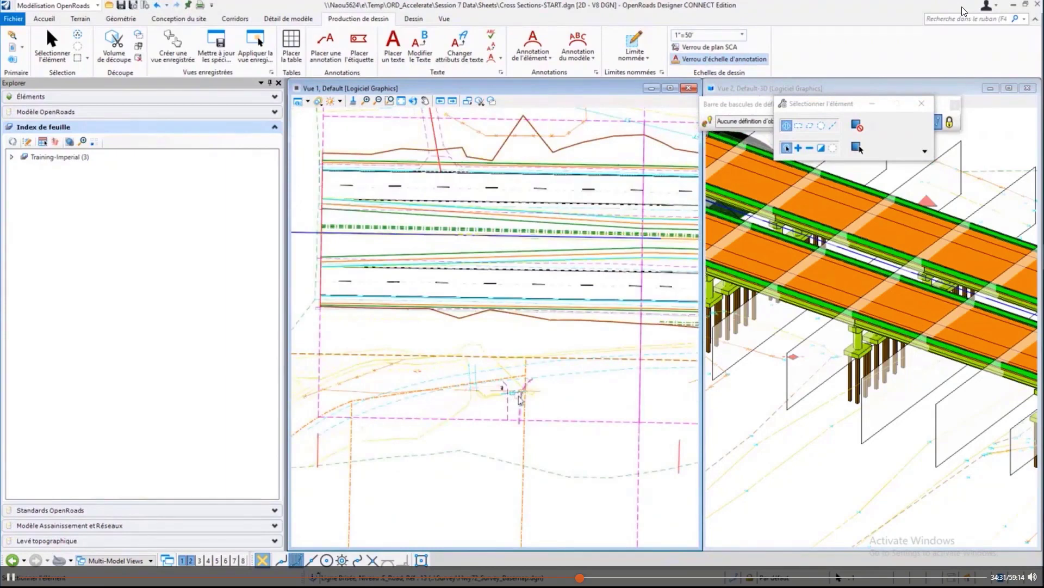
scroll(520, 399, "up", 3)
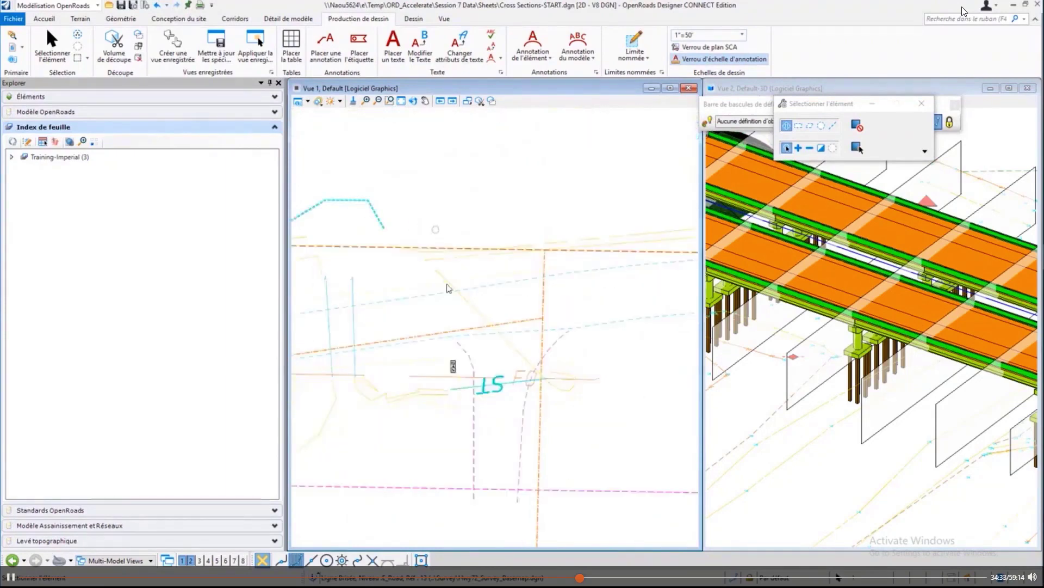
scroll(582, 449, "down", 1)
scroll(577, 428, "down", 2)
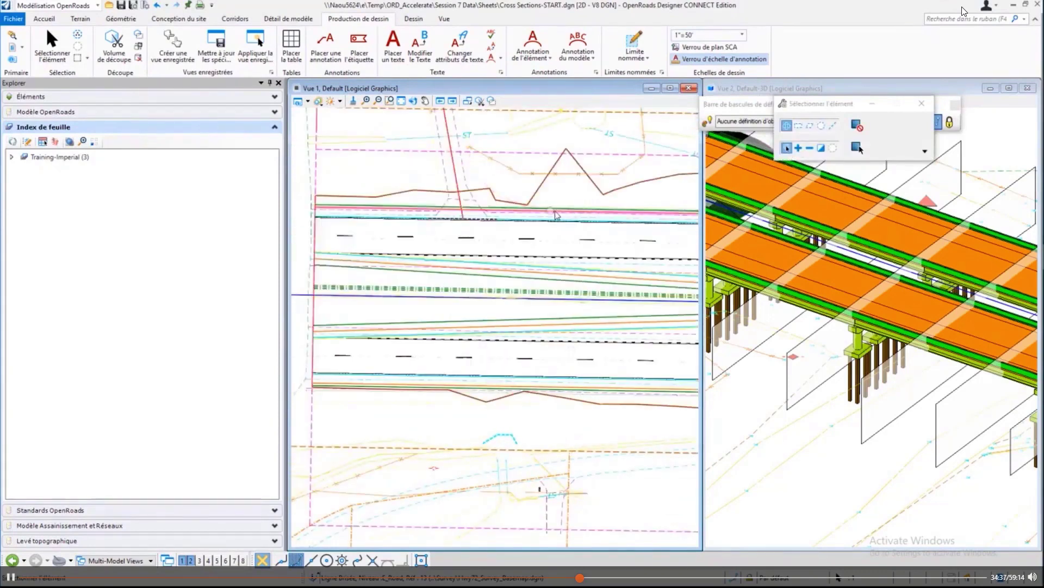
middle_click_drag(545, 264, 438, 288)
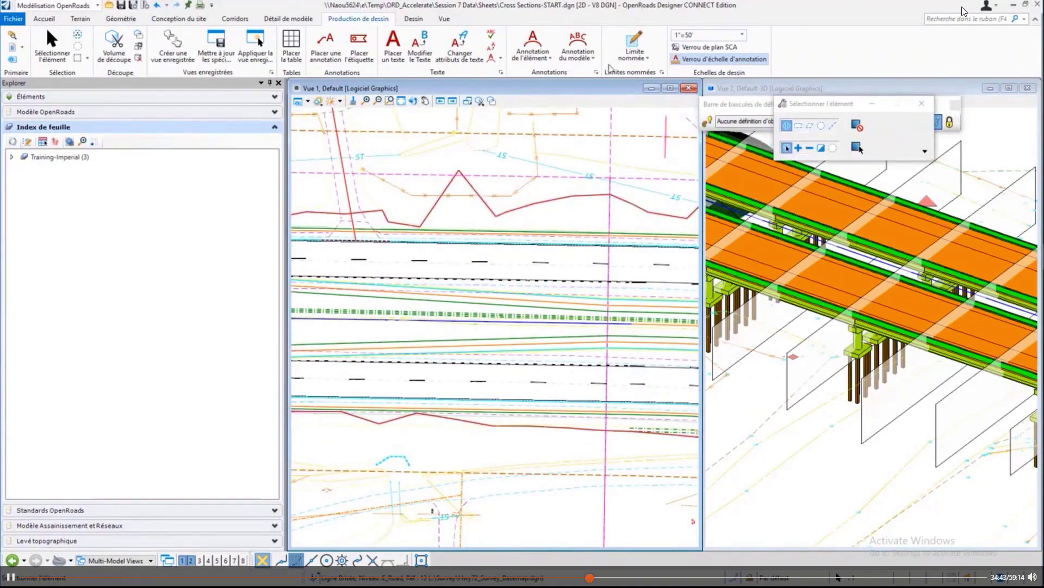
- Place a skewed two-point cross-section named boundary in the HWY 72 group, across the roadway between the cyan survey lines near the corridor start
left_click(634, 43)
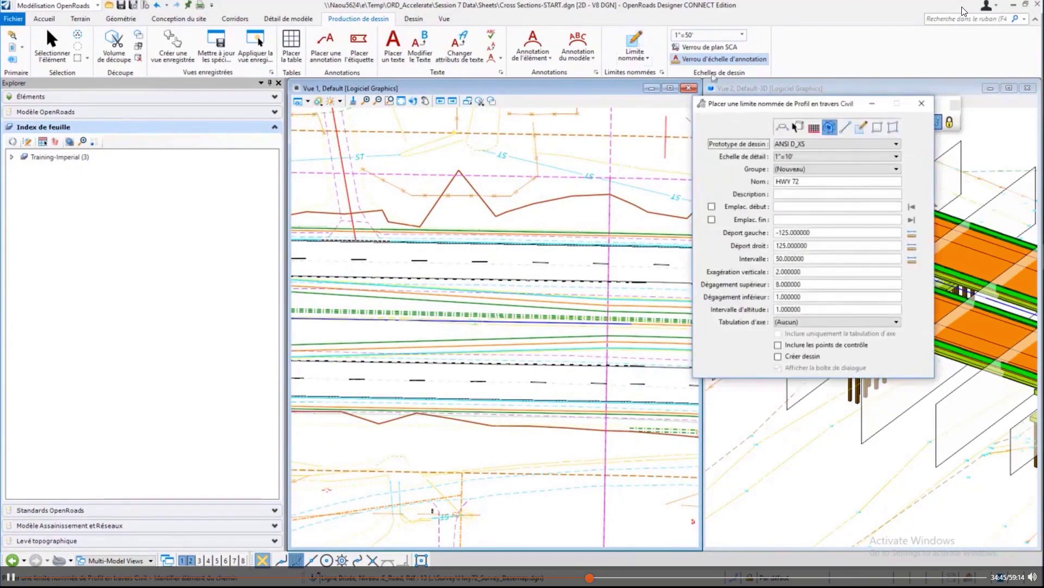
left_click(845, 128)
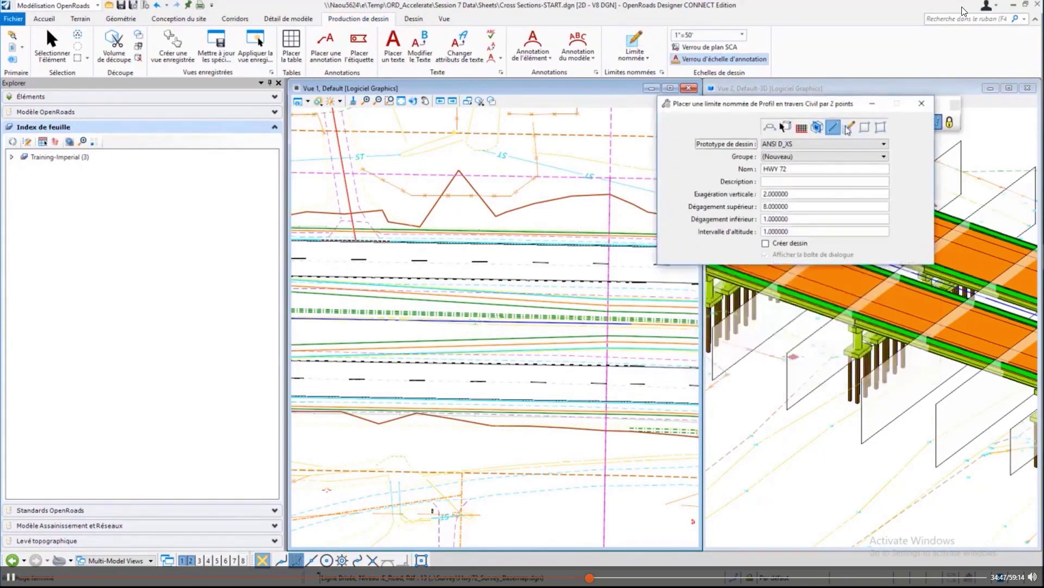
left_click(783, 157)
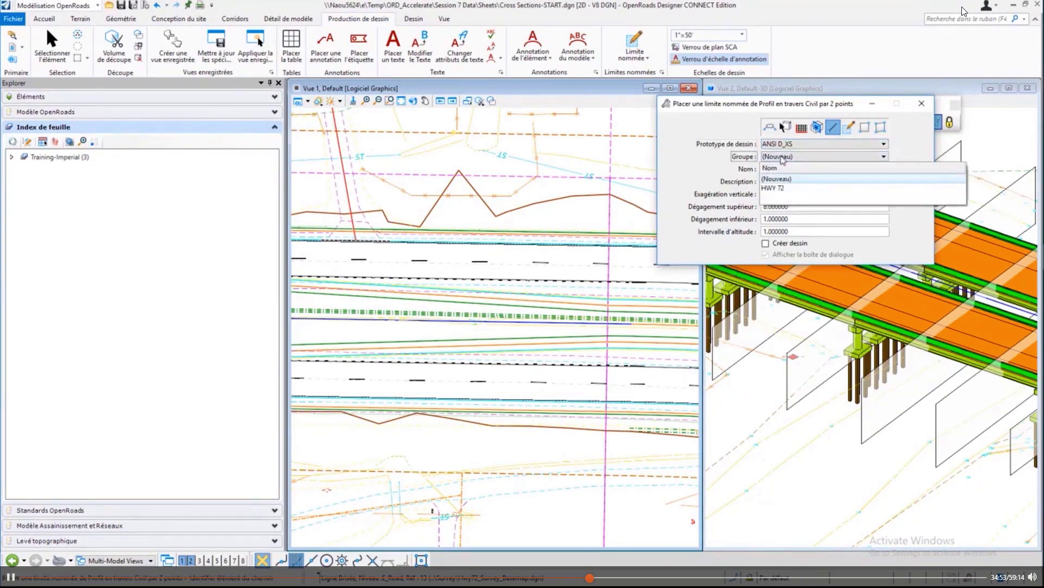
left_click(776, 188)
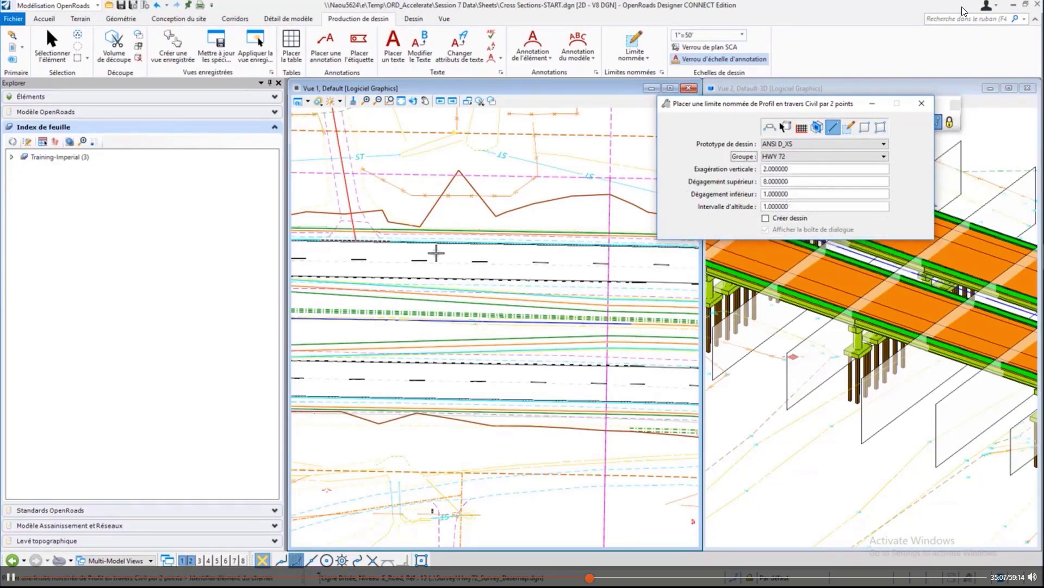
left_click(478, 323)
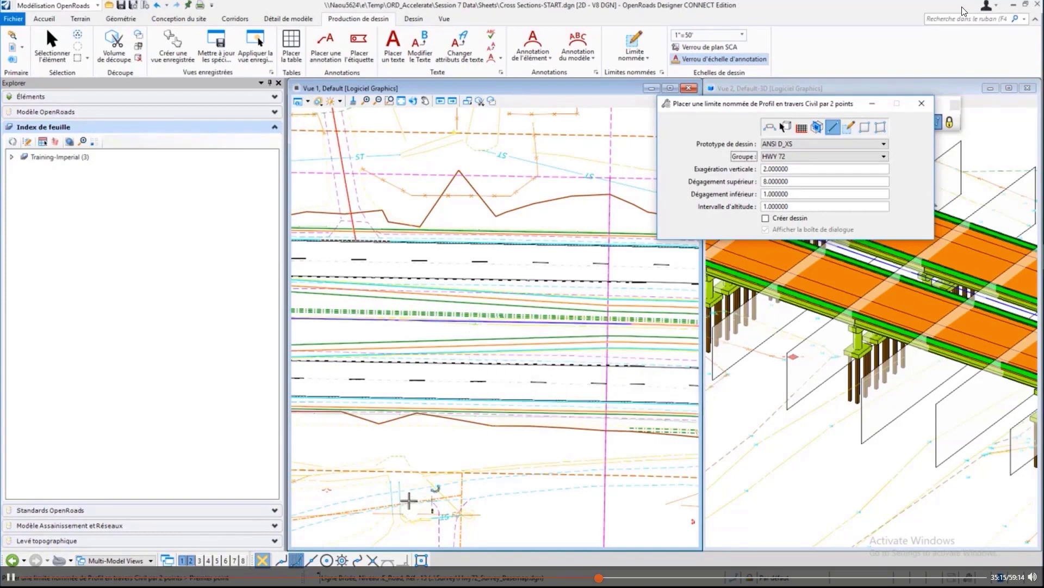
left_click(396, 464)
left_click(482, 141)
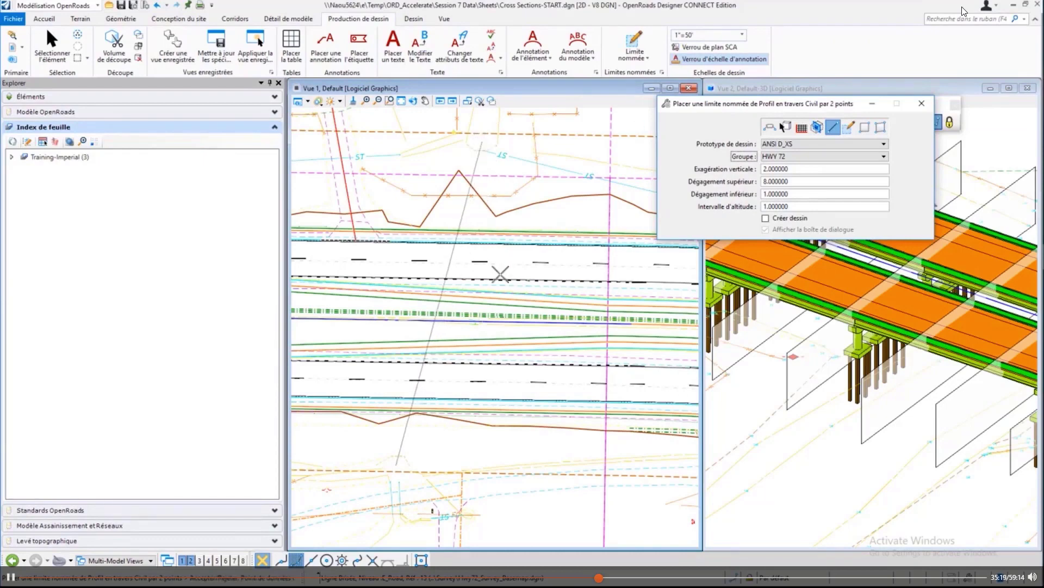
left_click(492, 277)
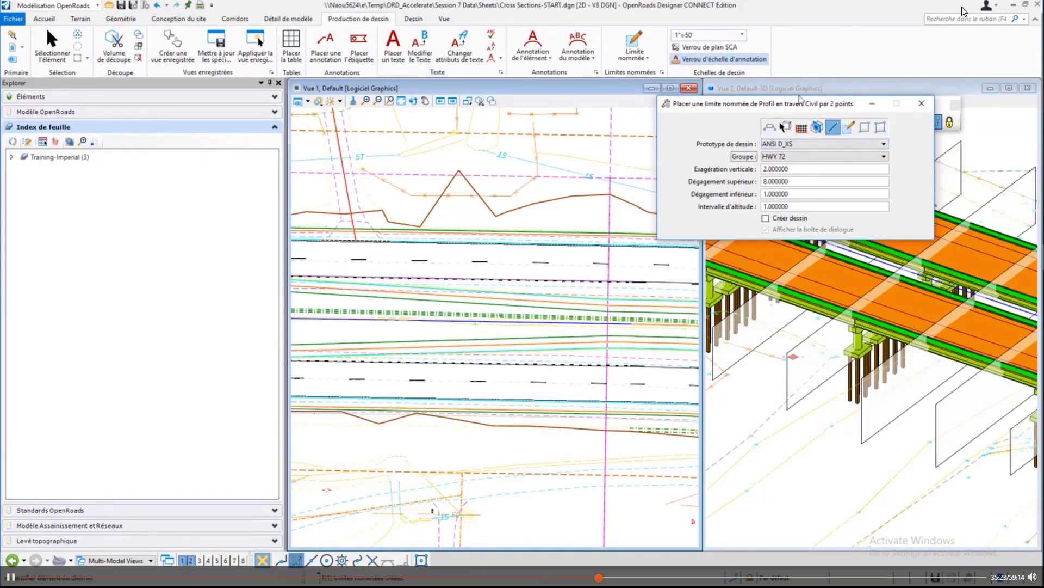
- Inspect the skewed cross-section boundary near the HWY 72 corridor start in a maximized 3D view, then restore the side-by-side views
left_click(801, 89)
scroll(956, 415, "down", 3)
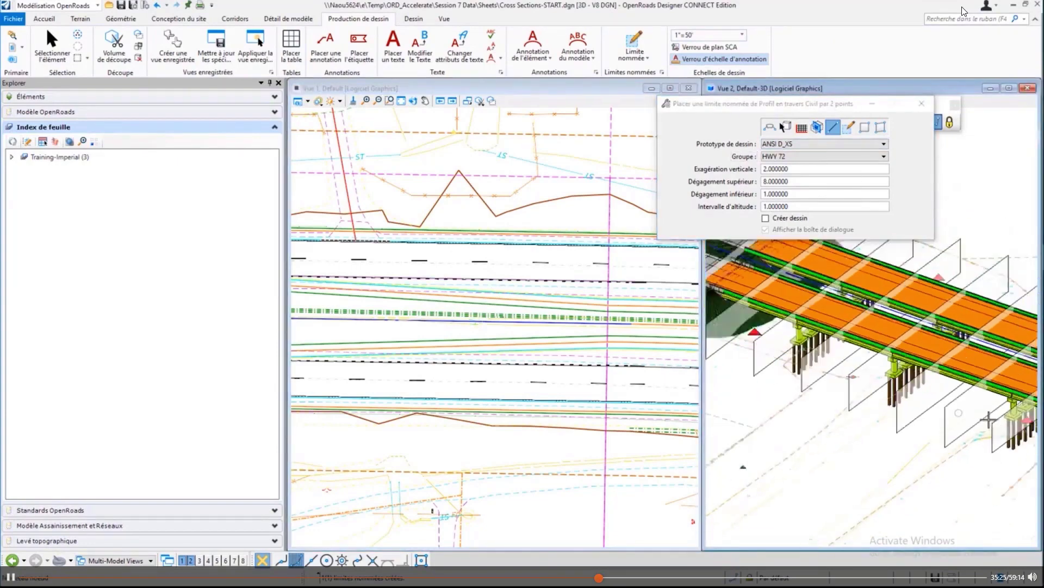
scroll(990, 418, "down", 4)
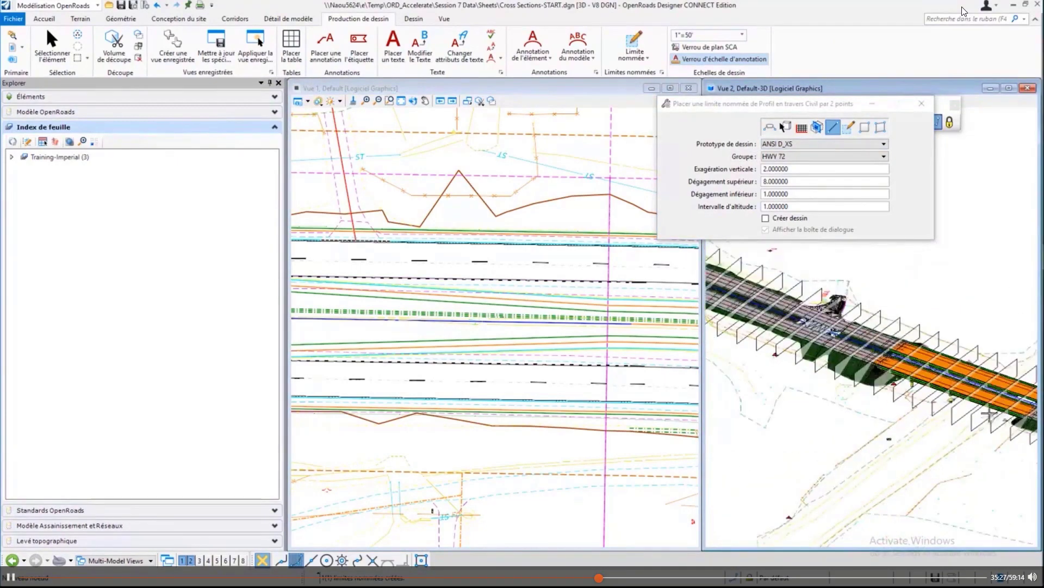
scroll(865, 321, "down", 2)
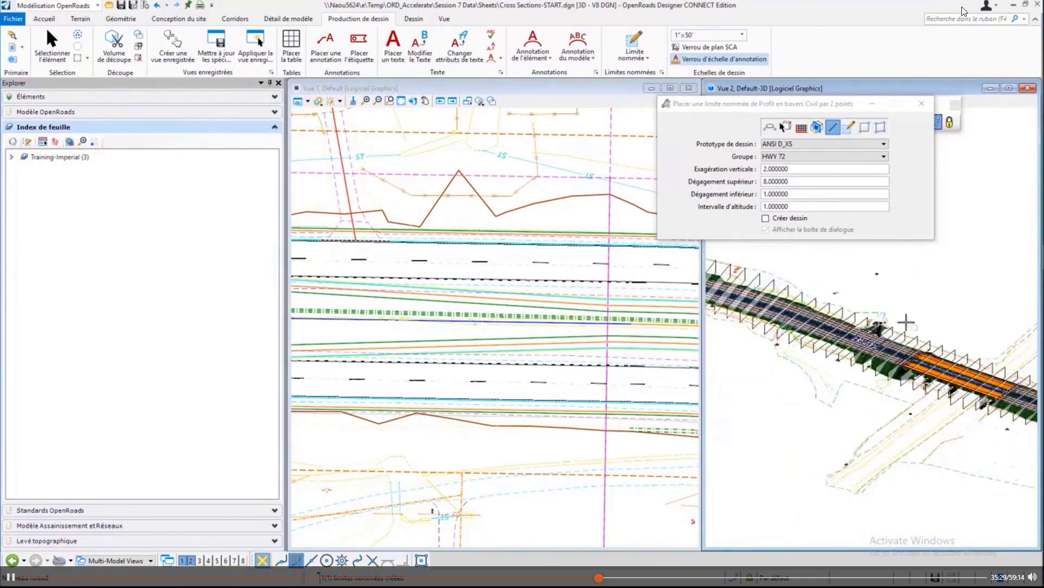
middle_click_drag(843, 287, 964, 411)
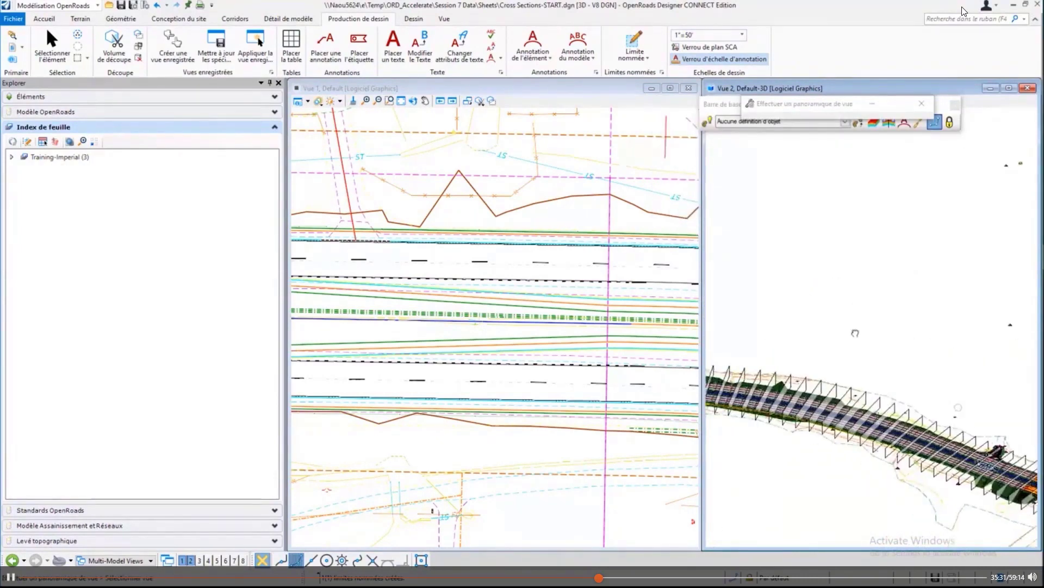
double_click(875, 89)
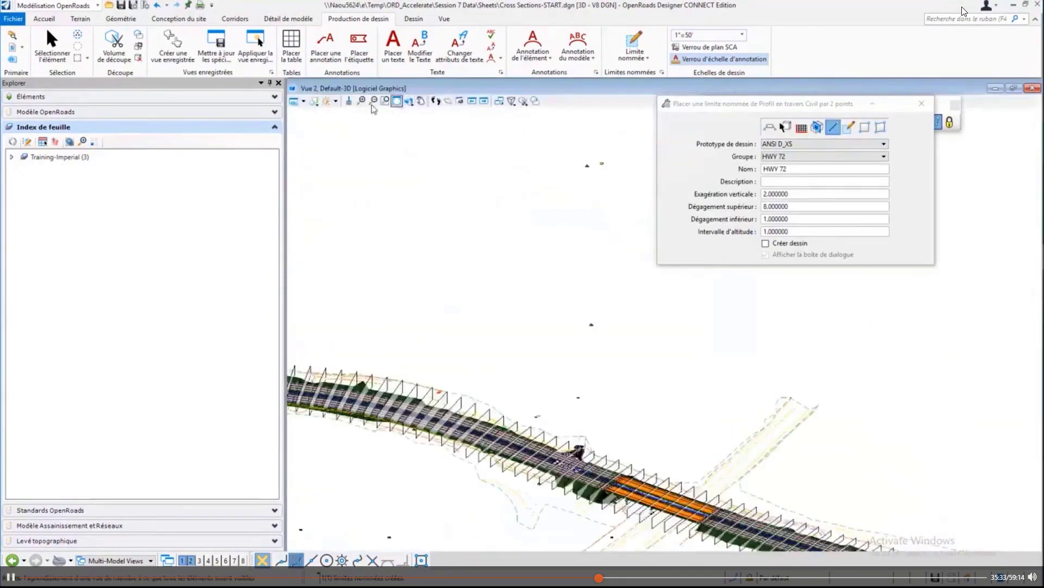
left_click(385, 101)
left_click(306, 221)
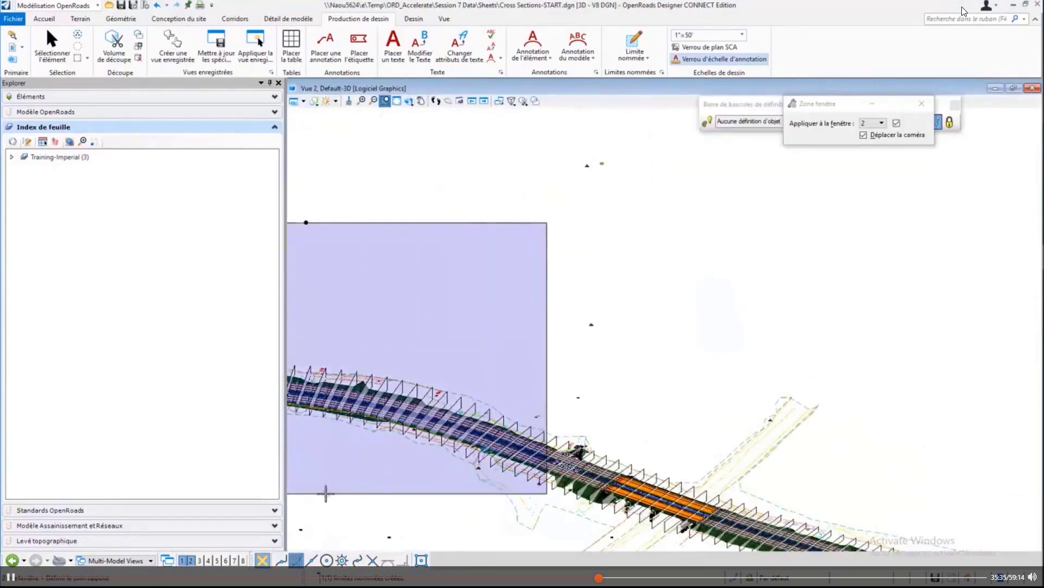
left_click(325, 494)
left_click(327, 341)
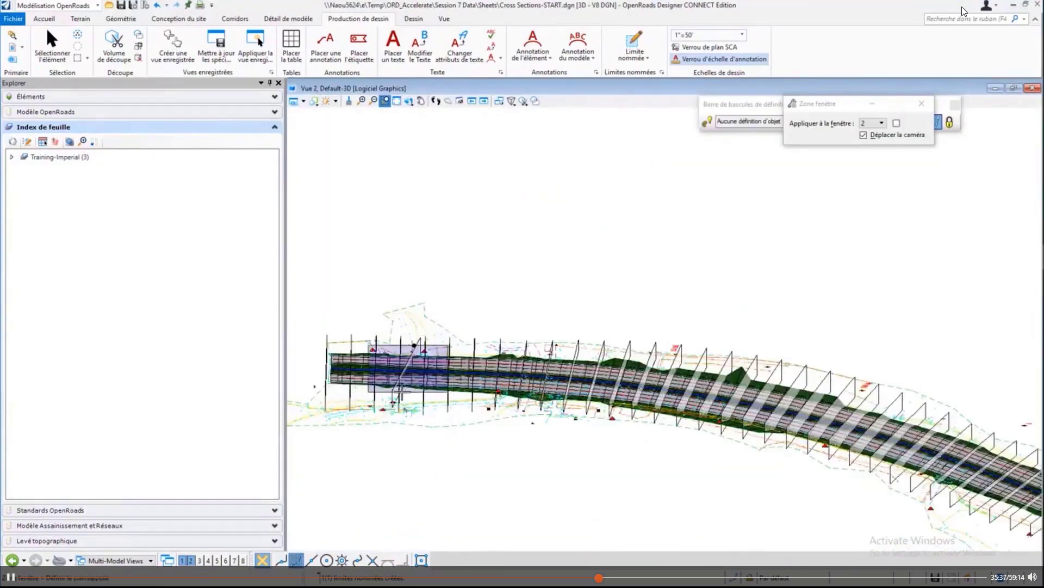
left_click(402, 390)
right_click(622, 268)
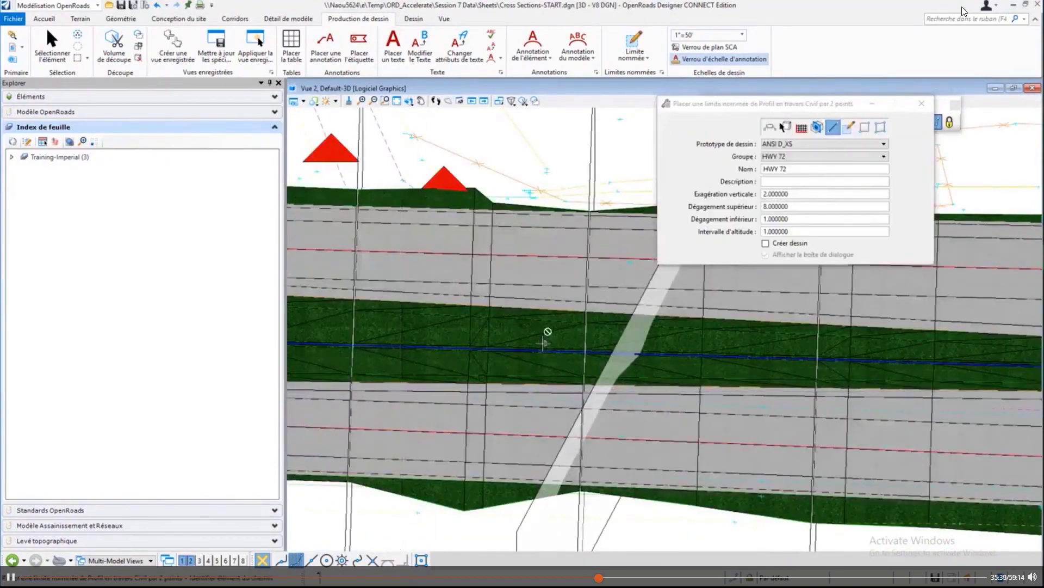
scroll(544, 344, "down", 1)
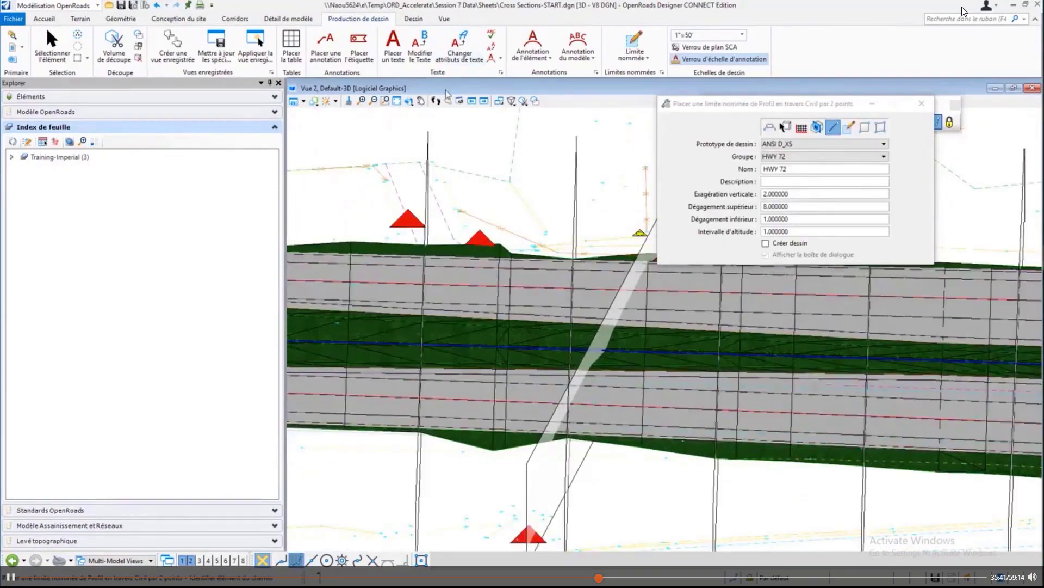
double_click(419, 90)
- Follow HWY 72 in the plan view and examine the area where the roadway meets the start of the bridge
left_click(419, 91)
scroll(362, 242, "down", 3)
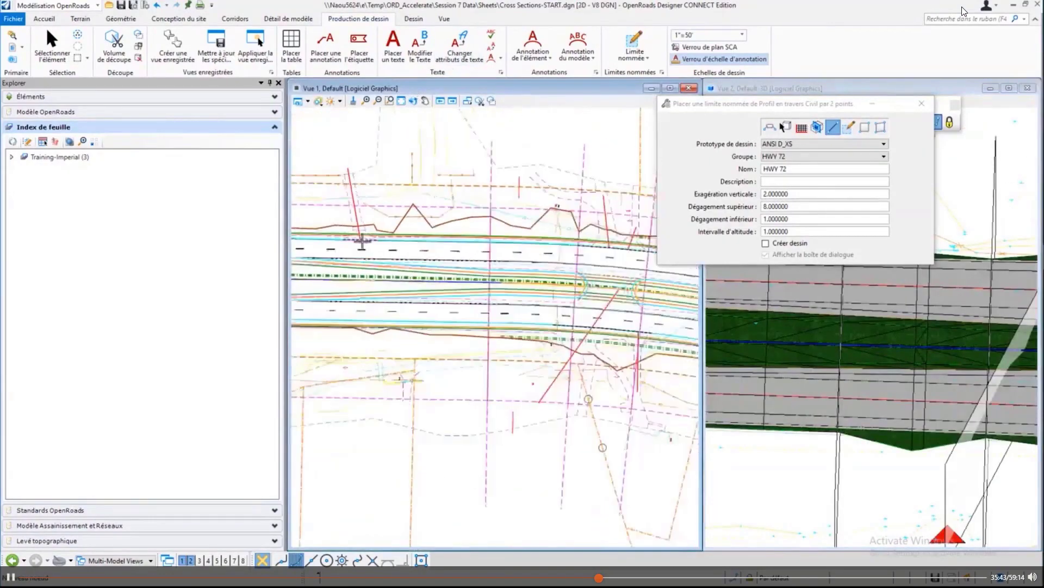
middle_click_drag(544, 303, 359, 231)
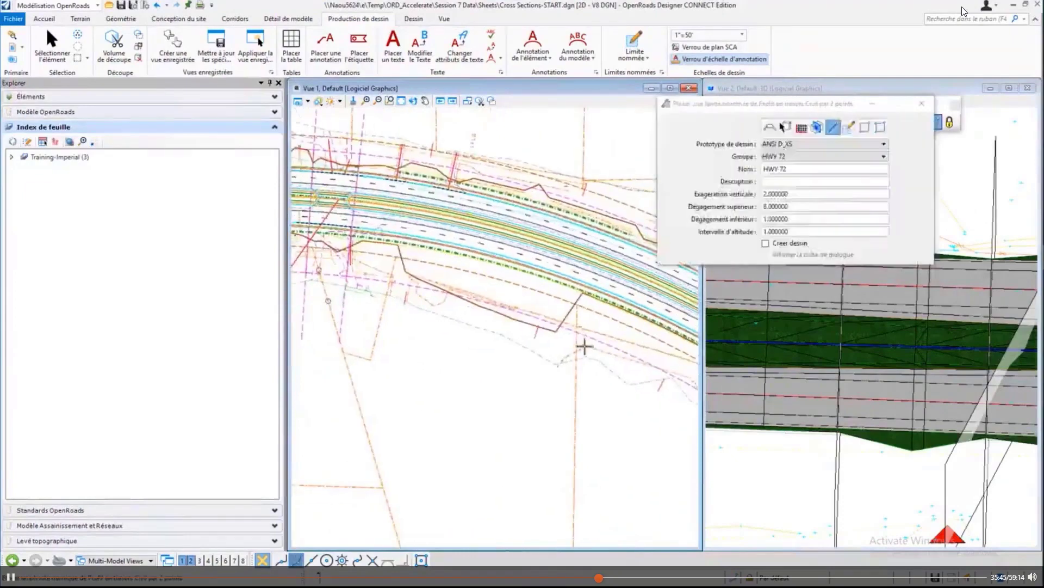
middle_click_drag(586, 346, 370, 324)
middle_click_drag(545, 352, 459, 312)
middle_click_drag(635, 415, 533, 373)
mouse_move(473, 392)
middle_mouse_down()
mouse_move(539, 367)
mouse_move(492, 345)
mouse_move(395, 228)
middle_mouse_up()
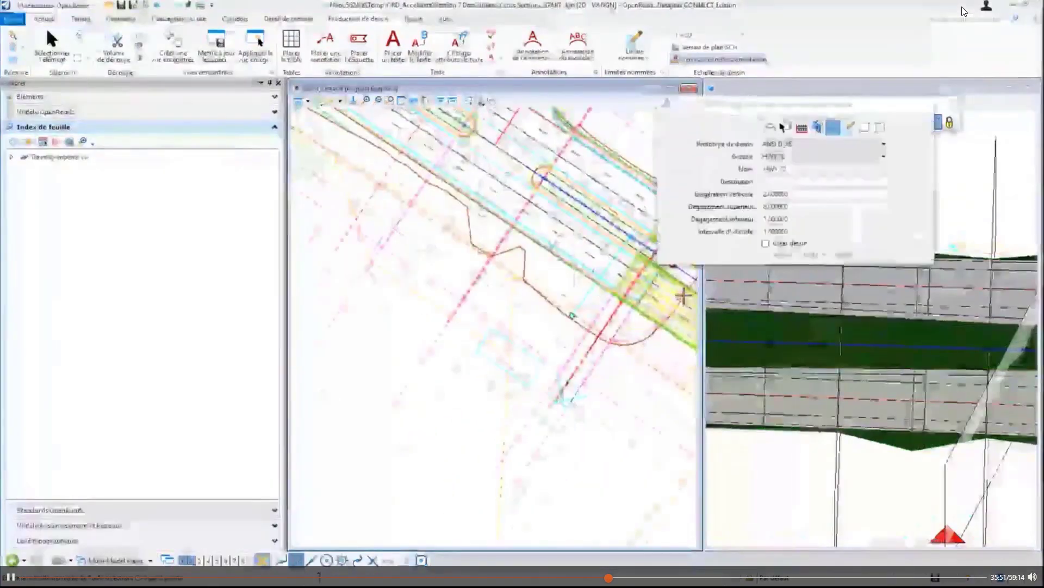
middle_click_drag(621, 287, 495, 385)
scroll(495, 385, "up", 2)
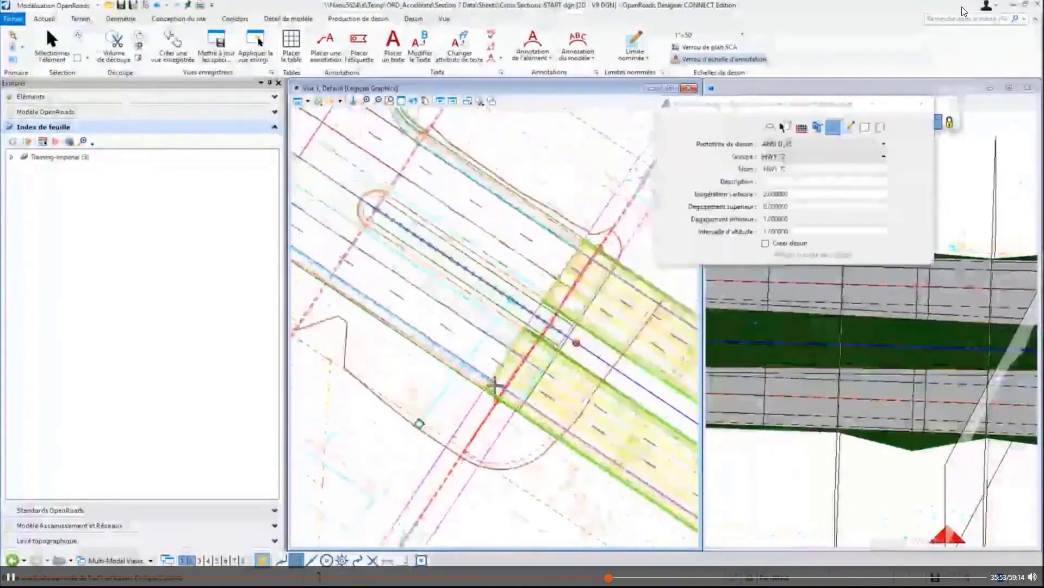
scroll(495, 385, "up", 2)
- Place a second skewed two-point cross-section named boundary in the HWY 72 group, along the cyan line just before the bridge
key("Escape")
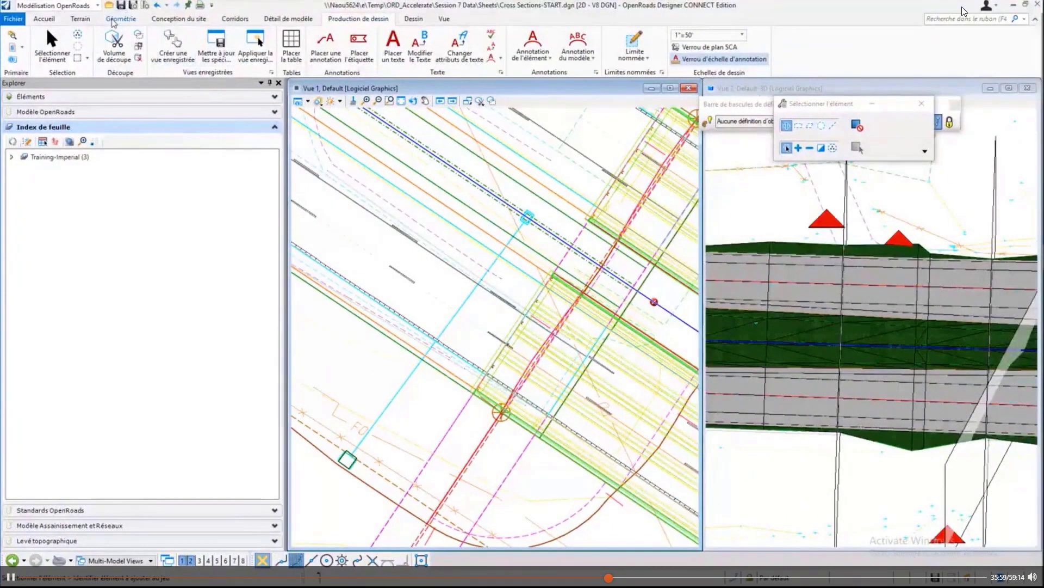
left_click(635, 44)
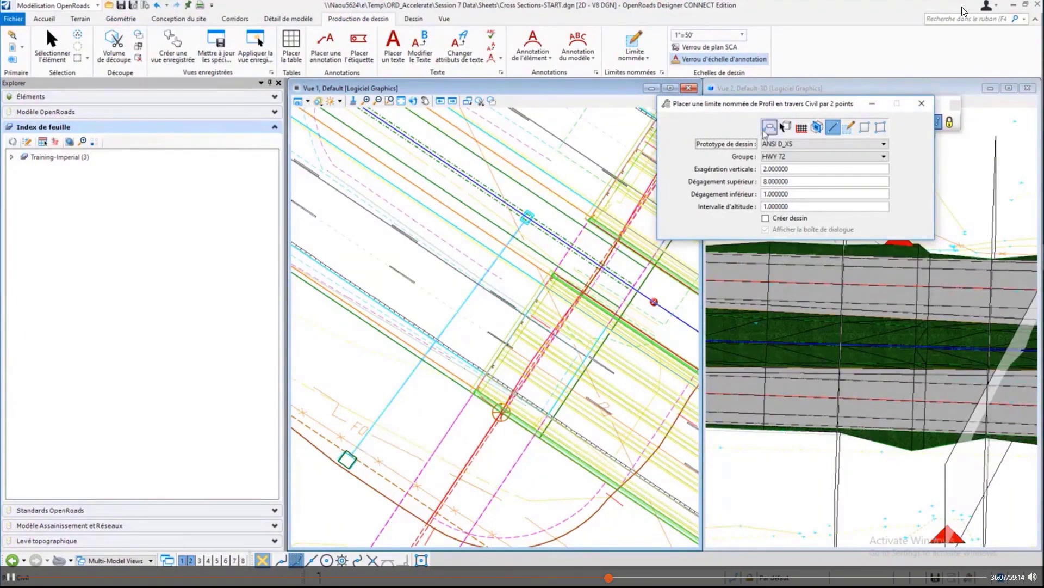
left_click(495, 193)
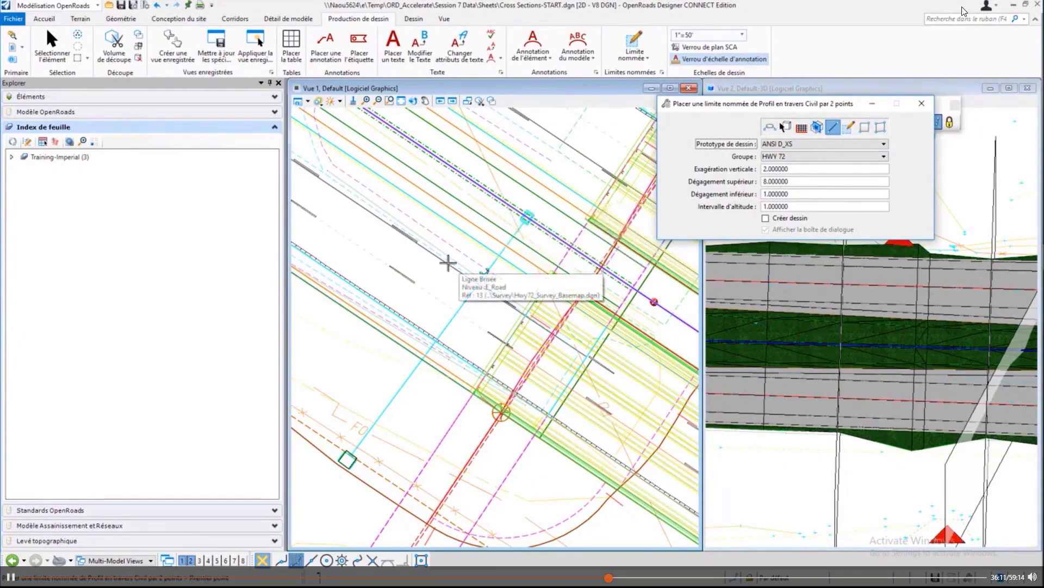
left_click(321, 491)
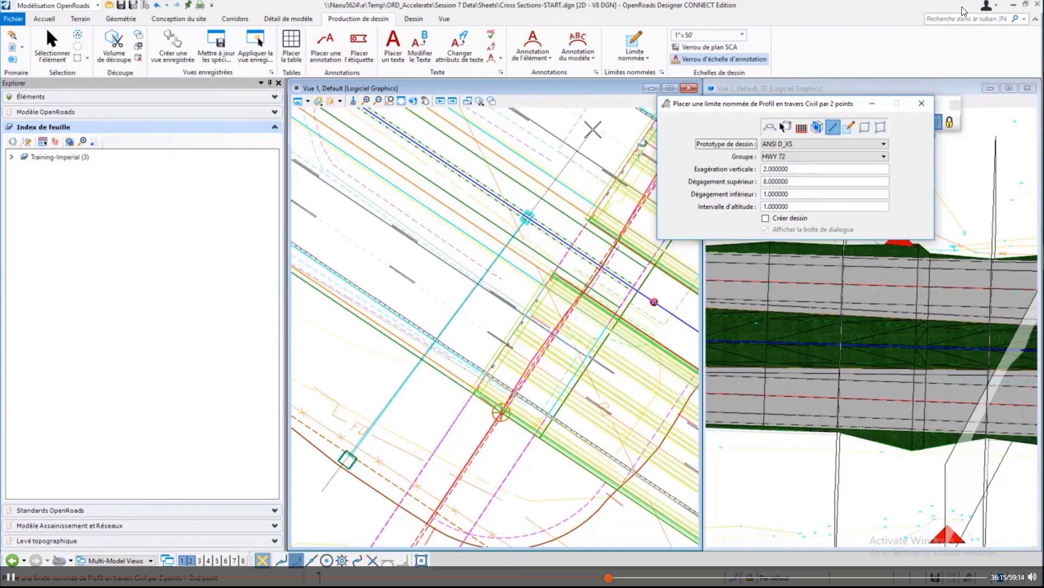
left_click(593, 129)
left_click(593, 129)
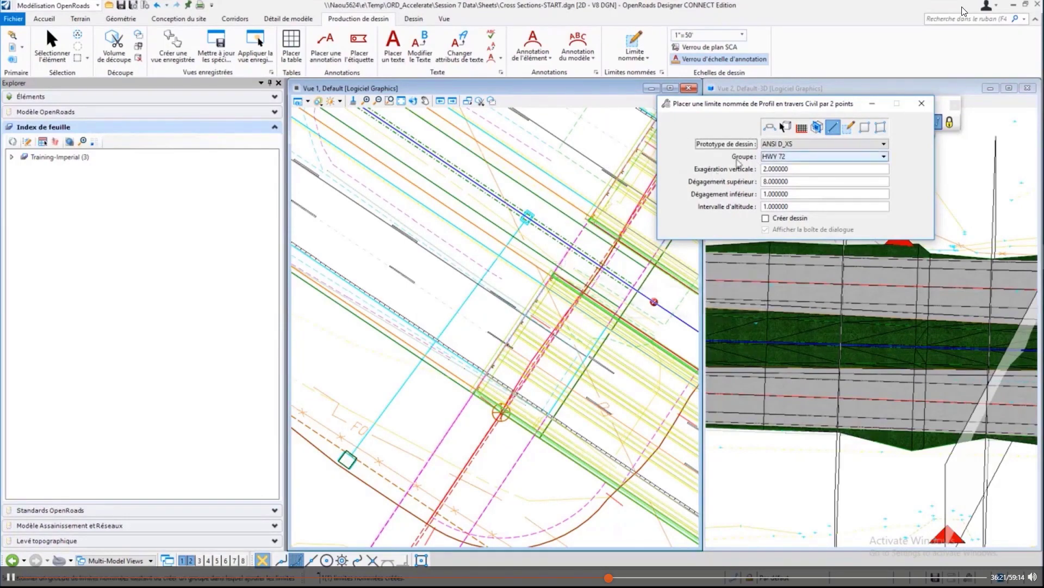
- Review the HWY 72 cross-section group in the named boundaries manager and locate the 505+00.00 and skewed 506+60.56 boundaries in the model
left_click(662, 73)
left_click_drag(130, 251, 148, 106)
left_click(81, 180)
left_click(83, 180)
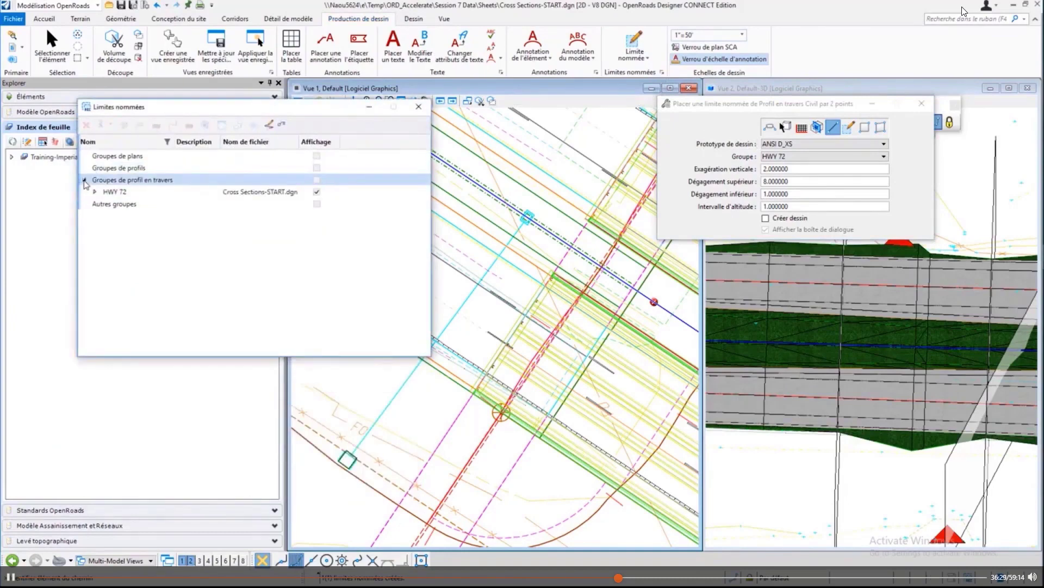
left_click(94, 192)
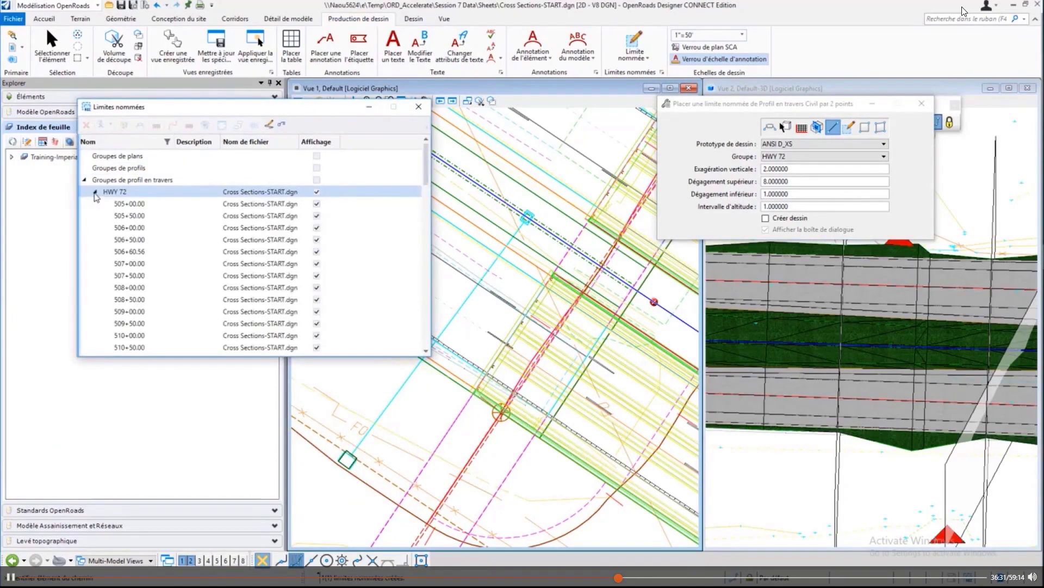
double_click(143, 204)
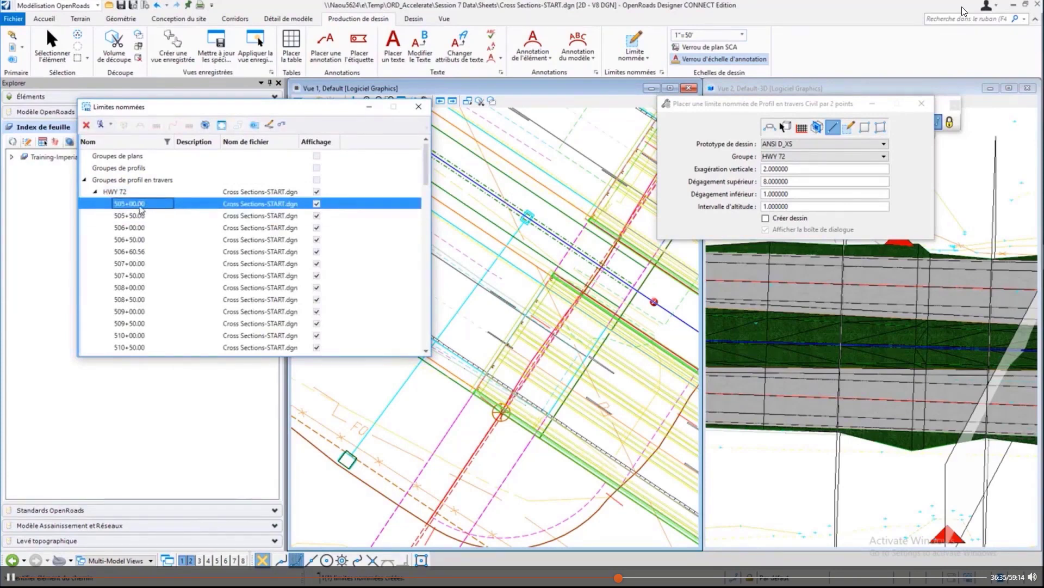
double_click(120, 253)
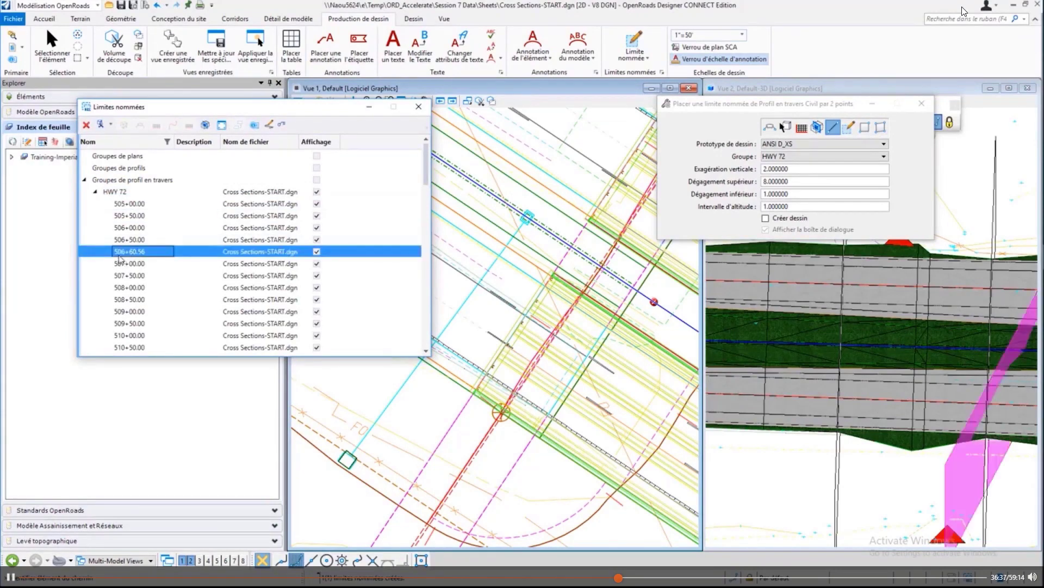
scroll(829, 476, "down", 2)
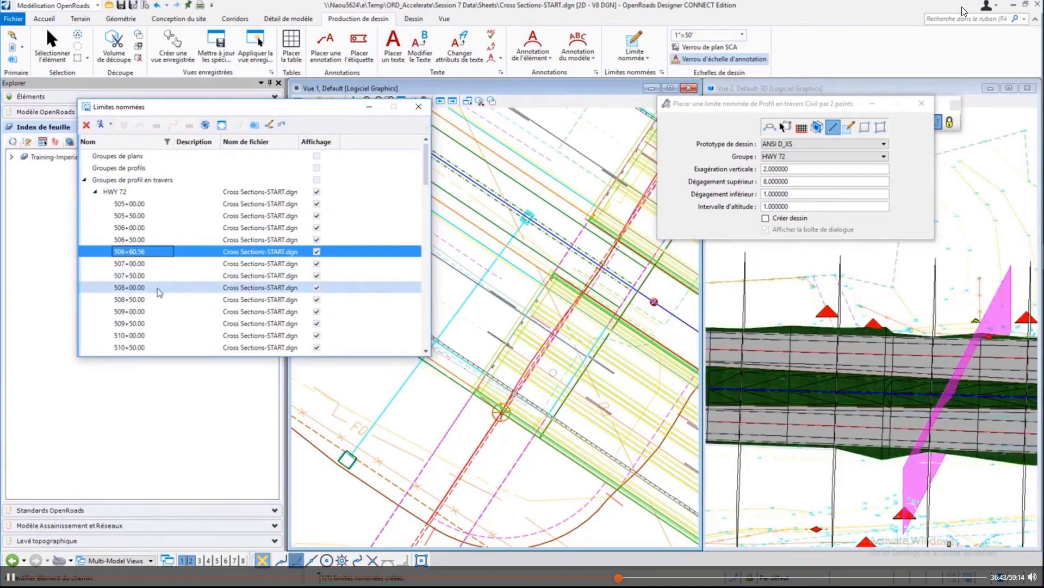
scroll(158, 292, "down", 1)
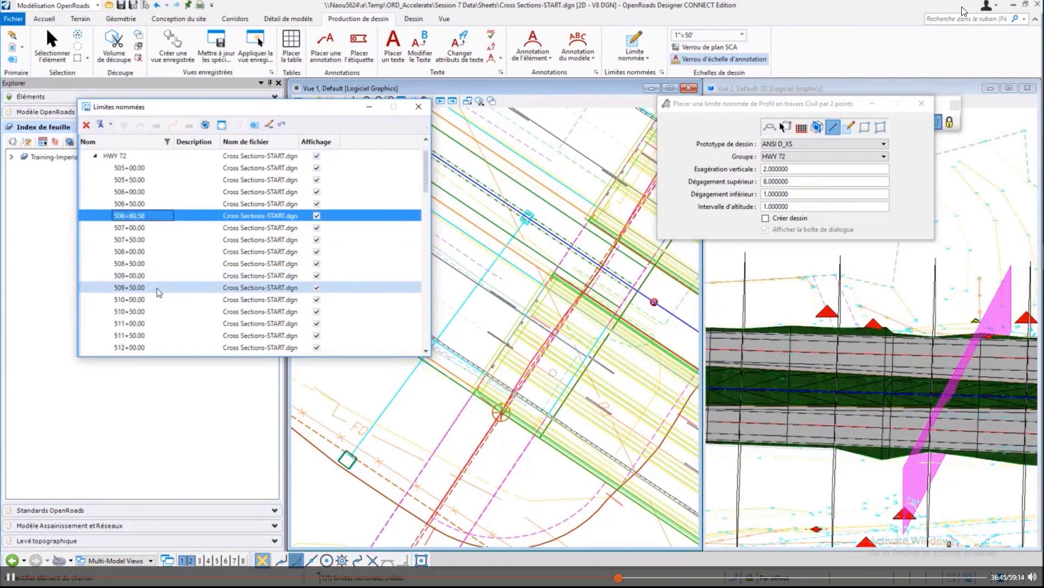
- Create the cross-section drawings and sheets for the whole HWY 72 named boundary group
left_click(117, 156)
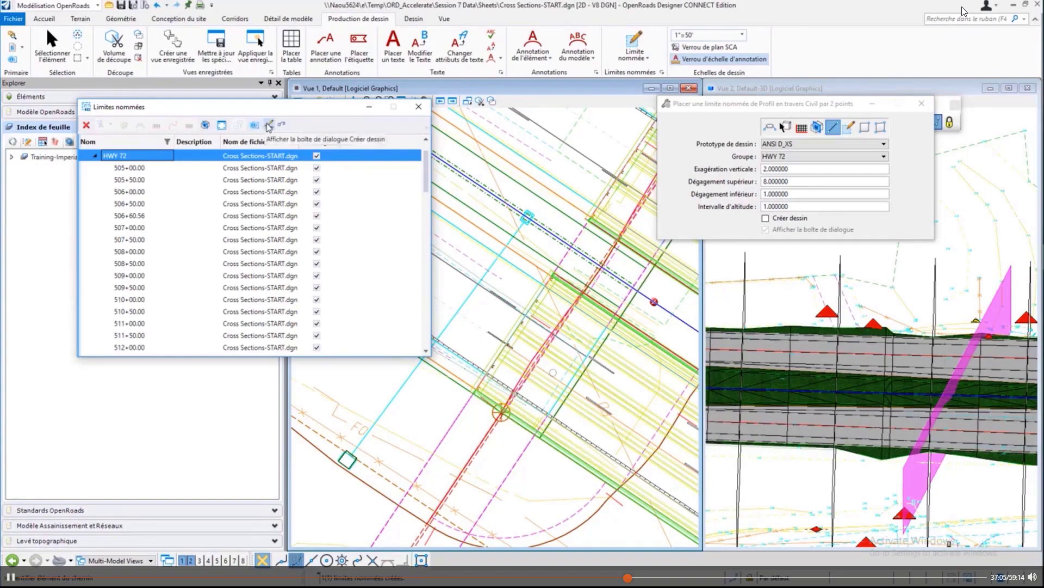
right_click(114, 154)
left_click(157, 173)
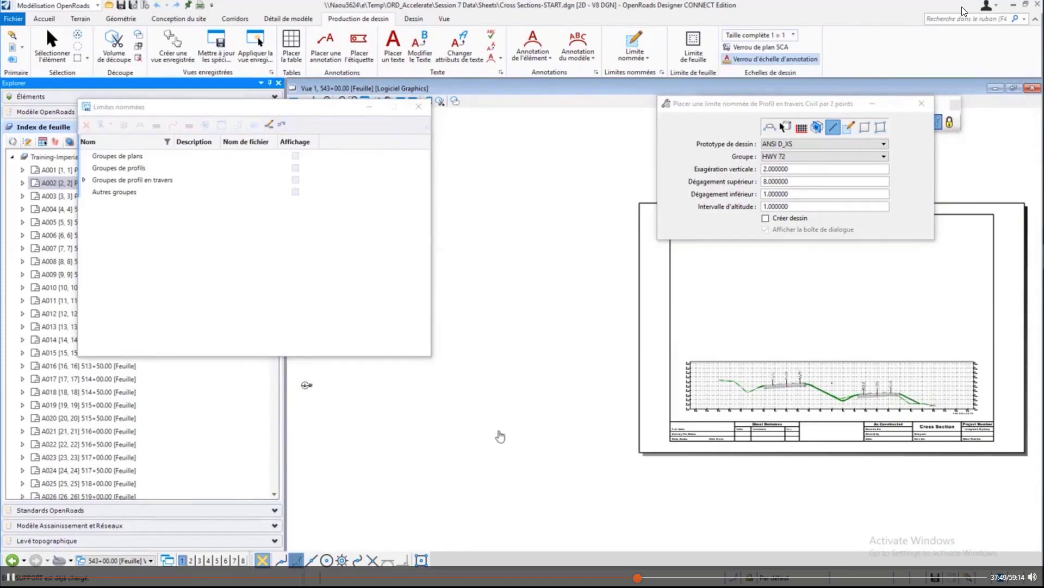
- Examine the annotated cross section on the 543+00.00 sheet, closing the named boundaries manager and leaving the boundary placement tool
scroll(862, 402, "up", 4)
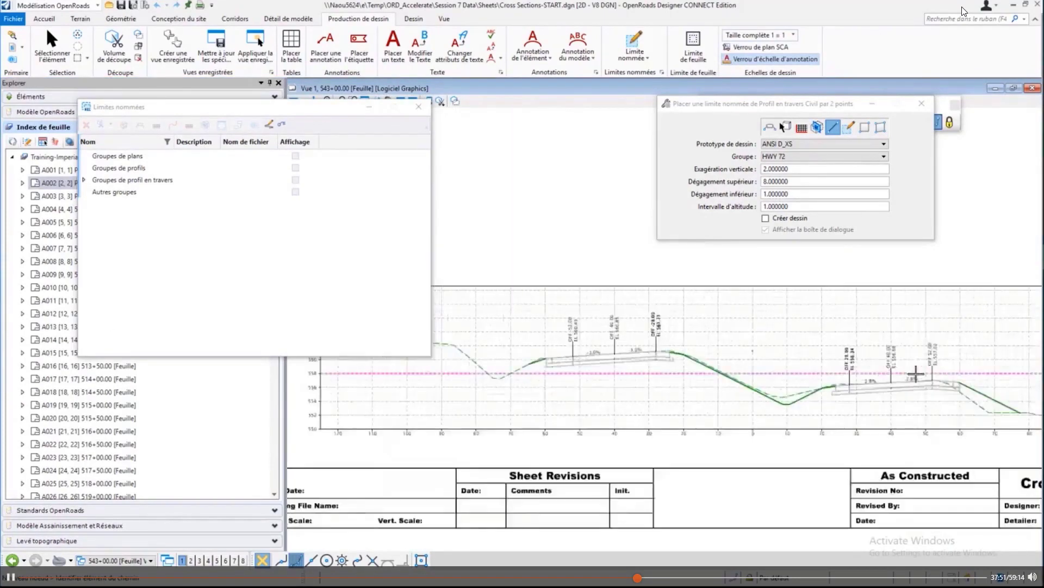
middle_click_drag(915, 374, 642, 326)
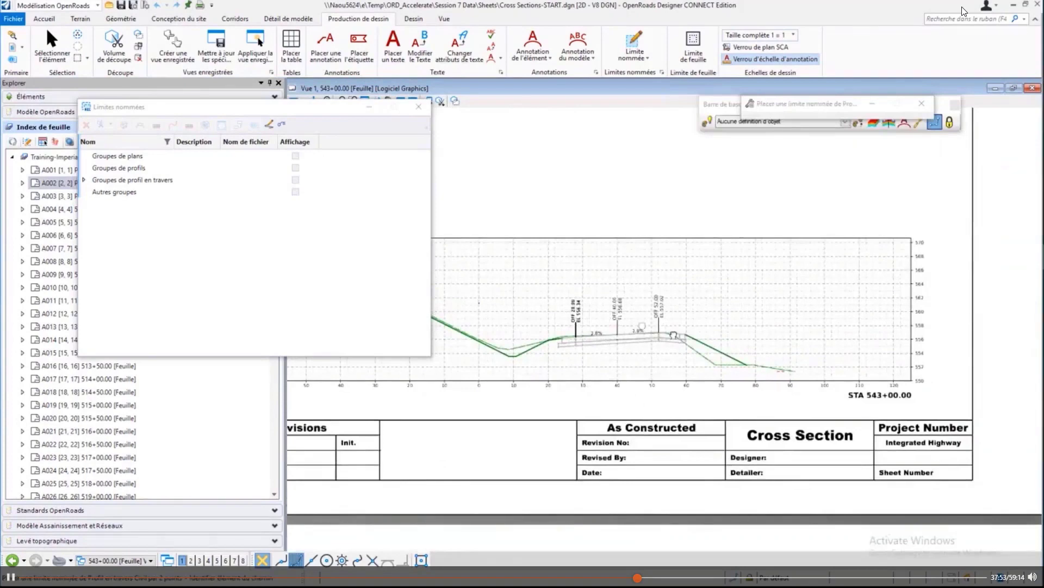
scroll(642, 324, "up", 1)
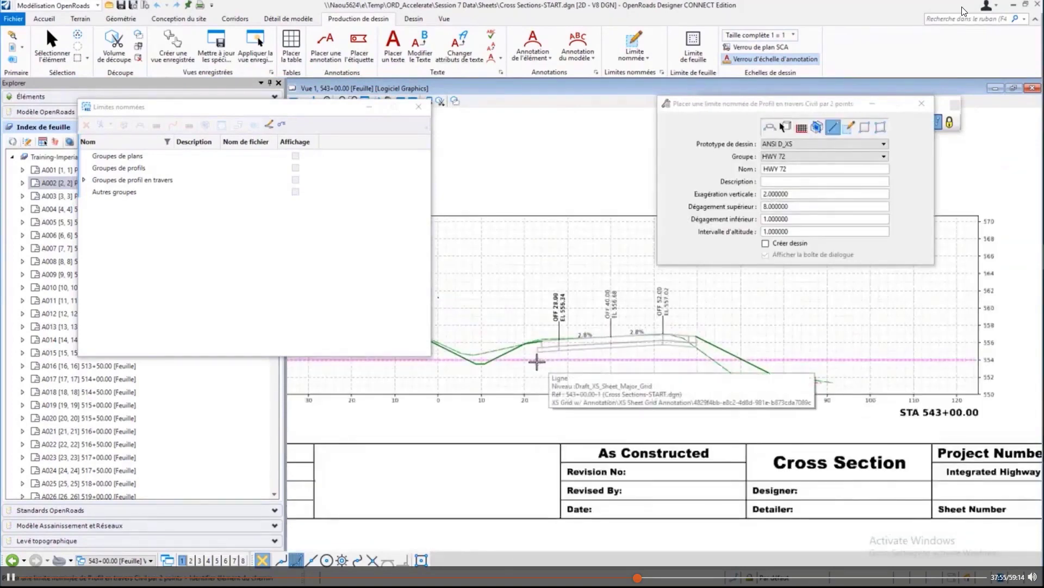
left_click(419, 107)
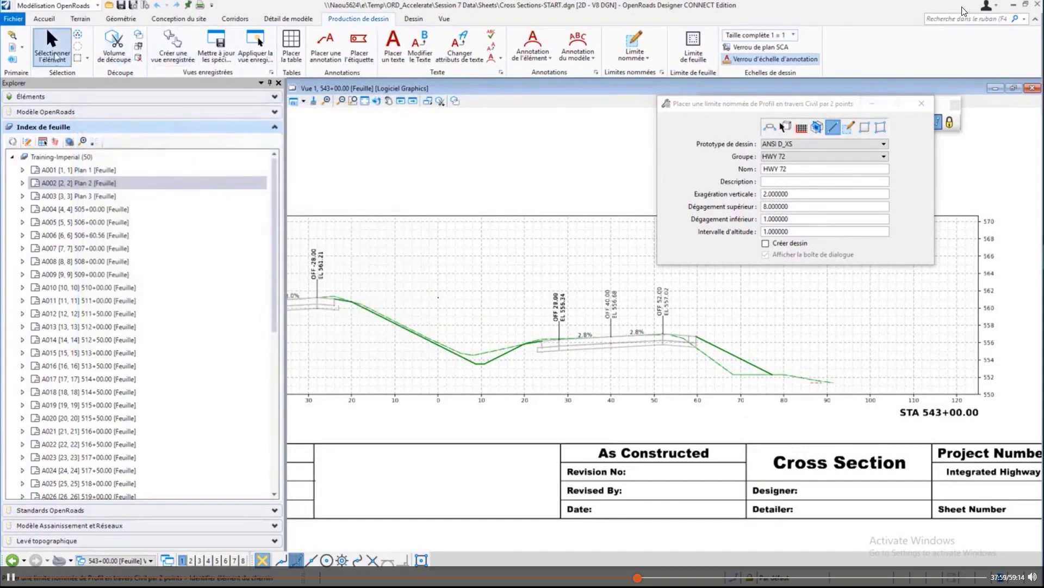
left_click(51, 49)
scroll(656, 457, "up", 1)
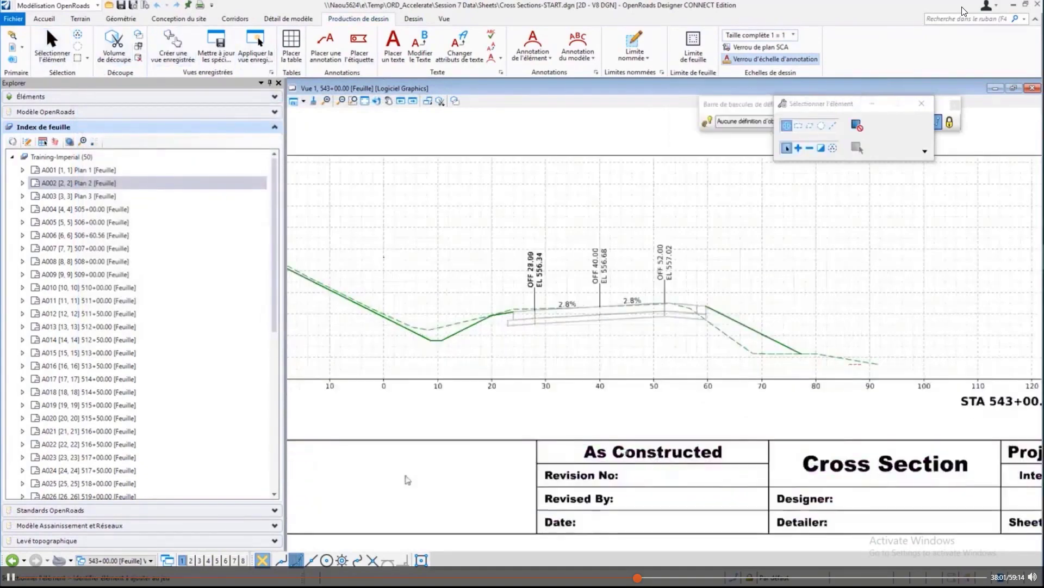
- Open the 540+50.00 cross-section drawing model and examine its offset, elevation and slope labels
left_click(131, 561)
left_click(108, 444)
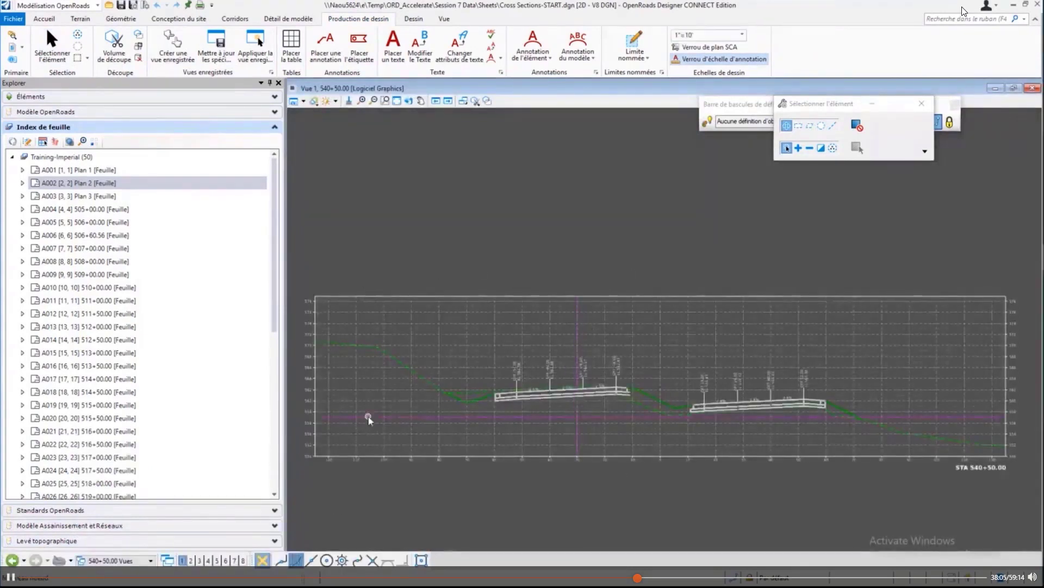
mouse_move(386, 462)
scroll(627, 388, "up", 3)
scroll(624, 376, "up", 3)
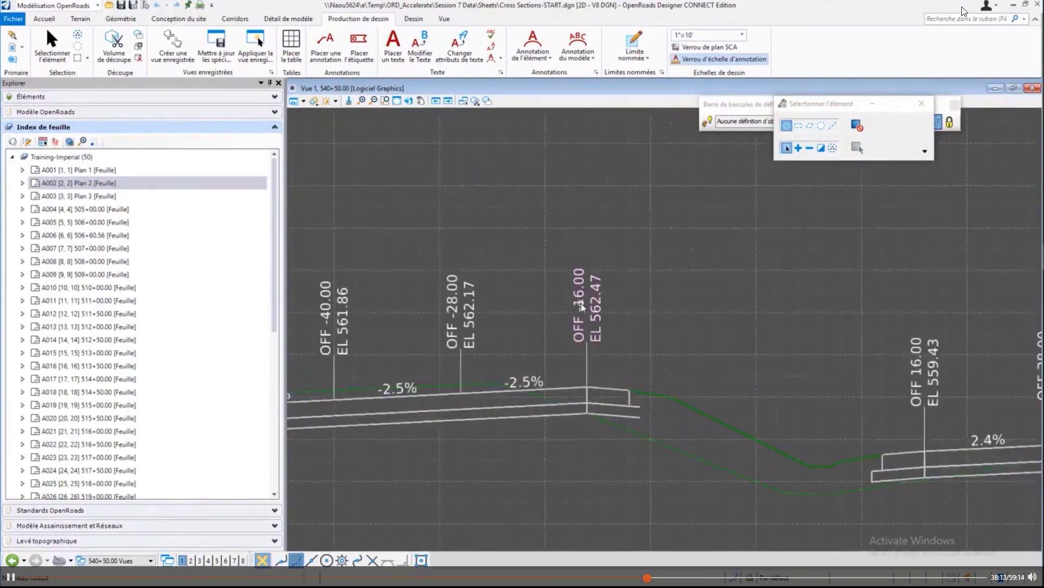
mouse_move(510, 379)
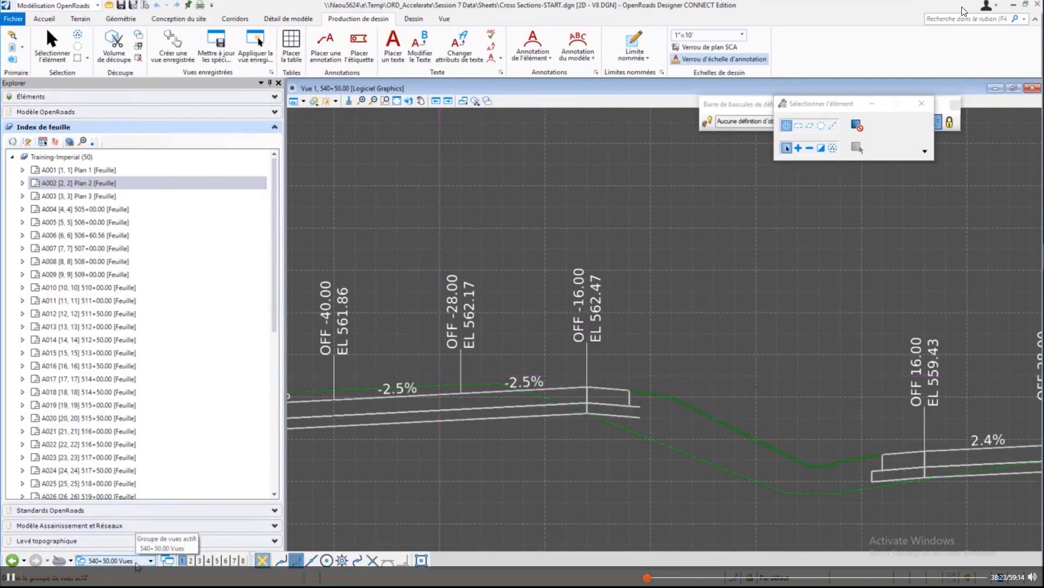
scroll(506, 359, "down", 4)
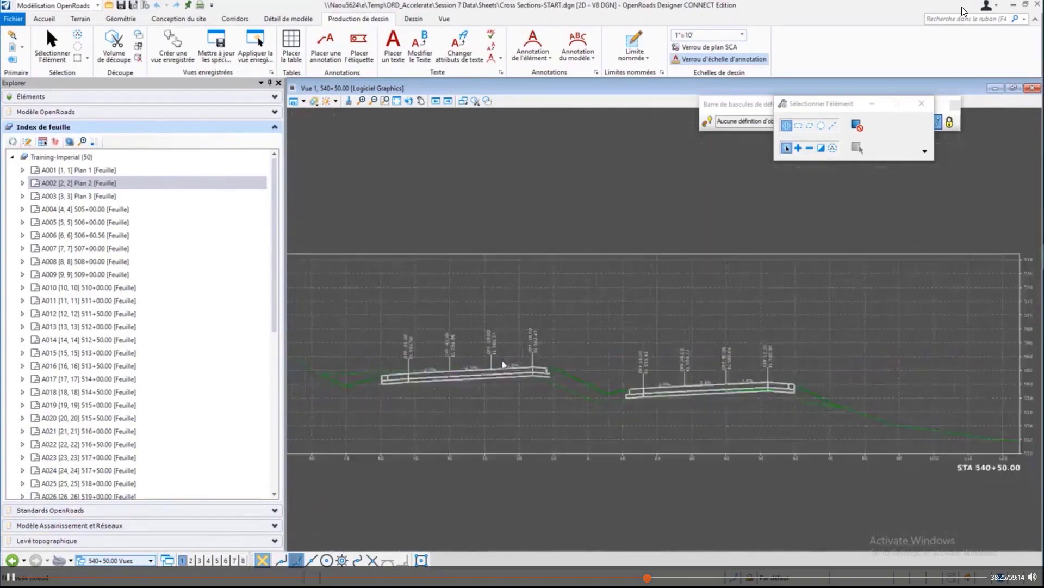
- Open the 541+00.00 cross-section sheet and save the file
left_click(130, 560)
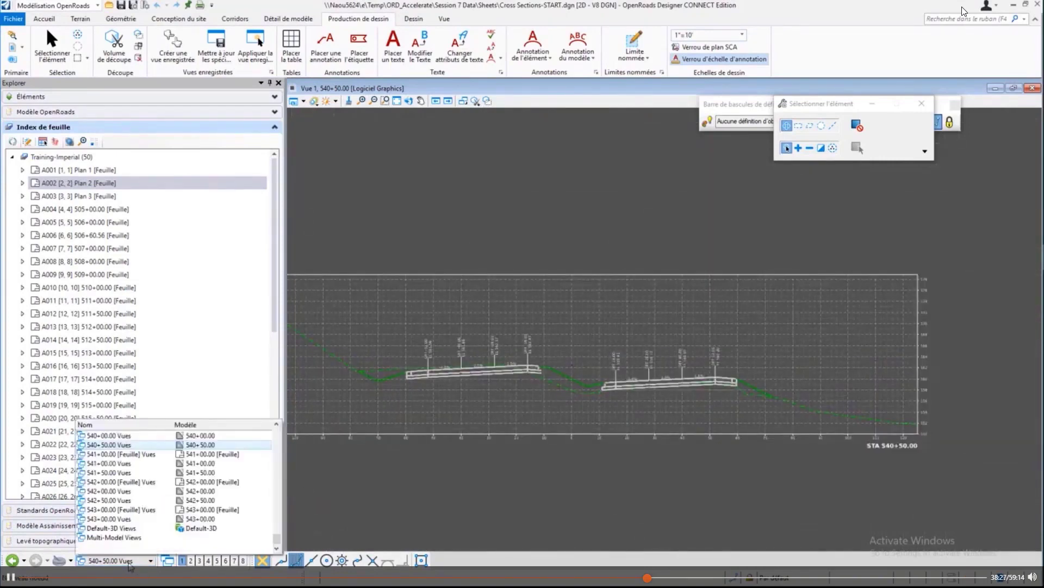
left_click(122, 455)
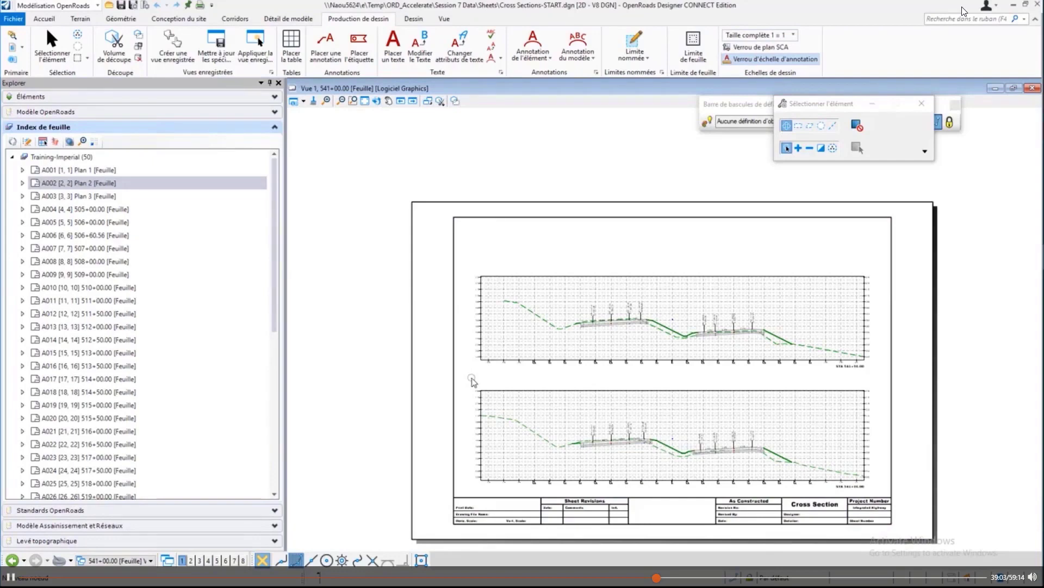
key("ctrl+s")
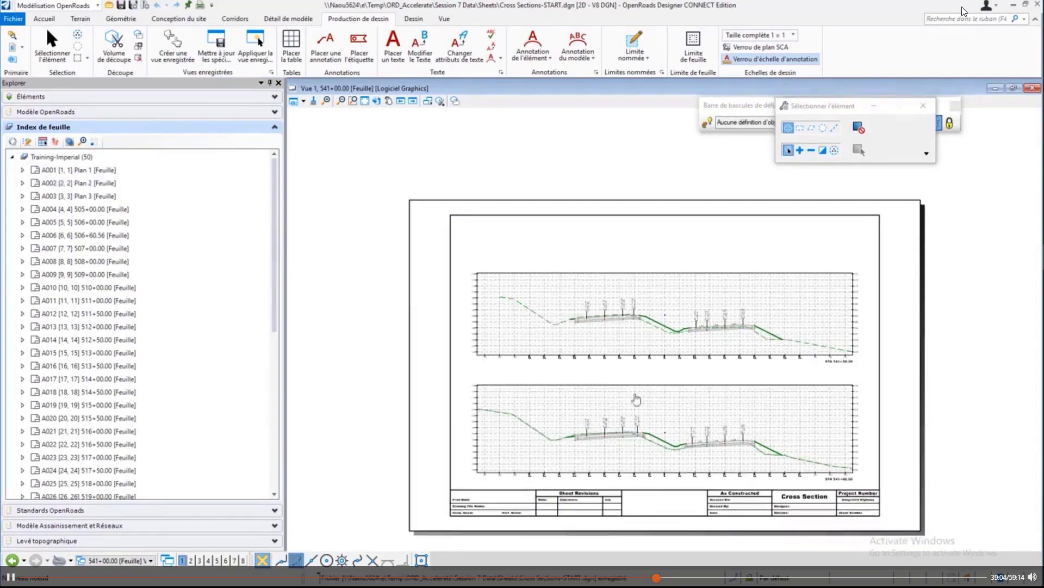
- Examine the offset, elevation and slope annotations of the left roadway in the upper cross section of the 541+00.00 sheet
left_click(354, 101)
left_click(601, 296)
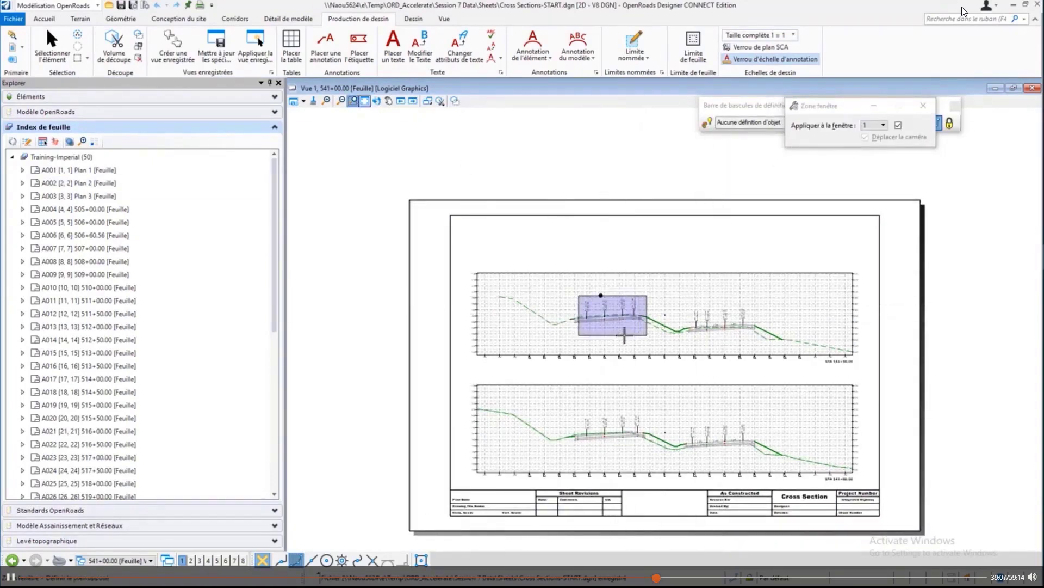
left_click(630, 336)
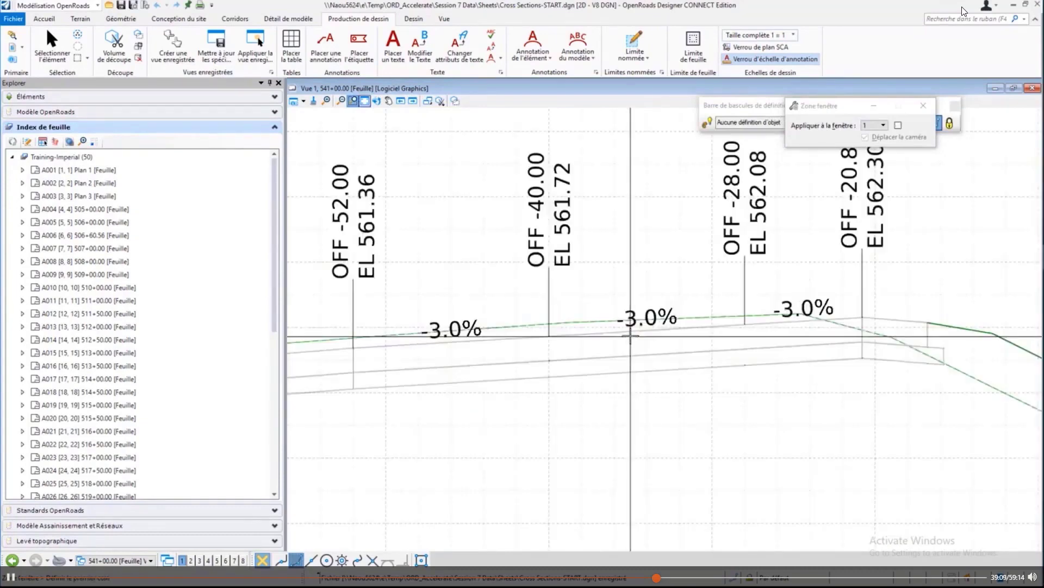
right_click(631, 335)
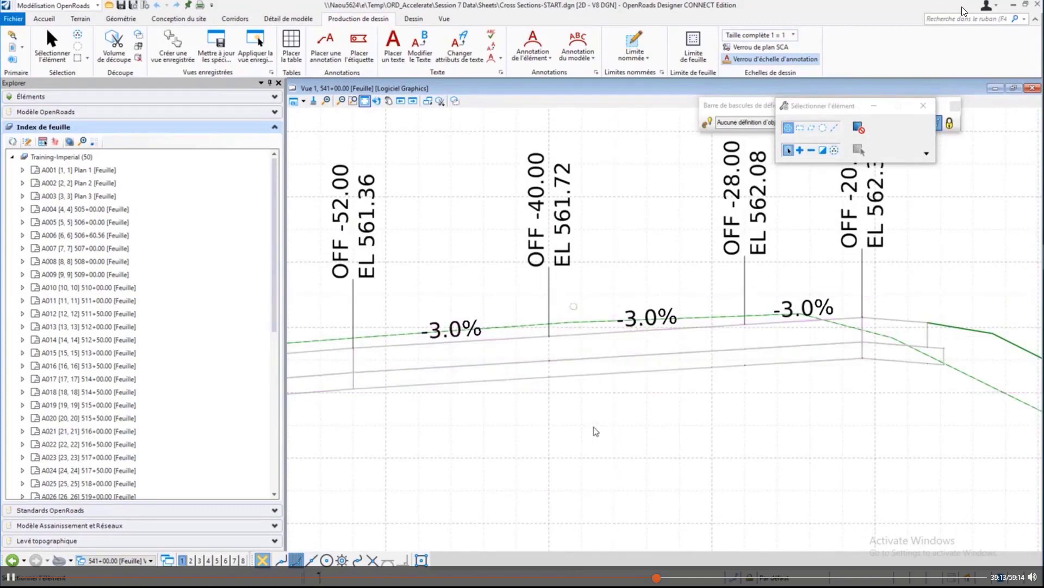
scroll(596, 431, "down", 2)
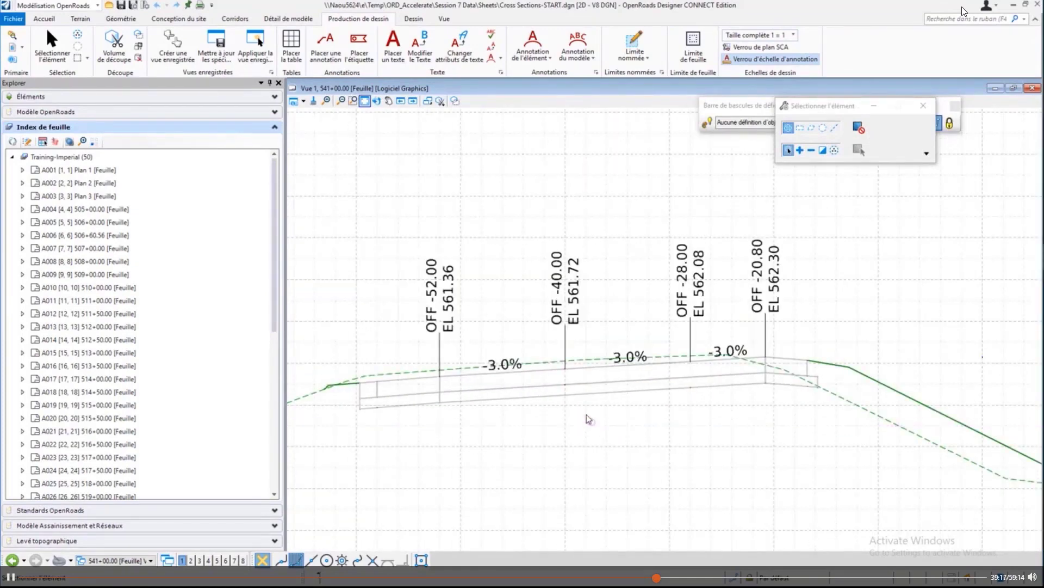
- Open the 521+00.00 cross-section drawing model
left_click(148, 560)
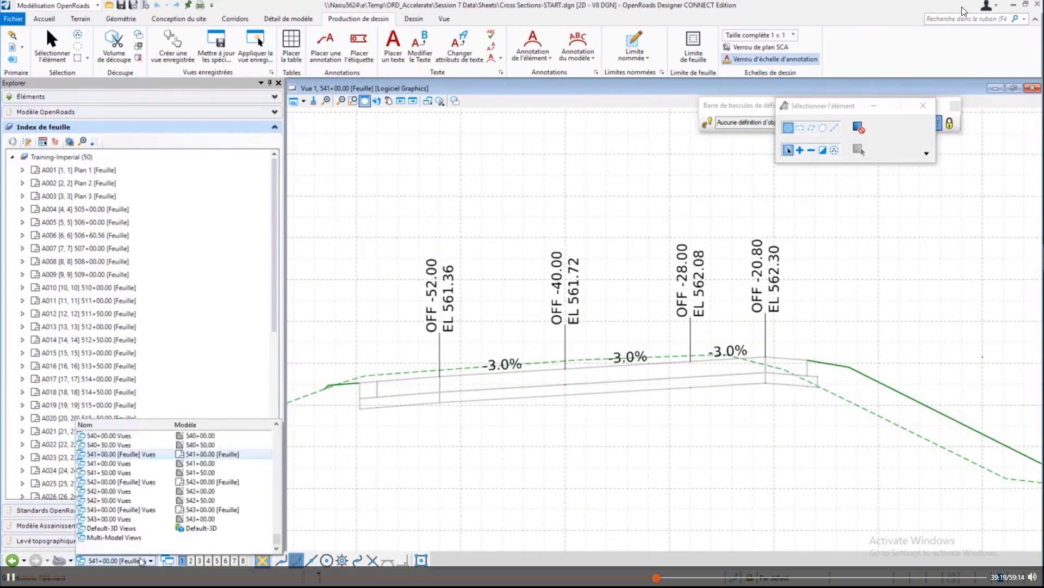
scroll(135, 505, "up", 3)
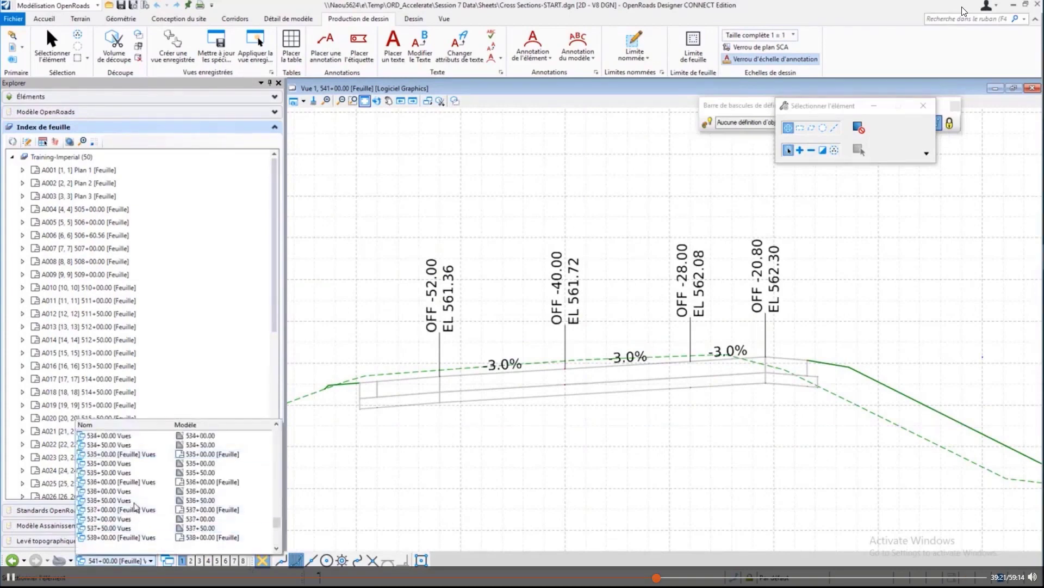
scroll(136, 506, "up", 8)
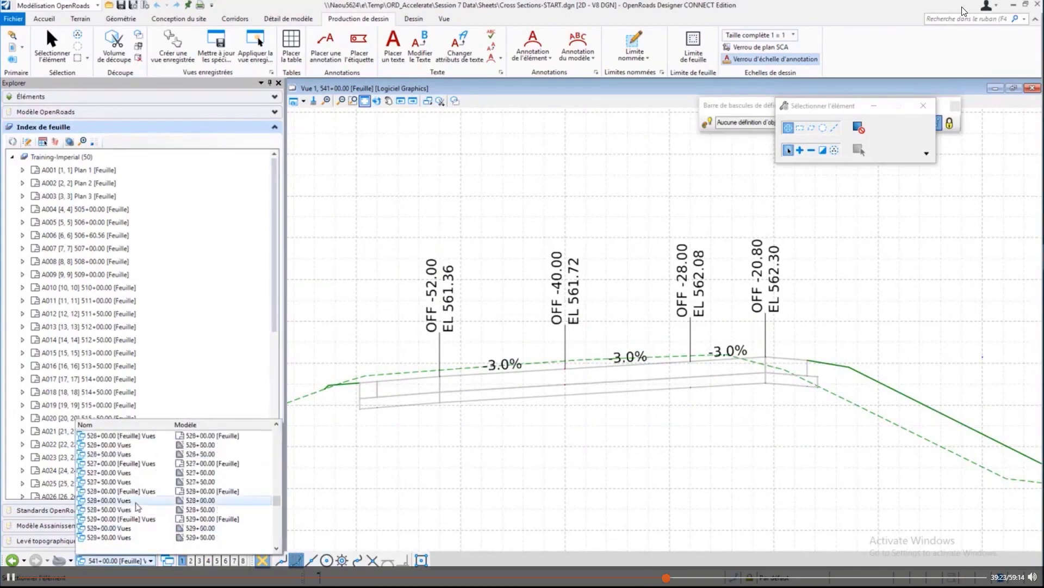
scroll(136, 506, "up", 5)
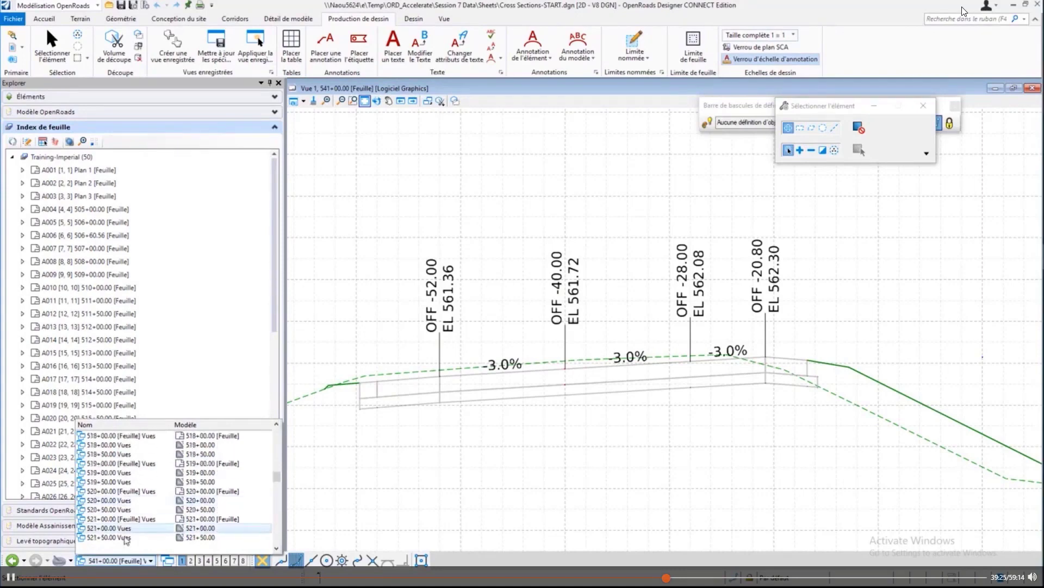
left_click(125, 528)
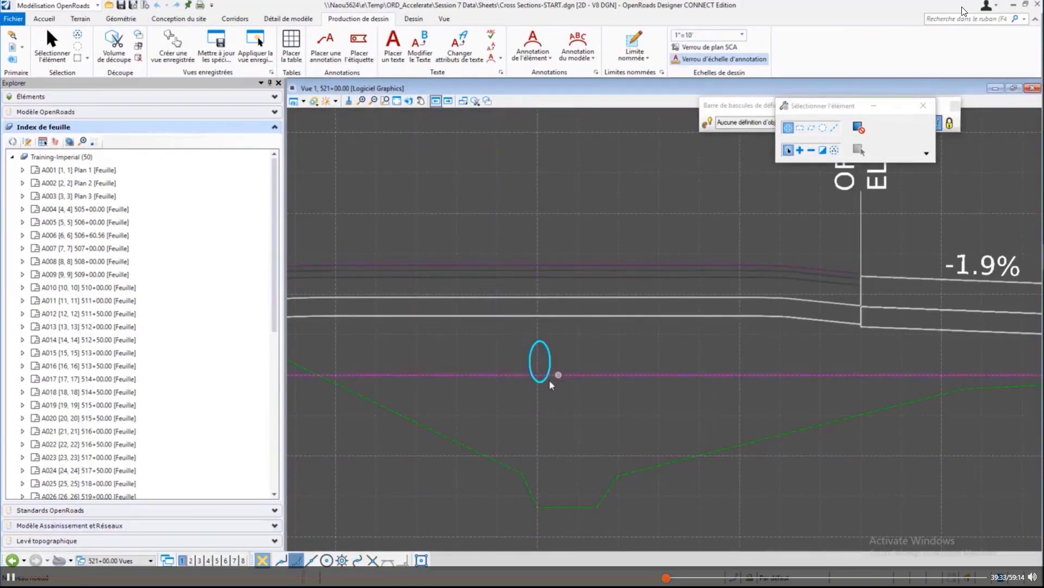
- Place an offset and elevation label at the bottom of the pipe ellipse, using the _Lbl_XS_Off-Elev cell and dimension style
left_click(367, 53)
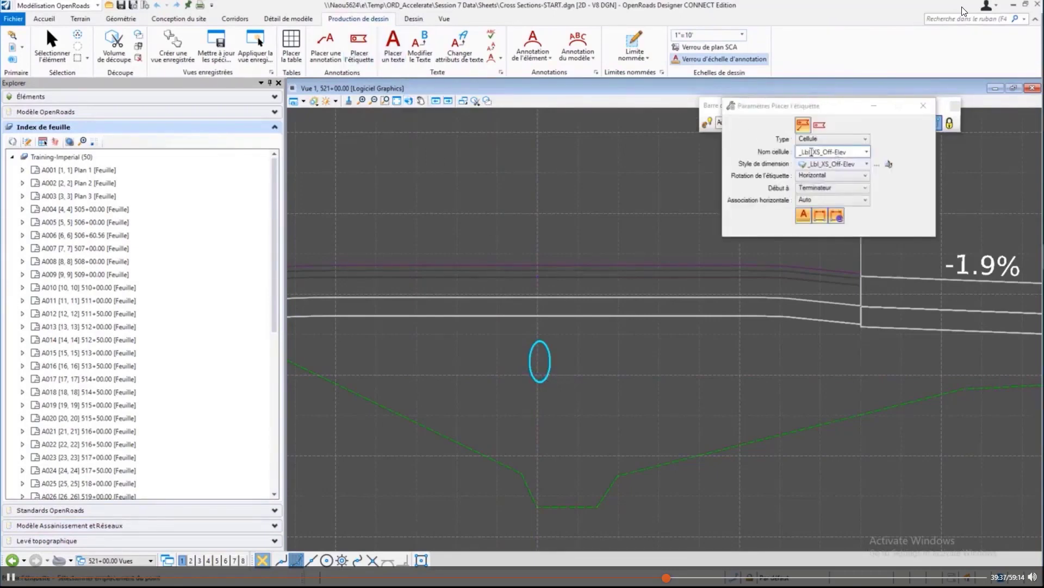
left_click(852, 152)
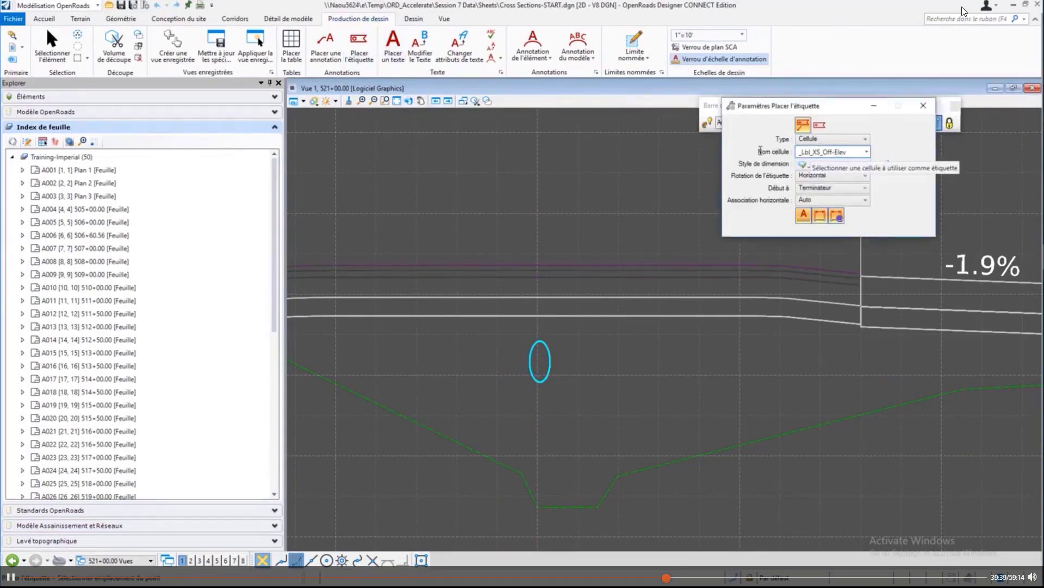
left_click(797, 151)
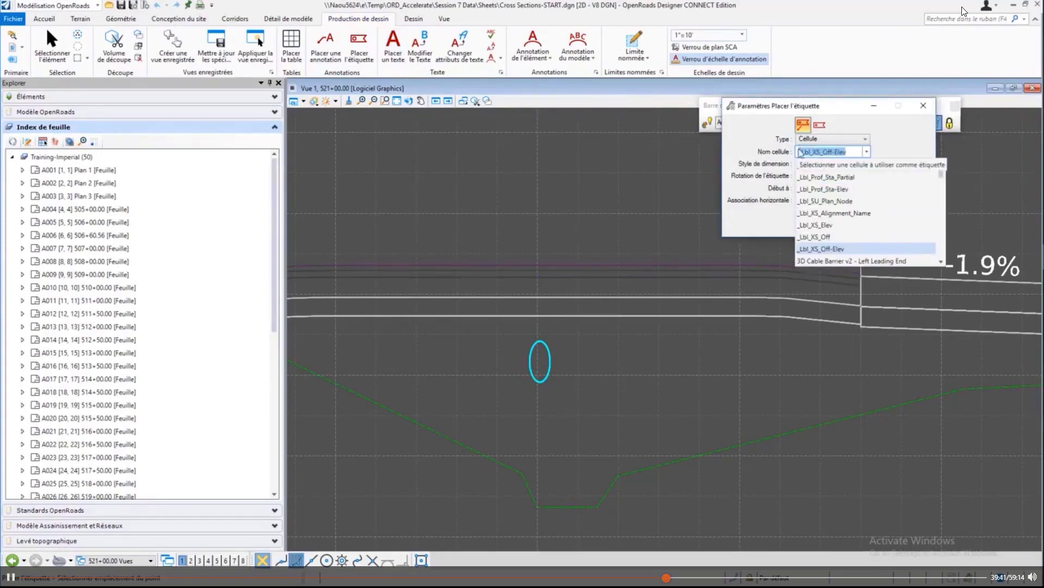
left_click(769, 154)
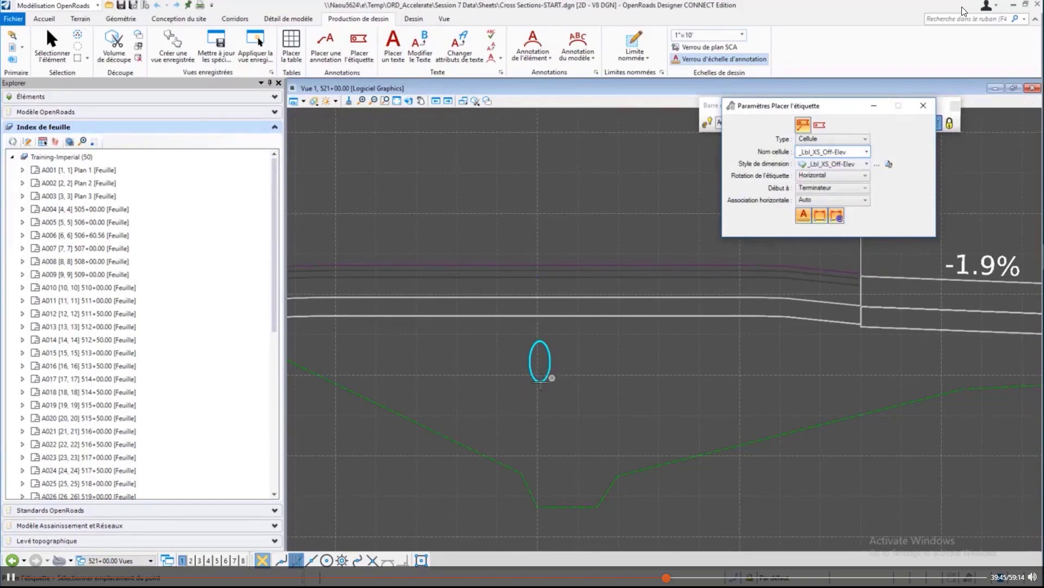
left_click(606, 408)
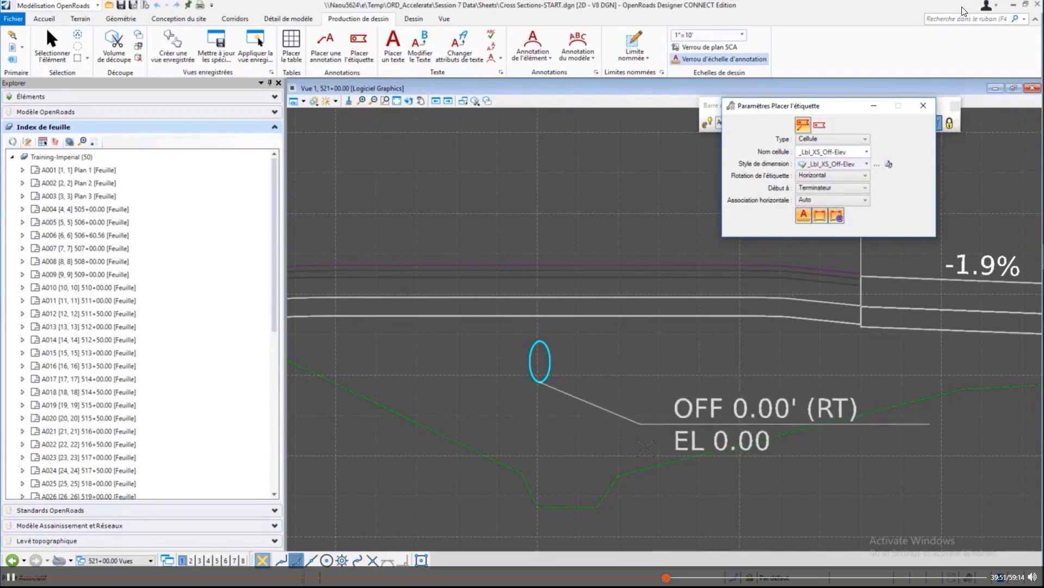
left_click(646, 447)
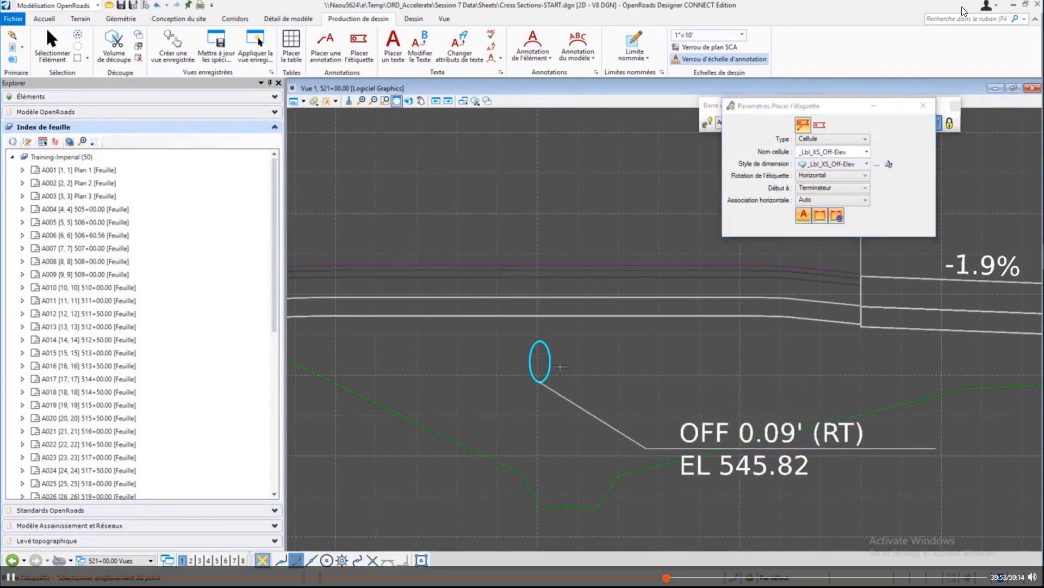
key("Escape")
- Turn on AccuDraw in the 521+00.00 drawing model
scroll(545, 347, "up", 2)
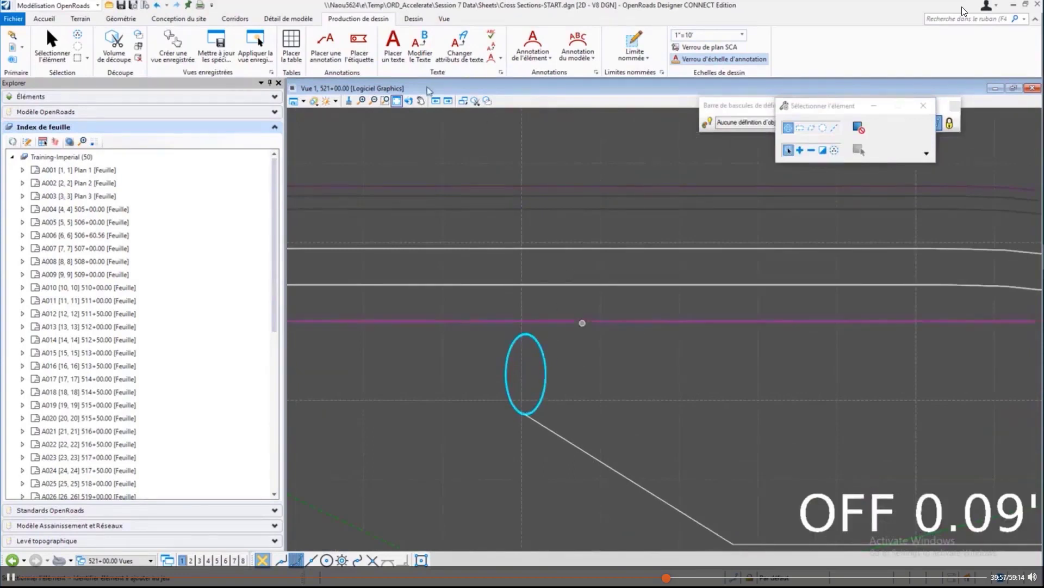
left_click(478, 221)
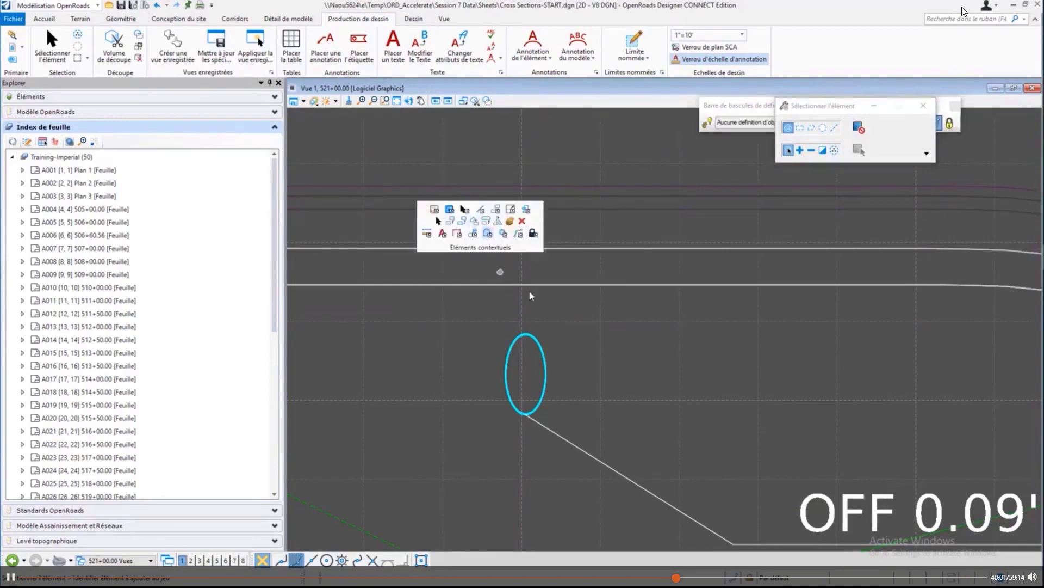
left_click(459, 235)
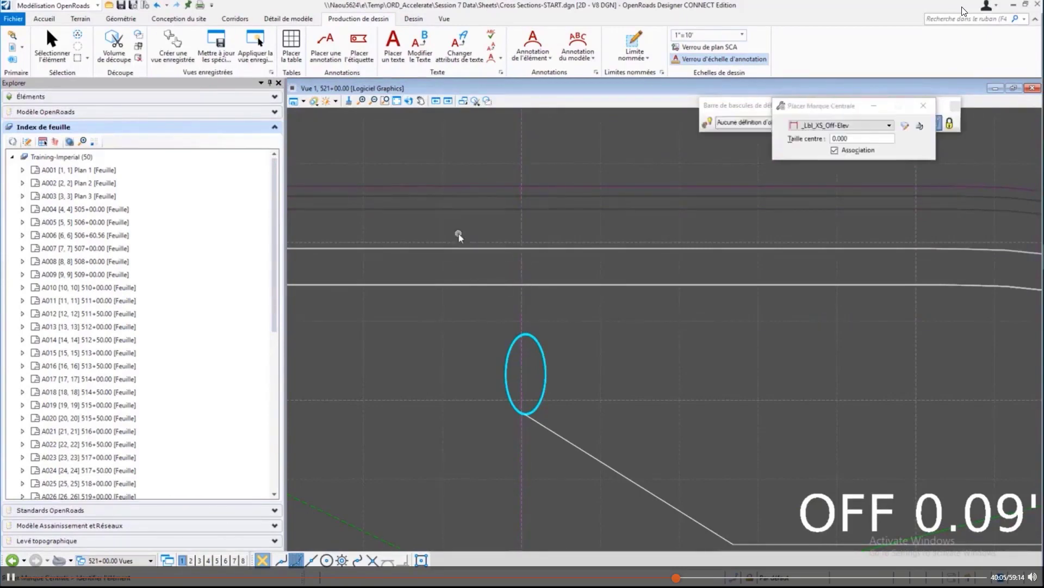
left_click(497, 234)
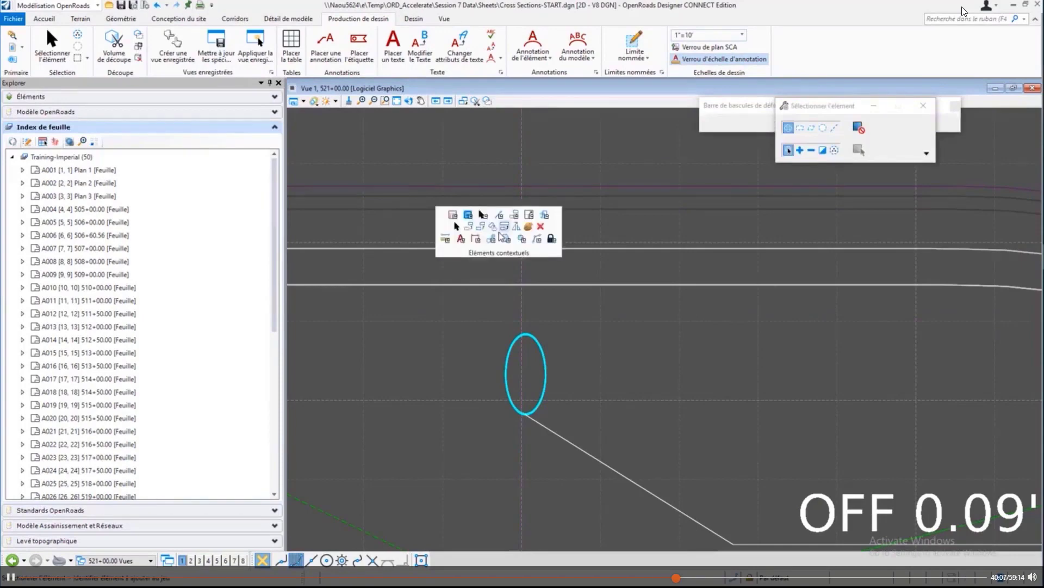
left_click(523, 240)
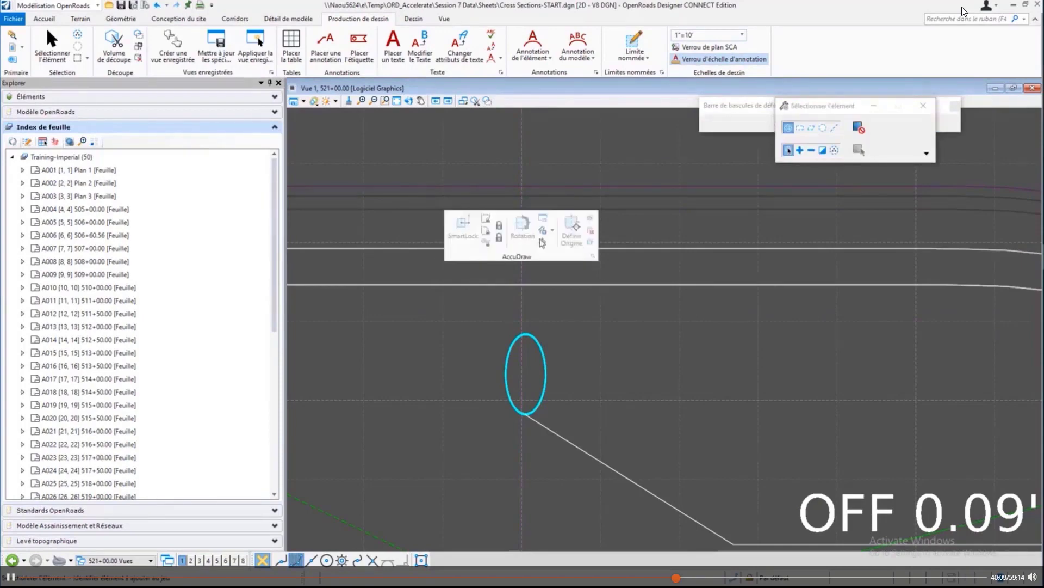
left_click(591, 243)
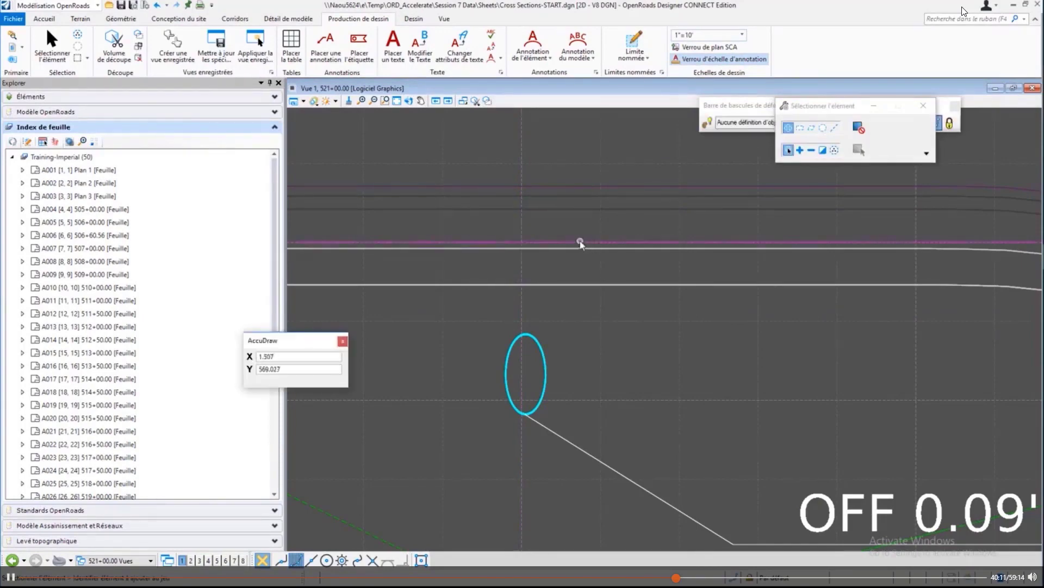
left_click(582, 245)
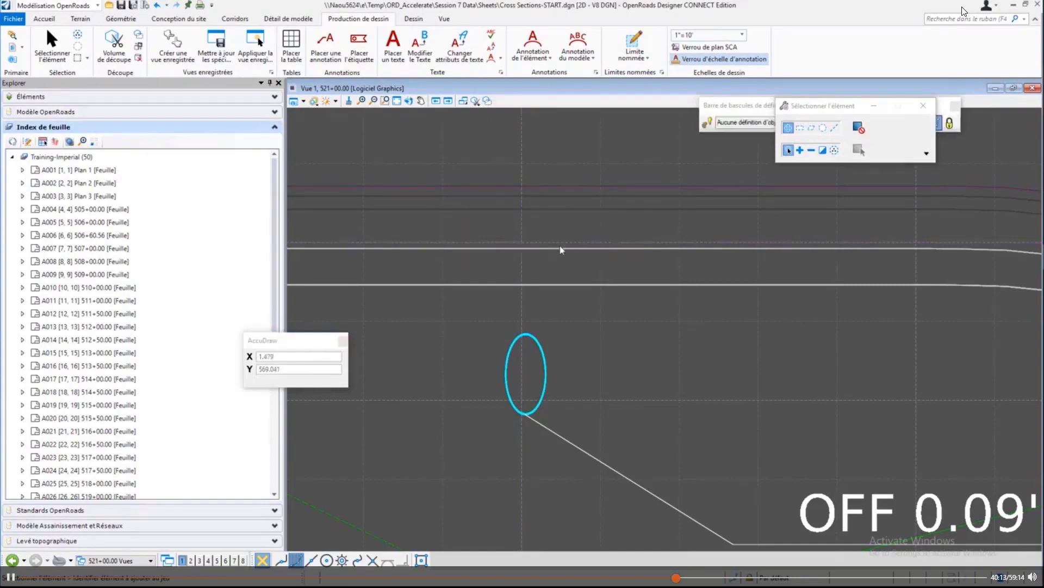
- Place a vertical linear dimension from the top of the pipe ellipse to the underside of the pavement, using the _Lbl_XS_Off-Elev style
left_click(550, 235)
left_click(547, 238)
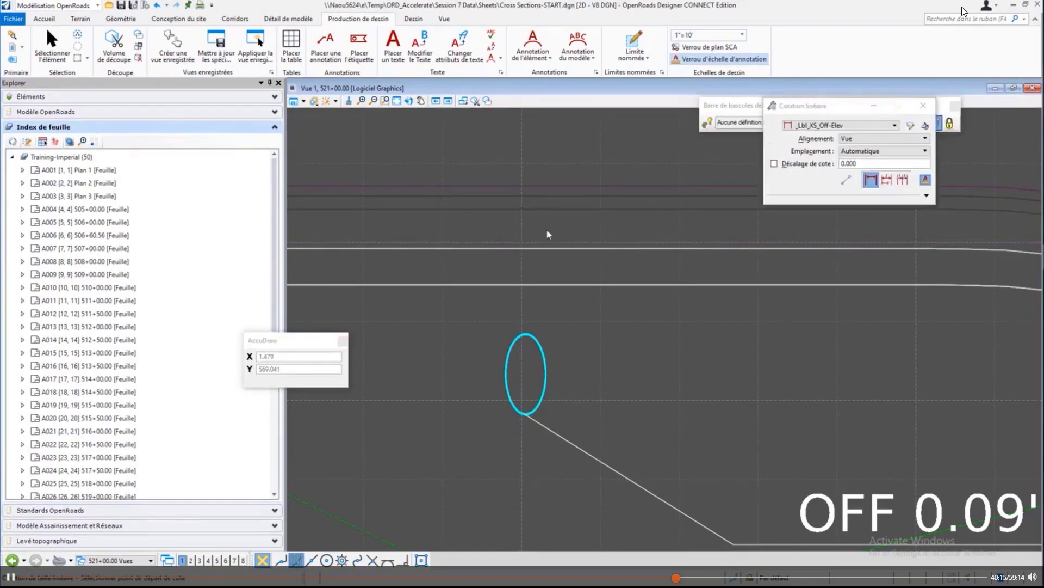
left_click(524, 334)
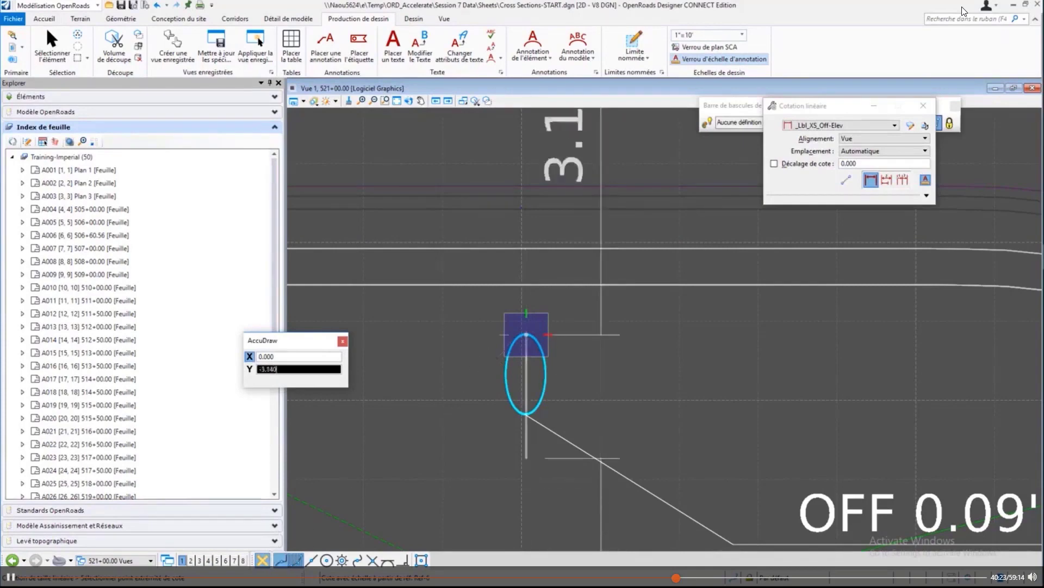
left_click(526, 284)
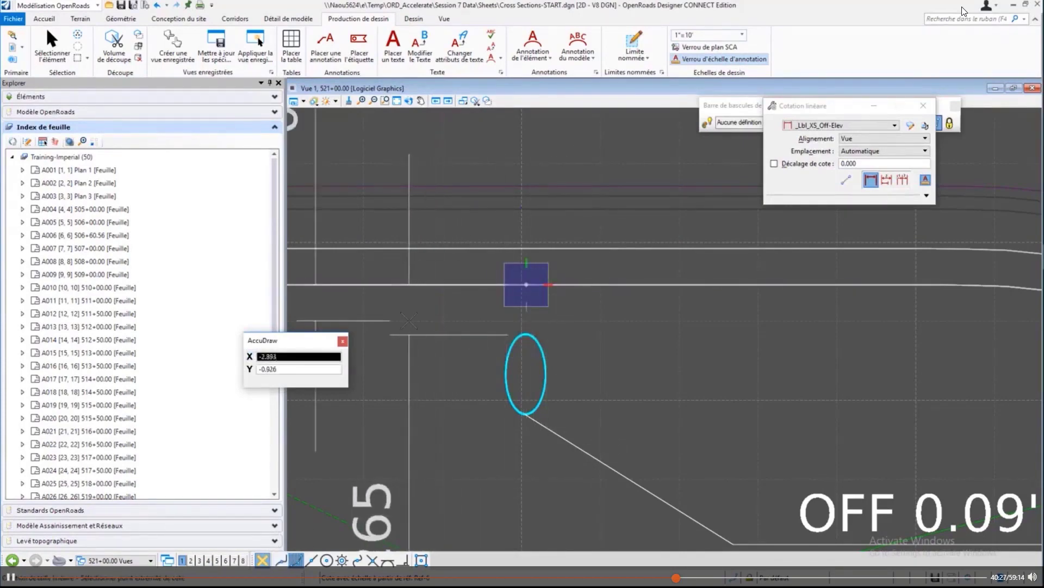
left_click(409, 321)
scroll(433, 299, "down", 1)
scroll(433, 300, "down", 4)
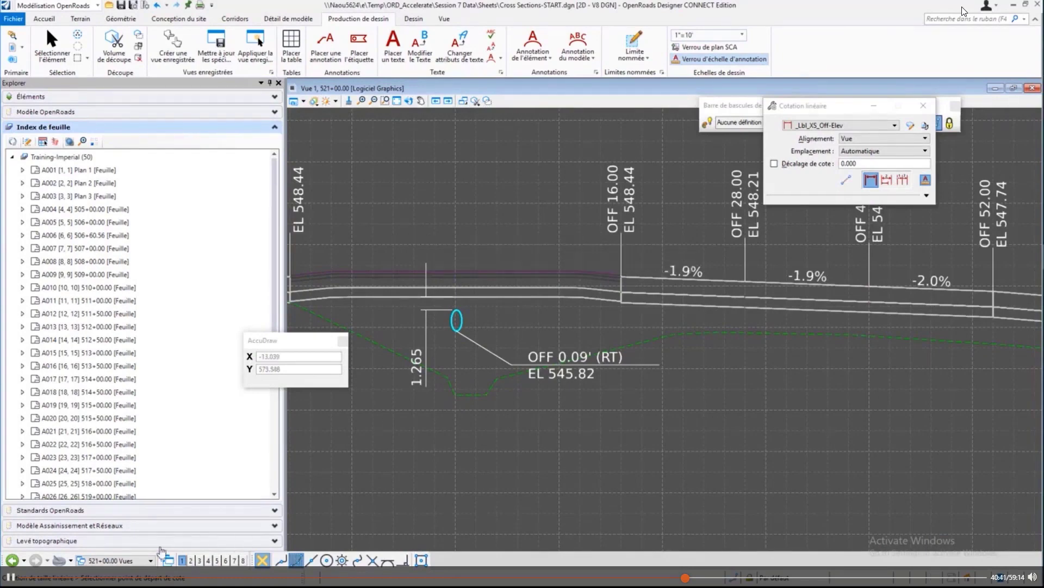
- Open the 506+60.56 cross-section drawing model and look over its full cross section
left_click(140, 562)
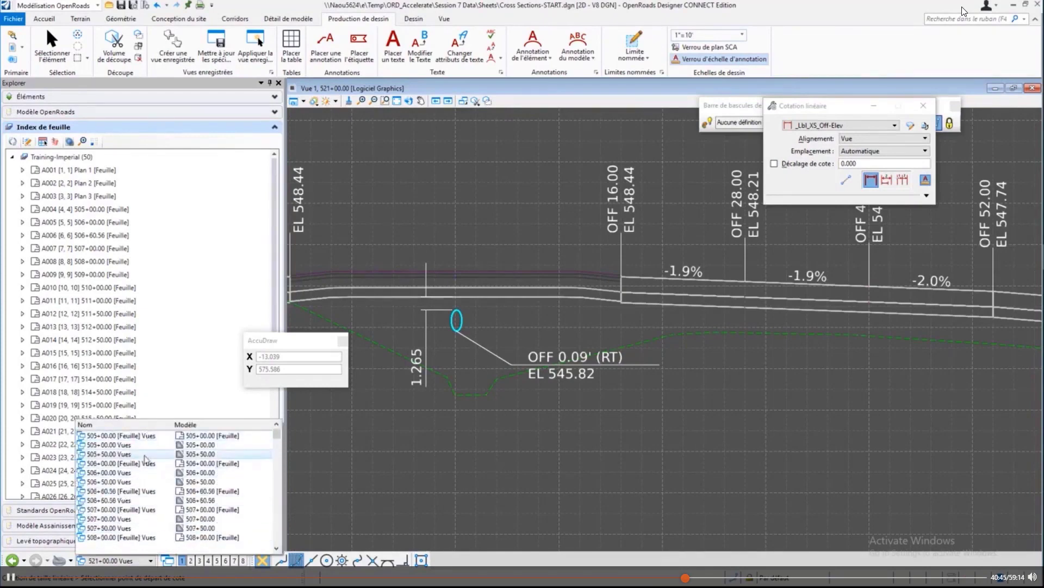
left_click(137, 501)
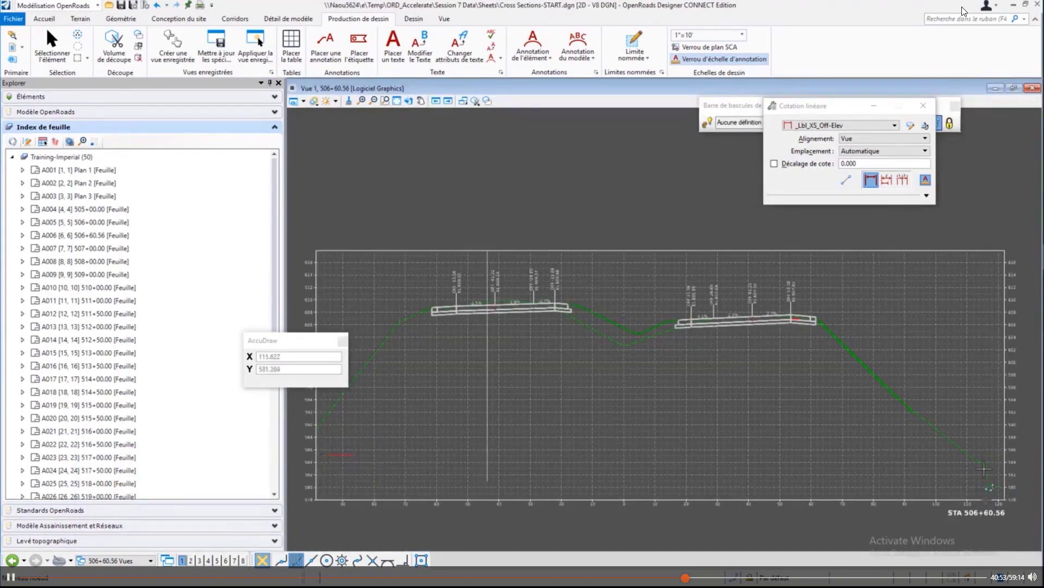
scroll(989, 472, "down", 1)
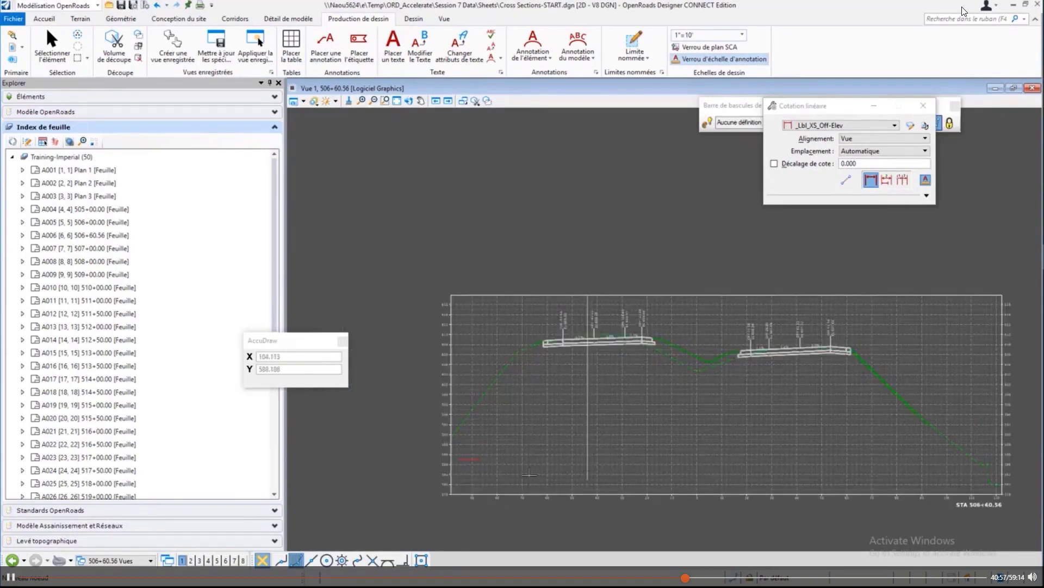
- Open the 522+82.10 cross-section drawing model
left_click(133, 561)
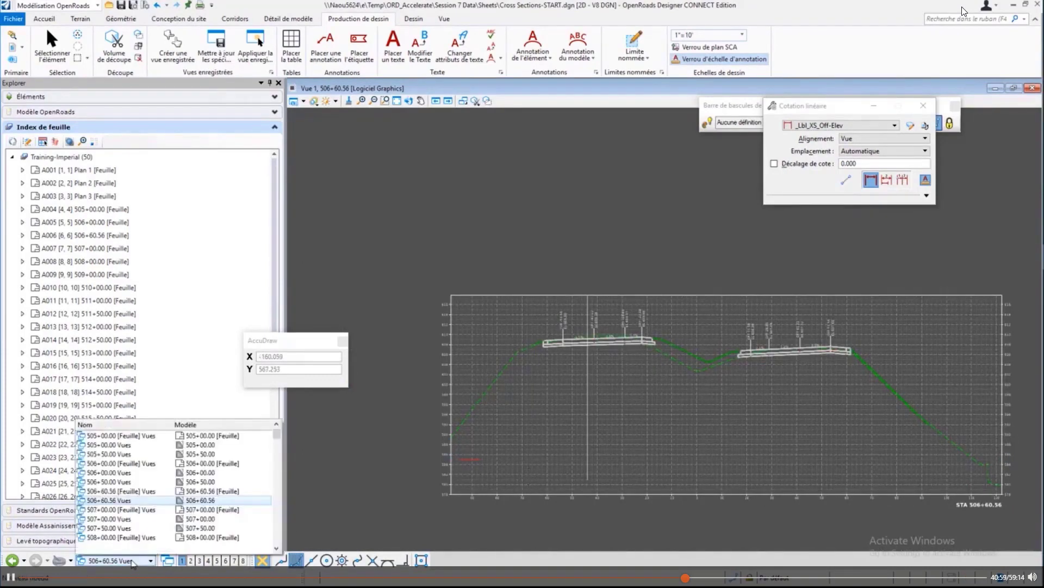
scroll(130, 519, "down", 2)
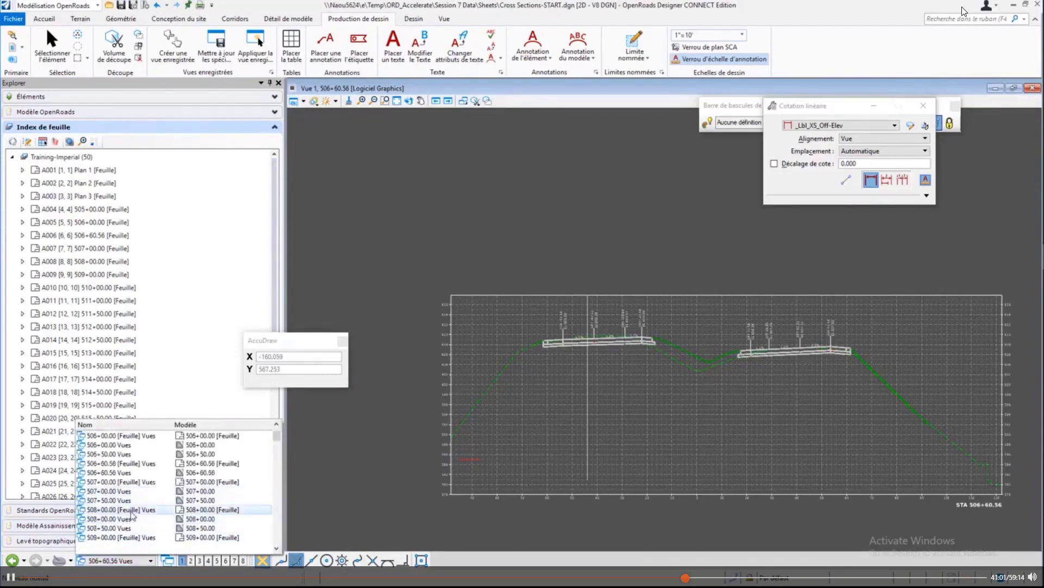
scroll(132, 515, "down", 1)
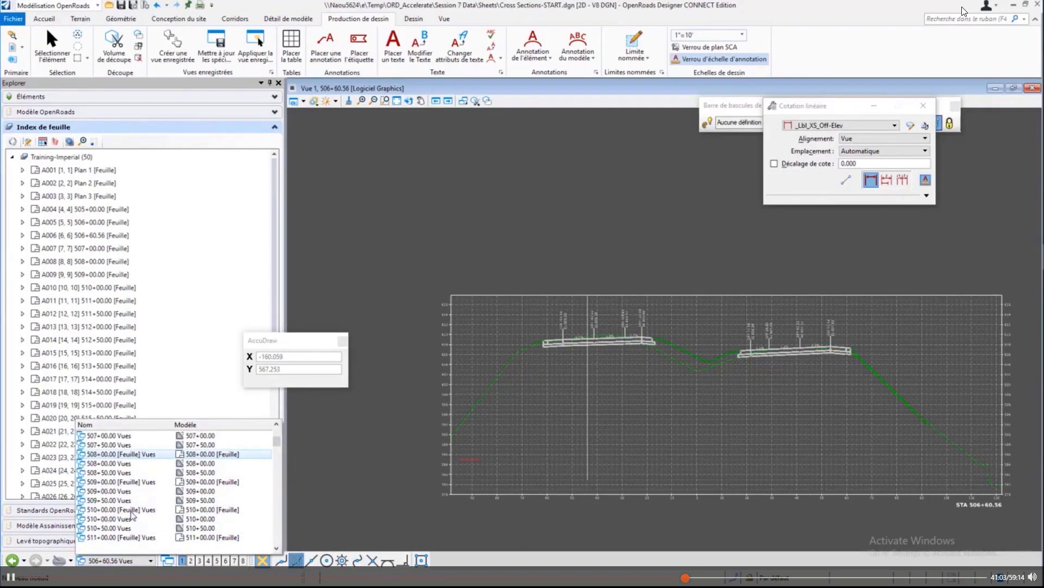
scroll(132, 516, "down", 10)
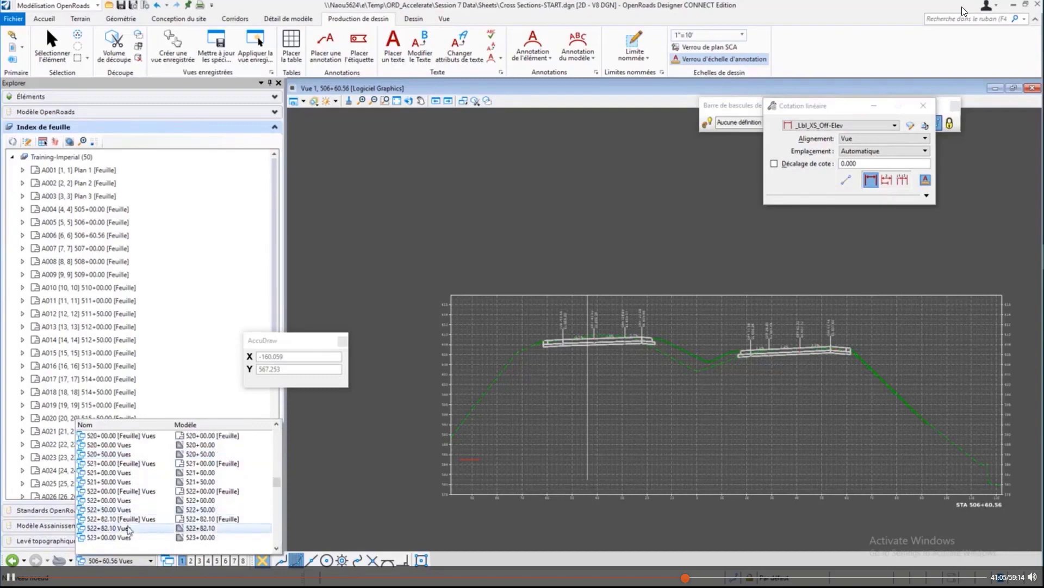
left_click(131, 529)
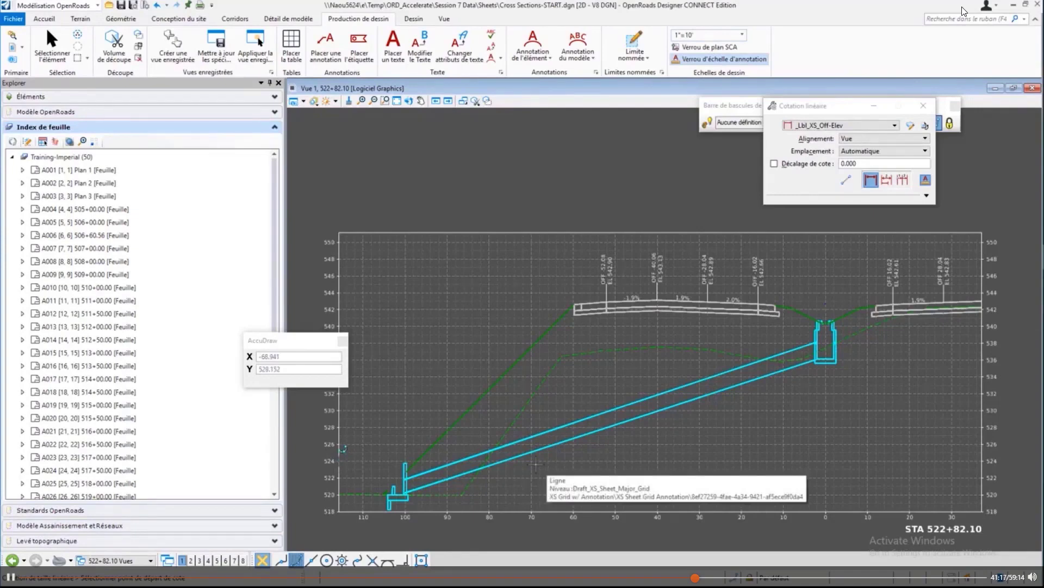
- Place a _Lbl_XS_Off-Elev label where the outer face of the headwall at the culvert's outlet meets the top of its footing slab
left_click(386, 101)
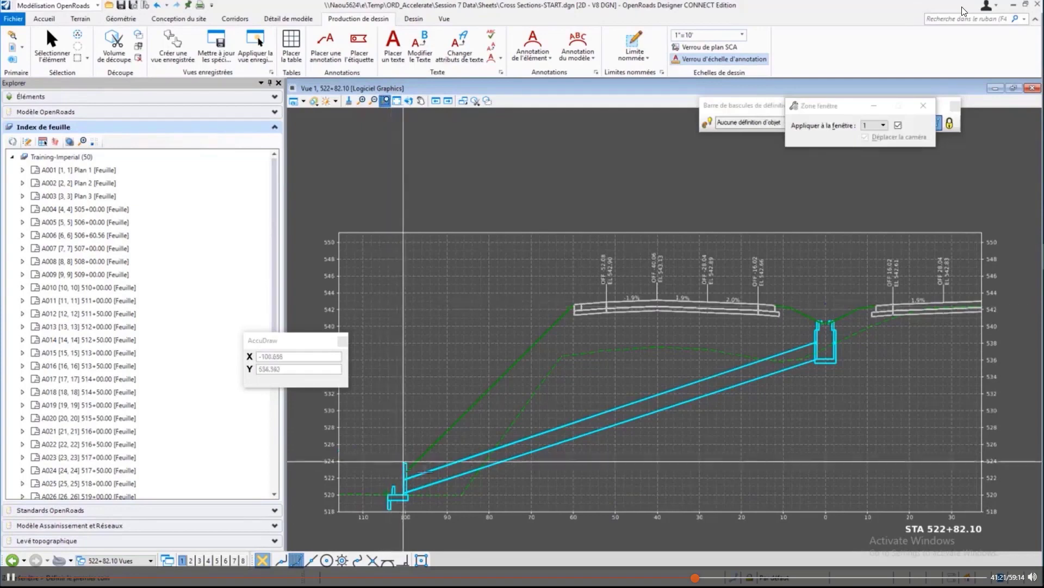
left_click(423, 448)
left_click(387, 524)
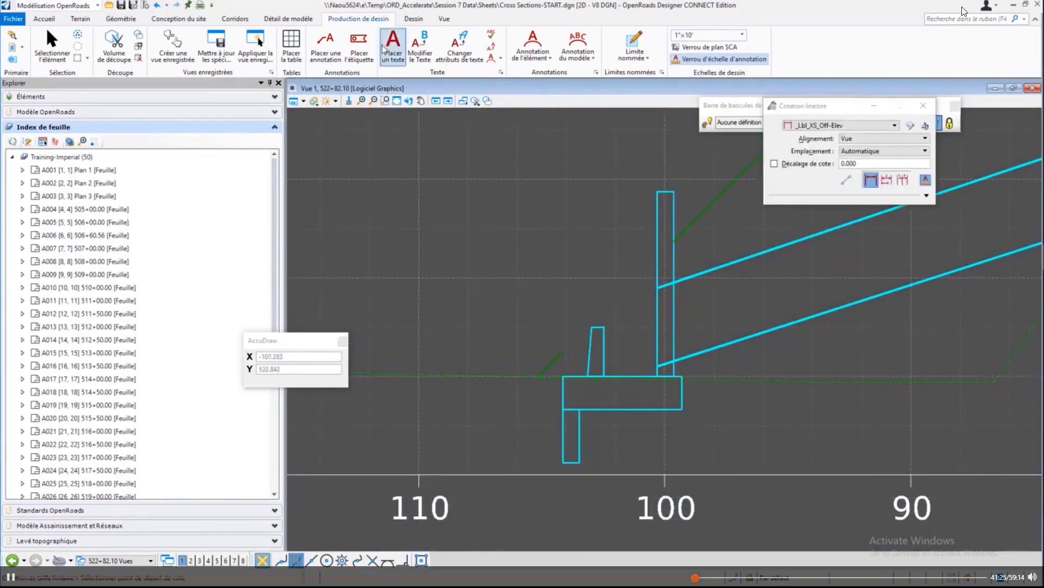
left_click(361, 44)
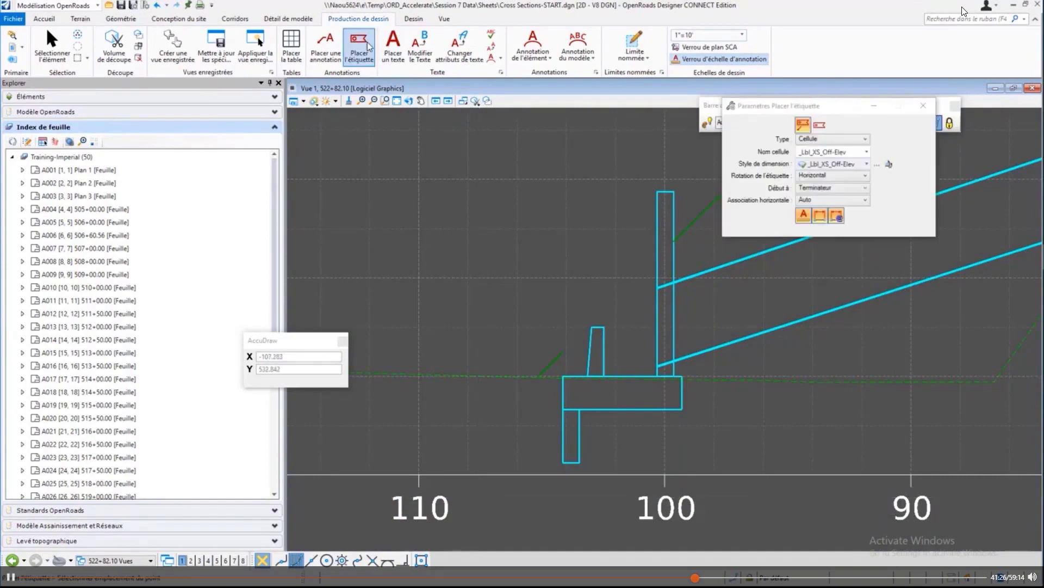
left_click(658, 374)
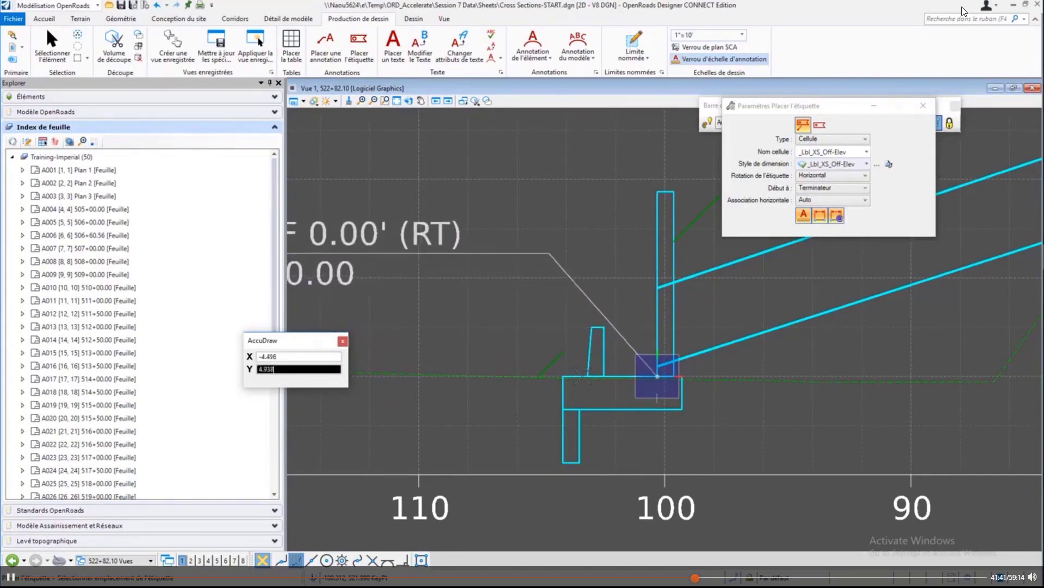
left_click(582, 375)
right_click(524, 354)
scroll(524, 353, "down", 4)
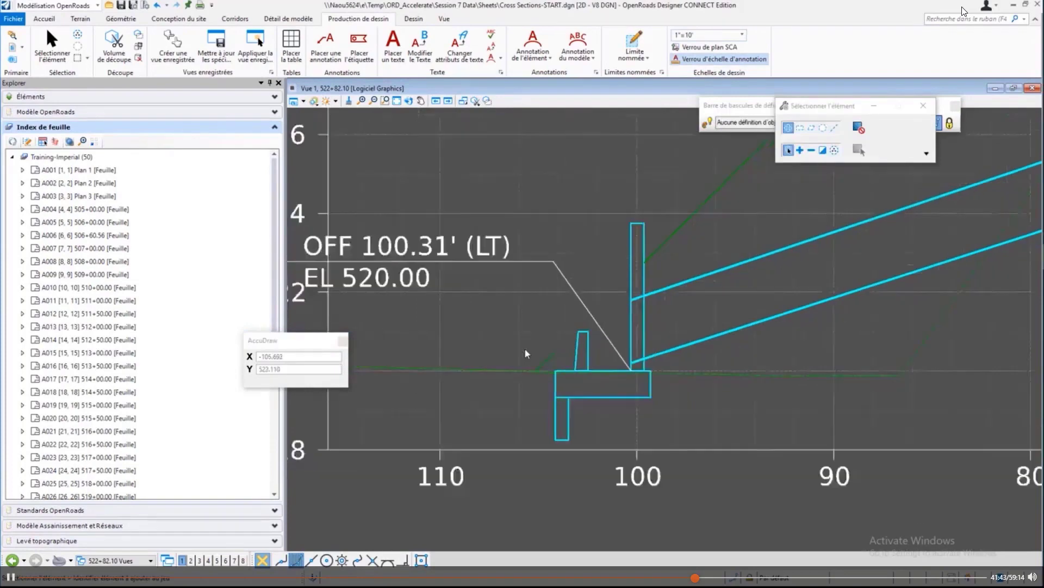
- Start annotating the 522+82.10 drawing model, browse the cross-section drawing annotation groups and set the group to Aucun
scroll(401, 470, "down", 1)
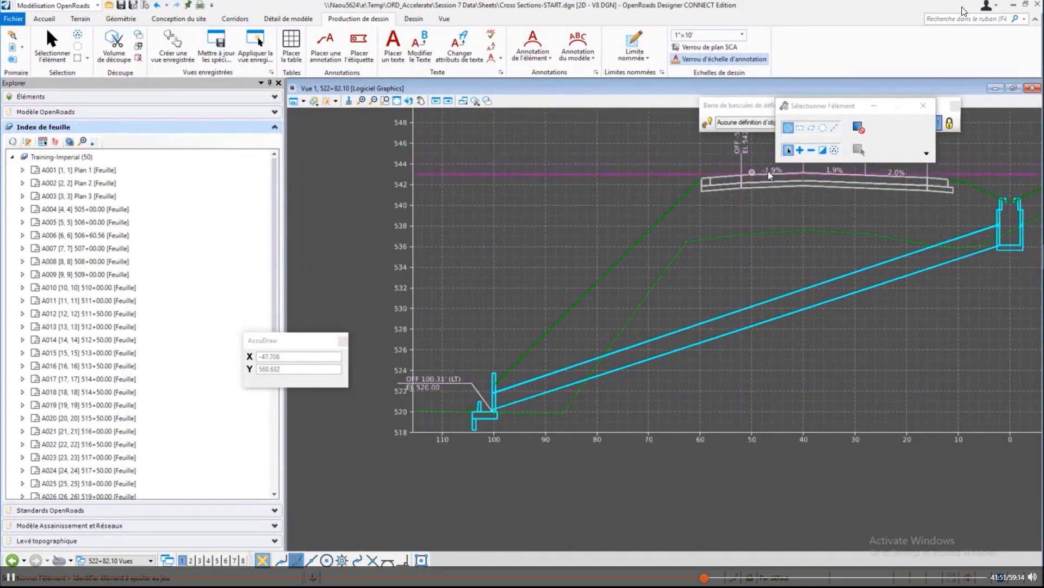
left_click(585, 61)
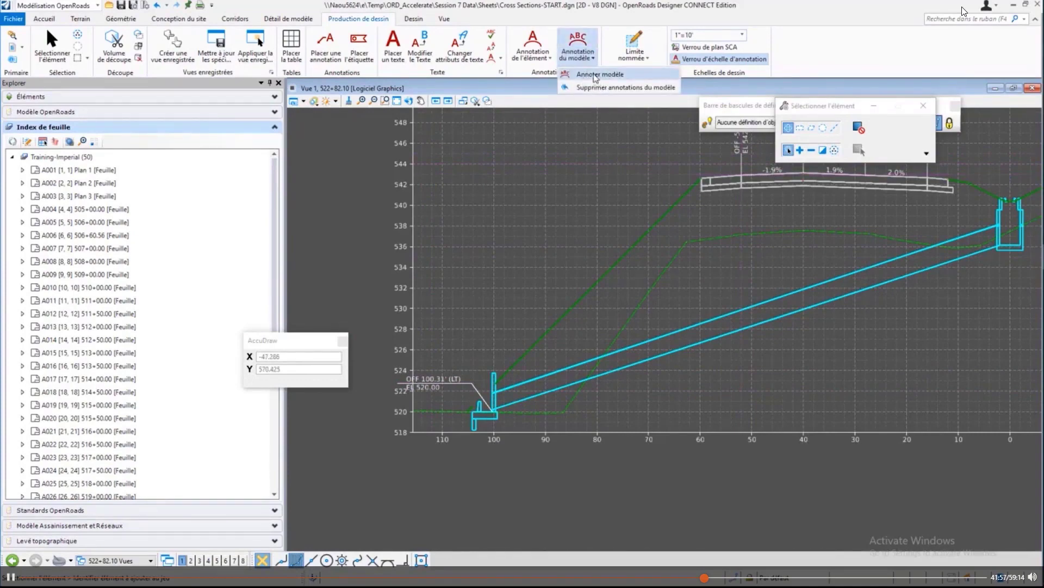
left_click(596, 75)
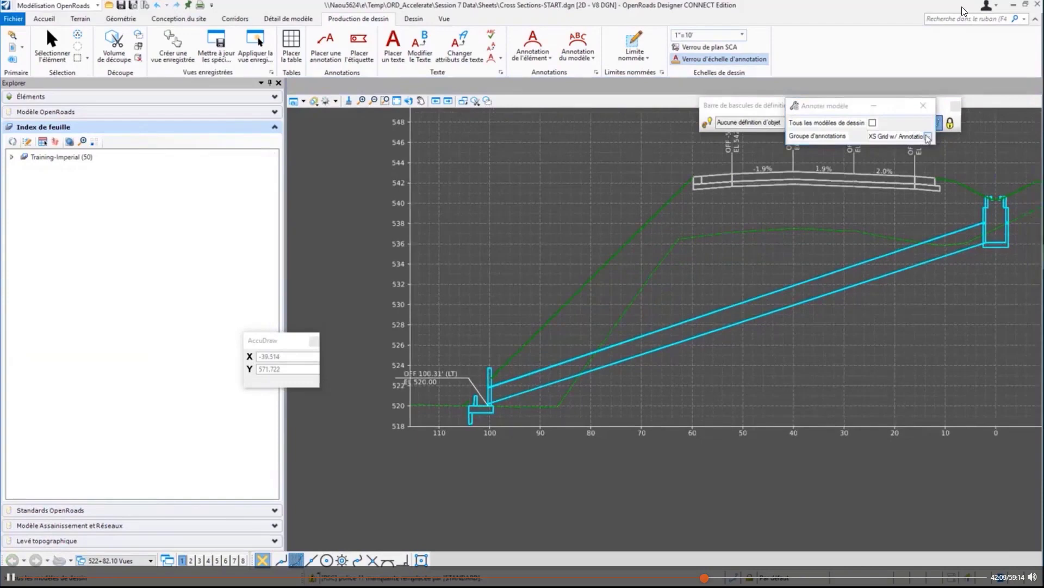
left_click(928, 138)
left_click(780, 166)
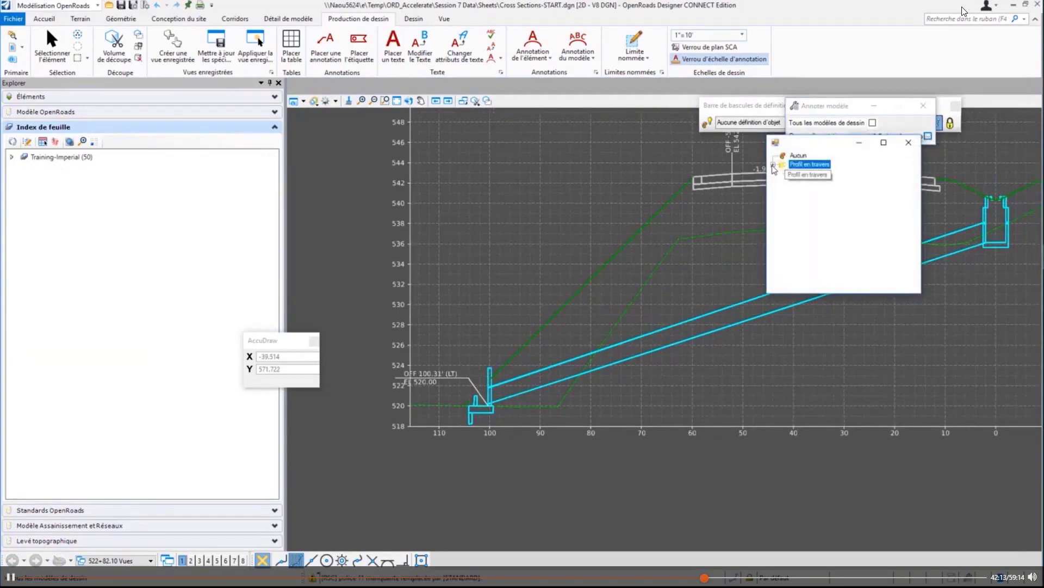
left_click(773, 165)
left_click(783, 173)
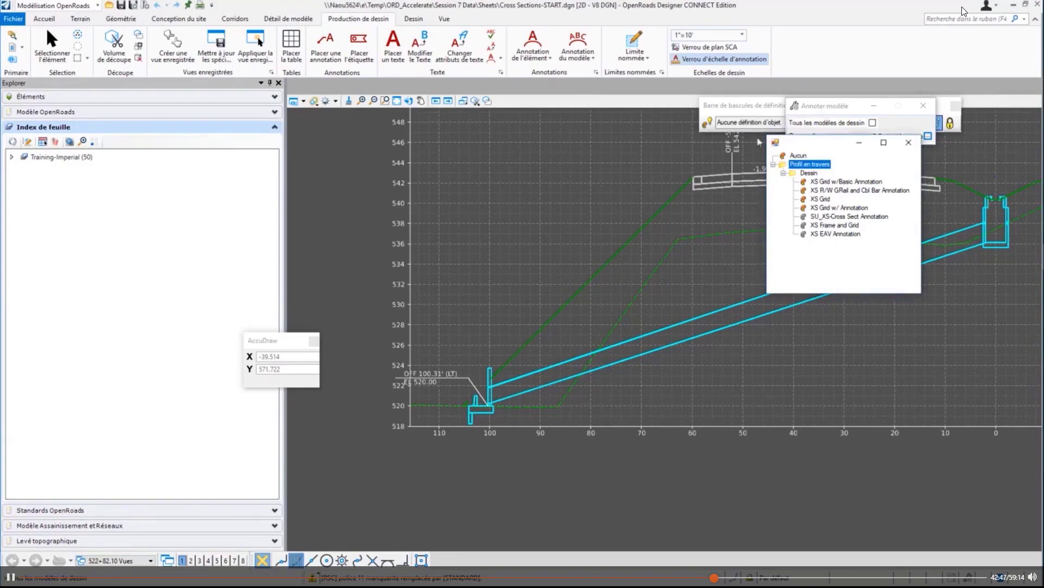
double_click(798, 155)
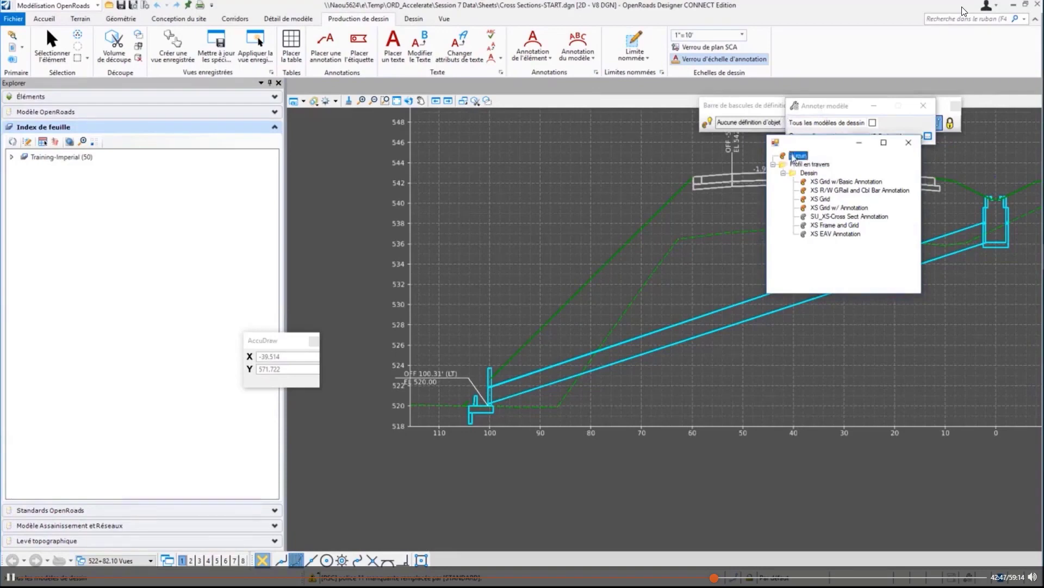
left_click(593, 58)
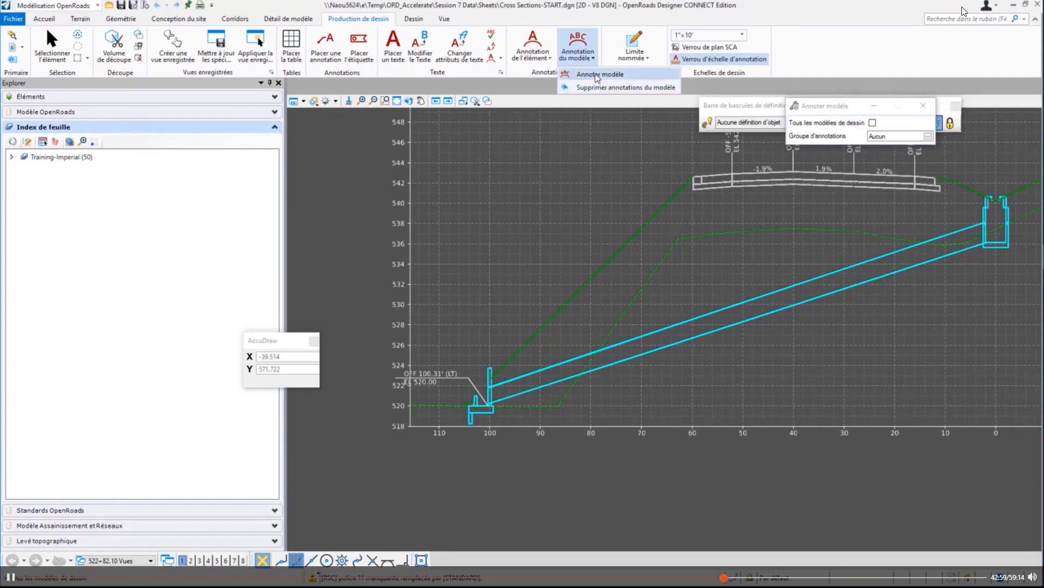
left_click(597, 75)
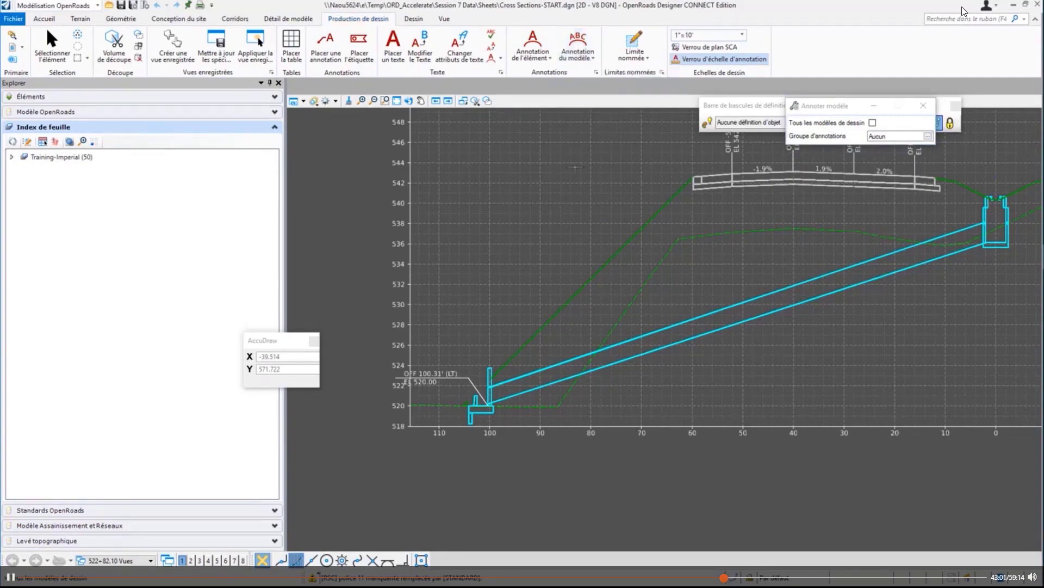
- Examine the slope and offset-elevation labels along the pavement beside the central drainage inlet, selecting the concrete pavement element under the 2.0% label
middle_click_drag(672, 218, 527, 321)
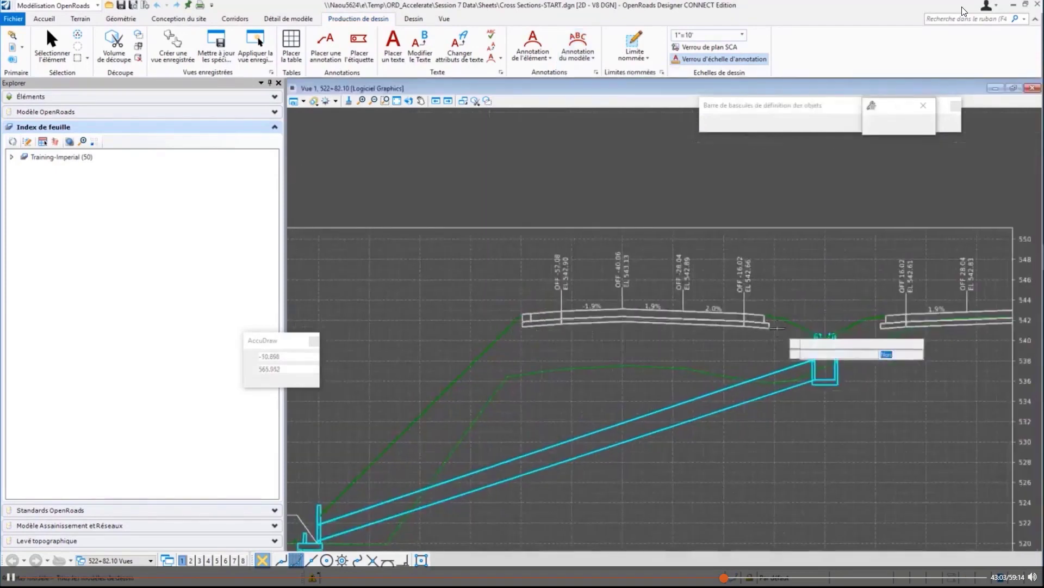
scroll(762, 253, "up", 5)
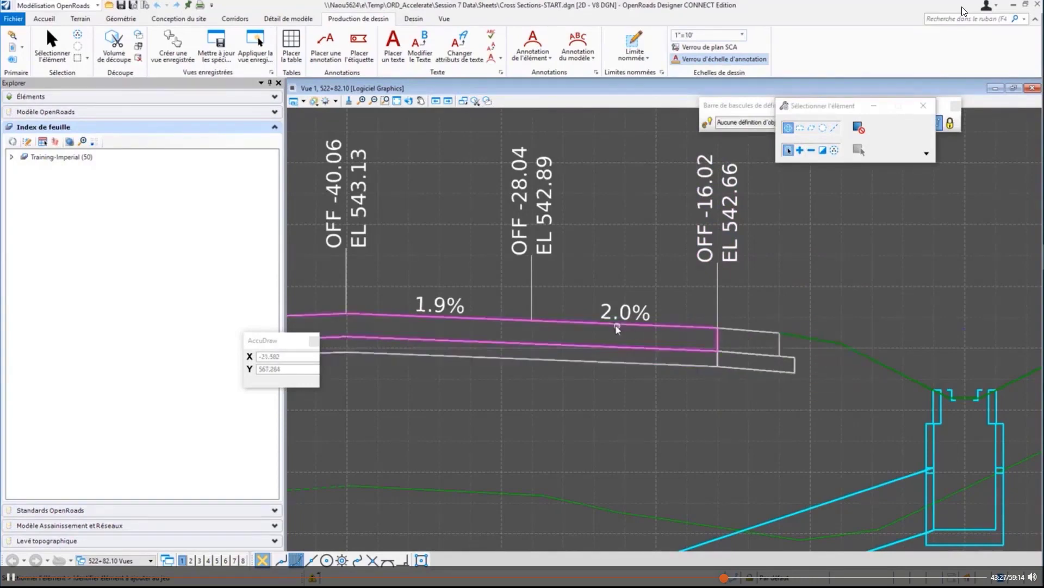
left_click(616, 326)
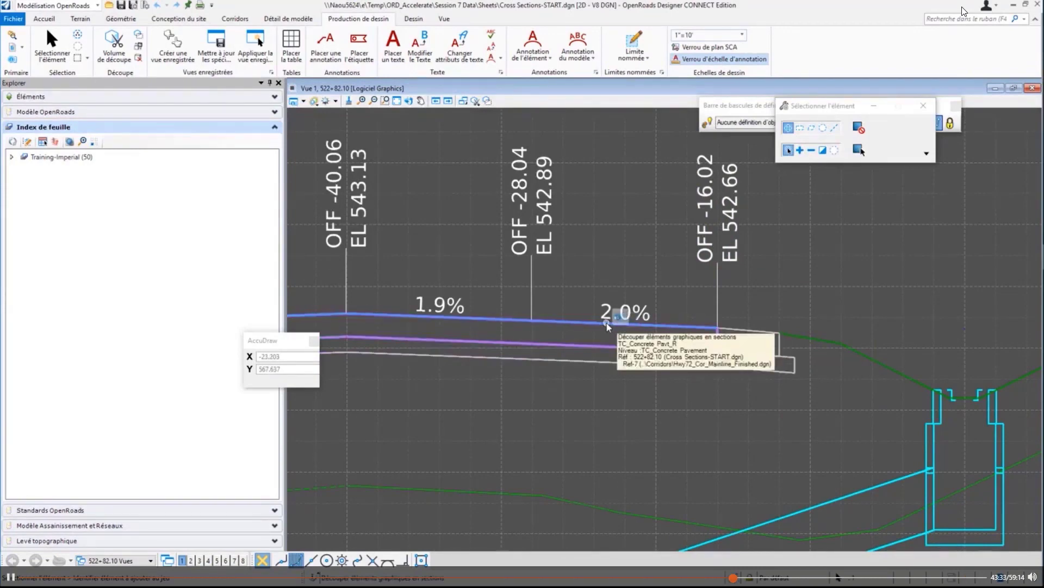
left_click(601, 325)
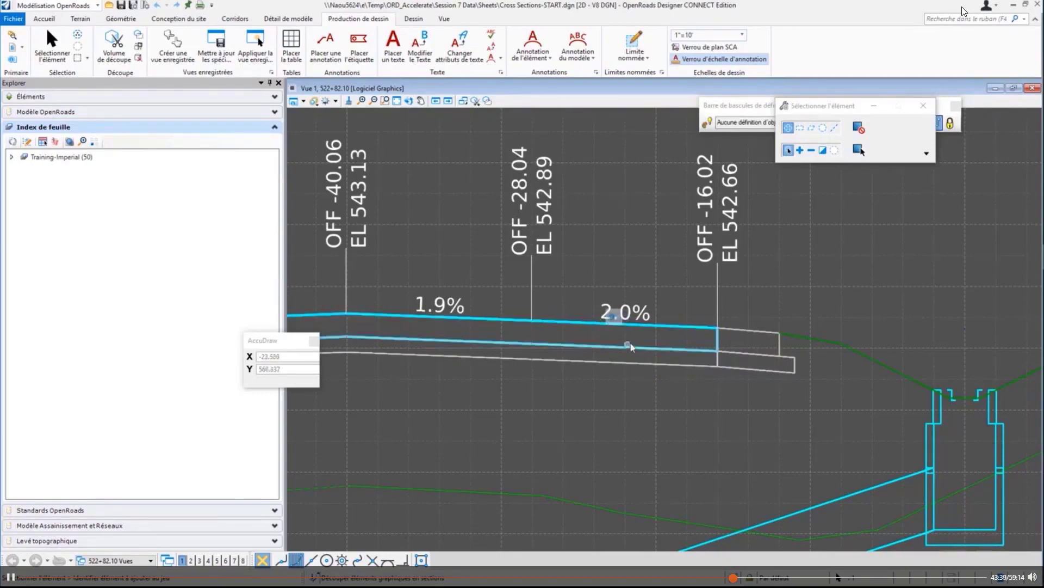
left_click(729, 308)
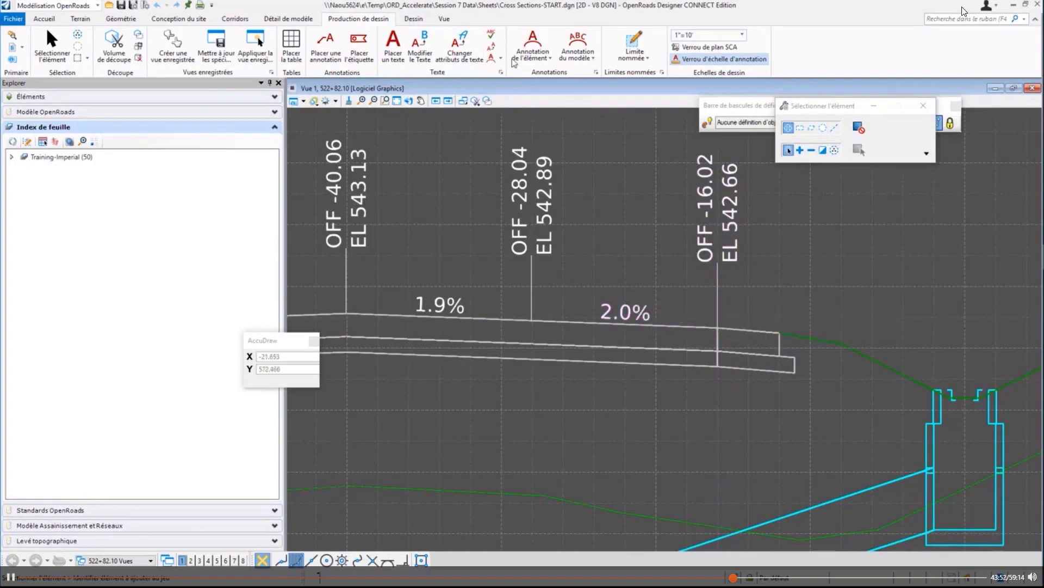
- Review the Annotate Model options for all drawing models and the annotation group, without annotating anything
left_click(577, 57)
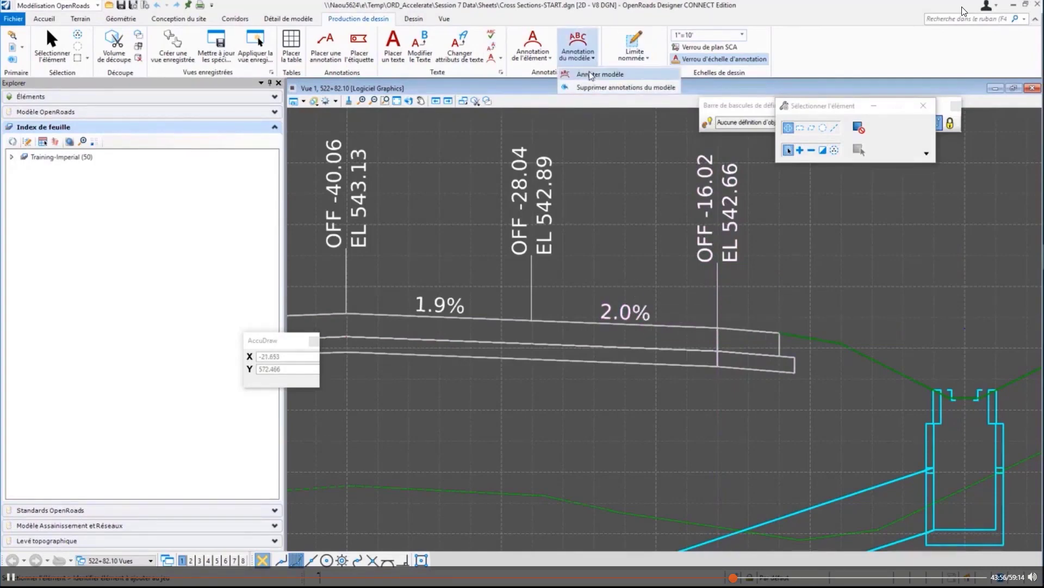
left_click(591, 76)
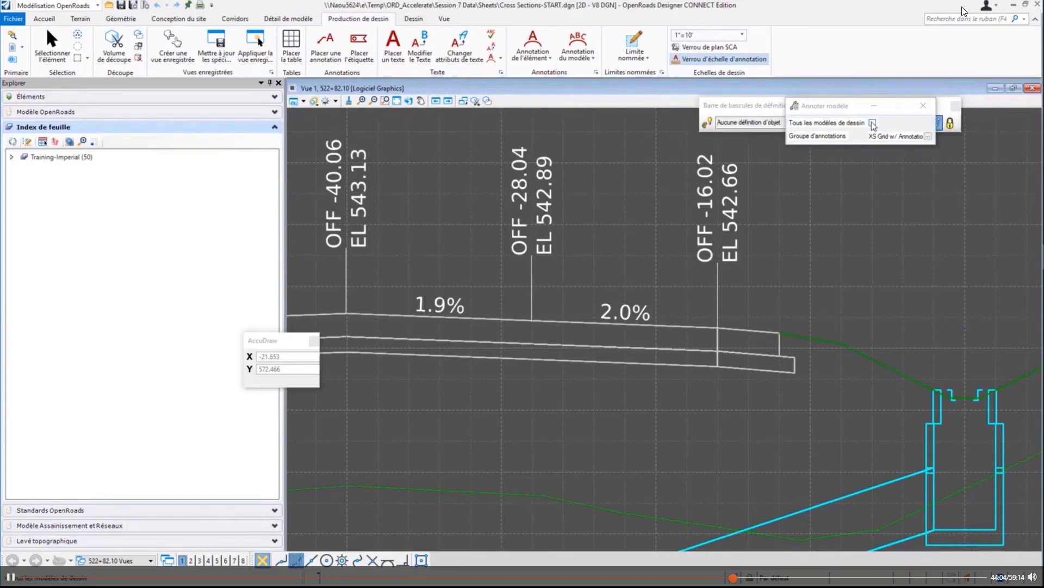
left_click(605, 223)
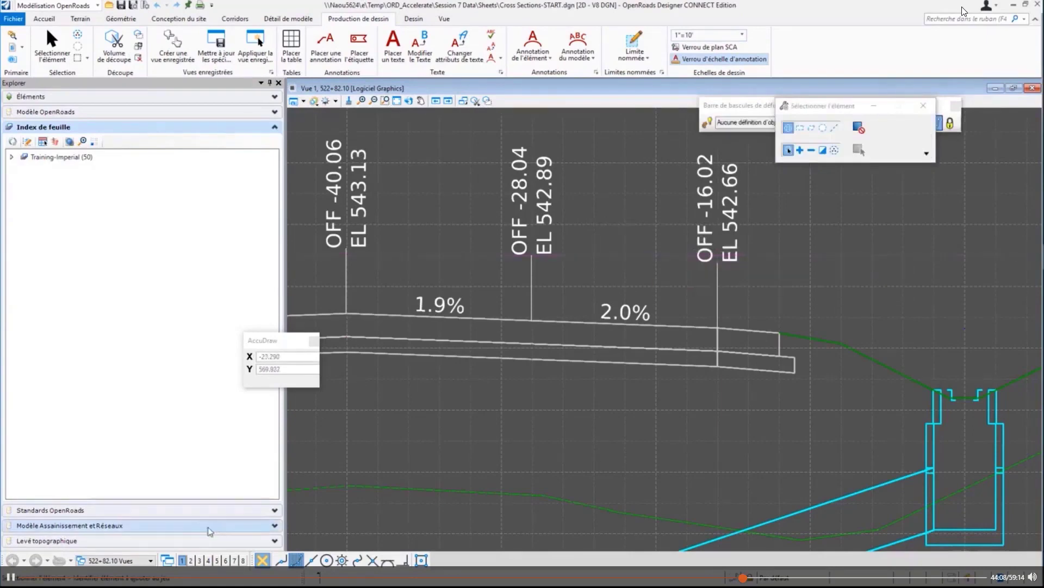
- Open the named boundaries manager in the multi-model views and expand the HWY 72 cross-section group
left_click(135, 560)
left_click(123, 520)
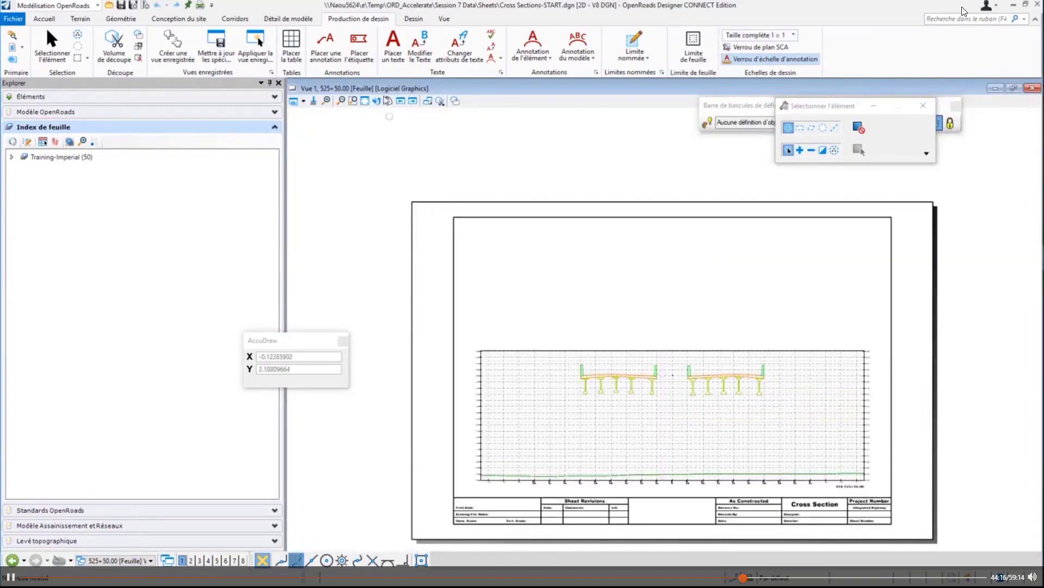
left_click(662, 73)
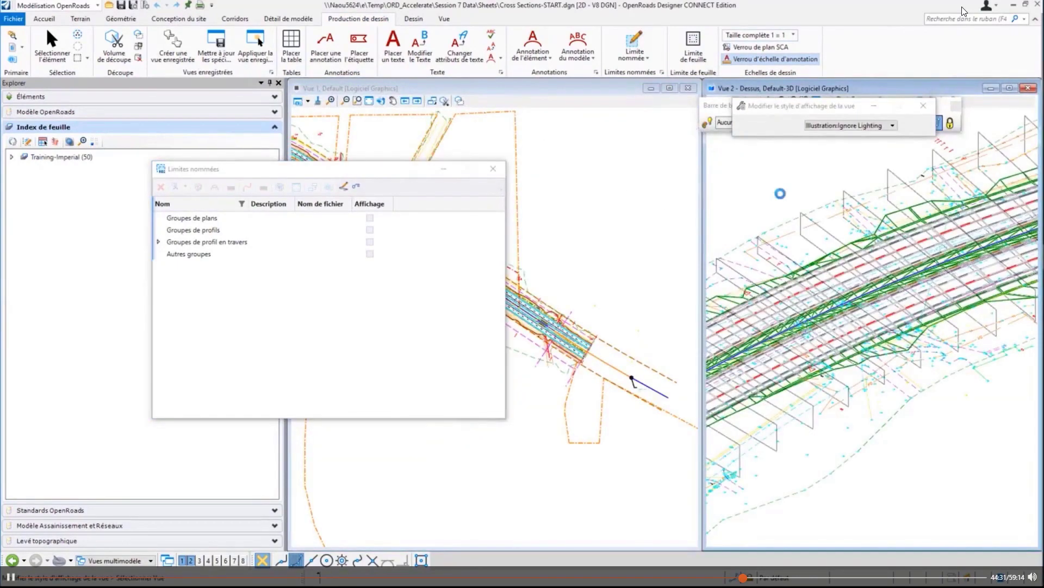
left_click(249, 246)
left_click(159, 243)
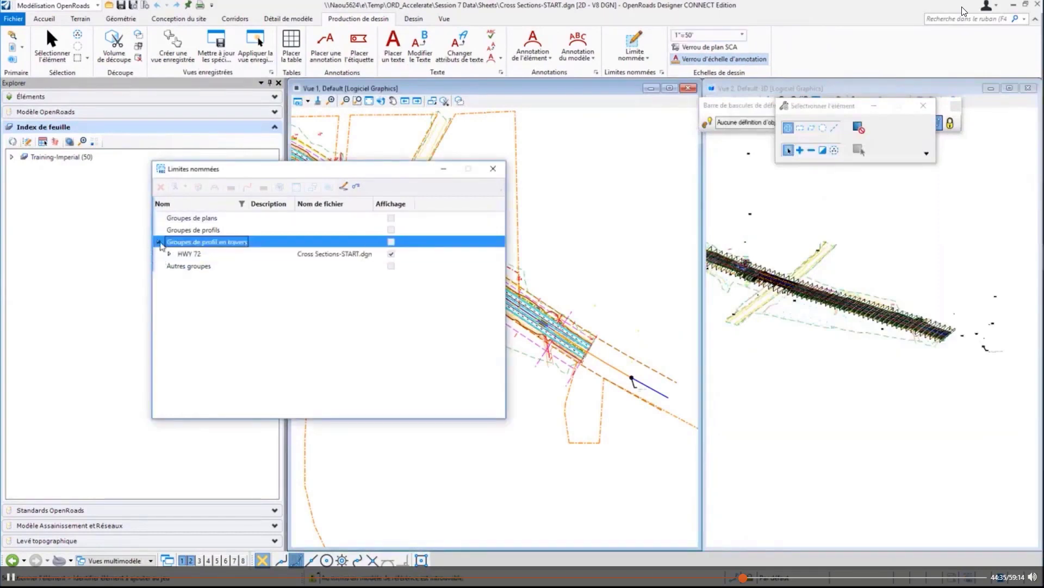
left_click(185, 254)
left_click(169, 254)
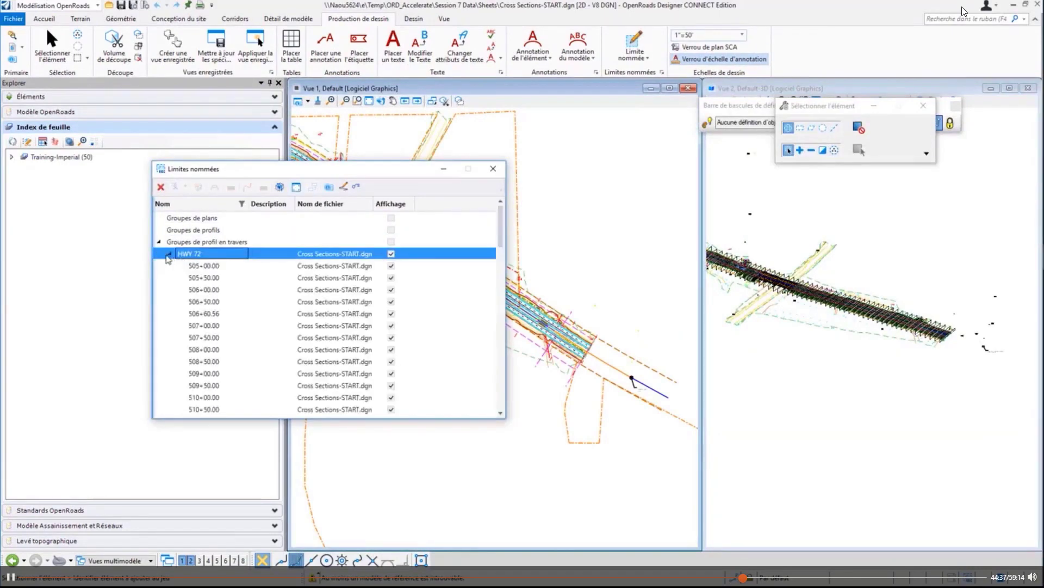
- Create cross-section drawings from the HWY 72 boundaries 505+00.00 through 506+60.56, with the one-sheet-per-file option enabled
left_click(201, 266)
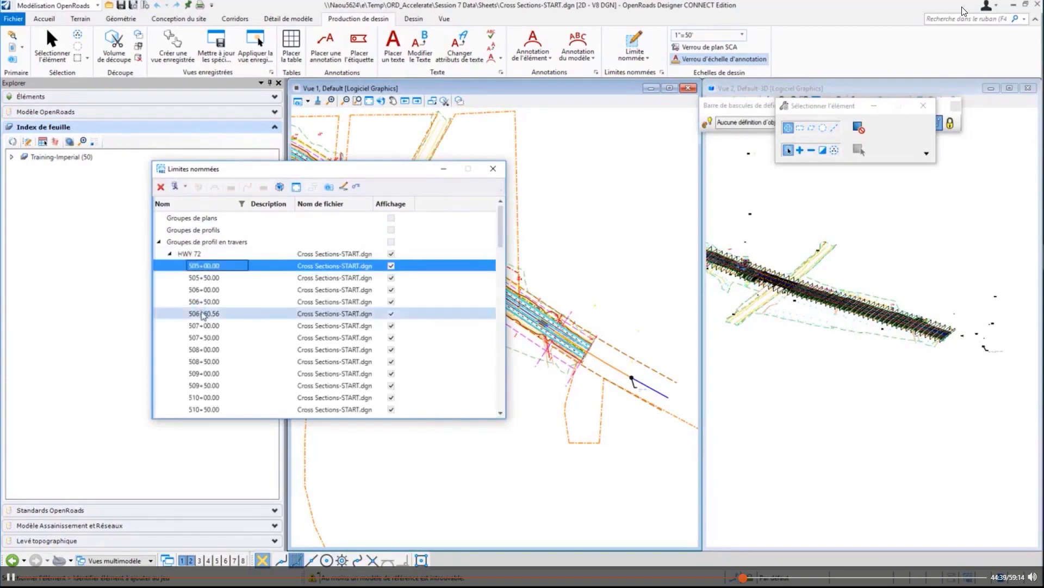
left_click(203, 314, "shift")
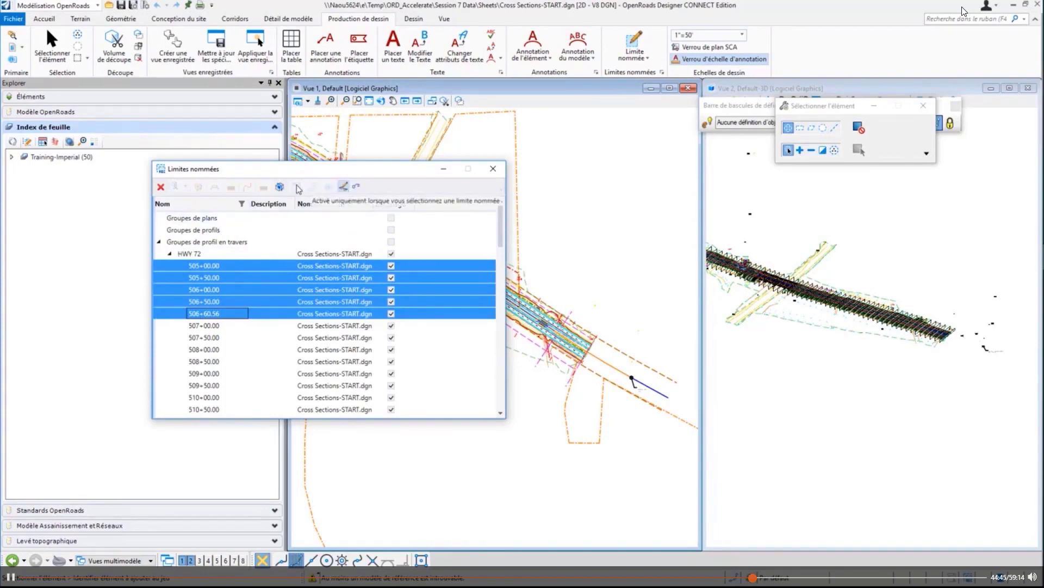
right_click(194, 265)
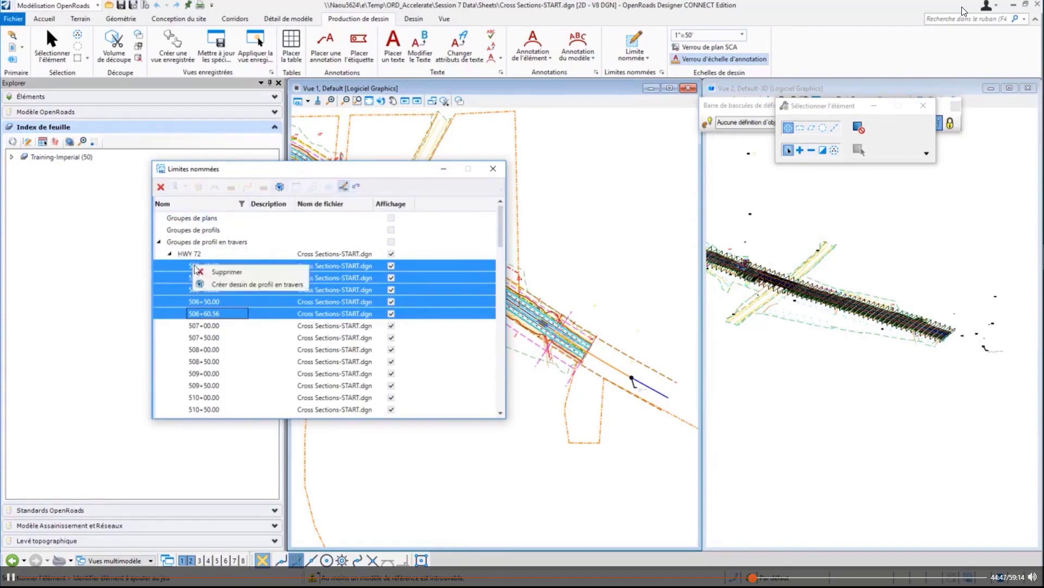
left_click(228, 284)
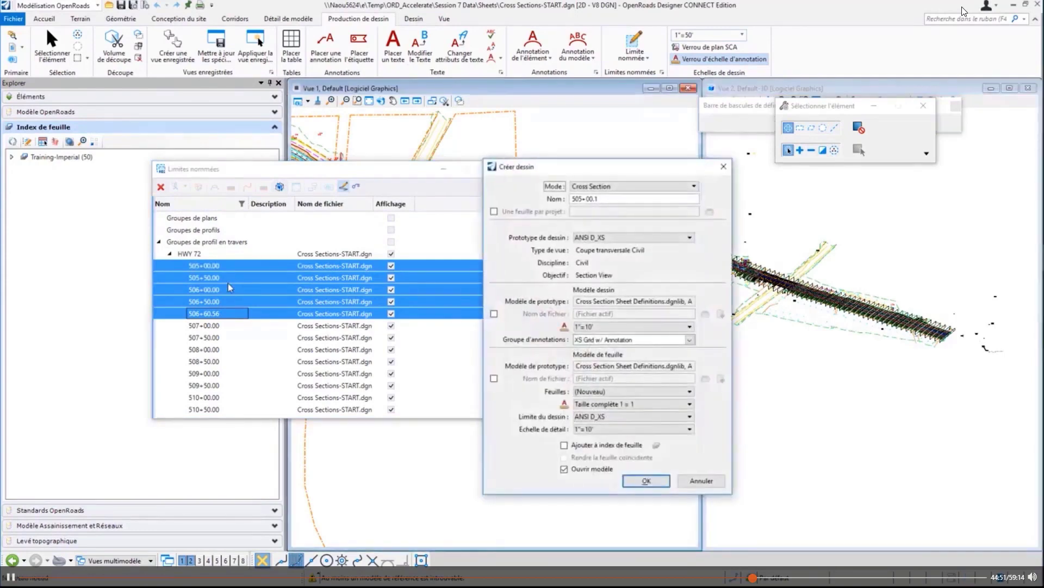
left_click(494, 211)
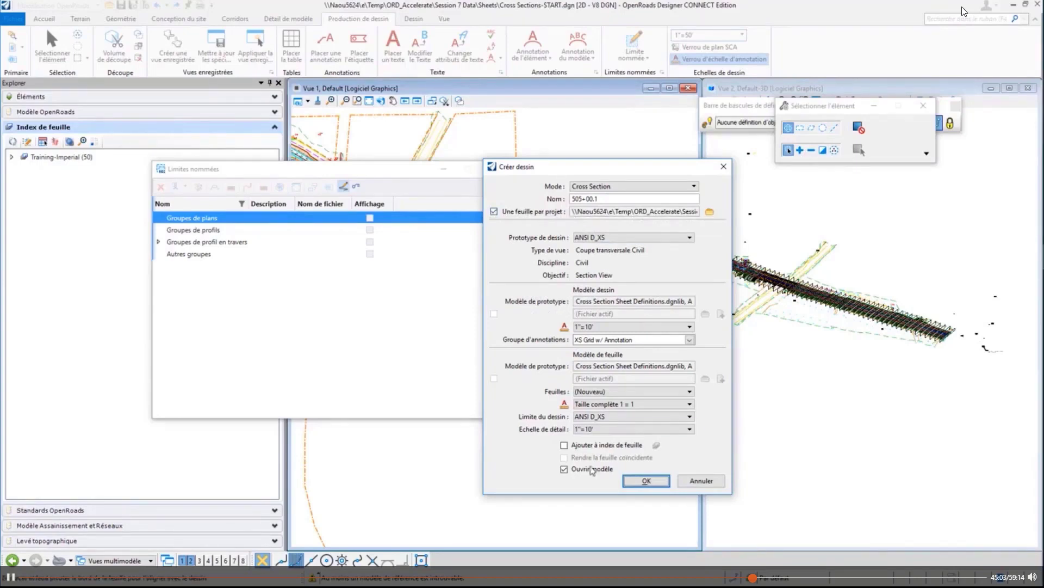
left_click(646, 481)
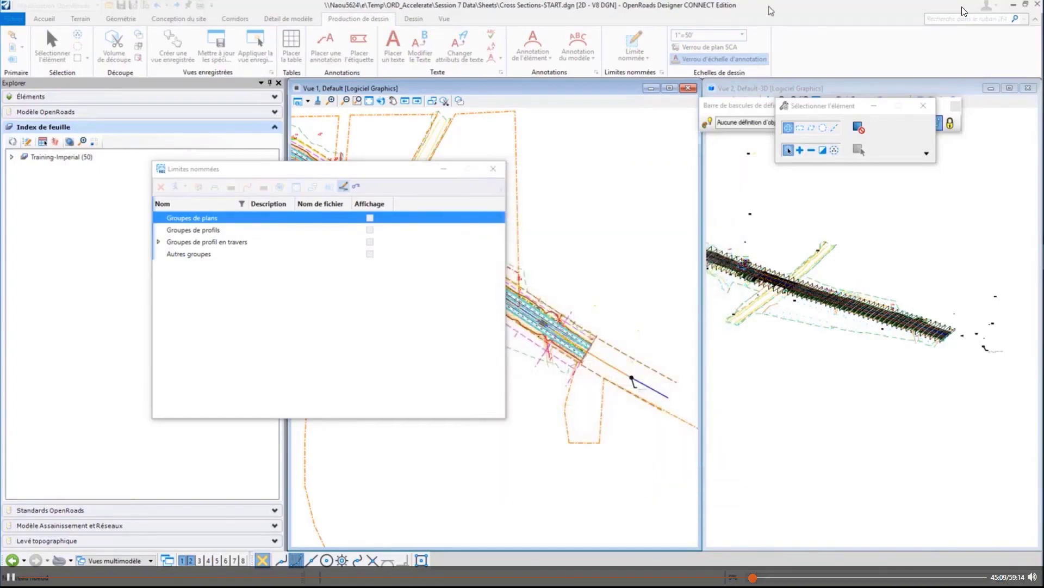
- Switch to File Explorer and check the Sheets folder for the newly created 505+00.1.dgn file
key("alt+Tab")
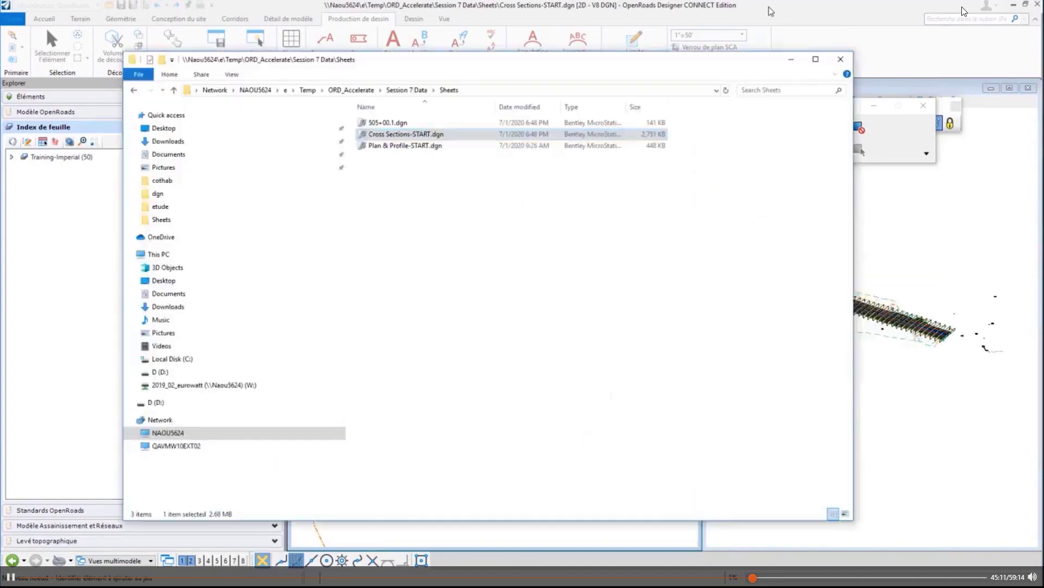
left_click(627, 276)
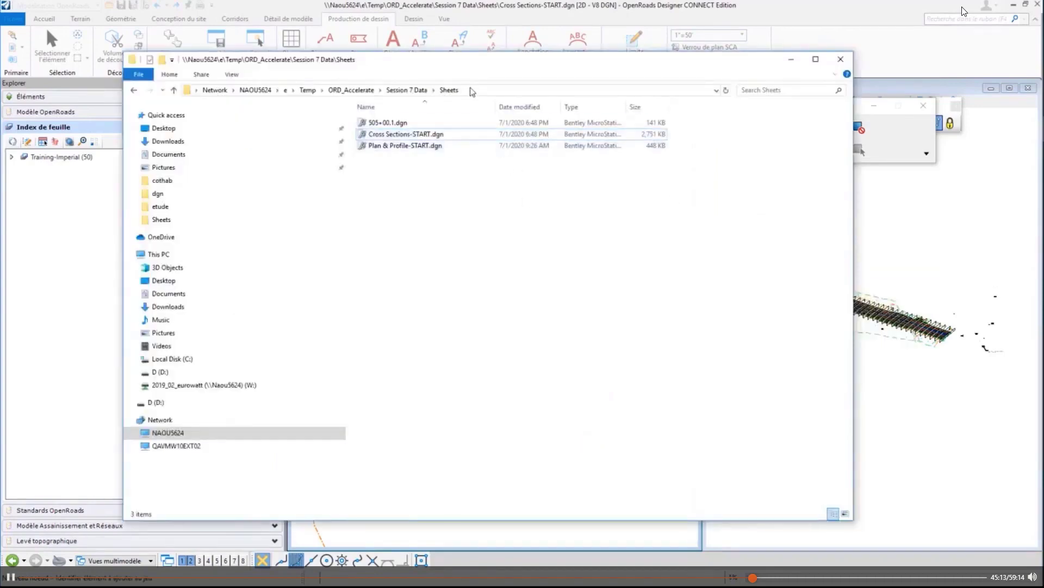
left_click(385, 122)
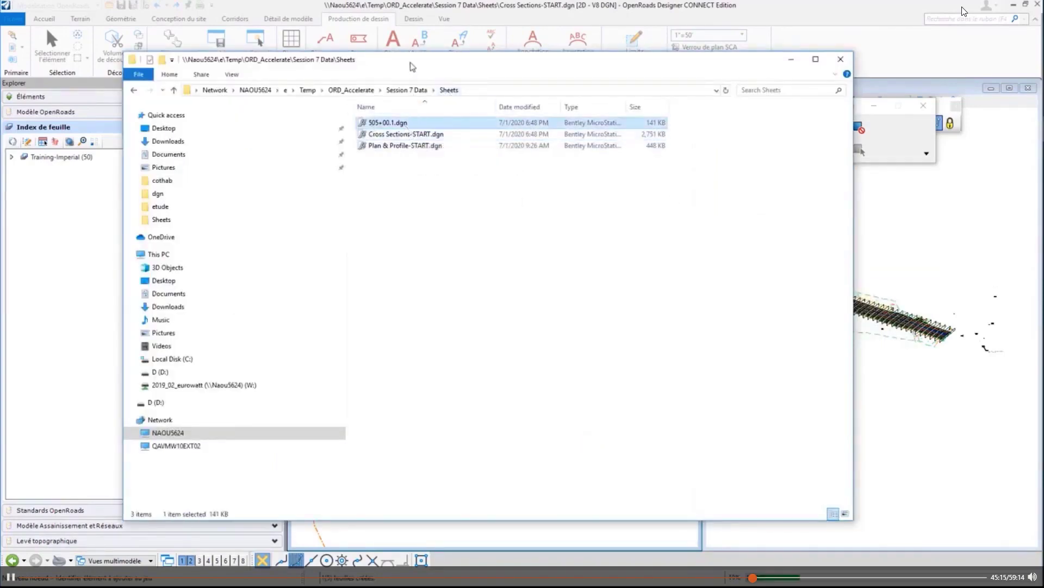
left_click_drag(412, 63, 458, 60)
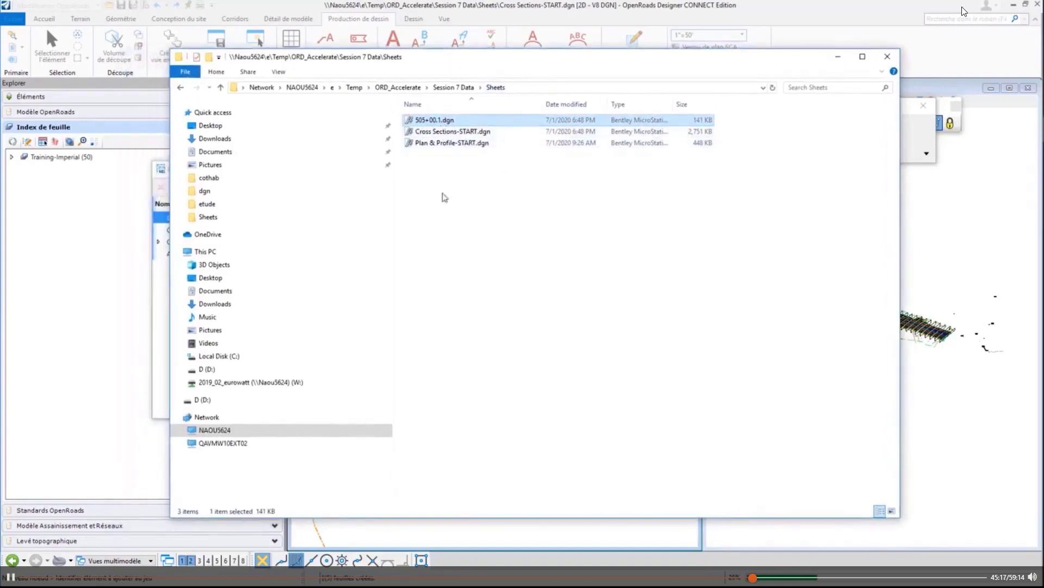
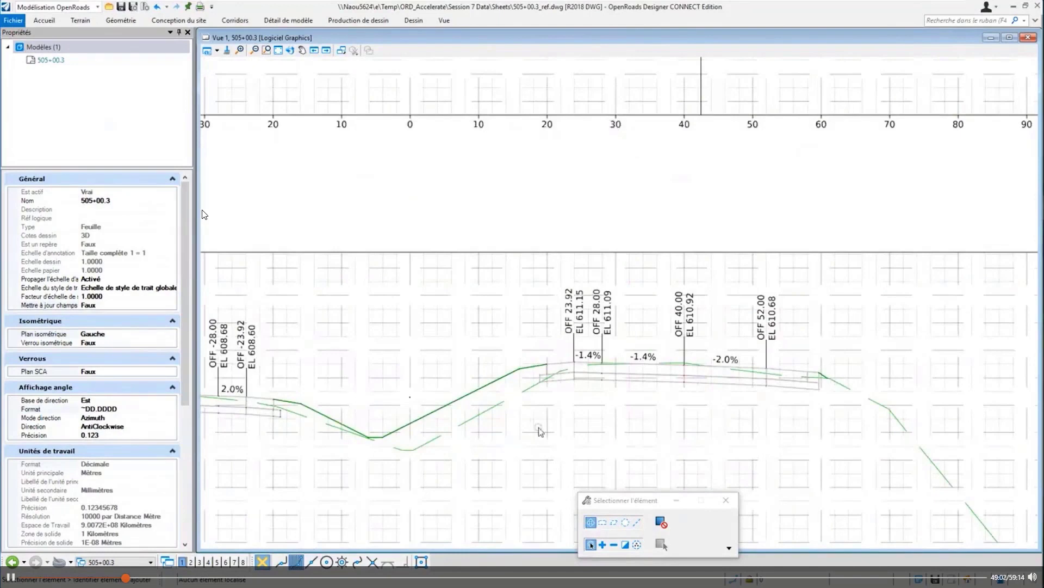
- Examine the cross sections, their annotations and the title block's sheet number field in the 505+00.3_ref.dwg sheet
scroll(538, 427, "up", 2)
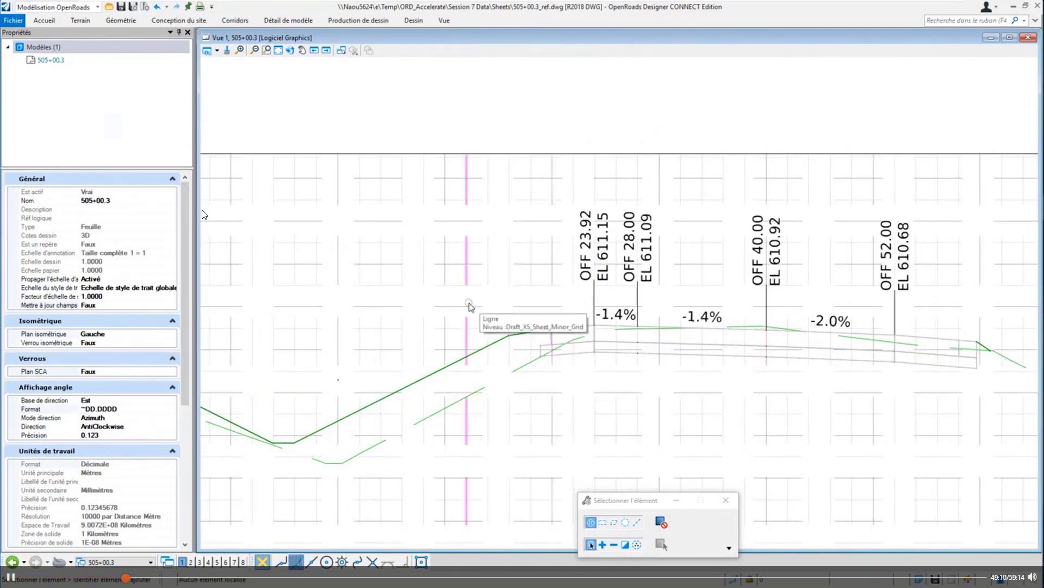
scroll(470, 306, "down", 4)
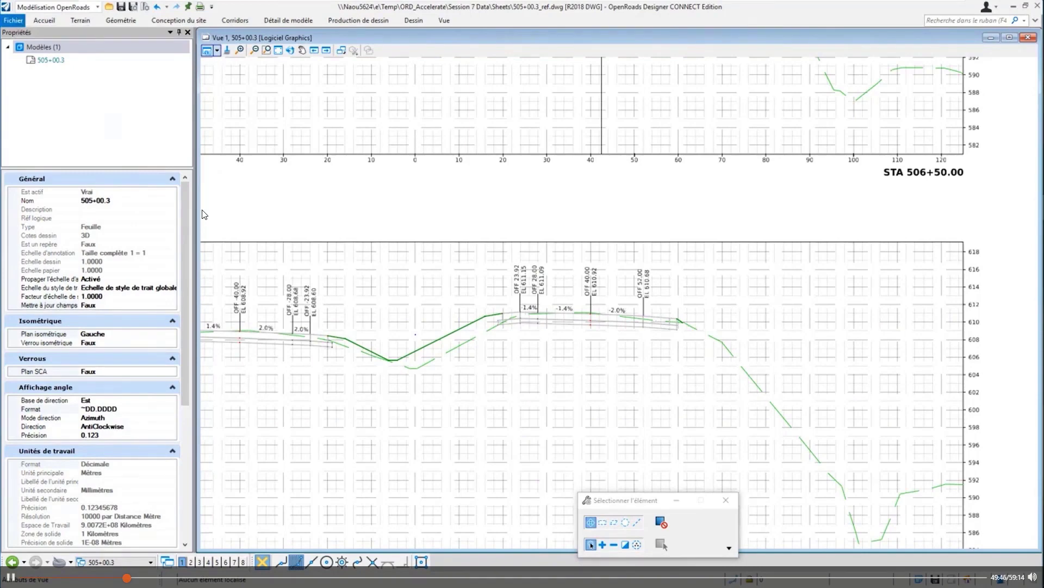
scroll(385, 198, "down", 3)
scroll(644, 438, "up", 4)
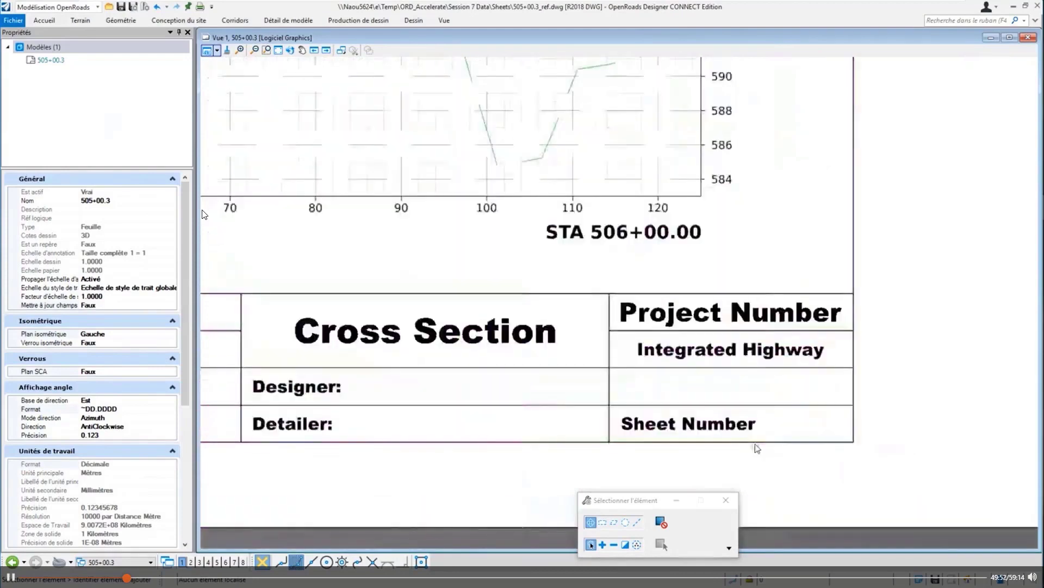
scroll(758, 445, "up", 2)
mouse_move(728, 427)
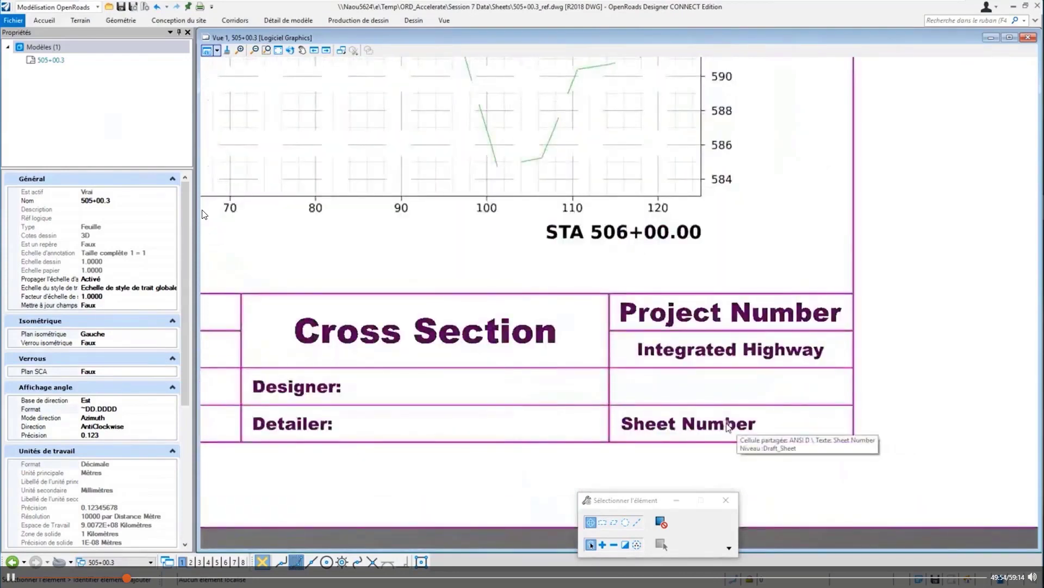
- Examine the title block of the 505+00.3_ref.dwg sheet, from the Sheet Number field across to the revision and scale fields
middle_click_drag(728, 427, 716, 284)
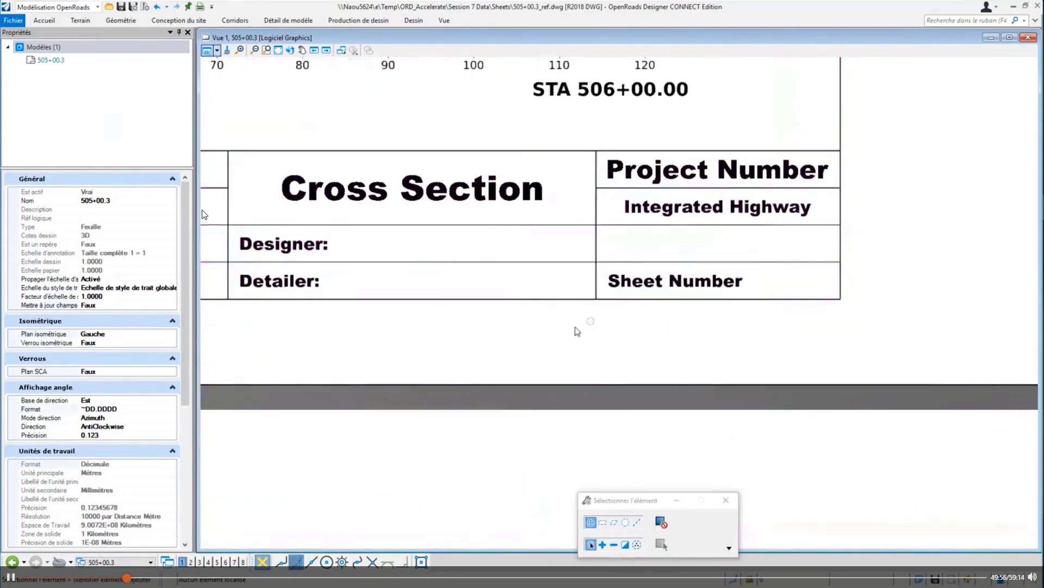
right_click(506, 335)
left_click(499, 333)
scroll(789, 336, "down", 1)
scroll(788, 336, "down", 1)
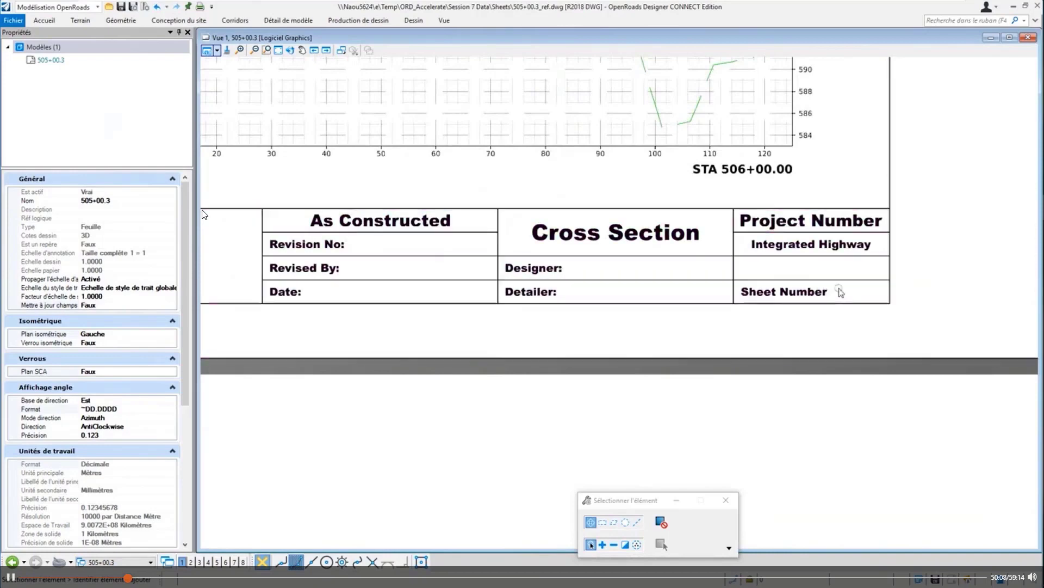
scroll(838, 299, "down", 3)
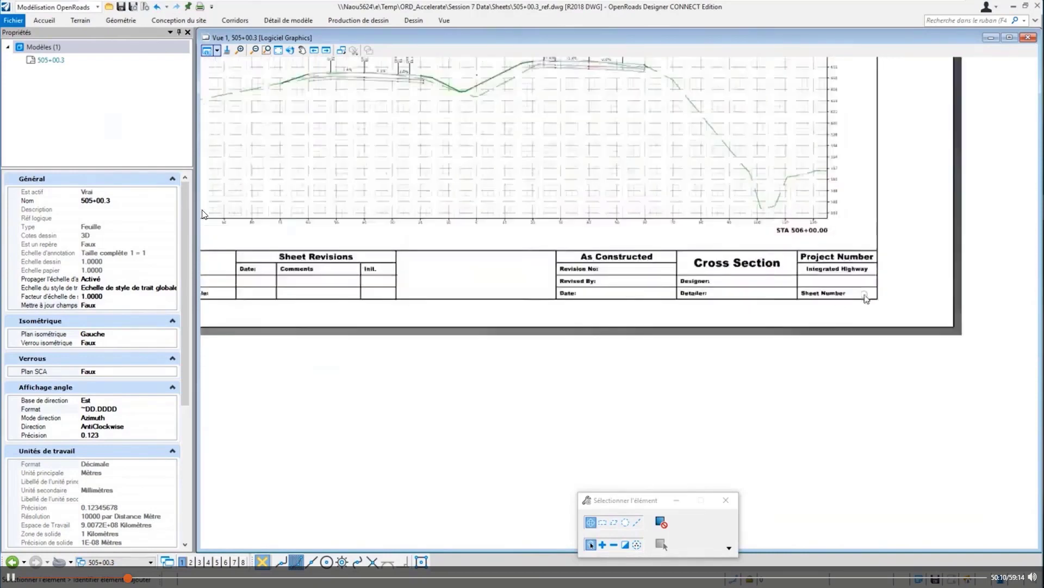
middle_click_drag(349, 299, 550, 299)
right_click(551, 298)
scroll(315, 304, "up", 2)
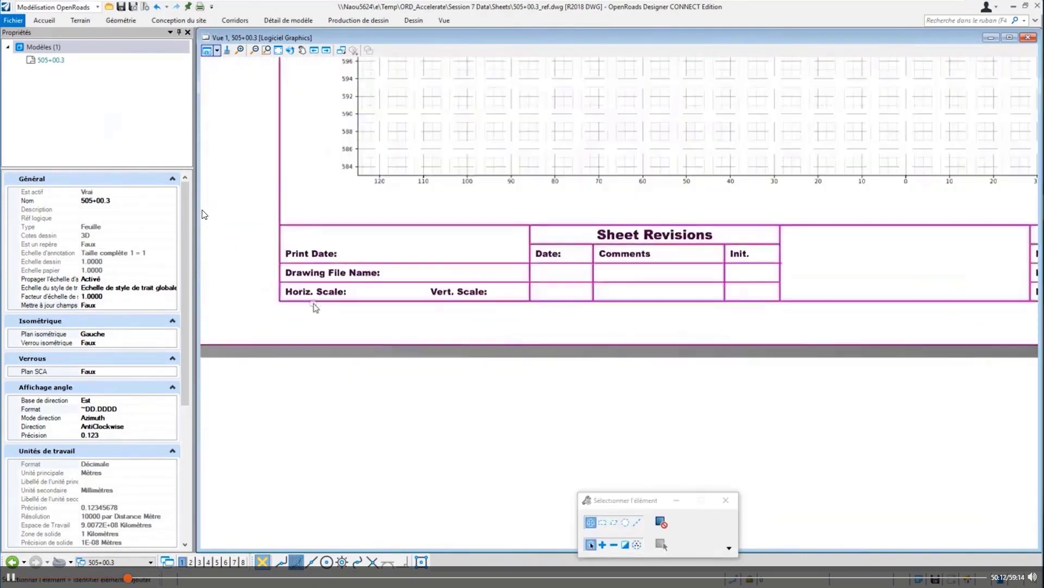
- Start placing a text near the title block and open the field editor with the file properties (Propriétés du fichier) field type
right_click(381, 322)
key("Escape")
right_click(343, 329)
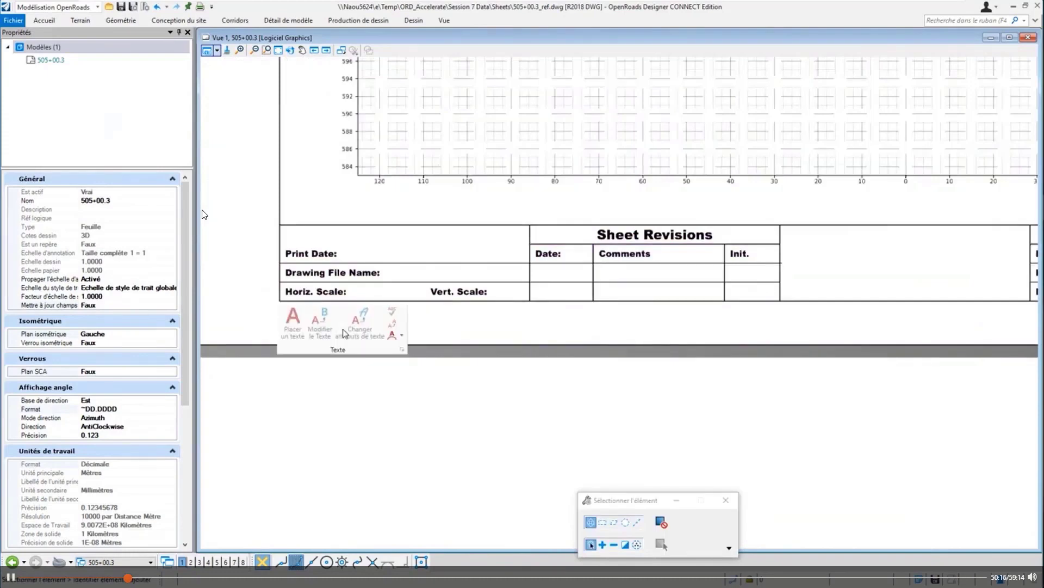
left_click(293, 322)
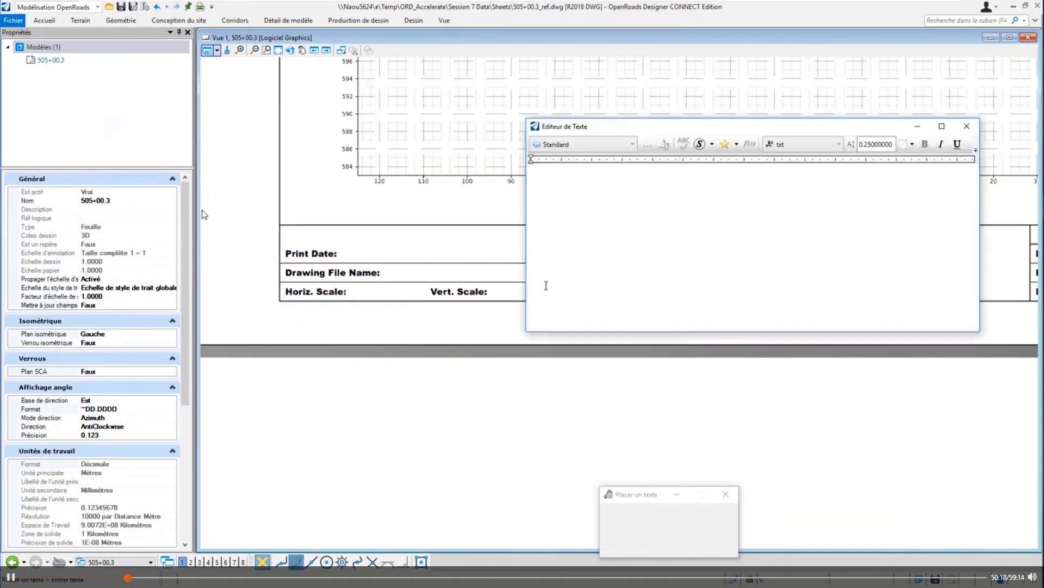
right_click(621, 237)
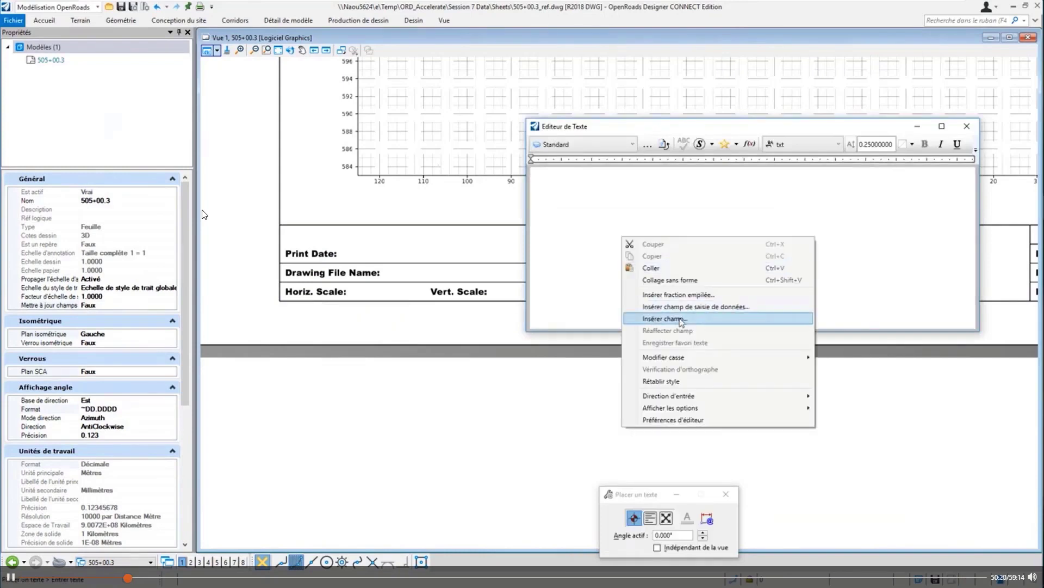
left_click(681, 319)
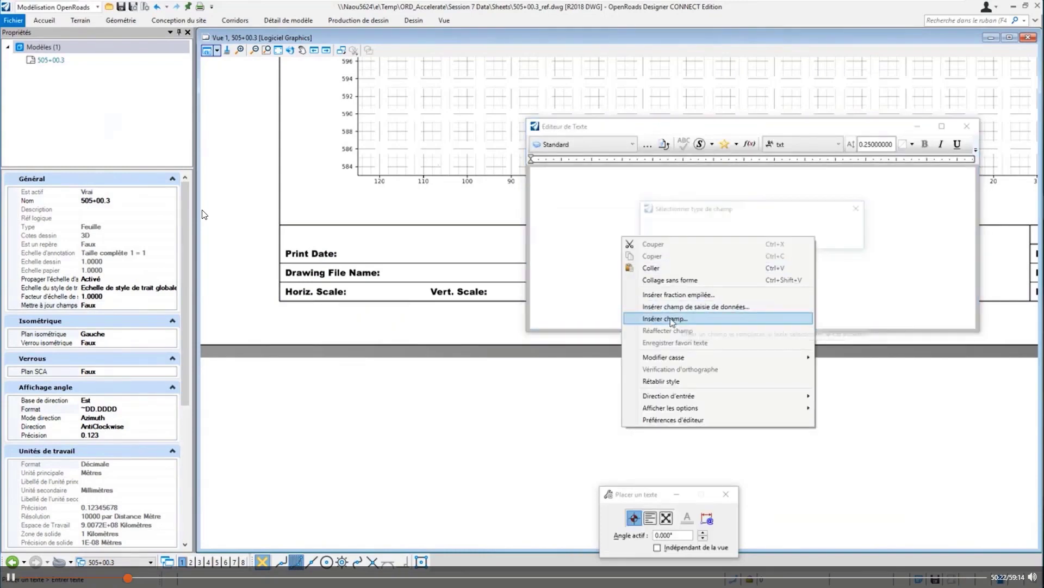
left_click(734, 228)
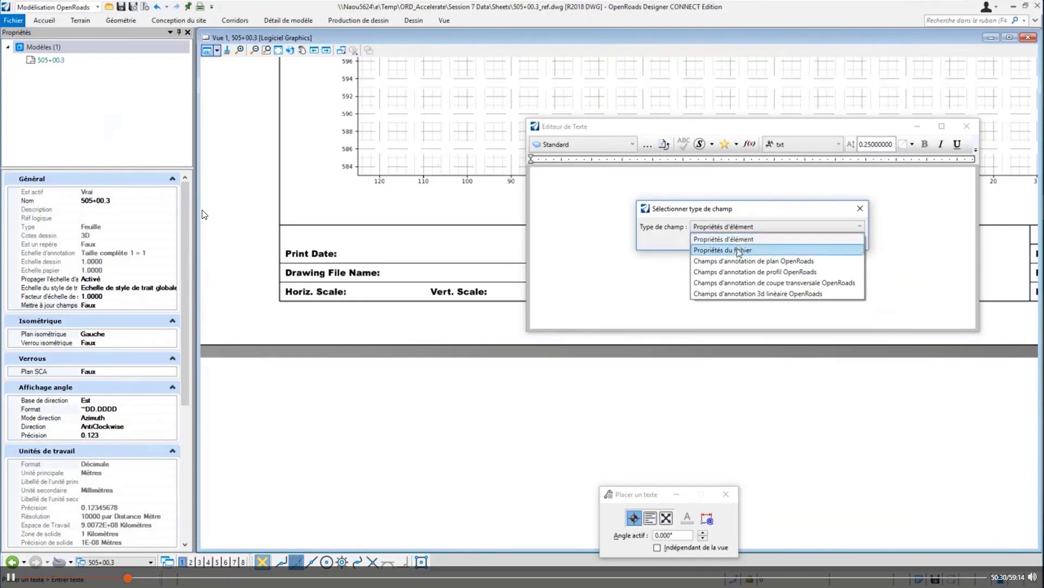
left_click(739, 249)
left_click(732, 242)
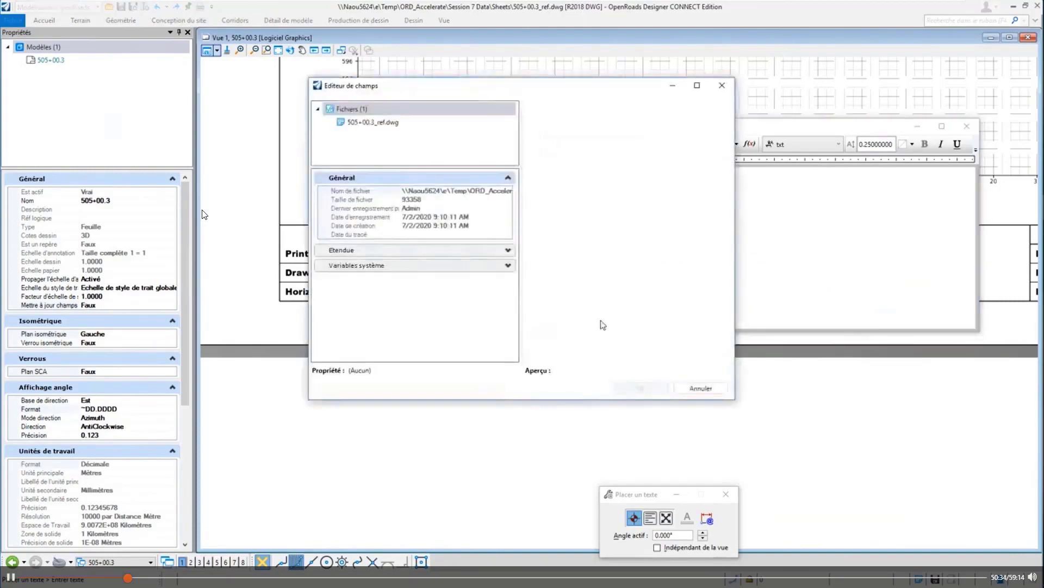
- Review the file's extended properties and system variables available as fields, select Auteur, and cancel the field insertion
left_click_drag(645, 400, 669, 550)
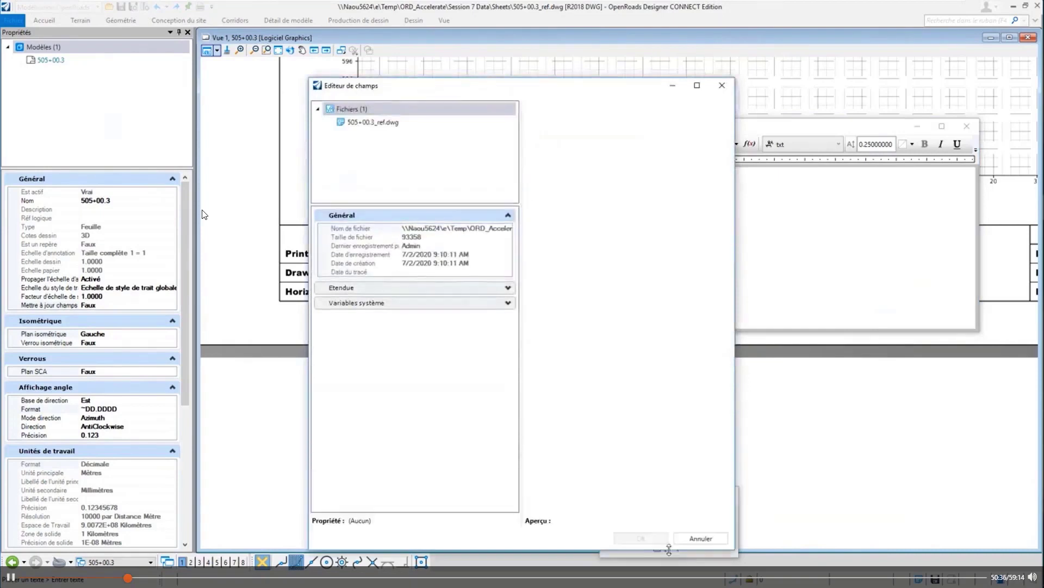
left_click(348, 288)
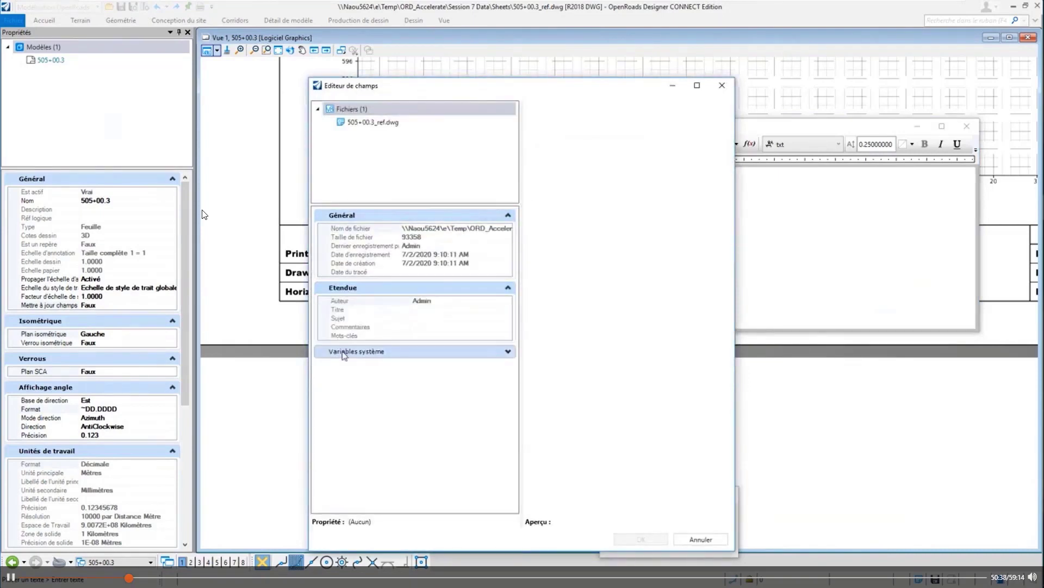
left_click(344, 352)
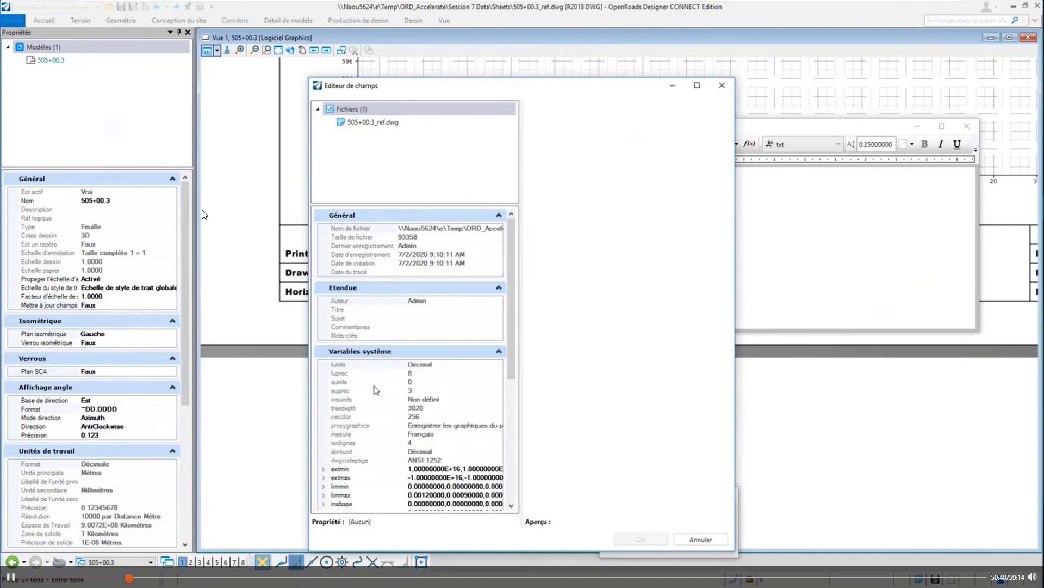
scroll(377, 380, "down", 1)
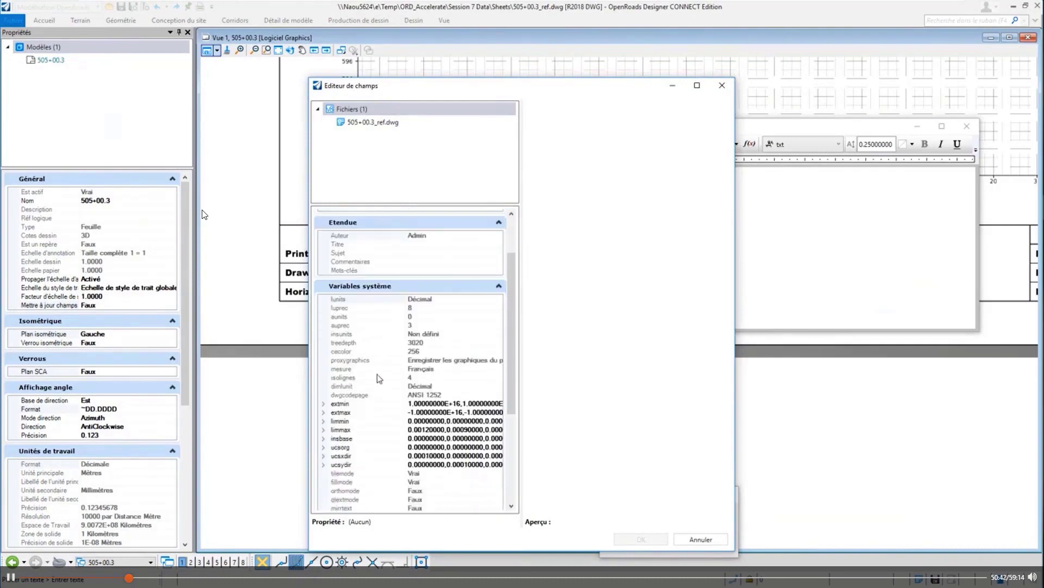
scroll(380, 376, "down", 1)
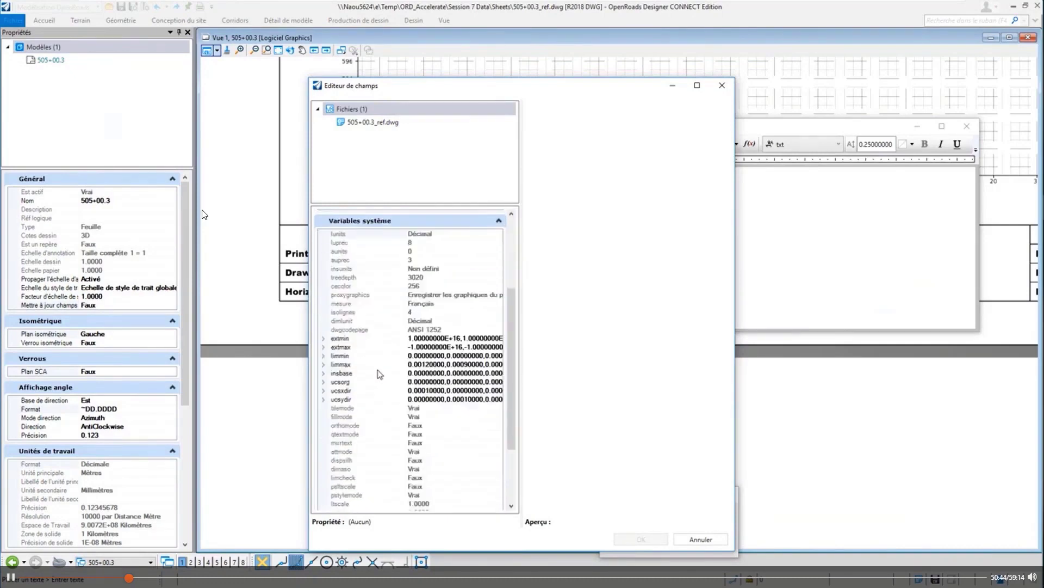
scroll(381, 372, "up", 2)
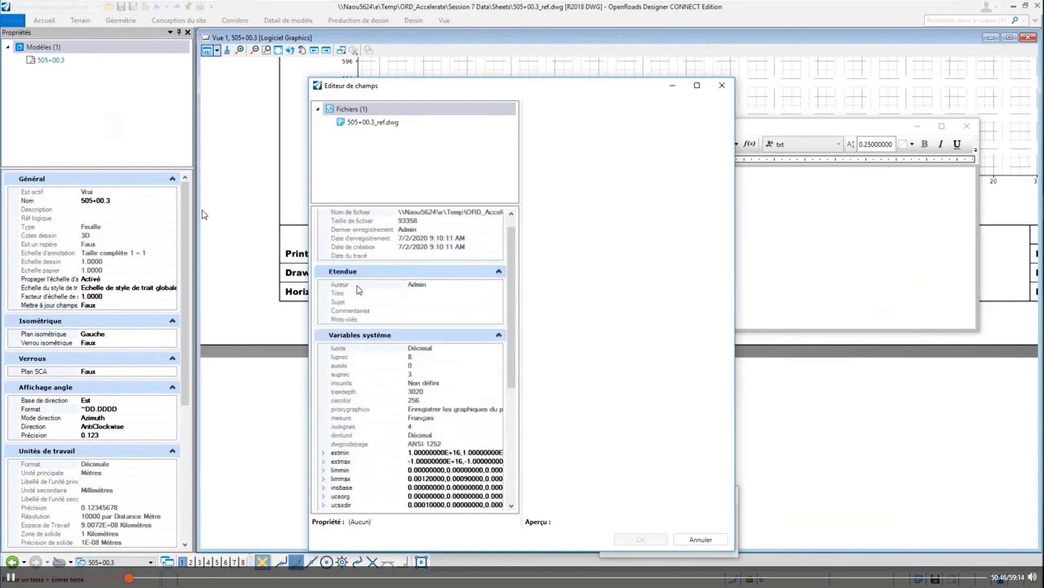
left_click(359, 285)
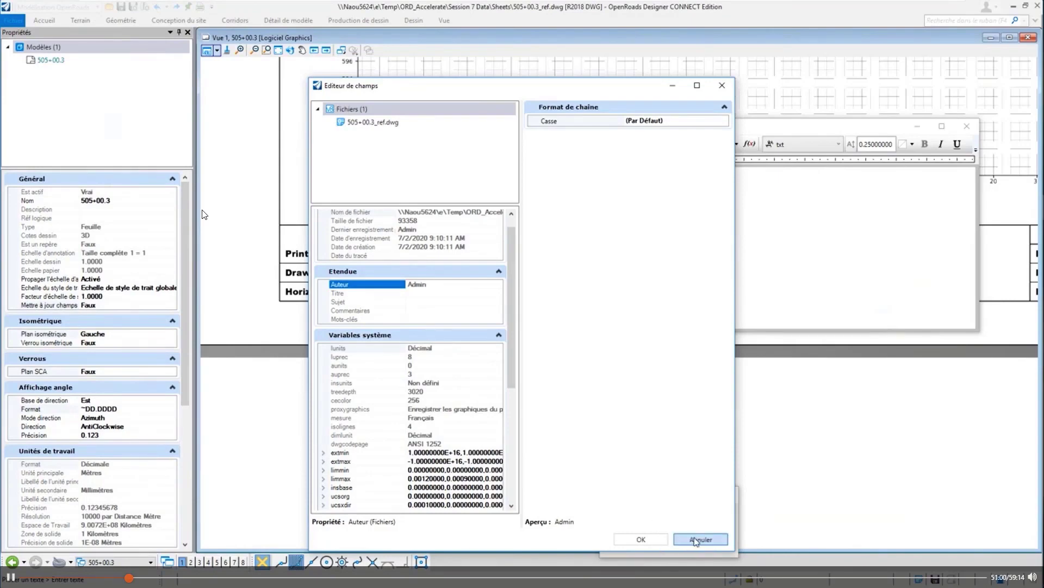
left_click(695, 539)
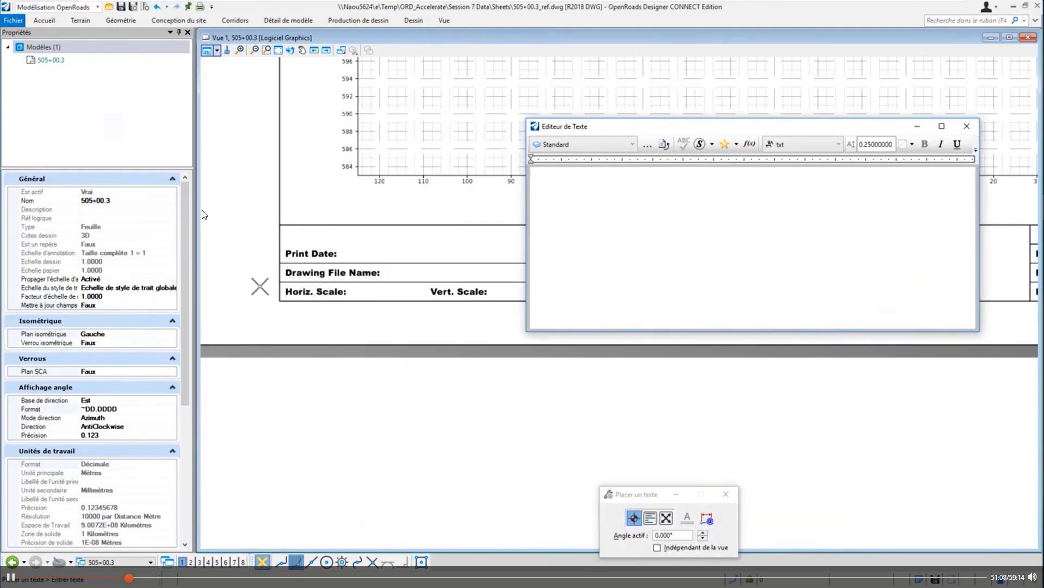
scroll(260, 286, "down", 3)
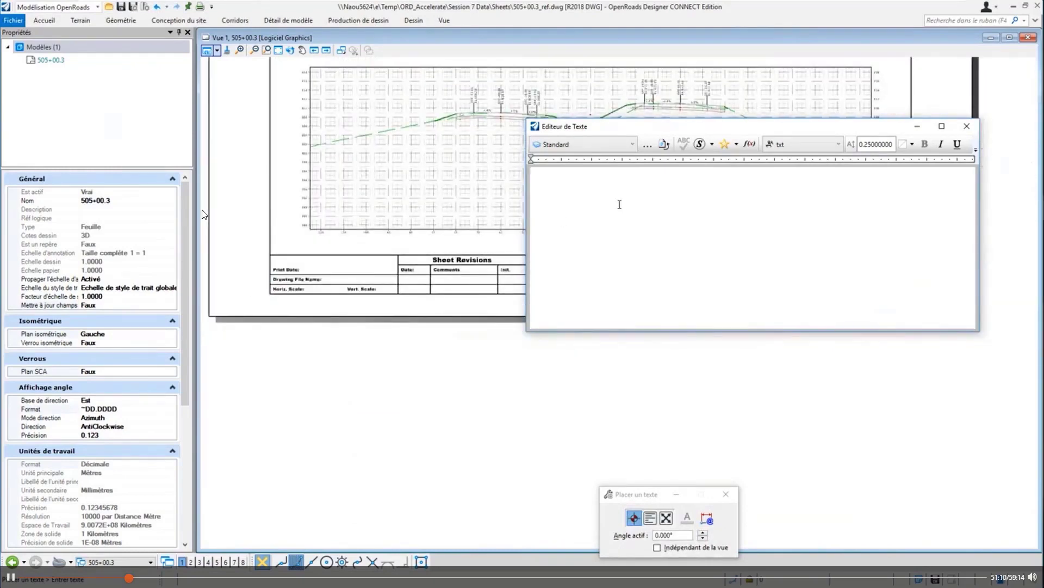
scroll(463, 228, "up", 2)
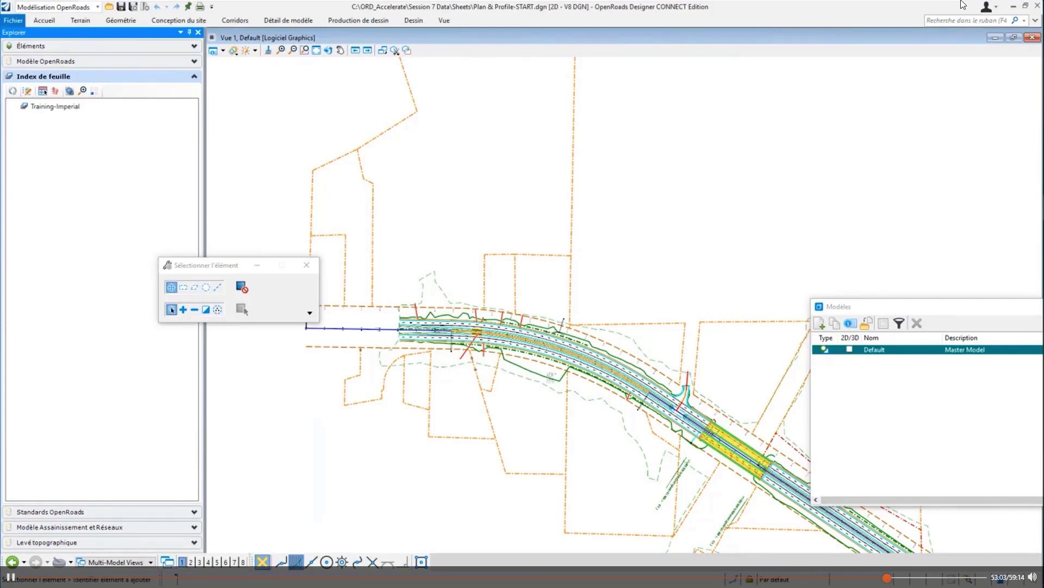
- Open the recent 505+00.3.dgn sheet file and inspect the offset, elevation and slope labels of the upper cross section
left_click(13, 22)
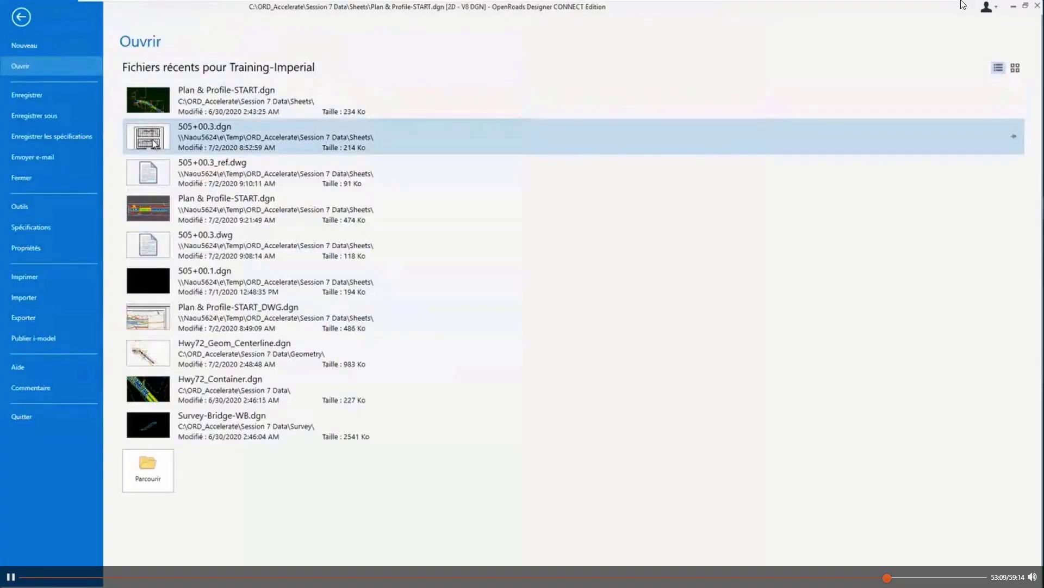
left_click(156, 141)
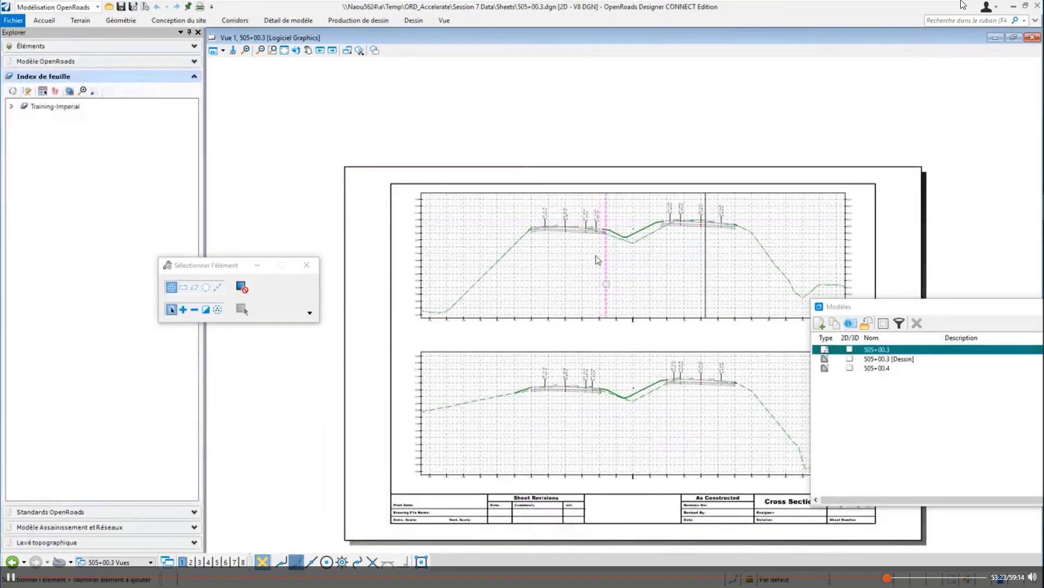
scroll(598, 260, "up", 4)
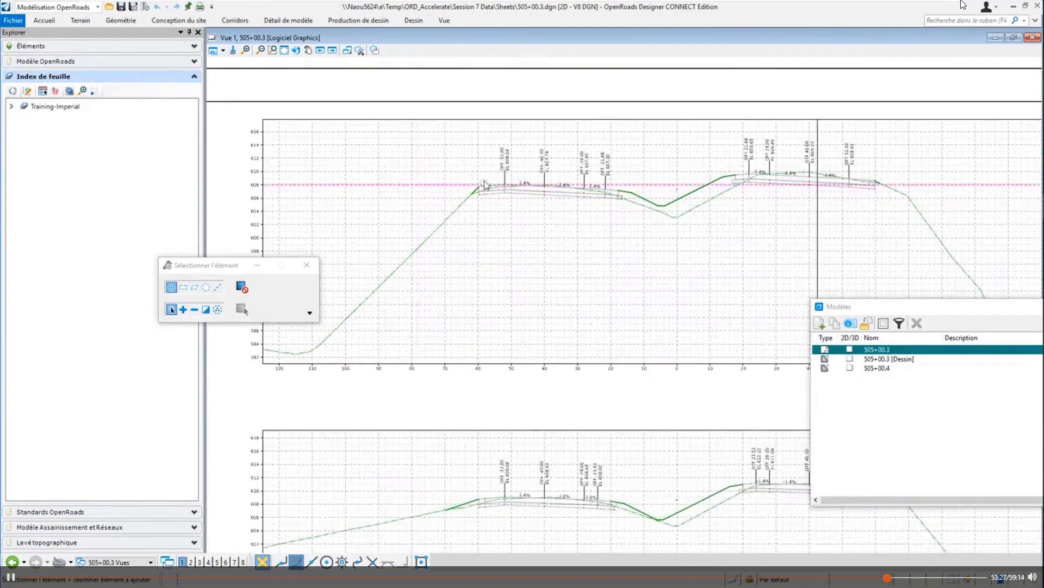
scroll(482, 182, "up", 3)
scroll(483, 213, "up", 2)
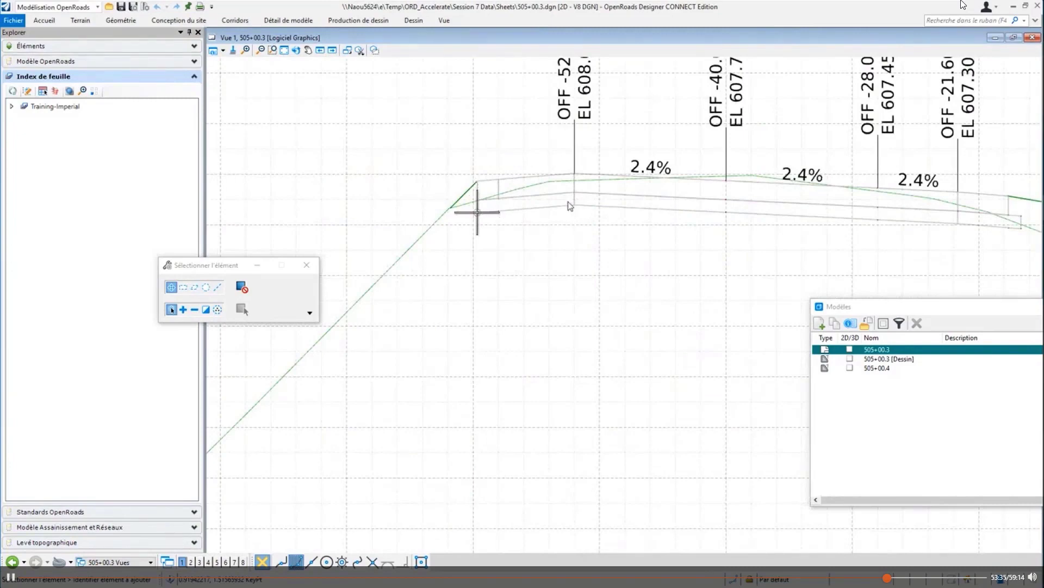
scroll(570, 205, "down", 2)
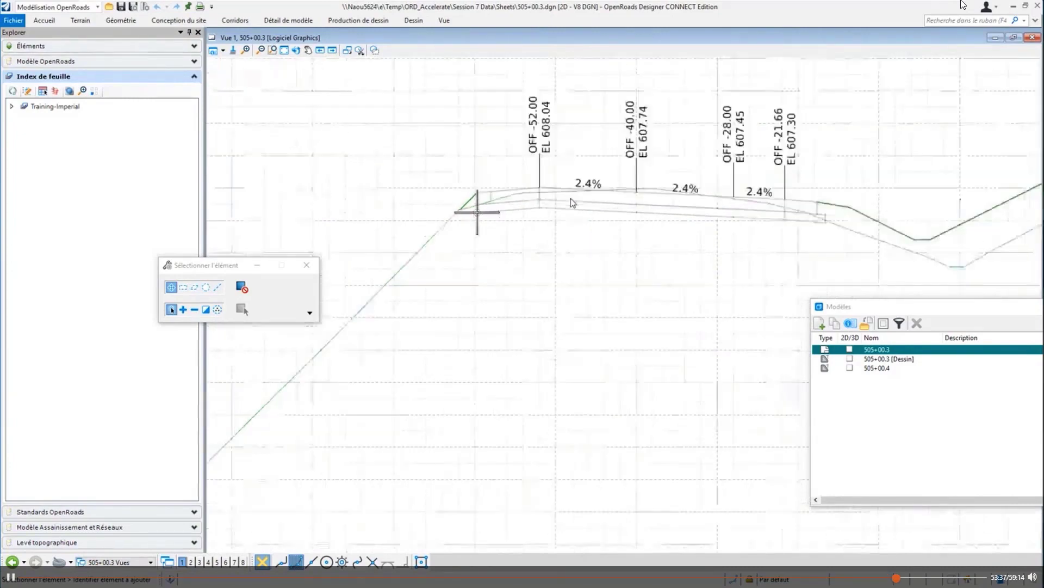
- Select the existing terrain line in the upper cross section and check its level and reference
middle_click_drag(570, 206, 688, 173)
scroll(348, 342, "up", 3)
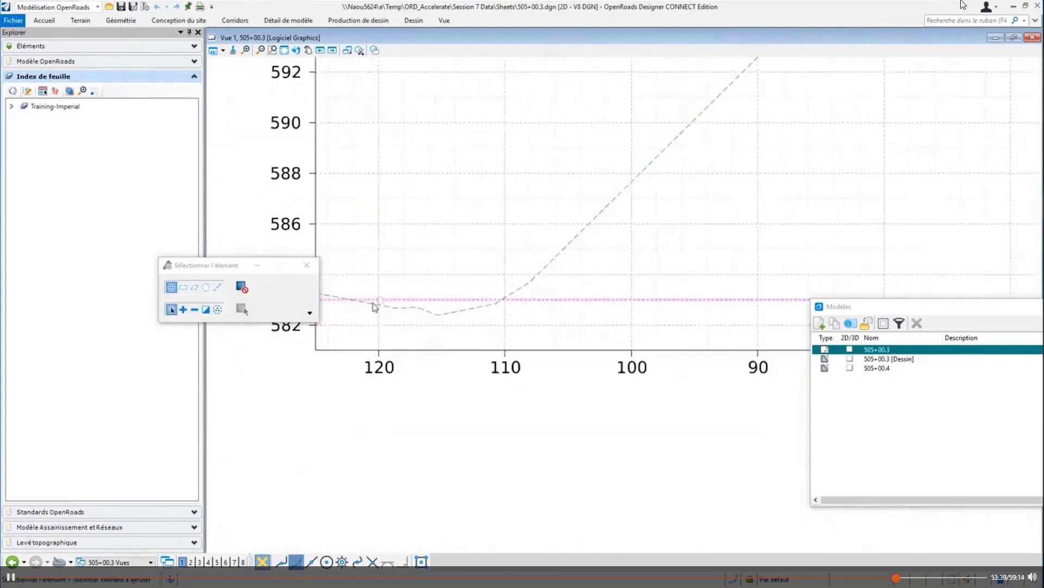
mouse_move(390, 312)
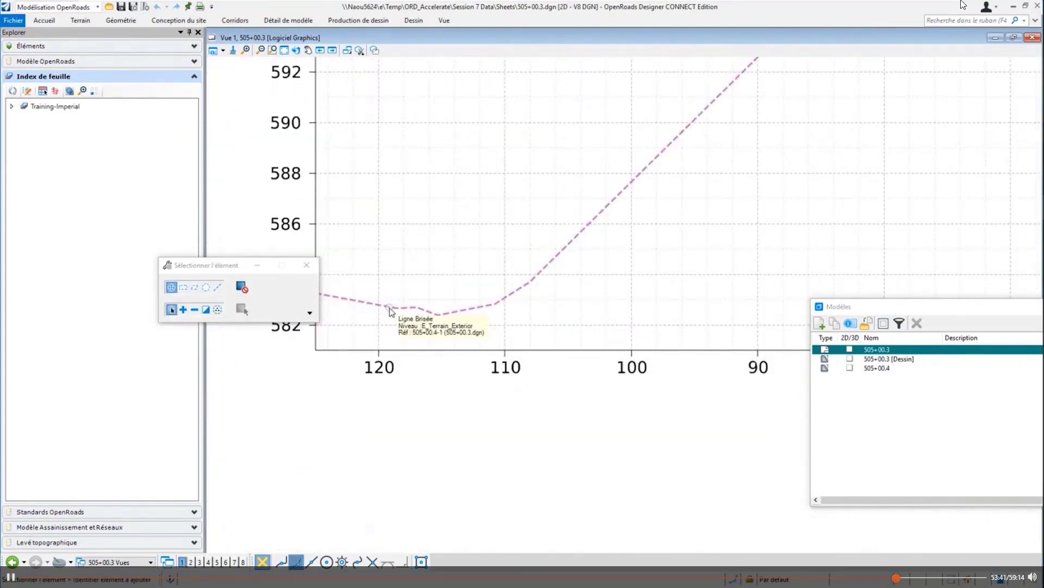
left_click(416, 307)
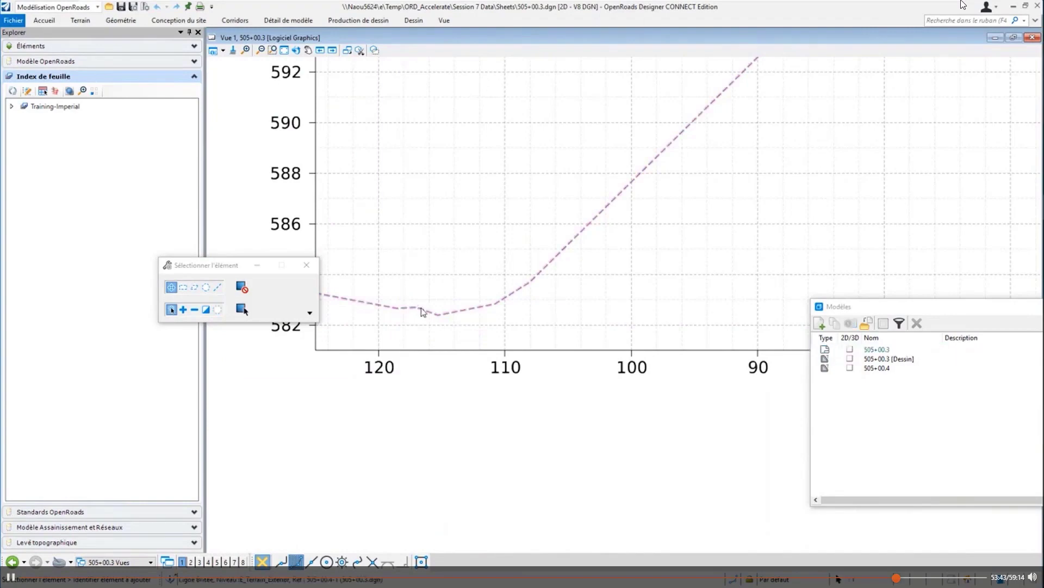
middle_click(437, 316)
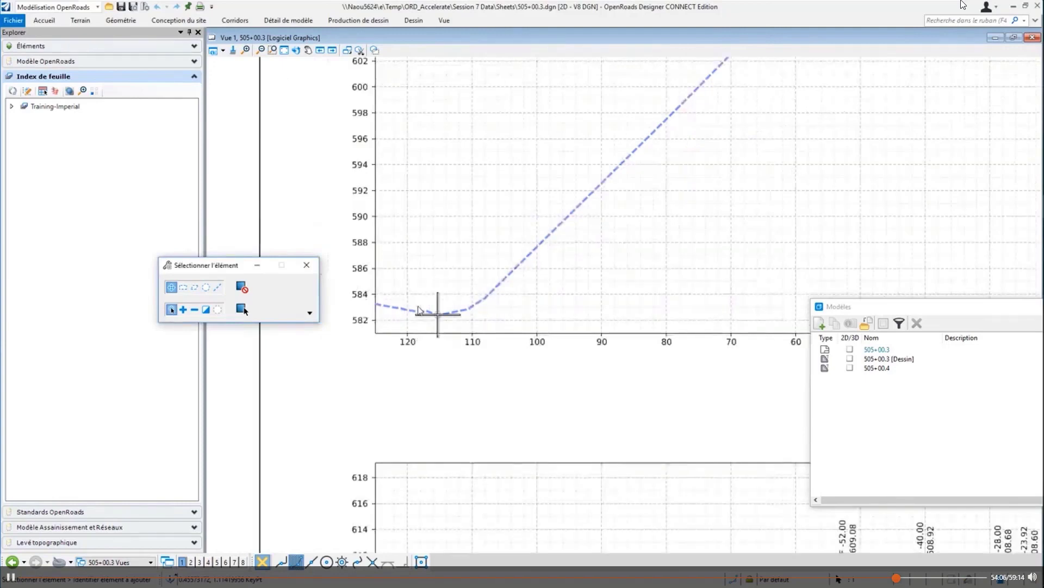
mouse_move(418, 311)
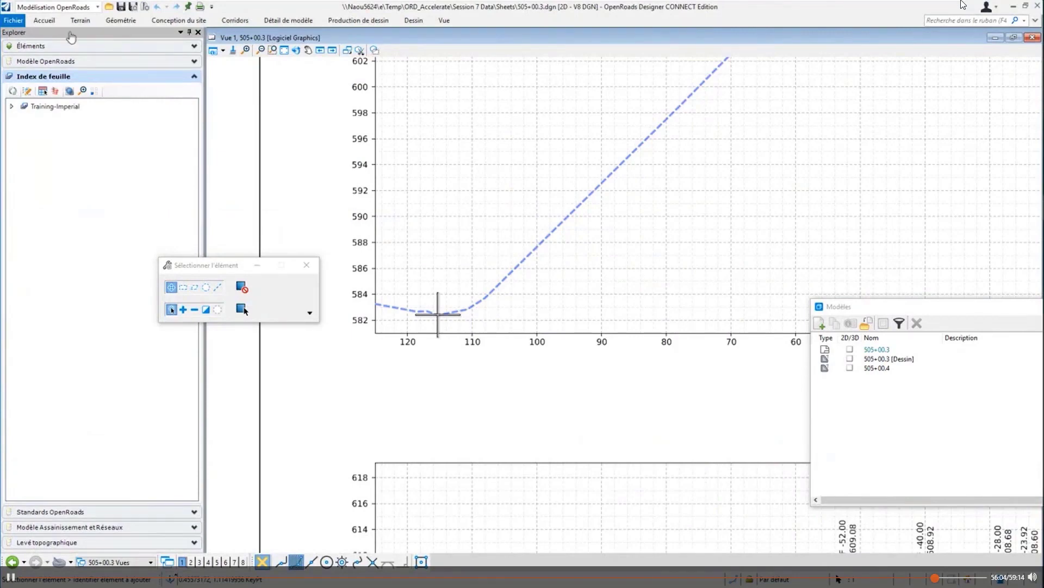
- Return to Plan & Profile-START.dgn and select the HWY 72 alignment in the plan view
left_click(13, 21)
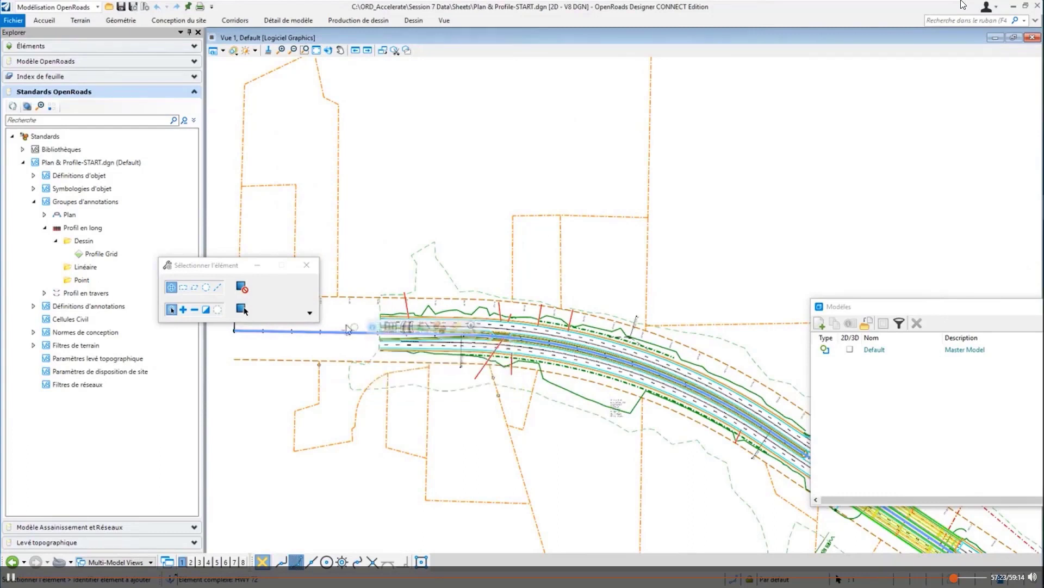
left_click(349, 330)
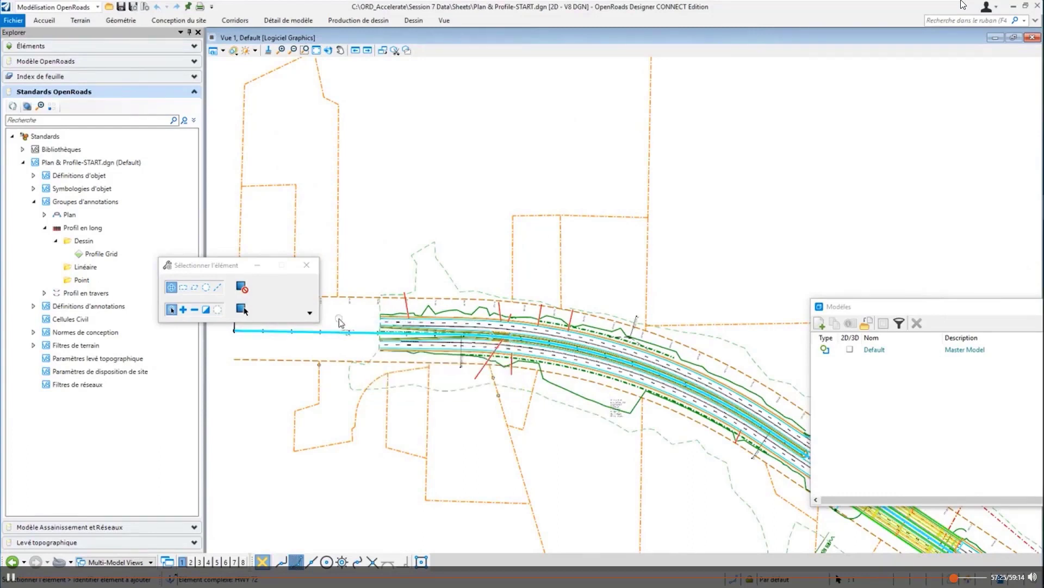